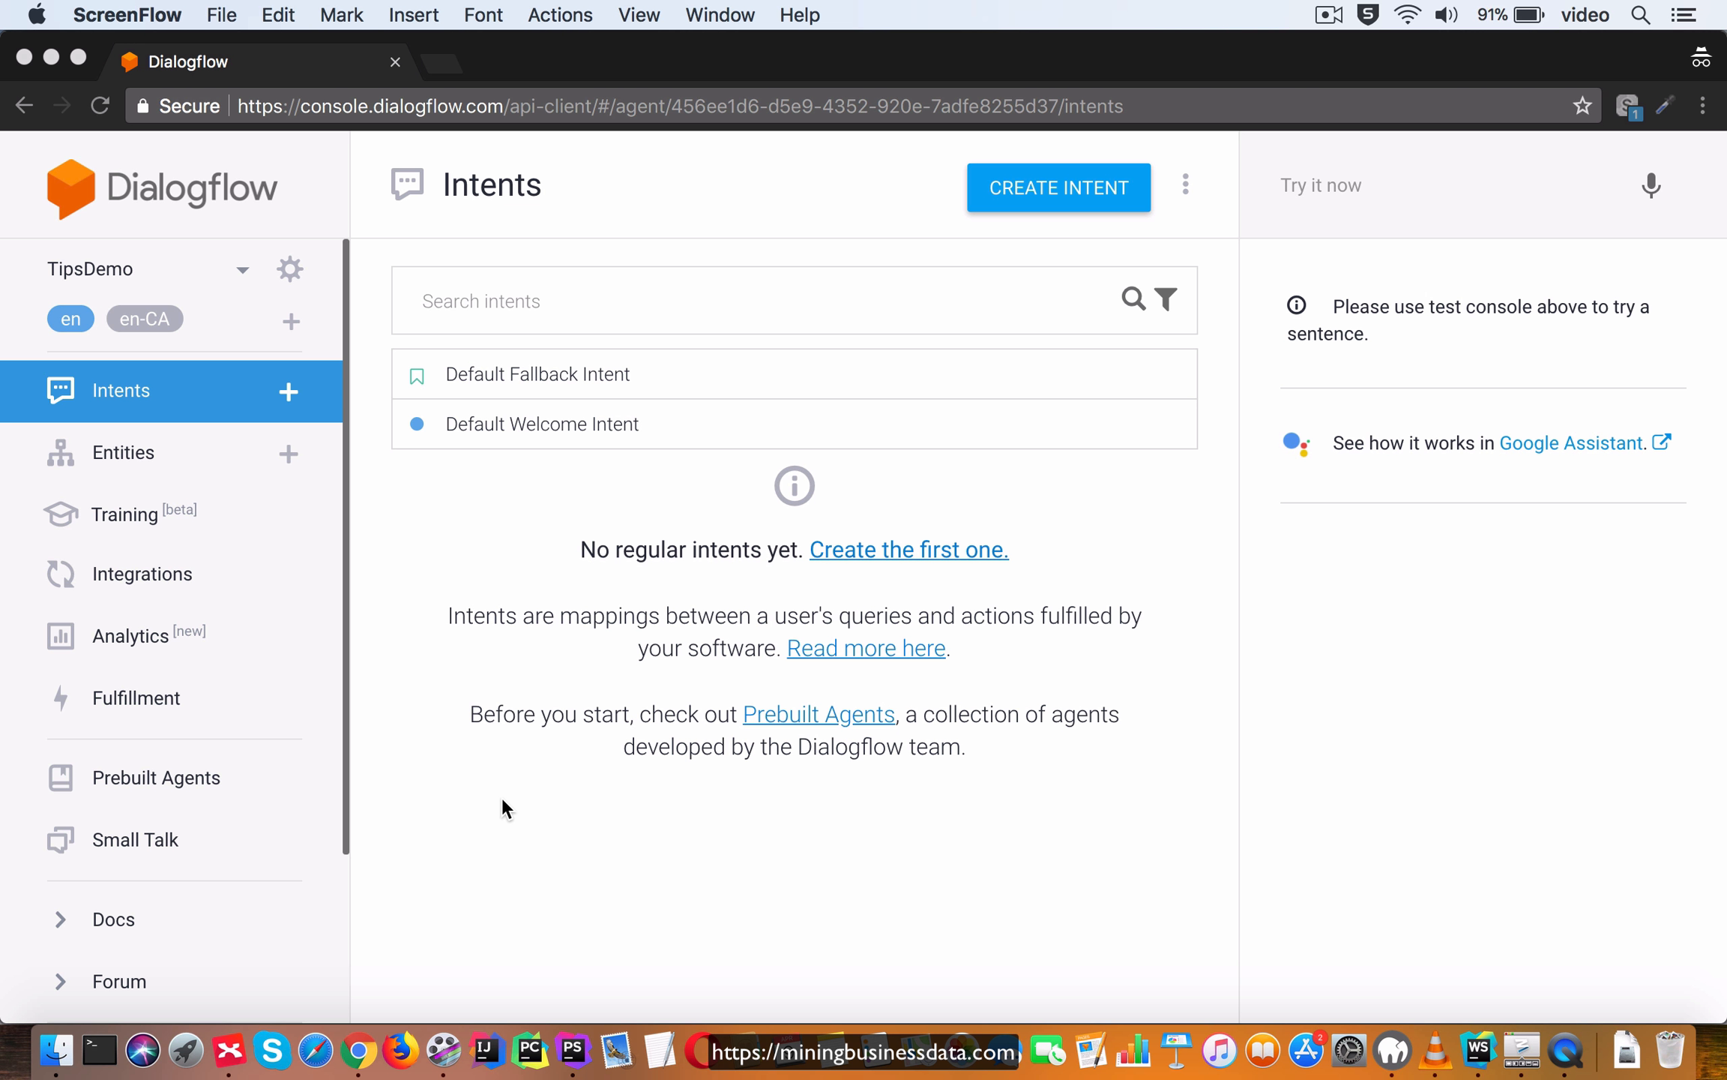
Open the Default Welcome Intent and add the training phrases "hi" and "hello".
click(559, 443)
click(544, 435)
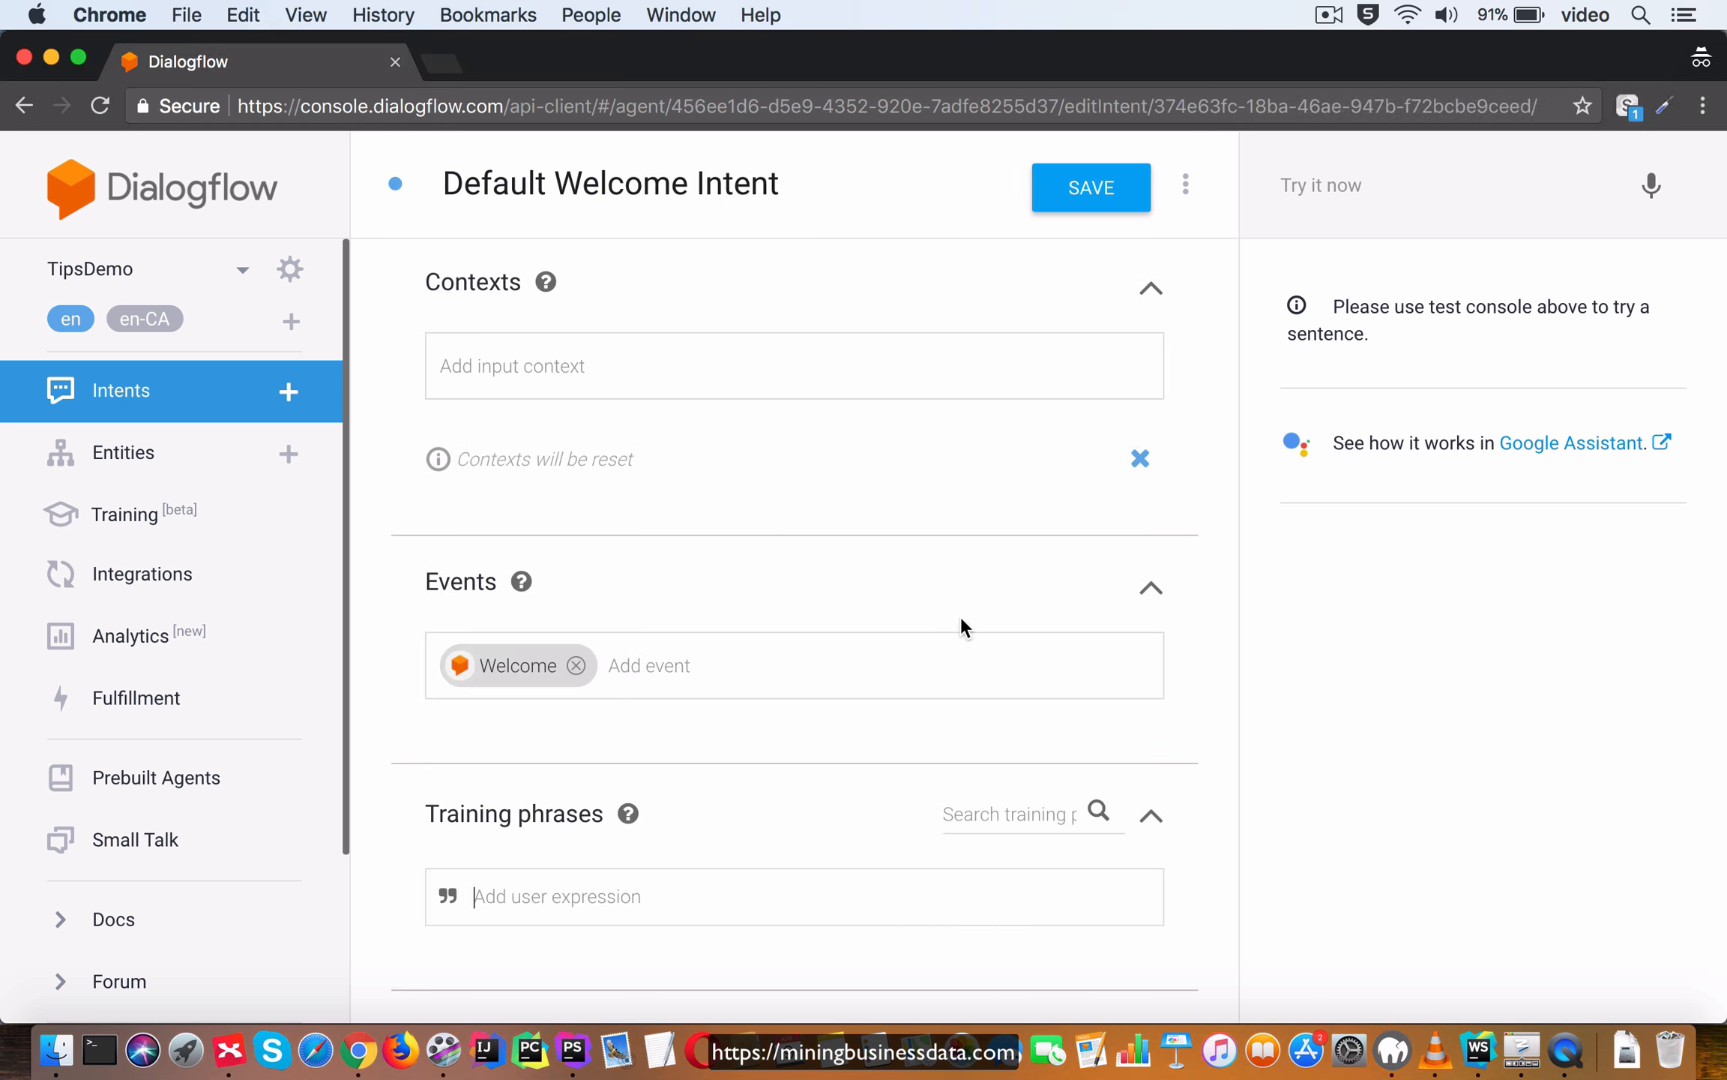
scroll(1083, 713, down, 4)
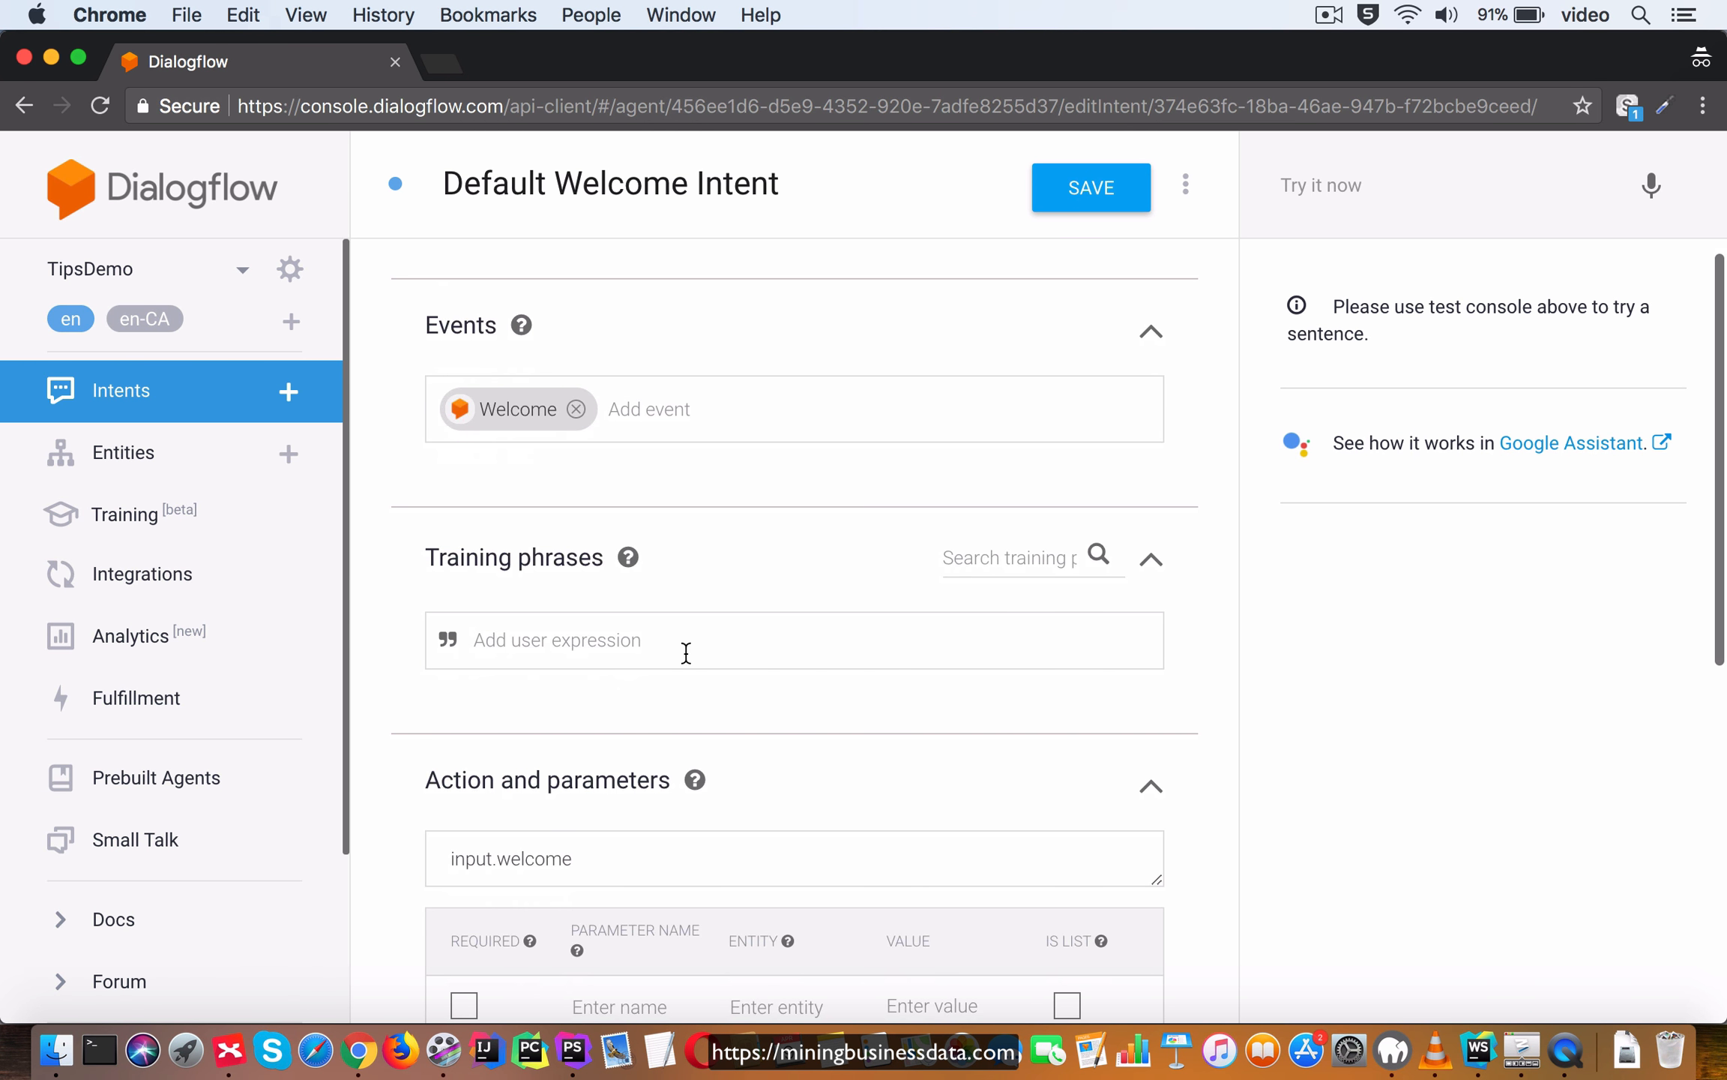
text(hi)
key(Return)
text(h)
key(BackSpace)
key(BackSpace)
text(e)
key(BackSpace)
key(BackSpace)
text(hello)
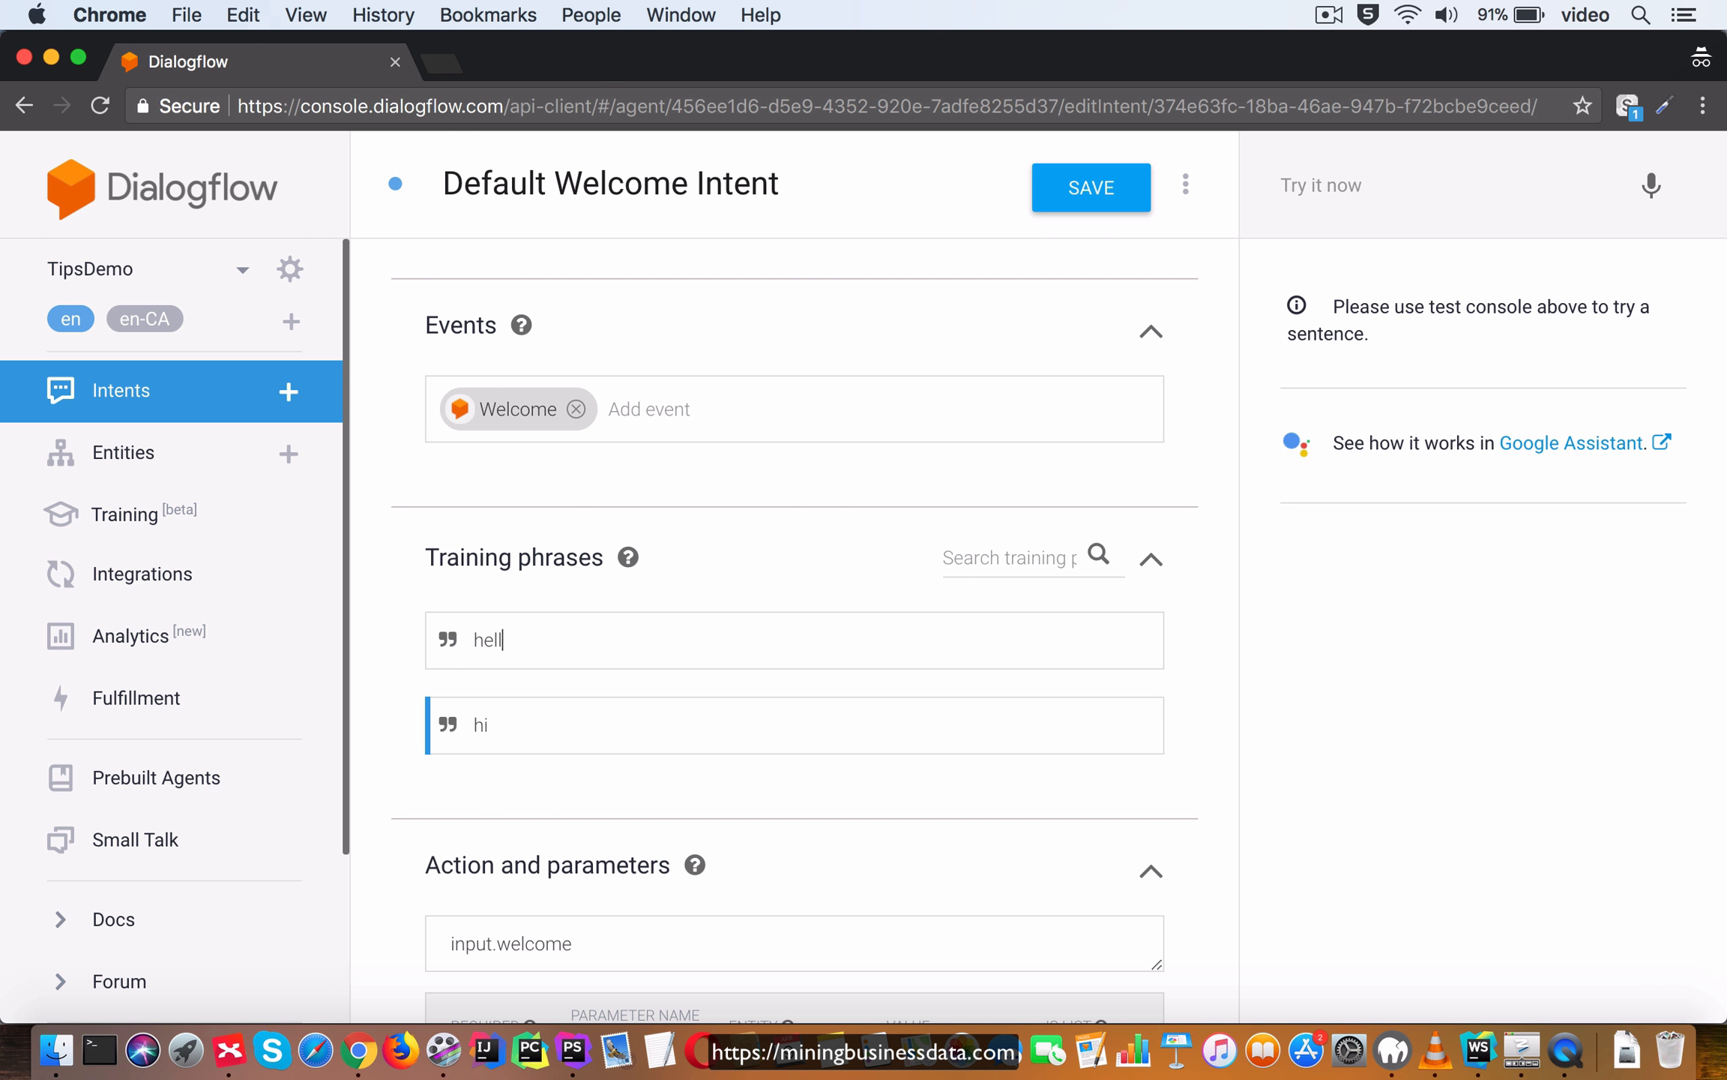
key(Return)
Add the text response "What is your zip code?" to the Default Welcome Intent.
scroll(1068, 645, down, 14)
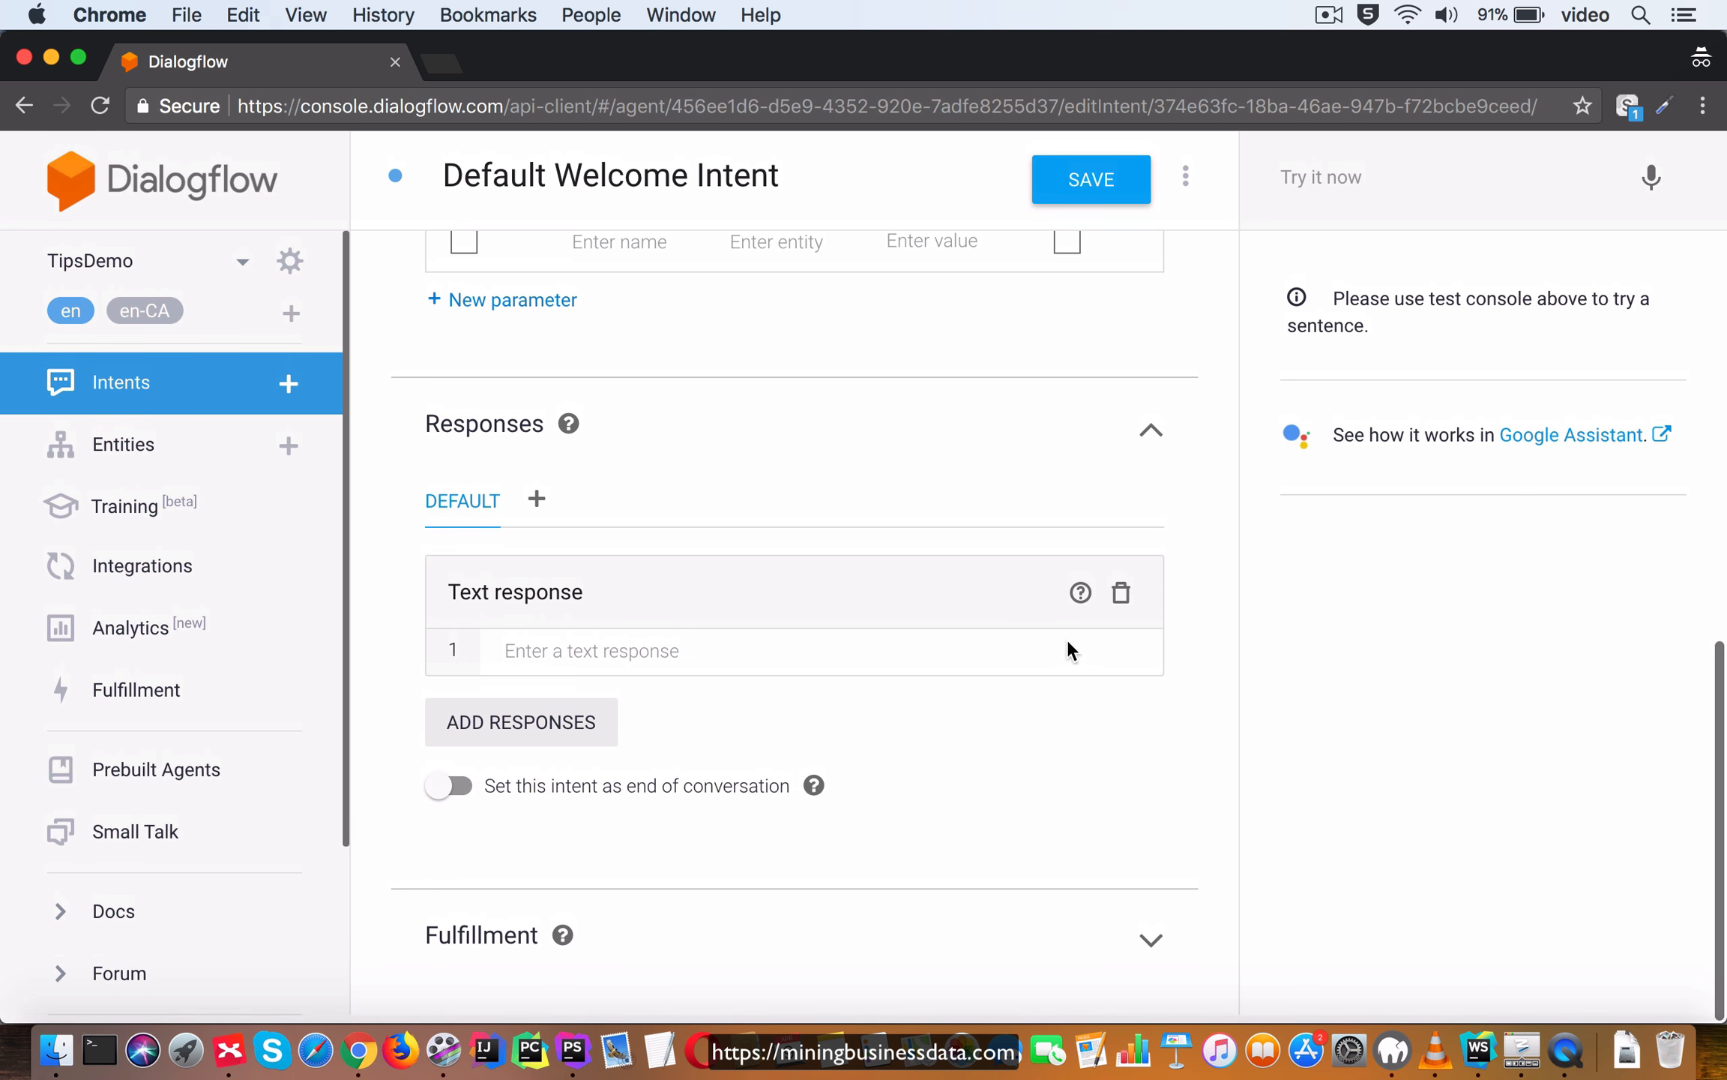
click(755, 658)
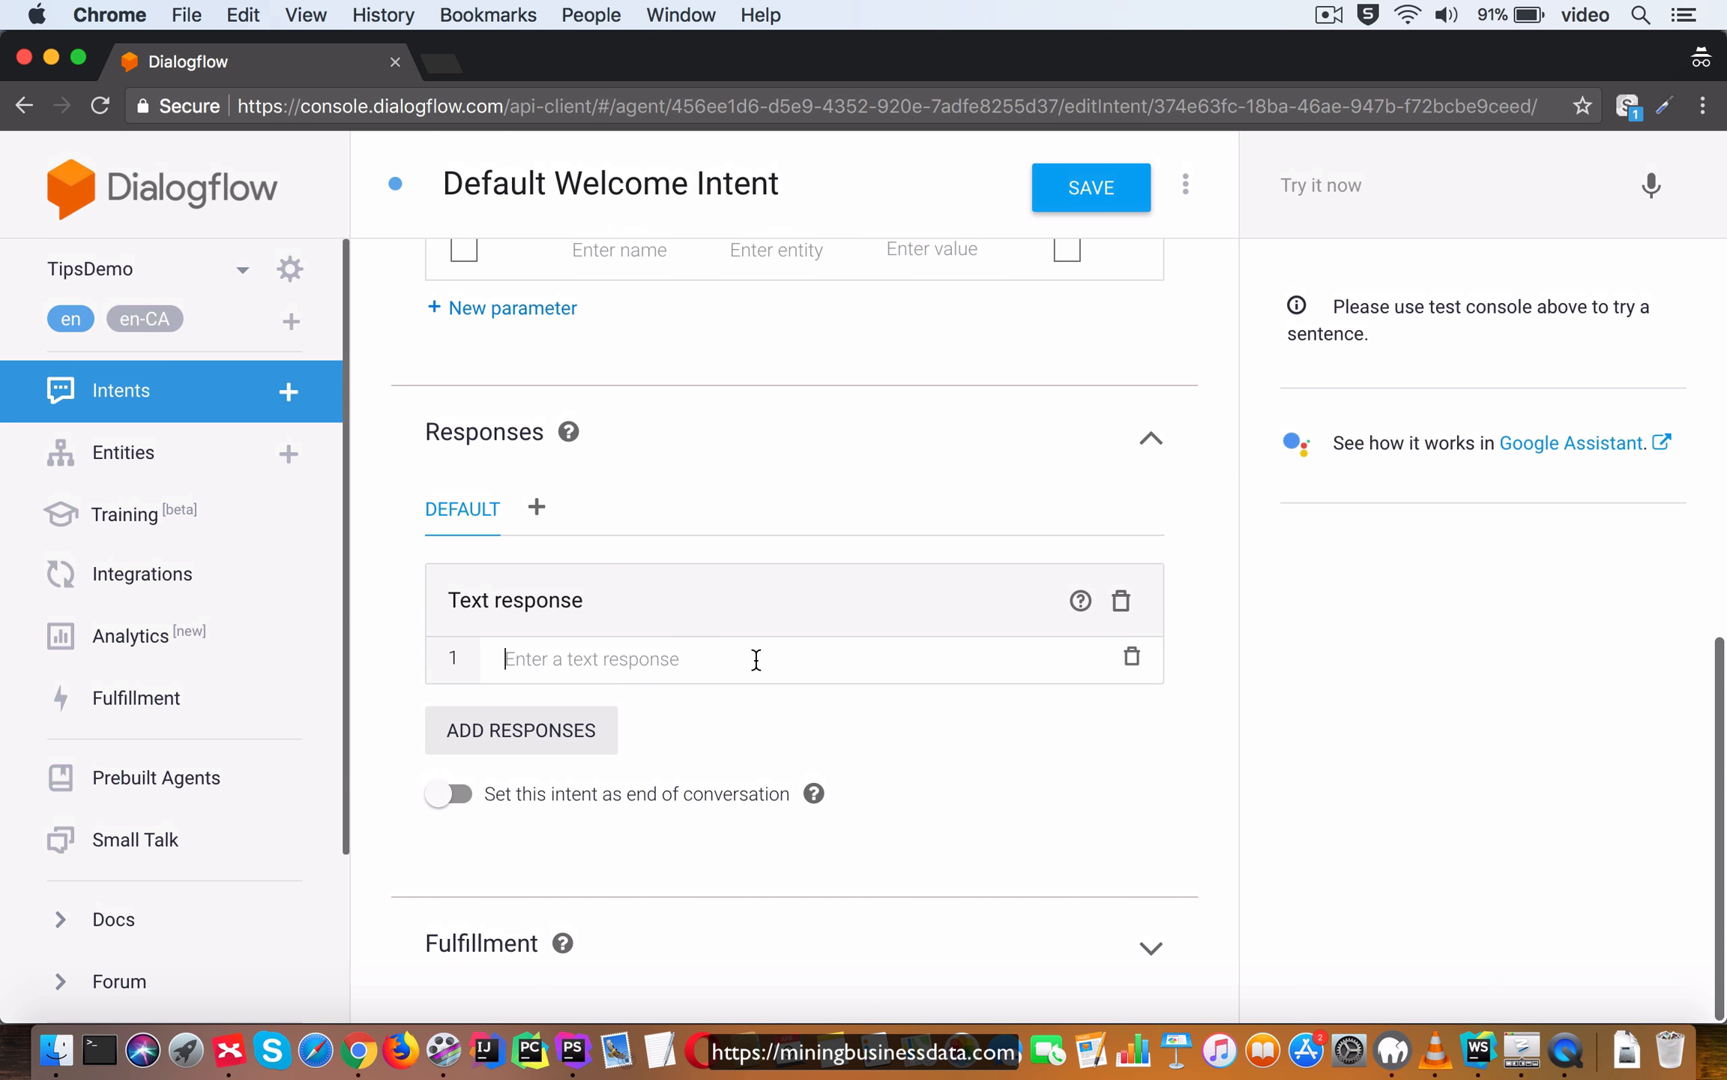
text(What is your z)
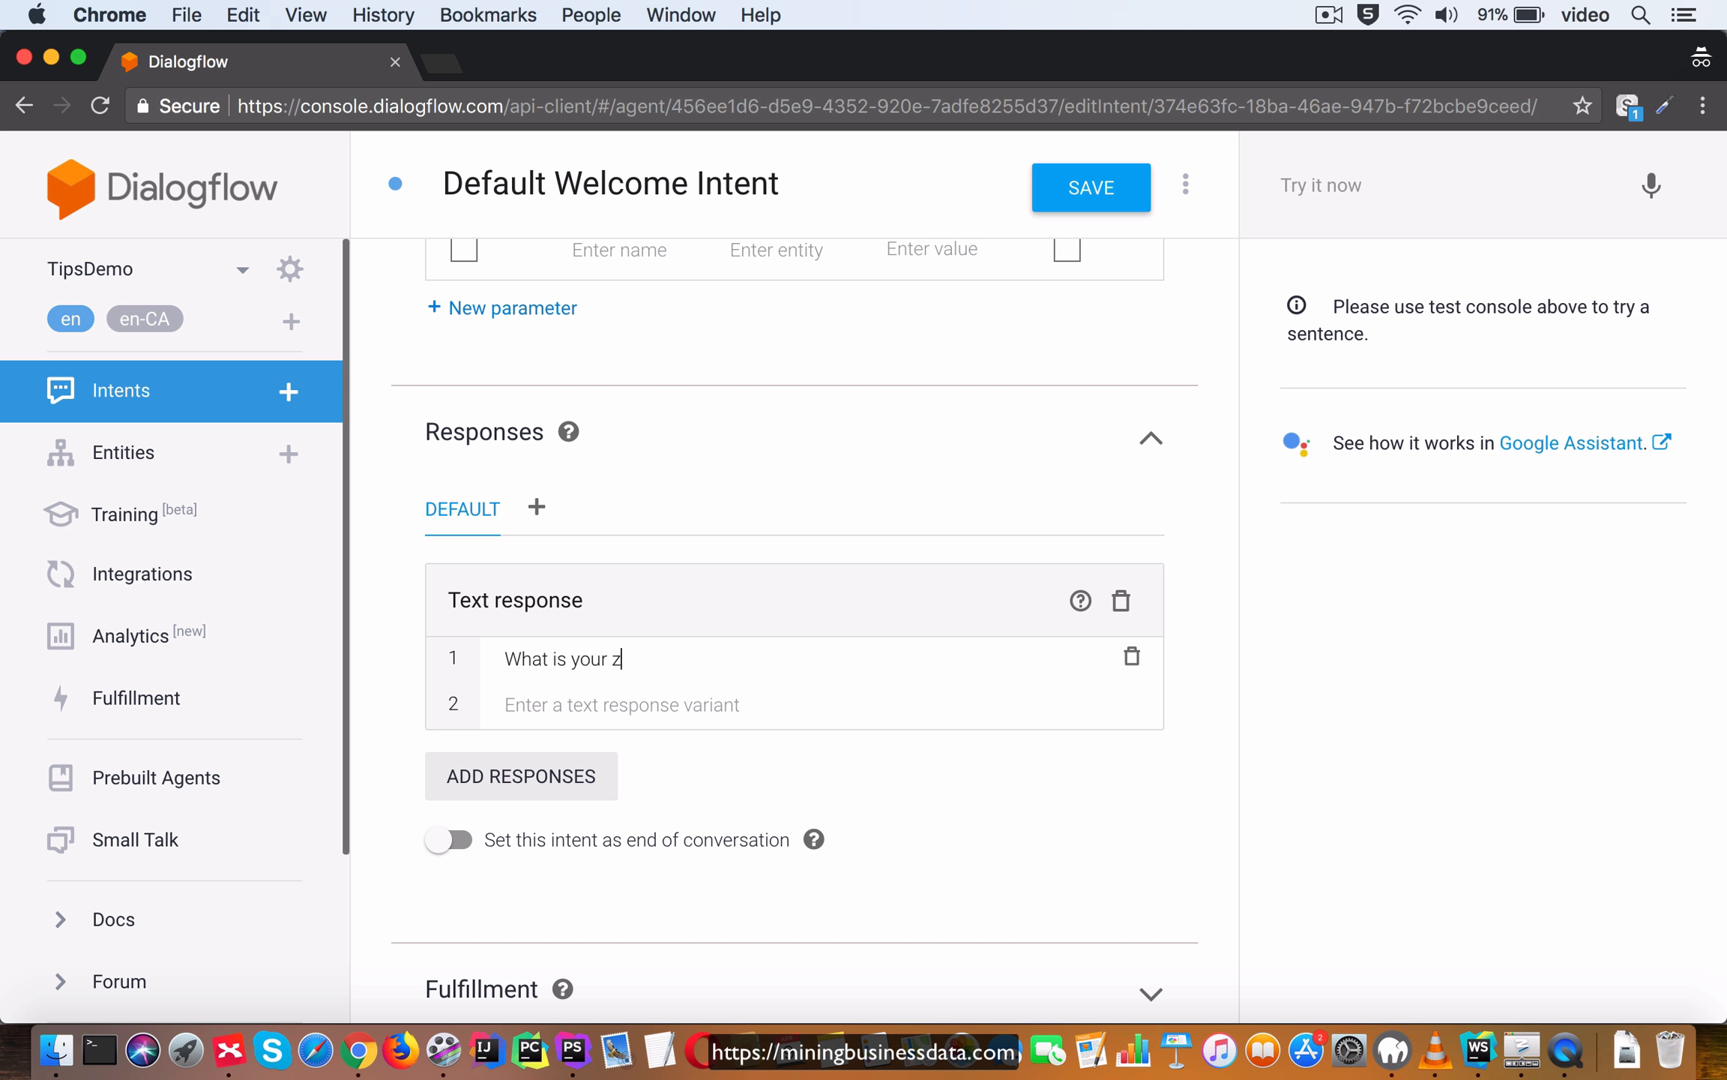
text(ip code?)
Add the output context awaiting_zip_code with a lifespan of 1 to the Default Welcome Intent and save it.
scroll(1183, 450, up, 14)
click(634, 363)
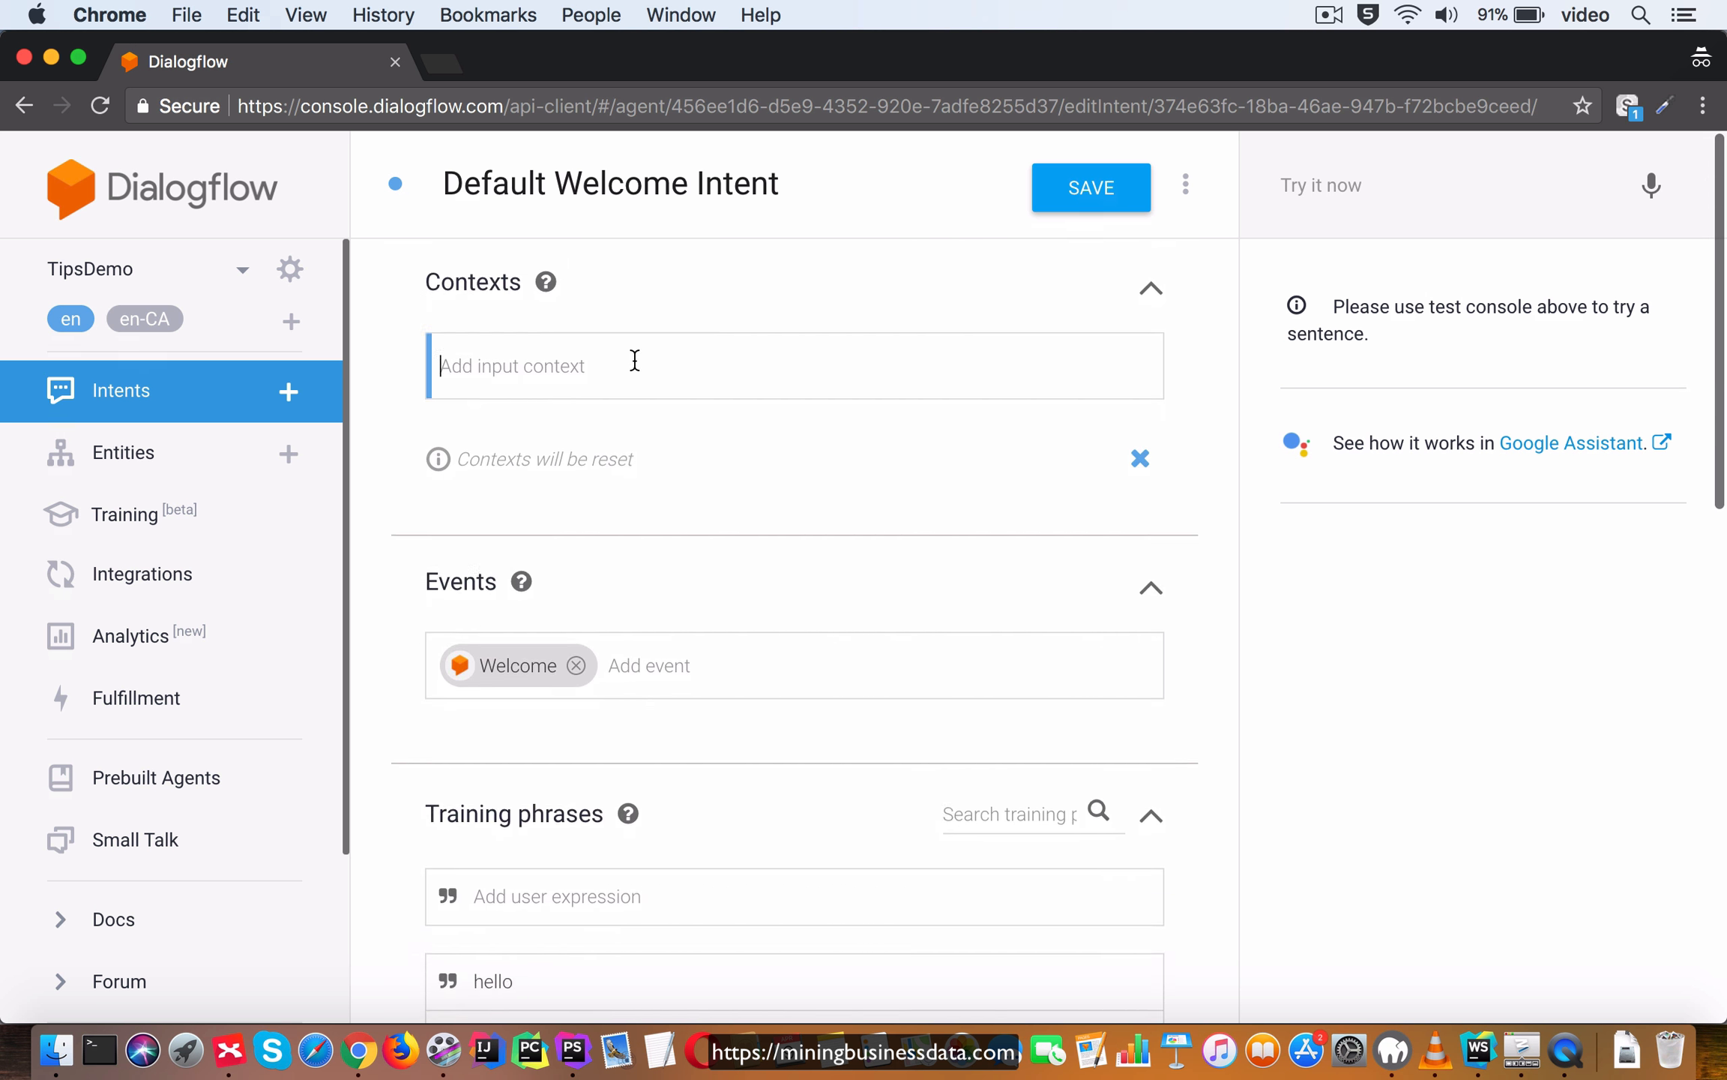
click(1136, 459)
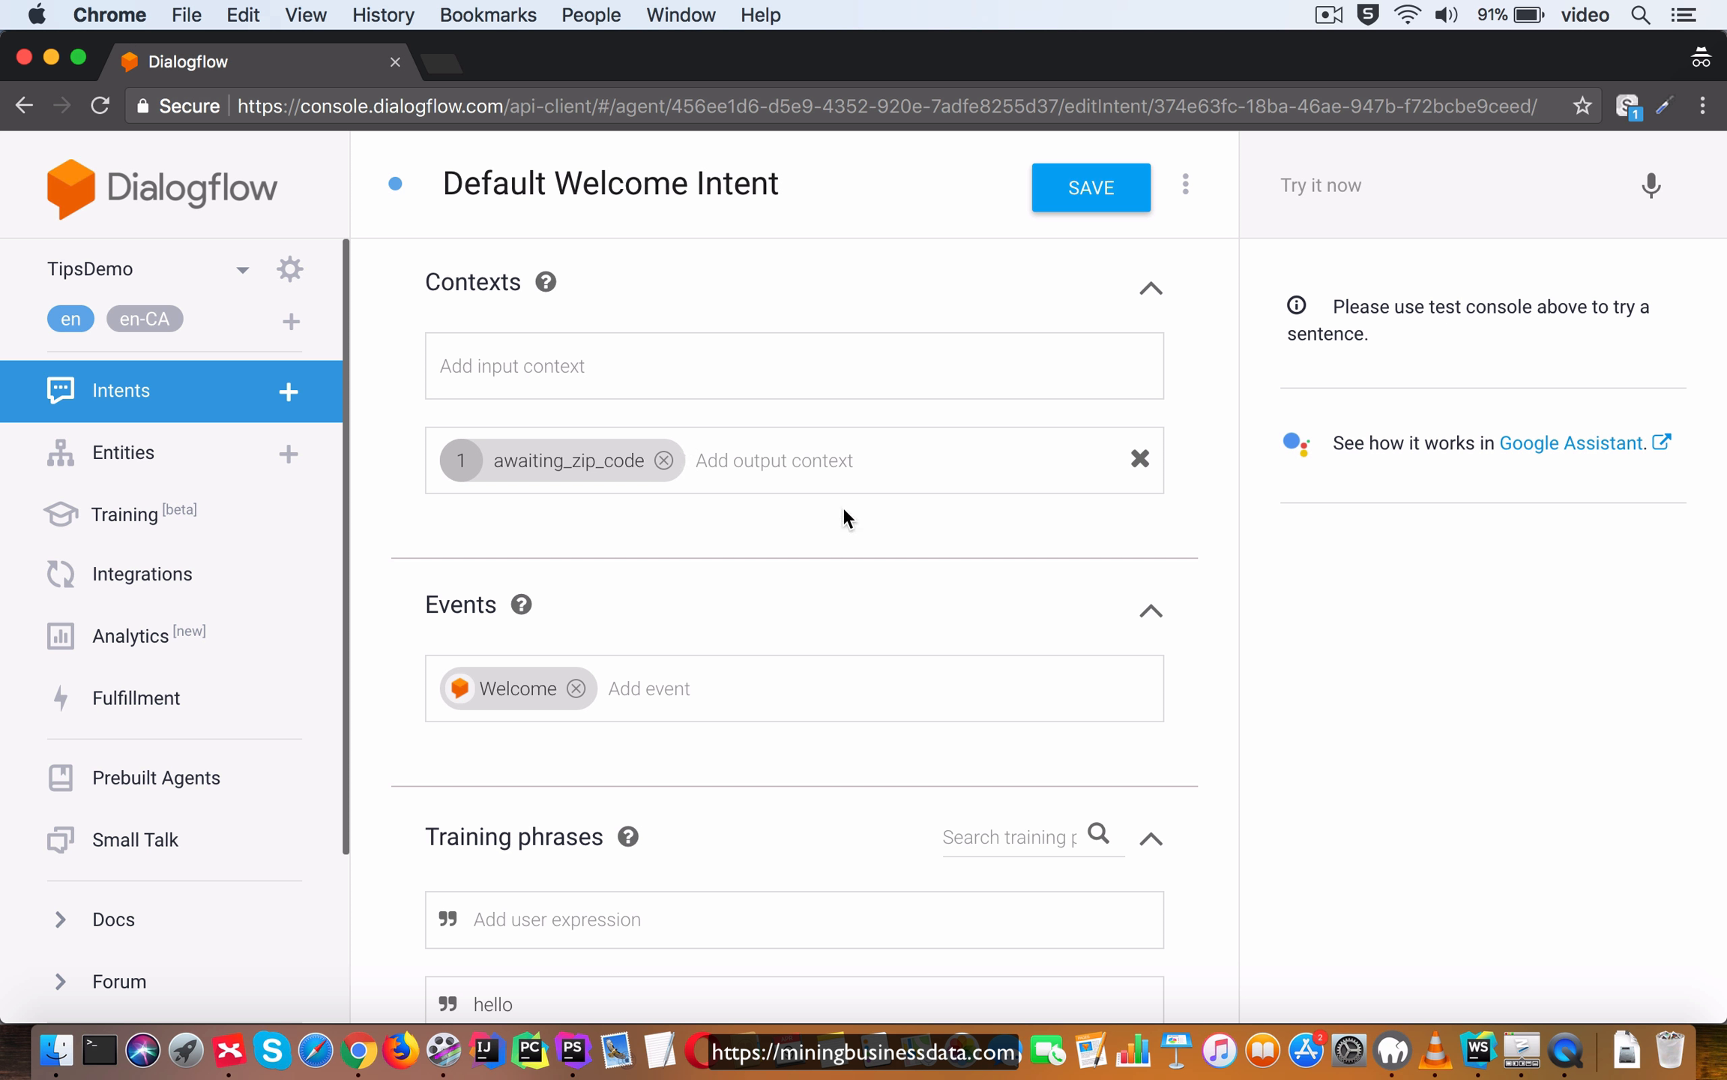
click(1093, 195)
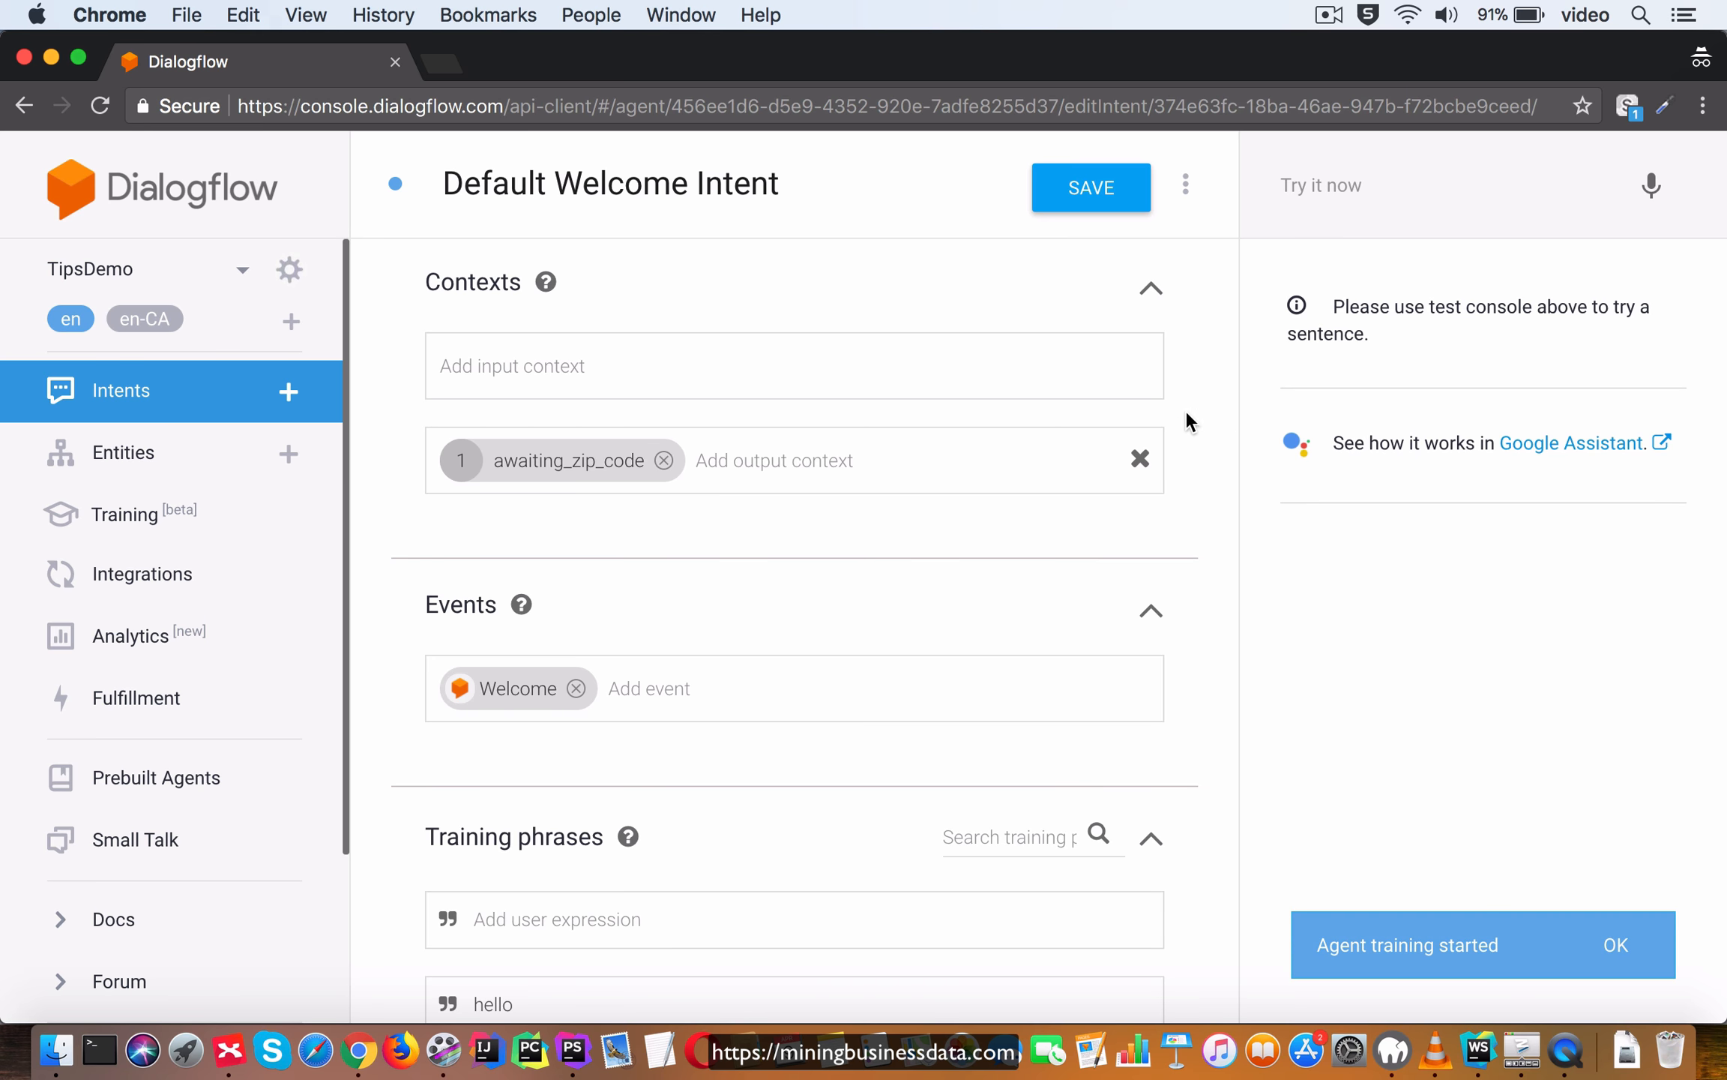
Create a new intent named UserProvidesZipCode.
click(212, 403)
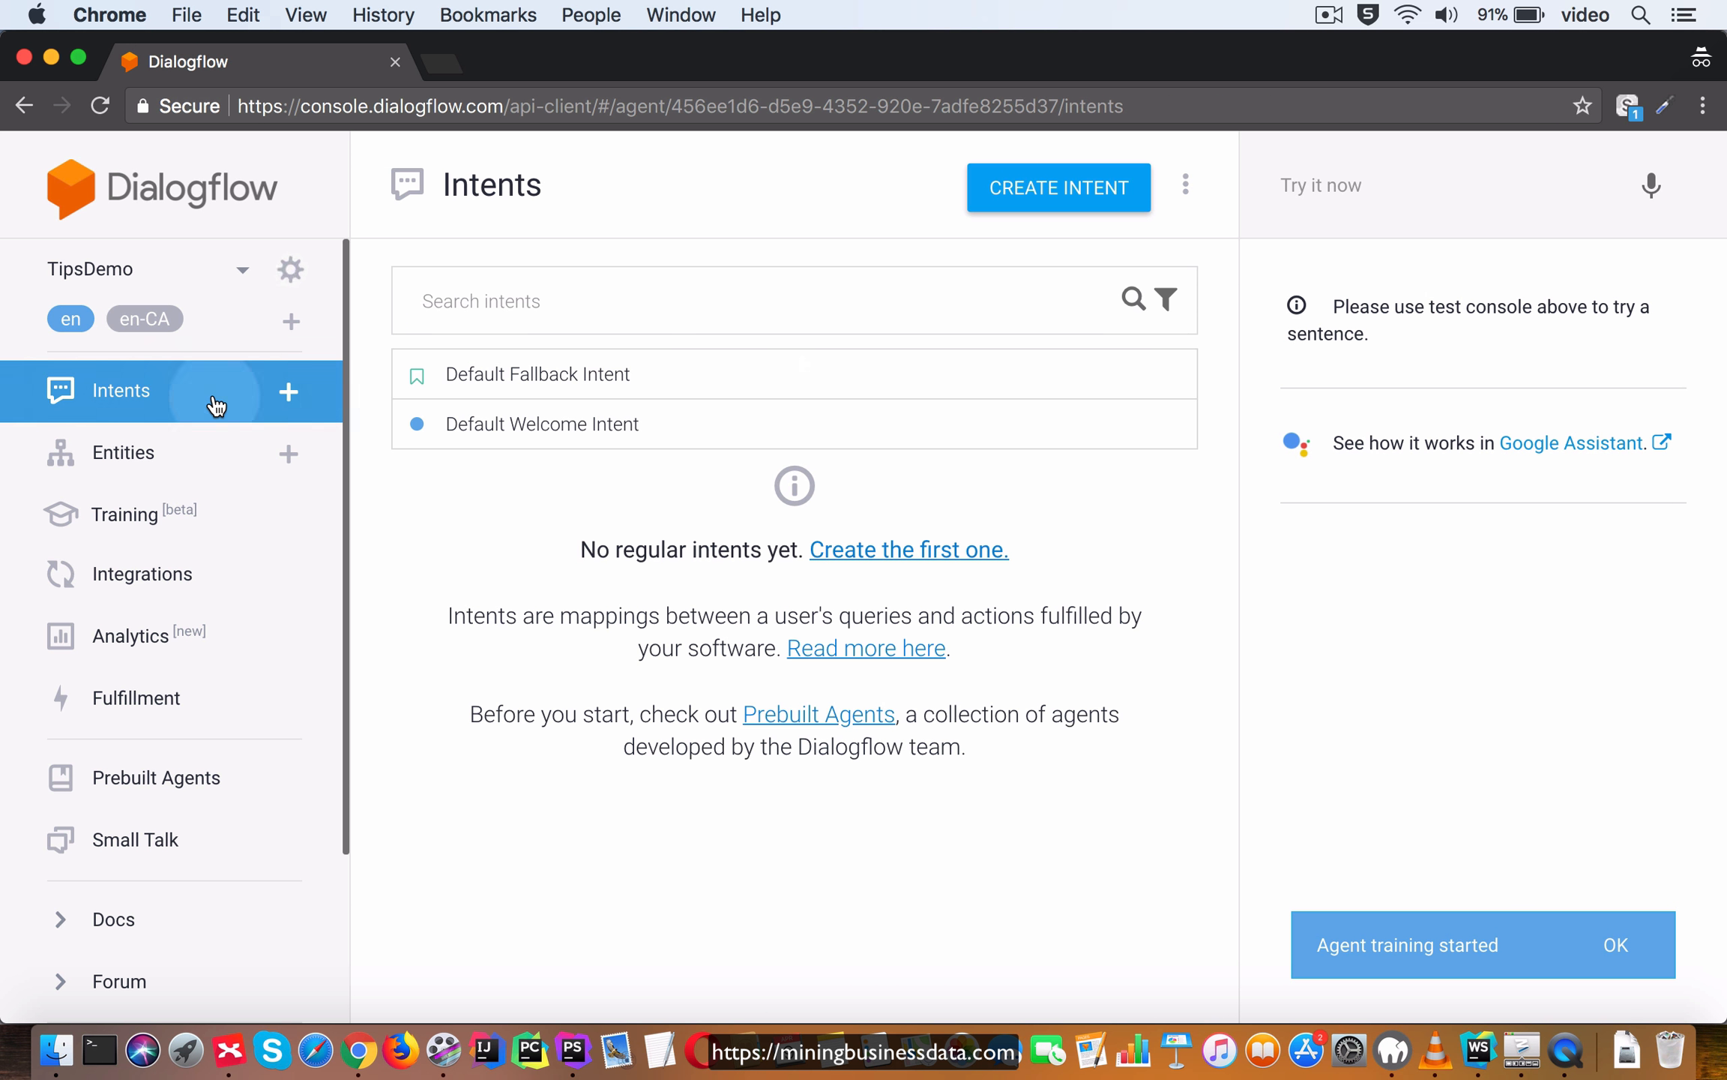
click(1007, 192)
text(UserProvidesZipCode)
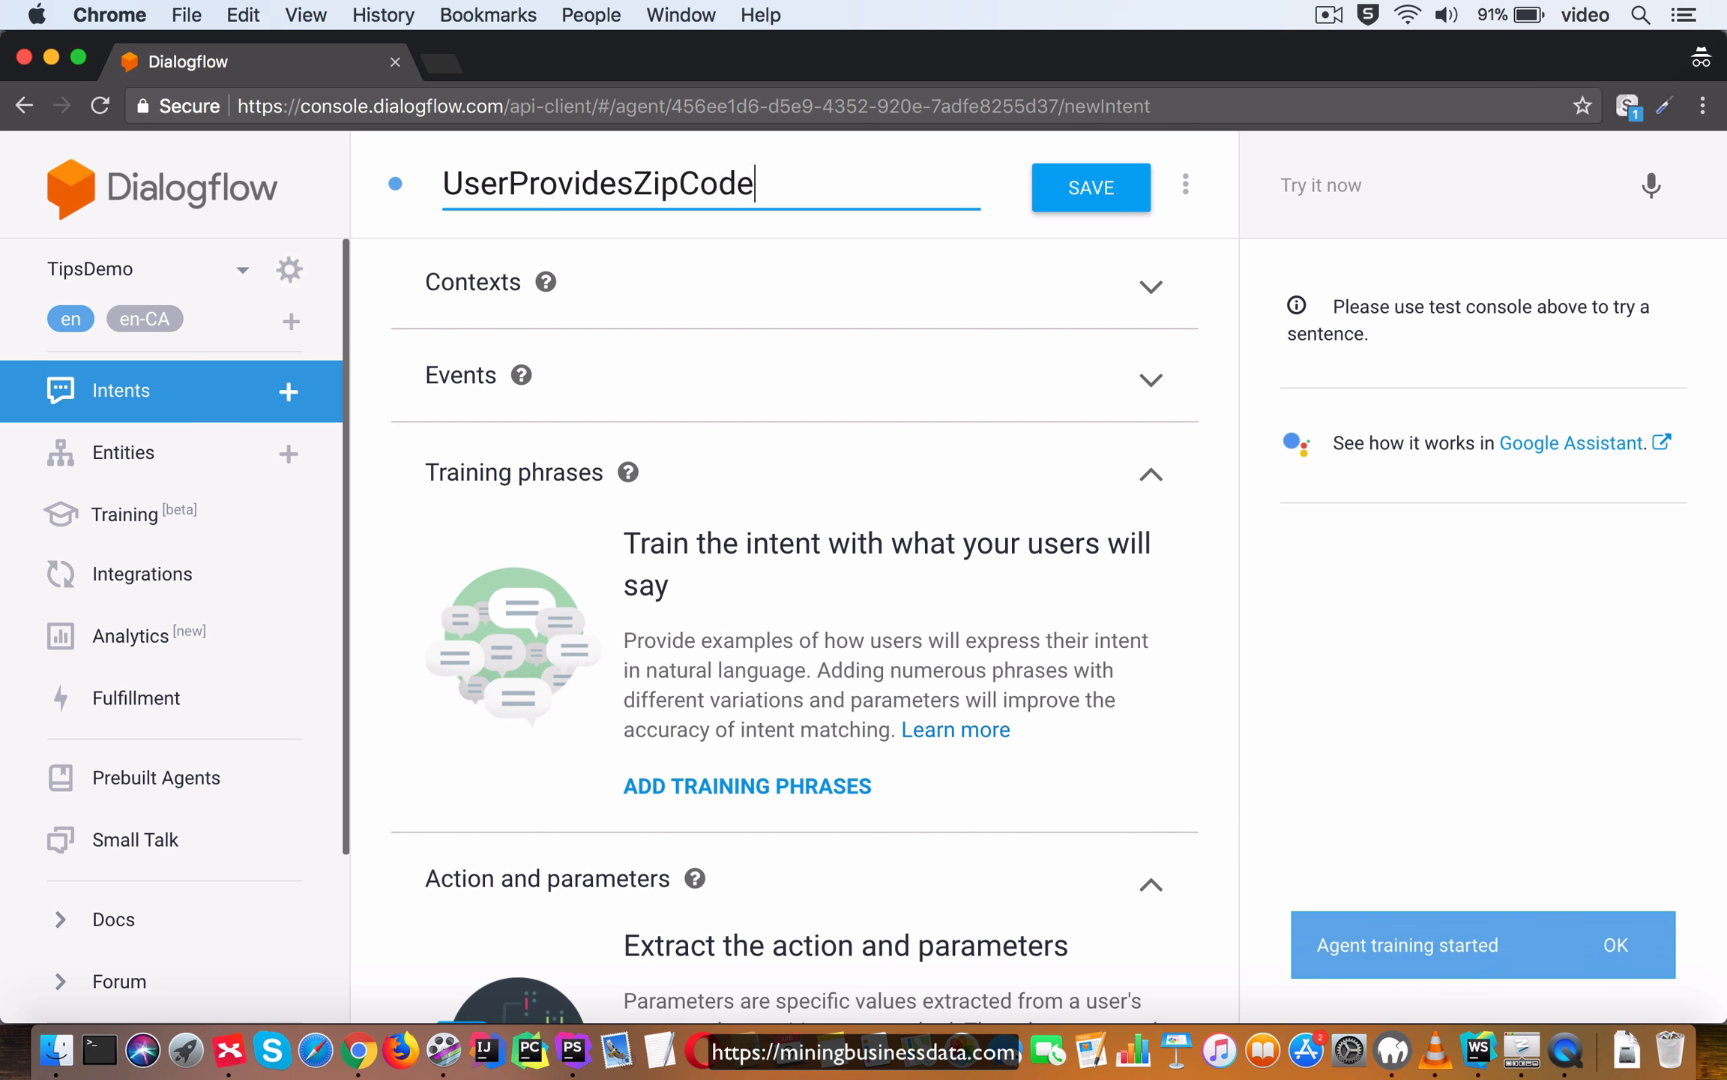
Add awaiting_zip_code as the input context of the UserProvidesZipCode intent.
click(1121, 293)
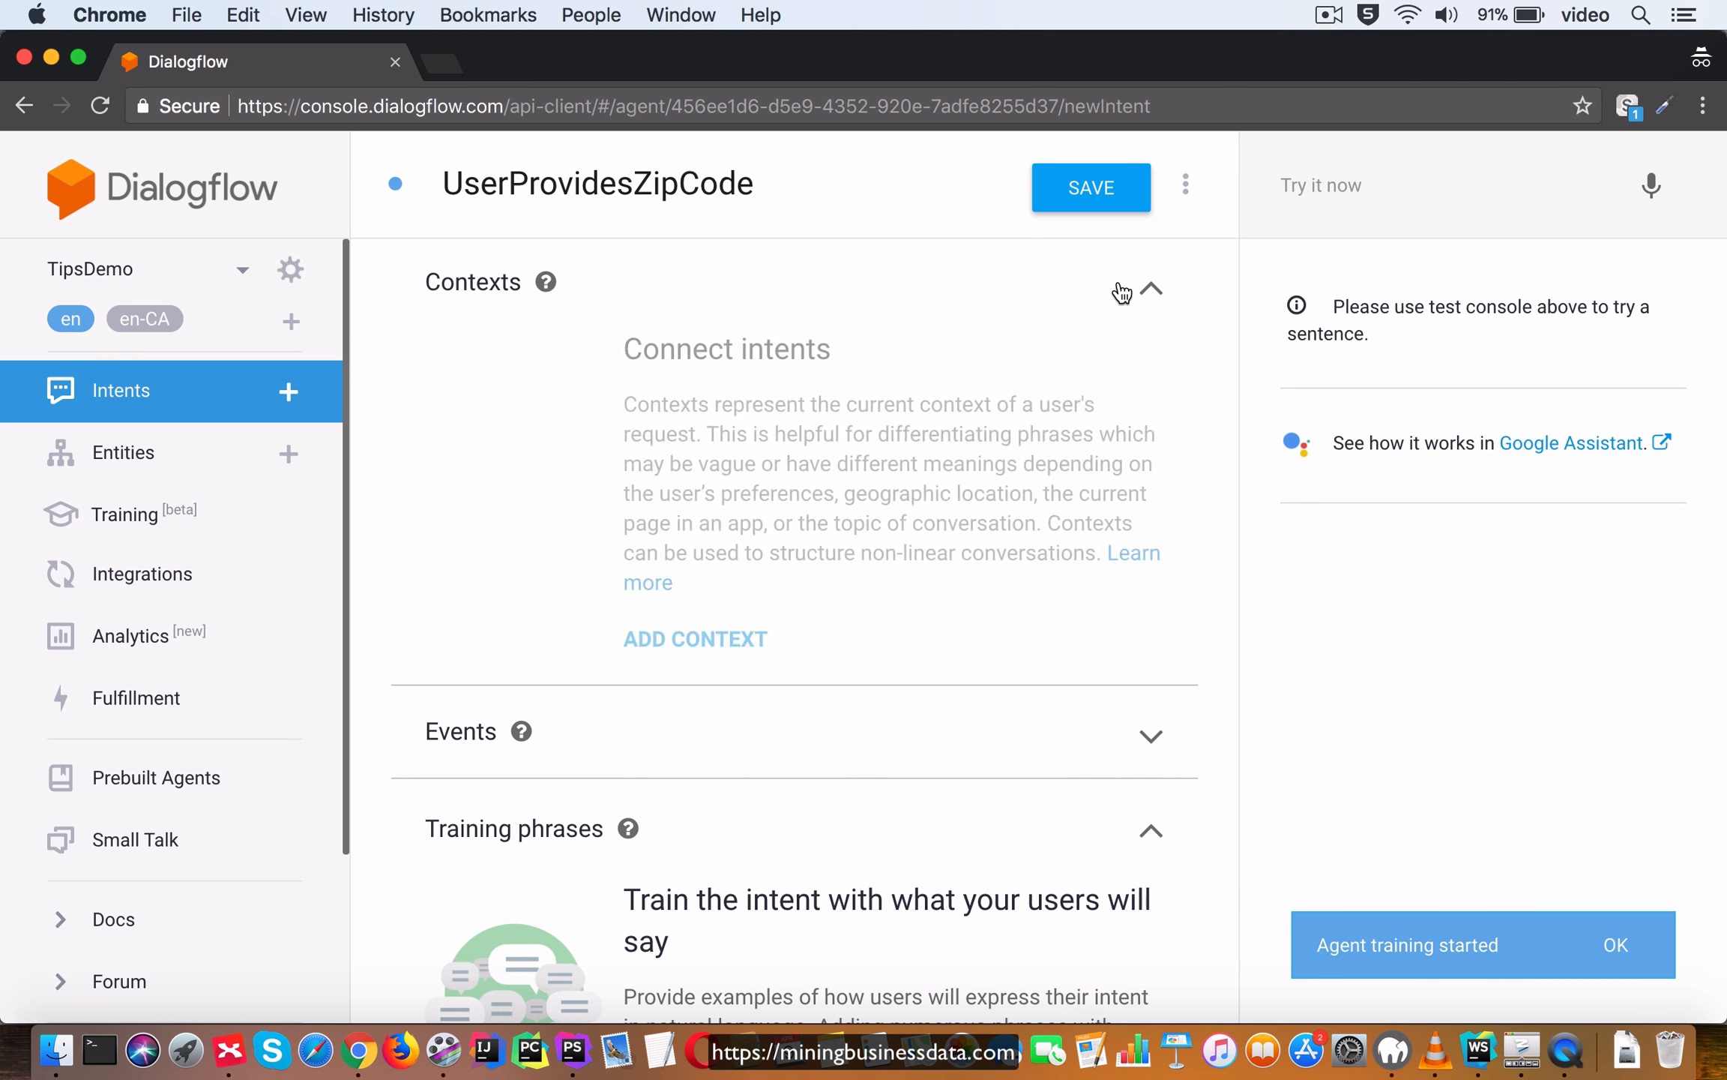
click(720, 639)
click(624, 386)
text(awa)
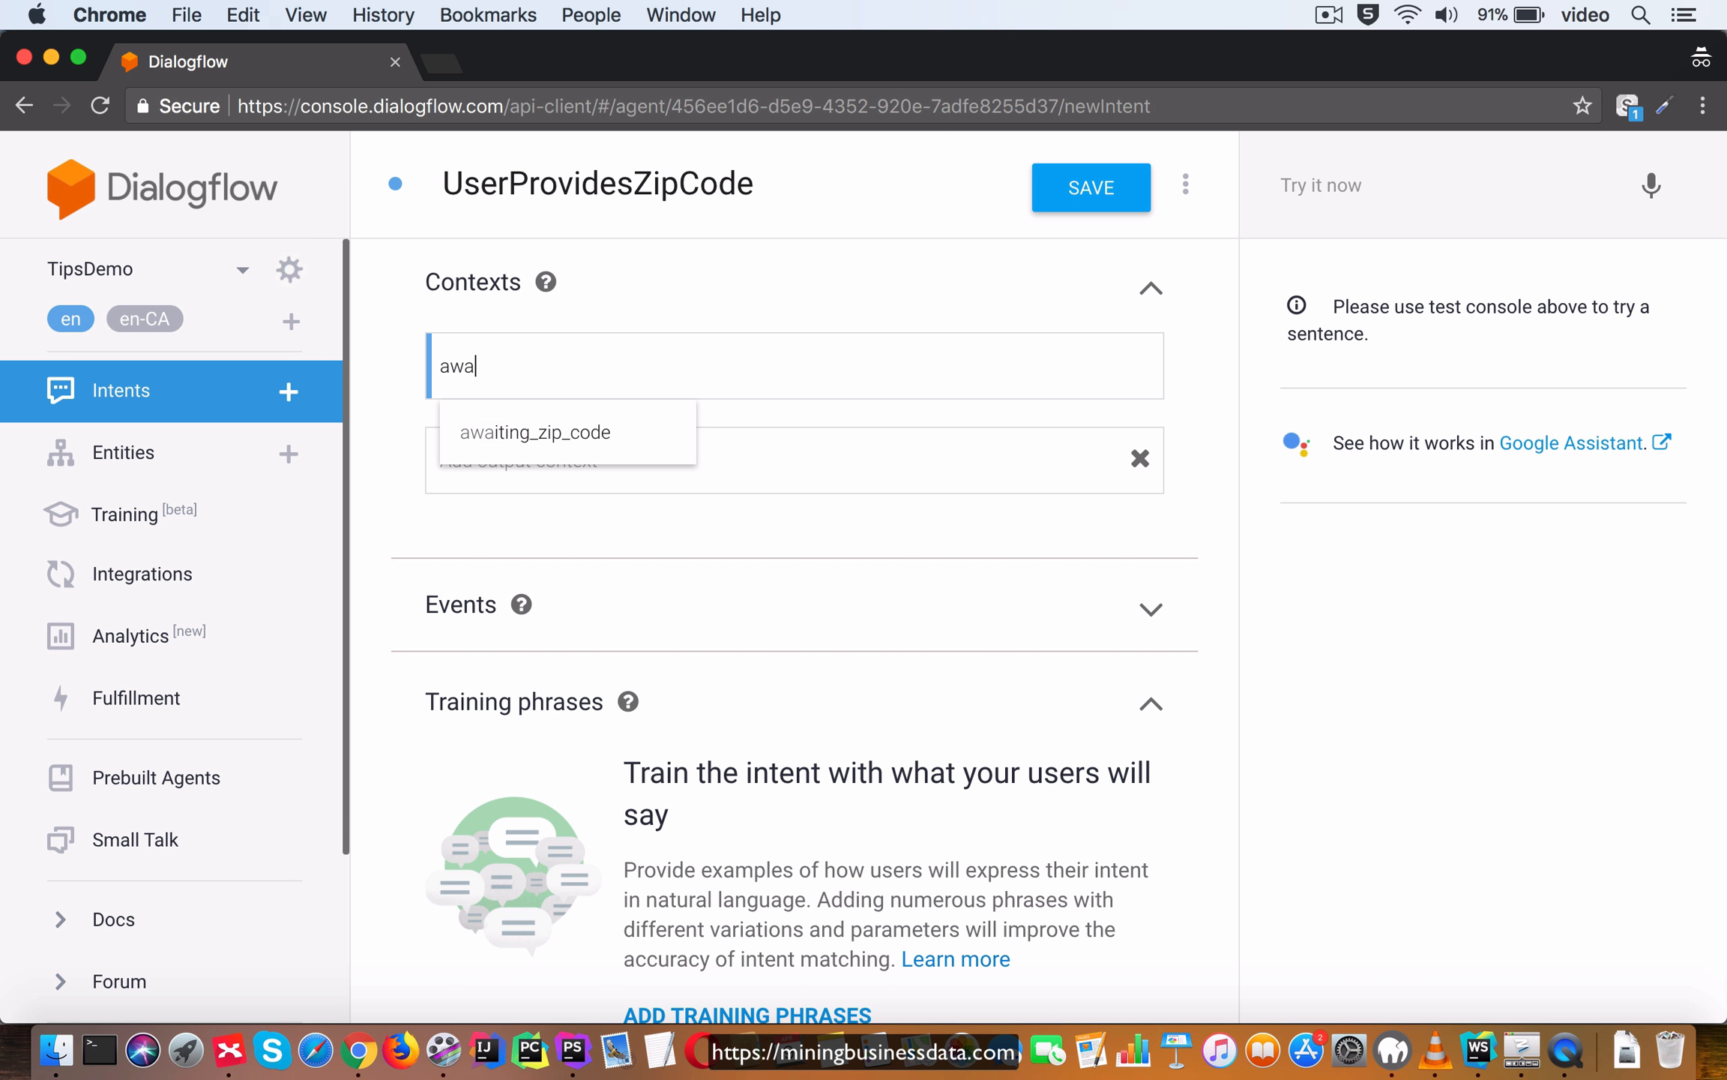
click(591, 432)
click(658, 462)
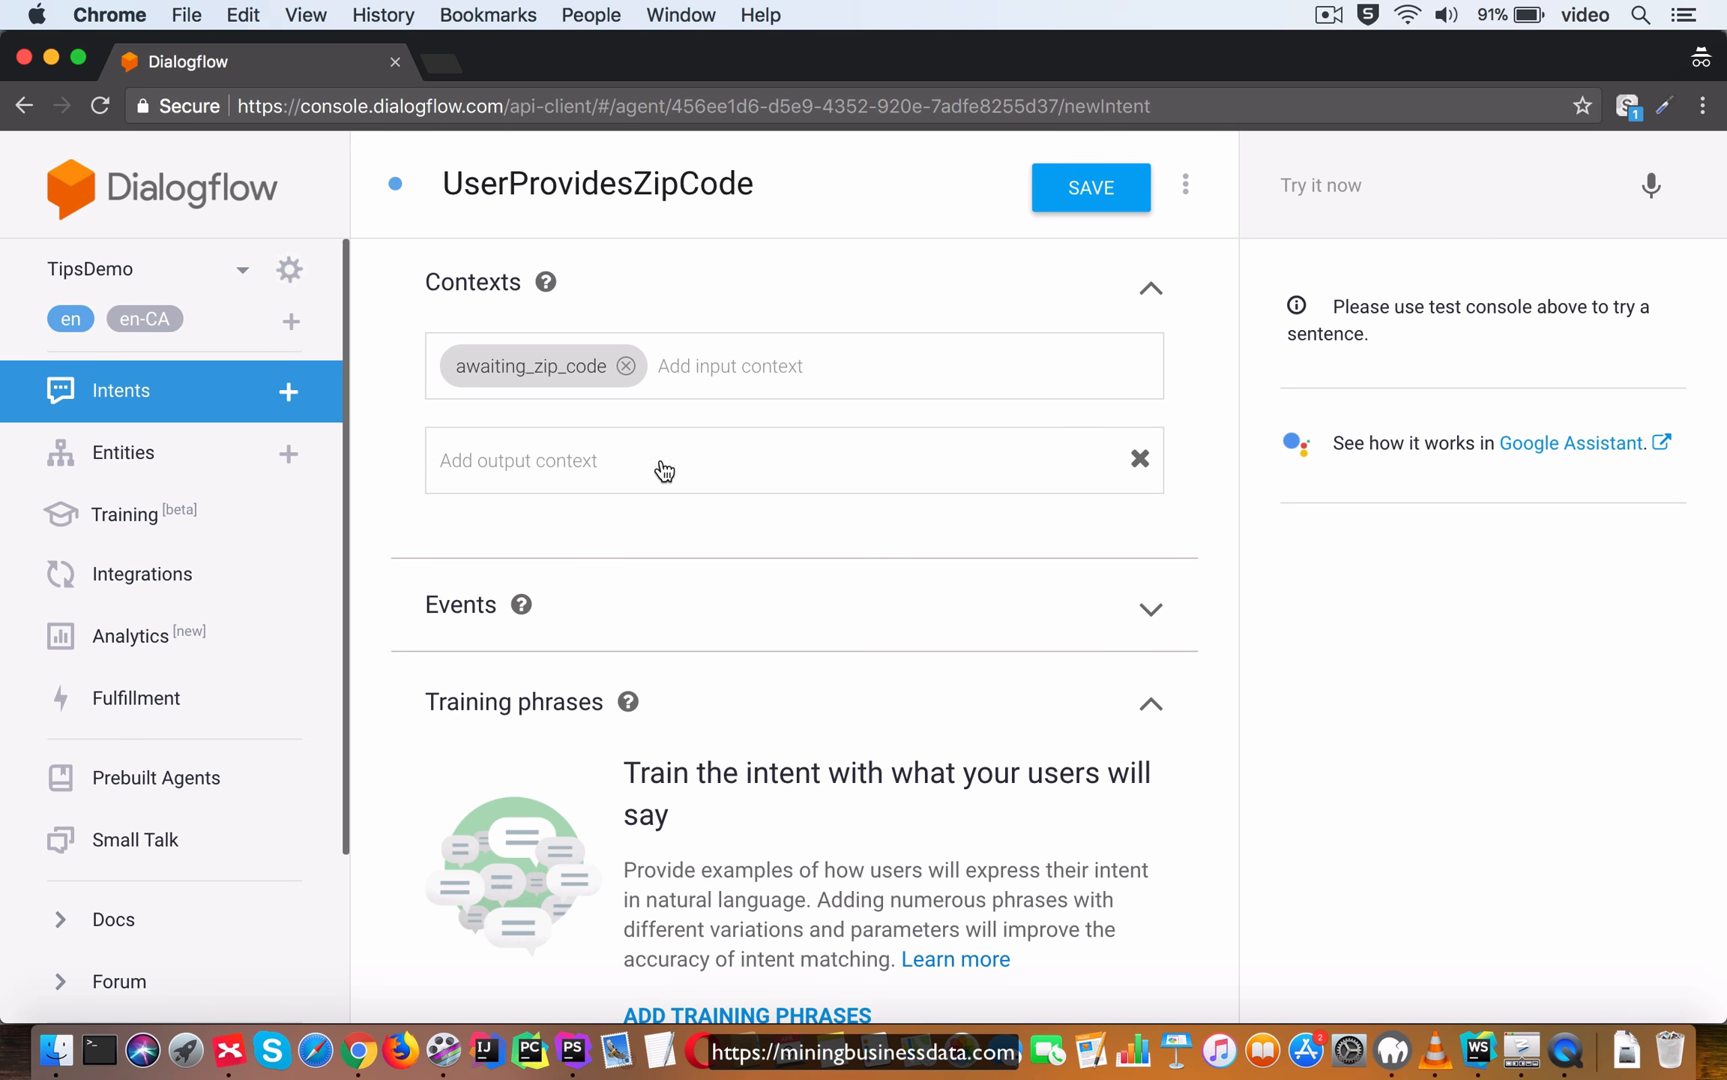
Add the training phrase "it is 98008" to the UserProvidesZipCode intent.
scroll(1069, 646, down, 5)
scroll(1069, 652, up, 3)
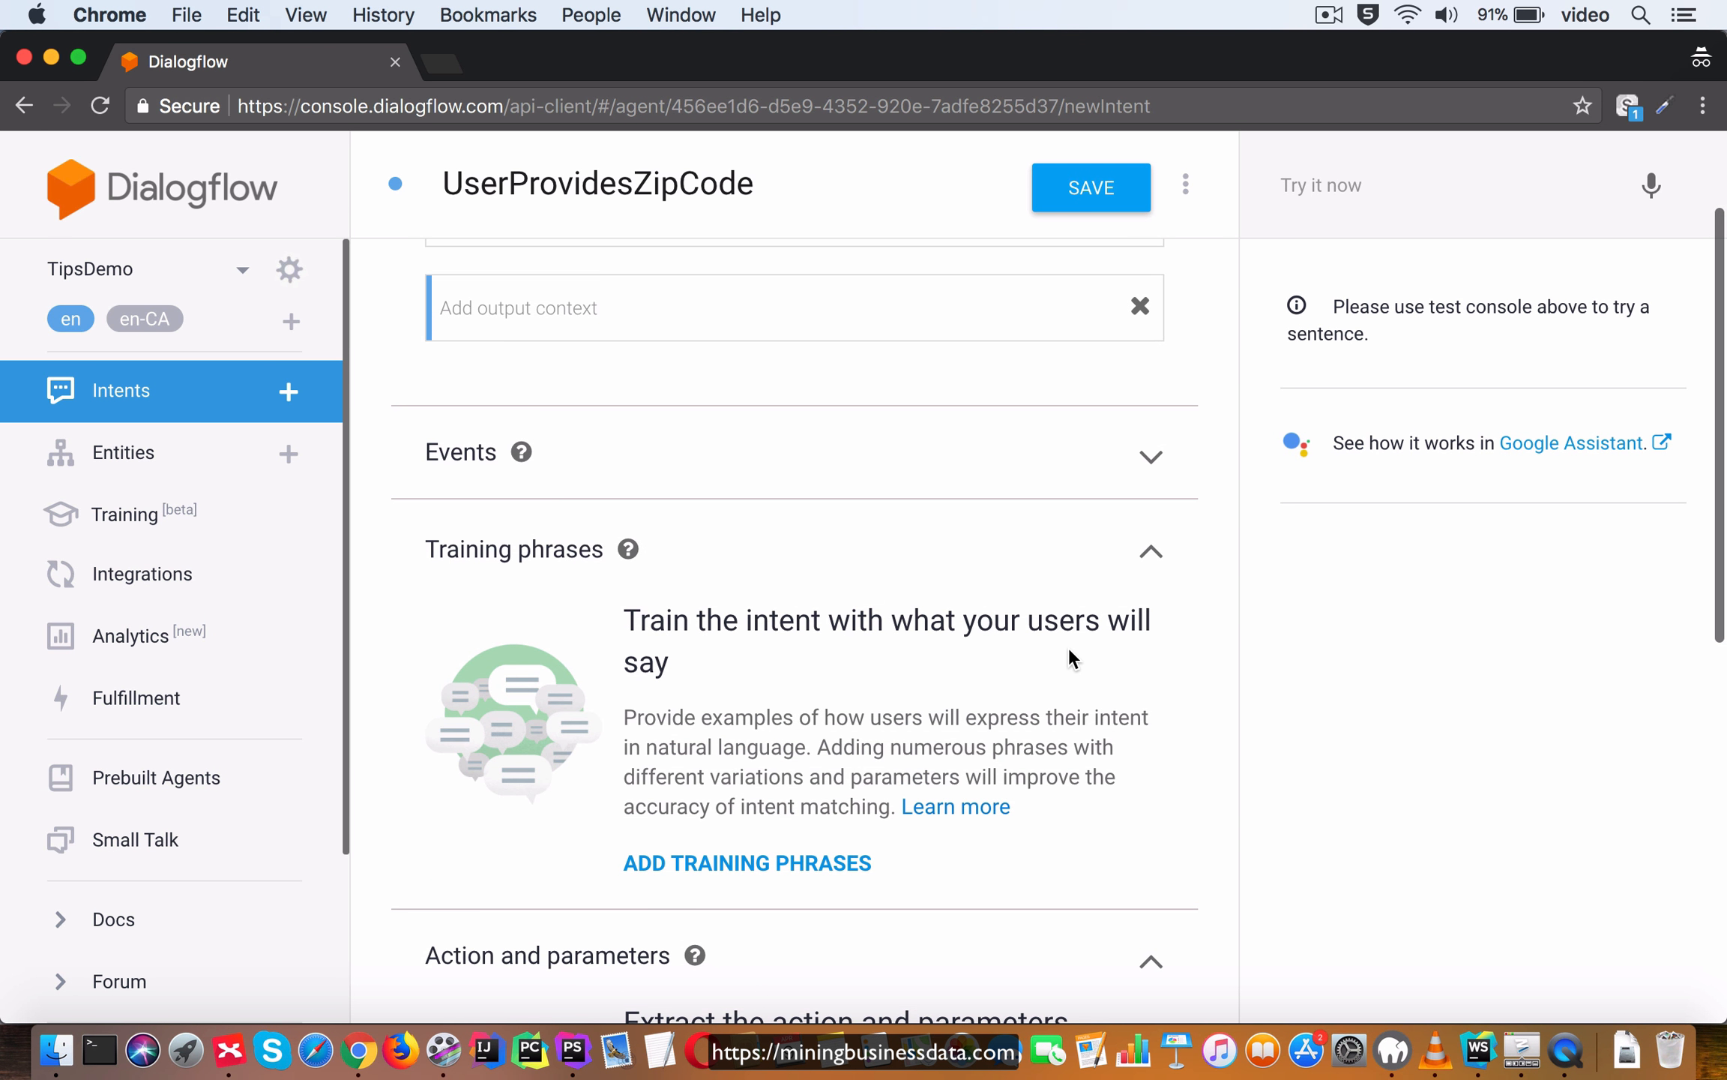
click(787, 862)
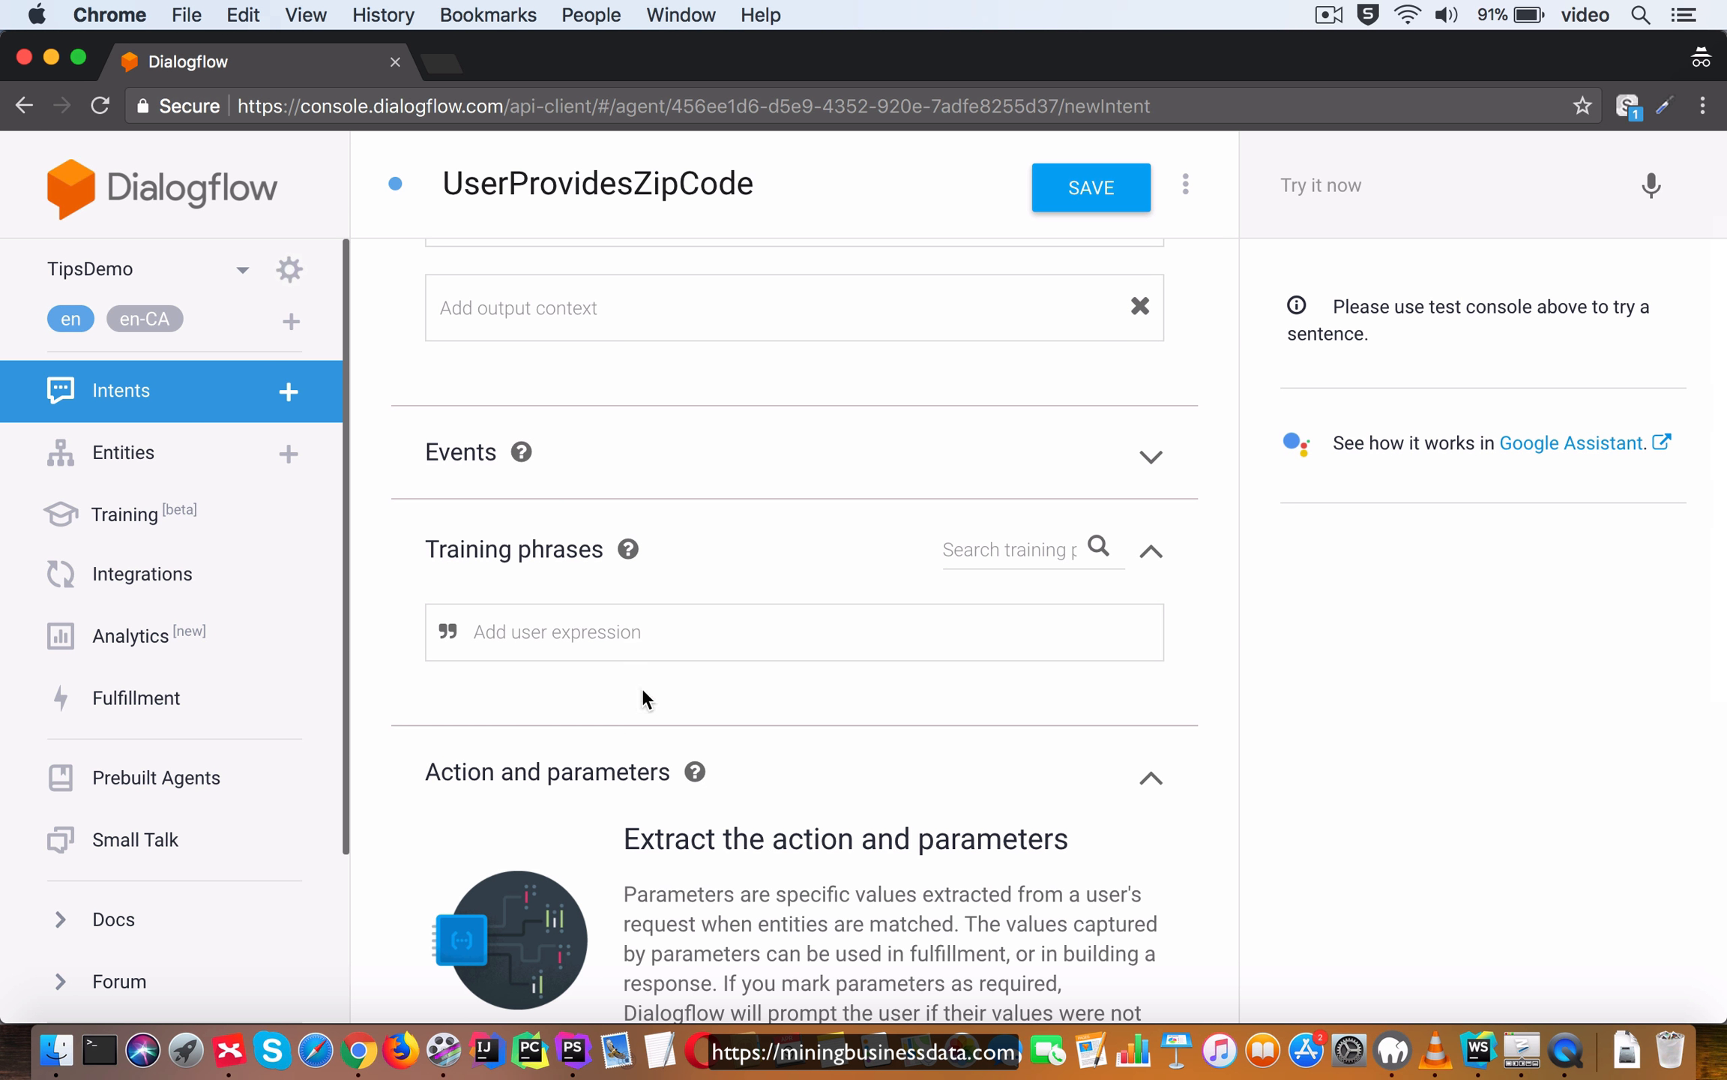
click(633, 643)
text(it is 98008)
key(Return)
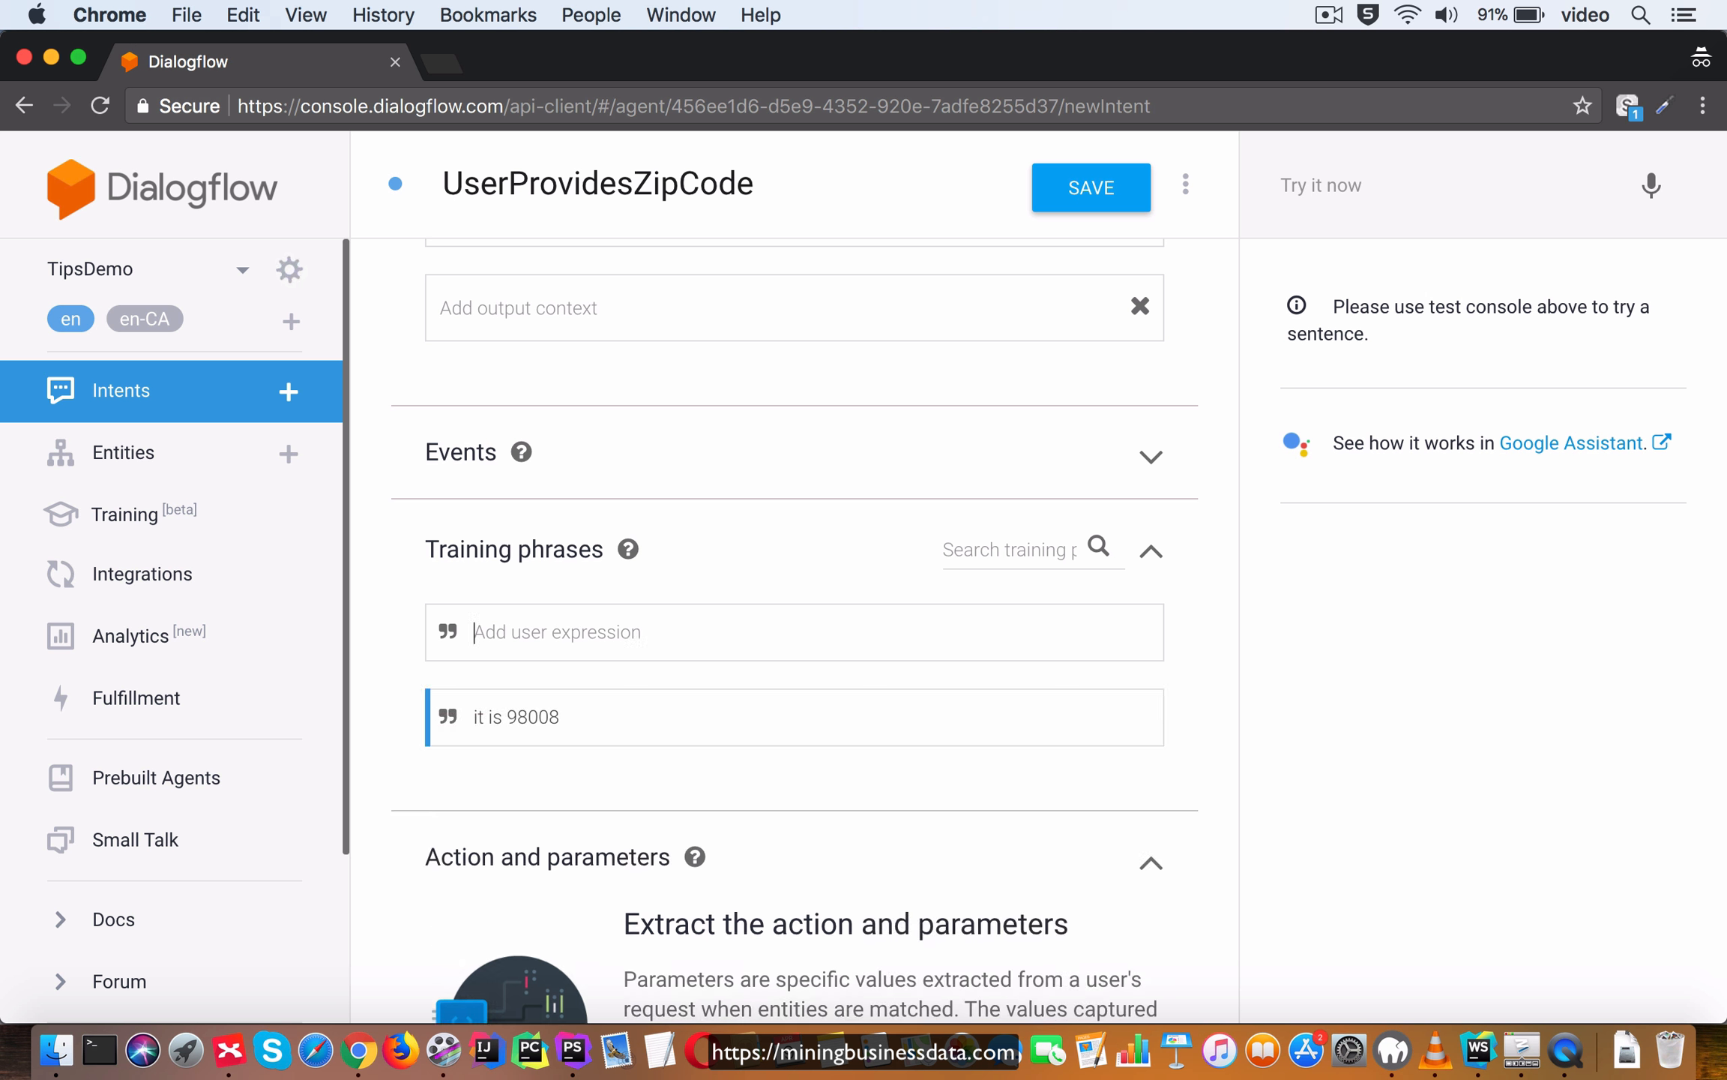
scroll(745, 773, down, 1)
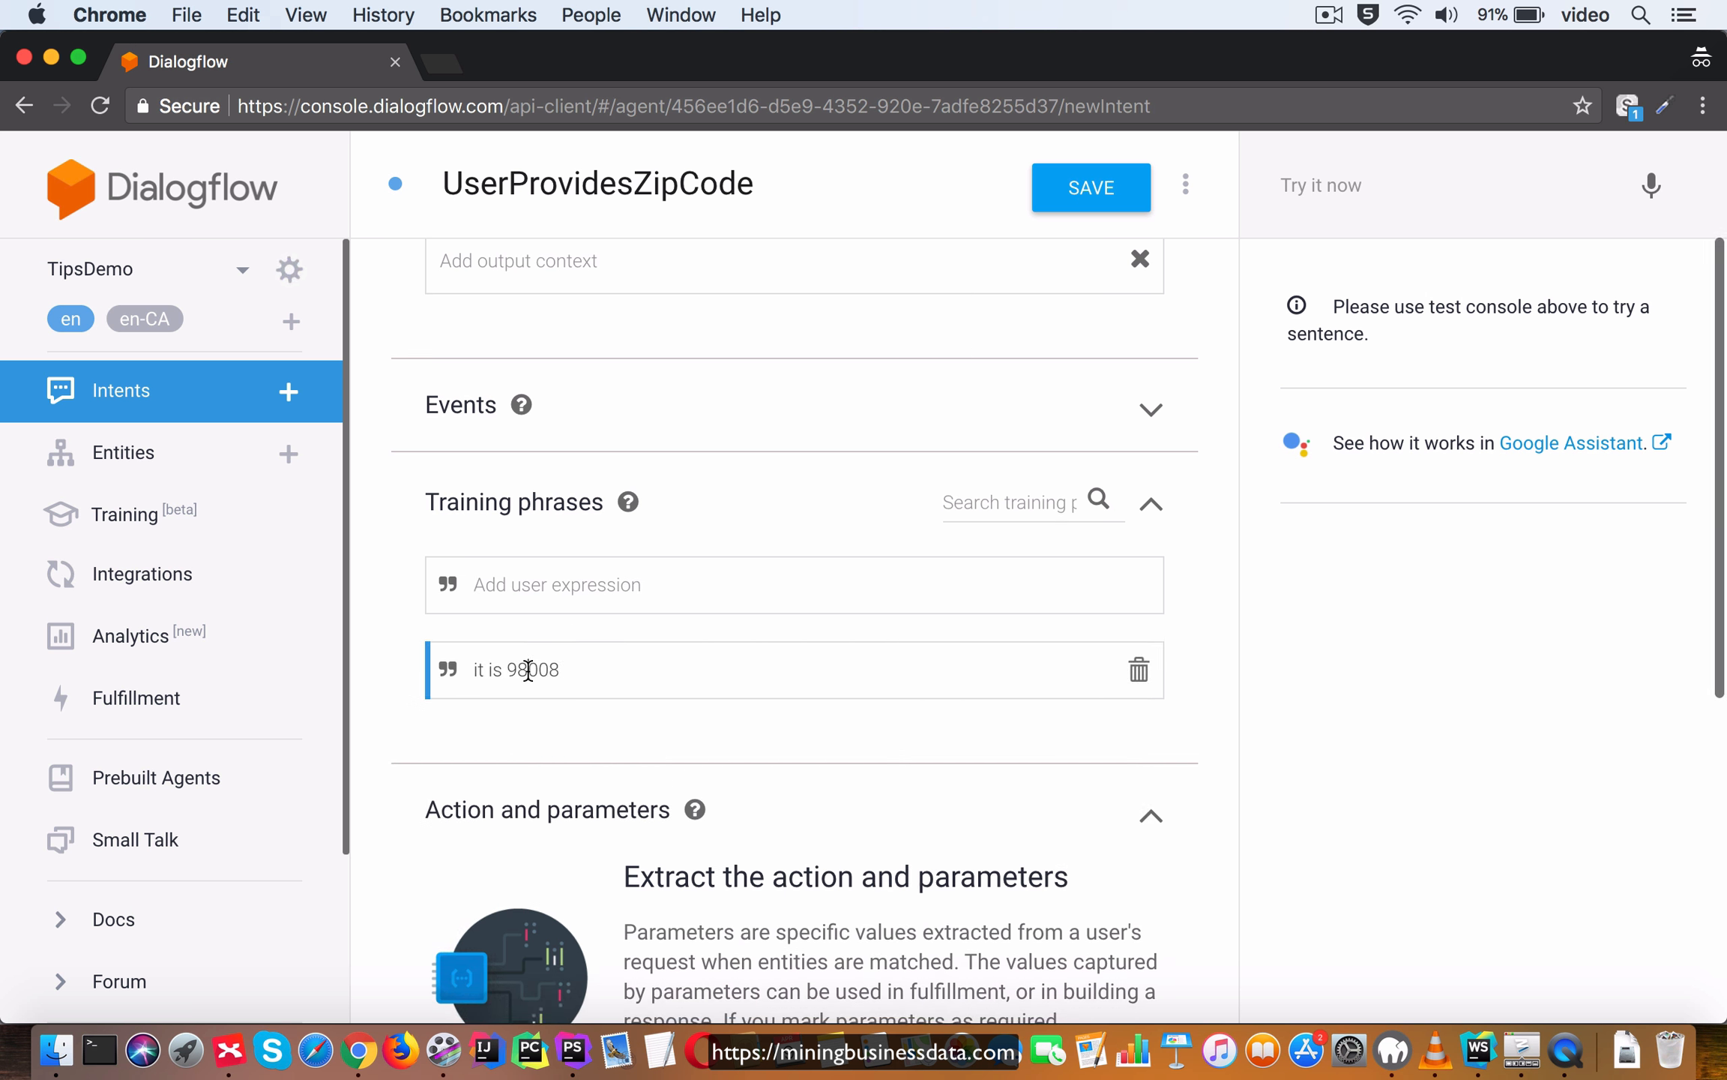
drag(508, 669, 529, 675)
click(643, 503)
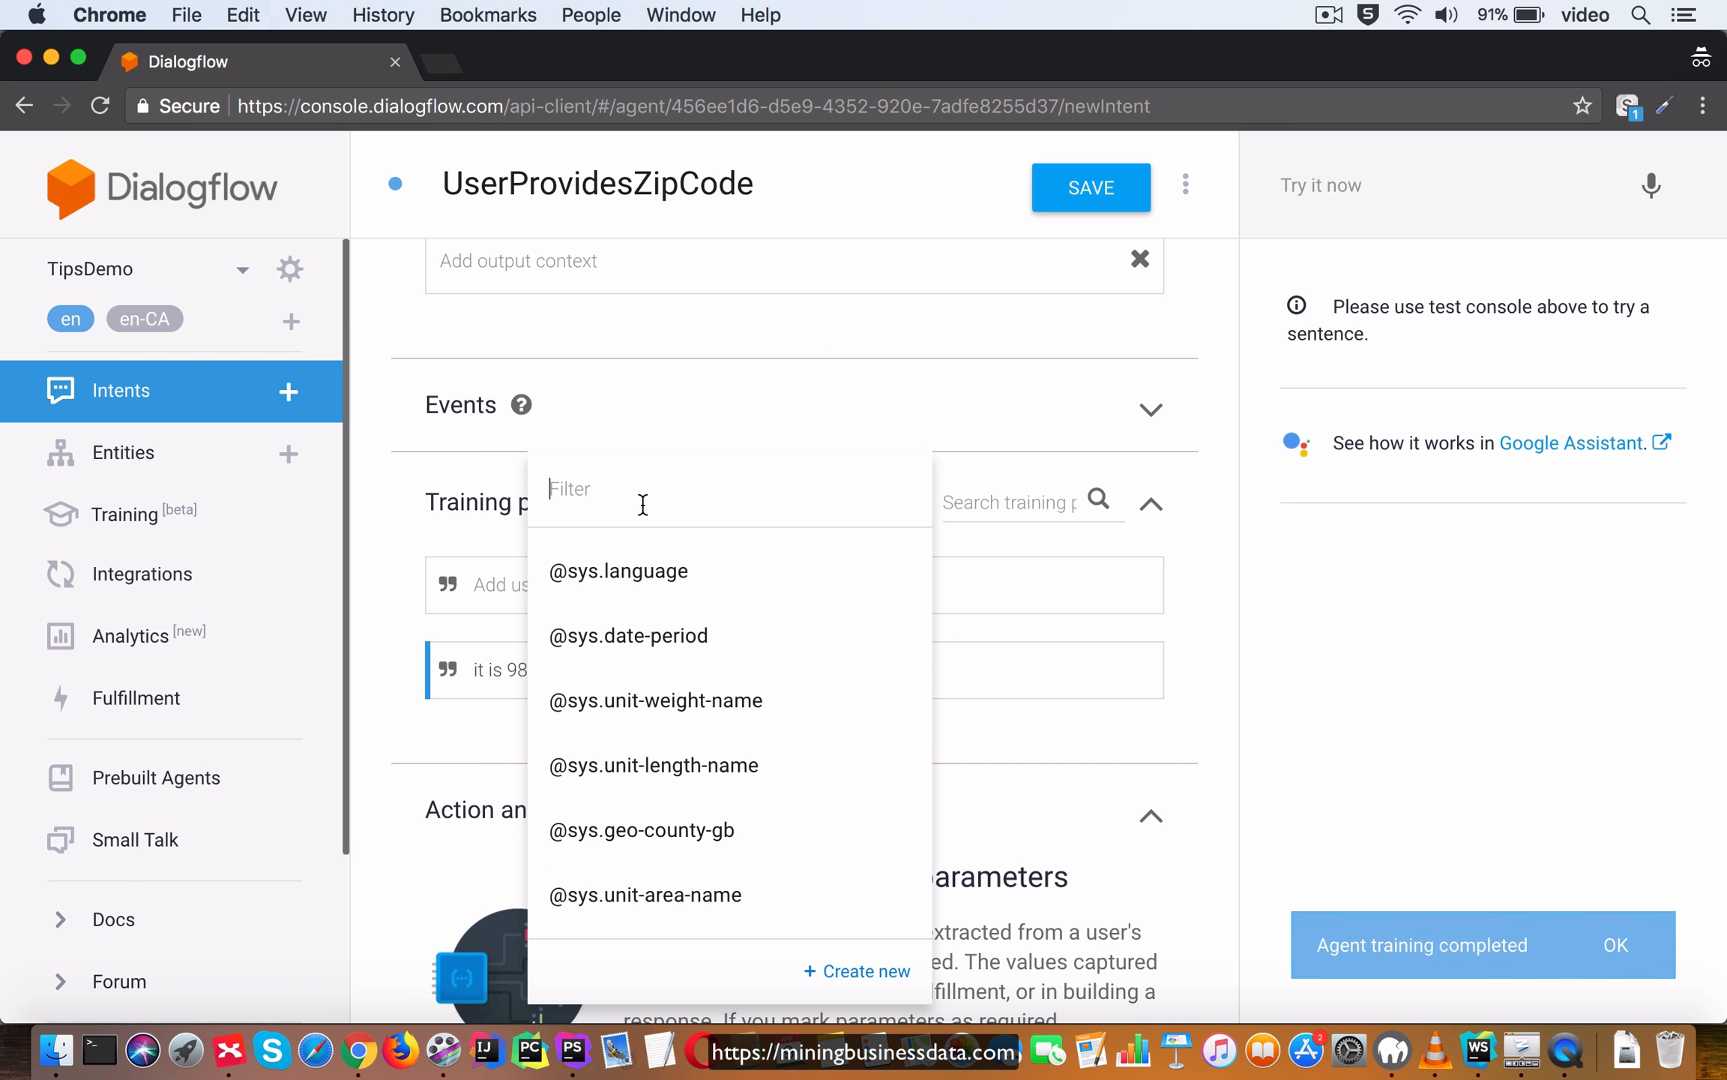
text(@)
key(BackSpace)
text(@s)
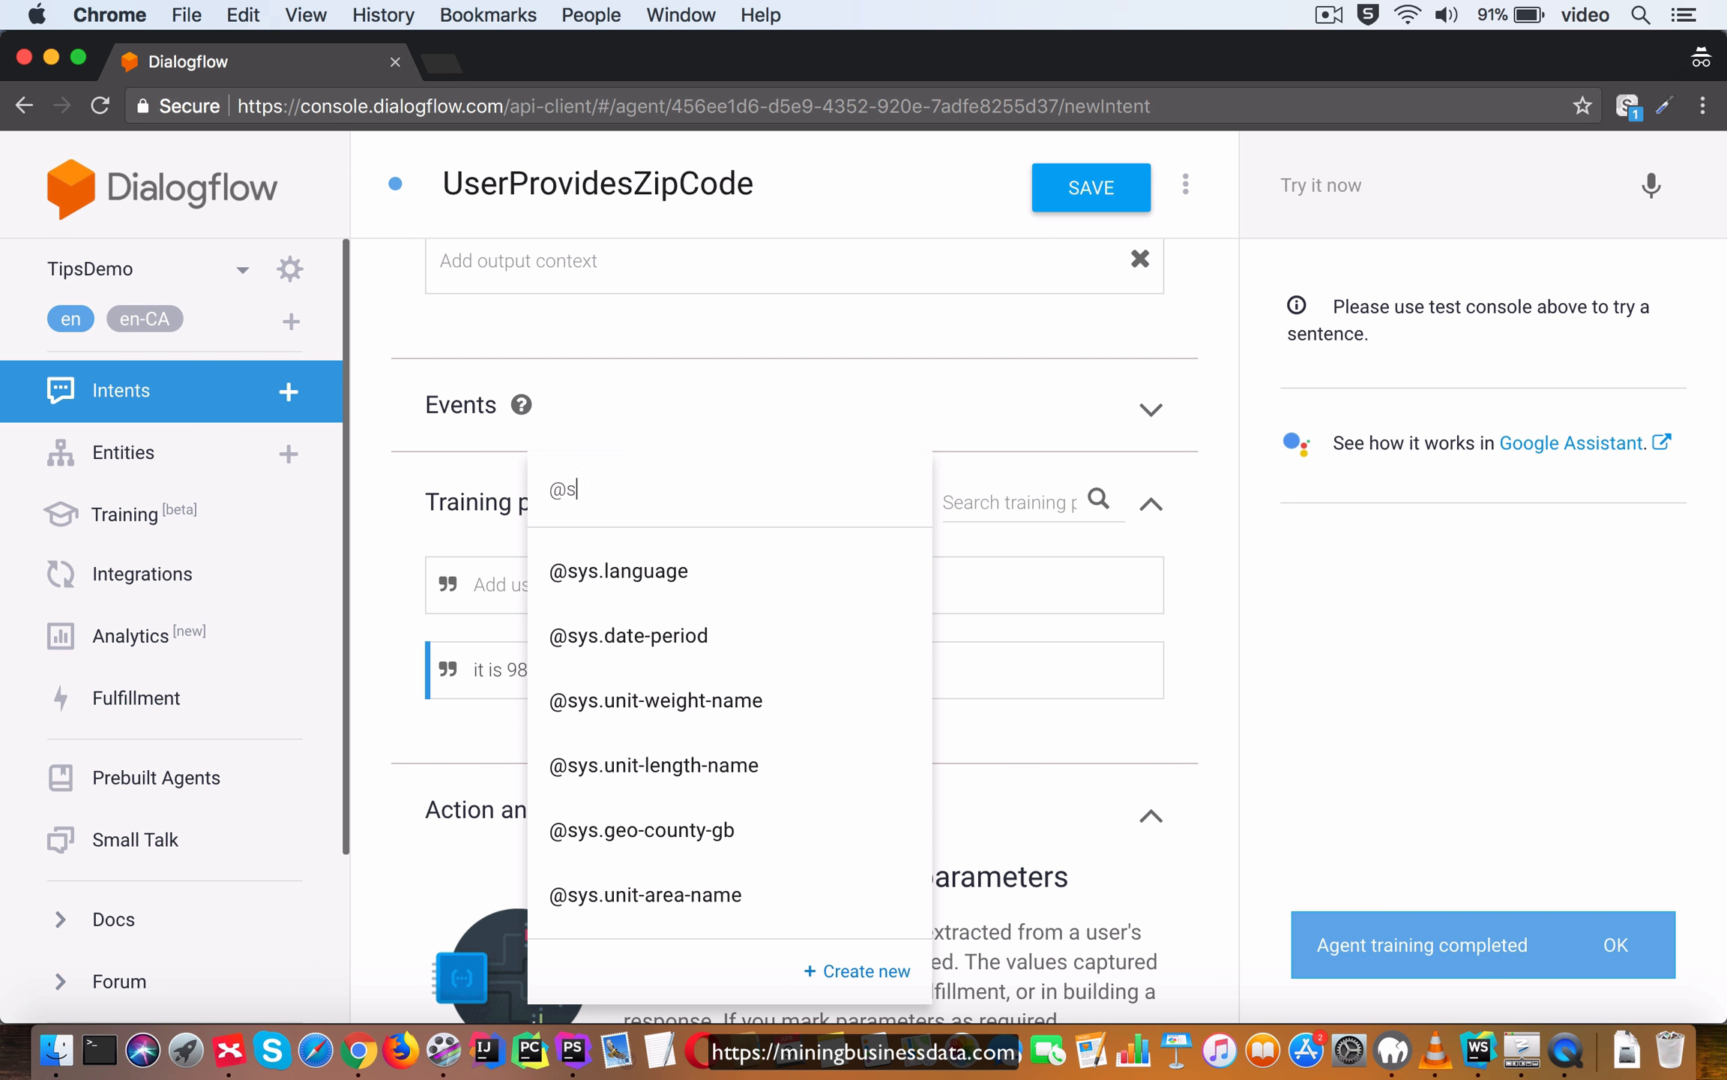
text(ys.zi)
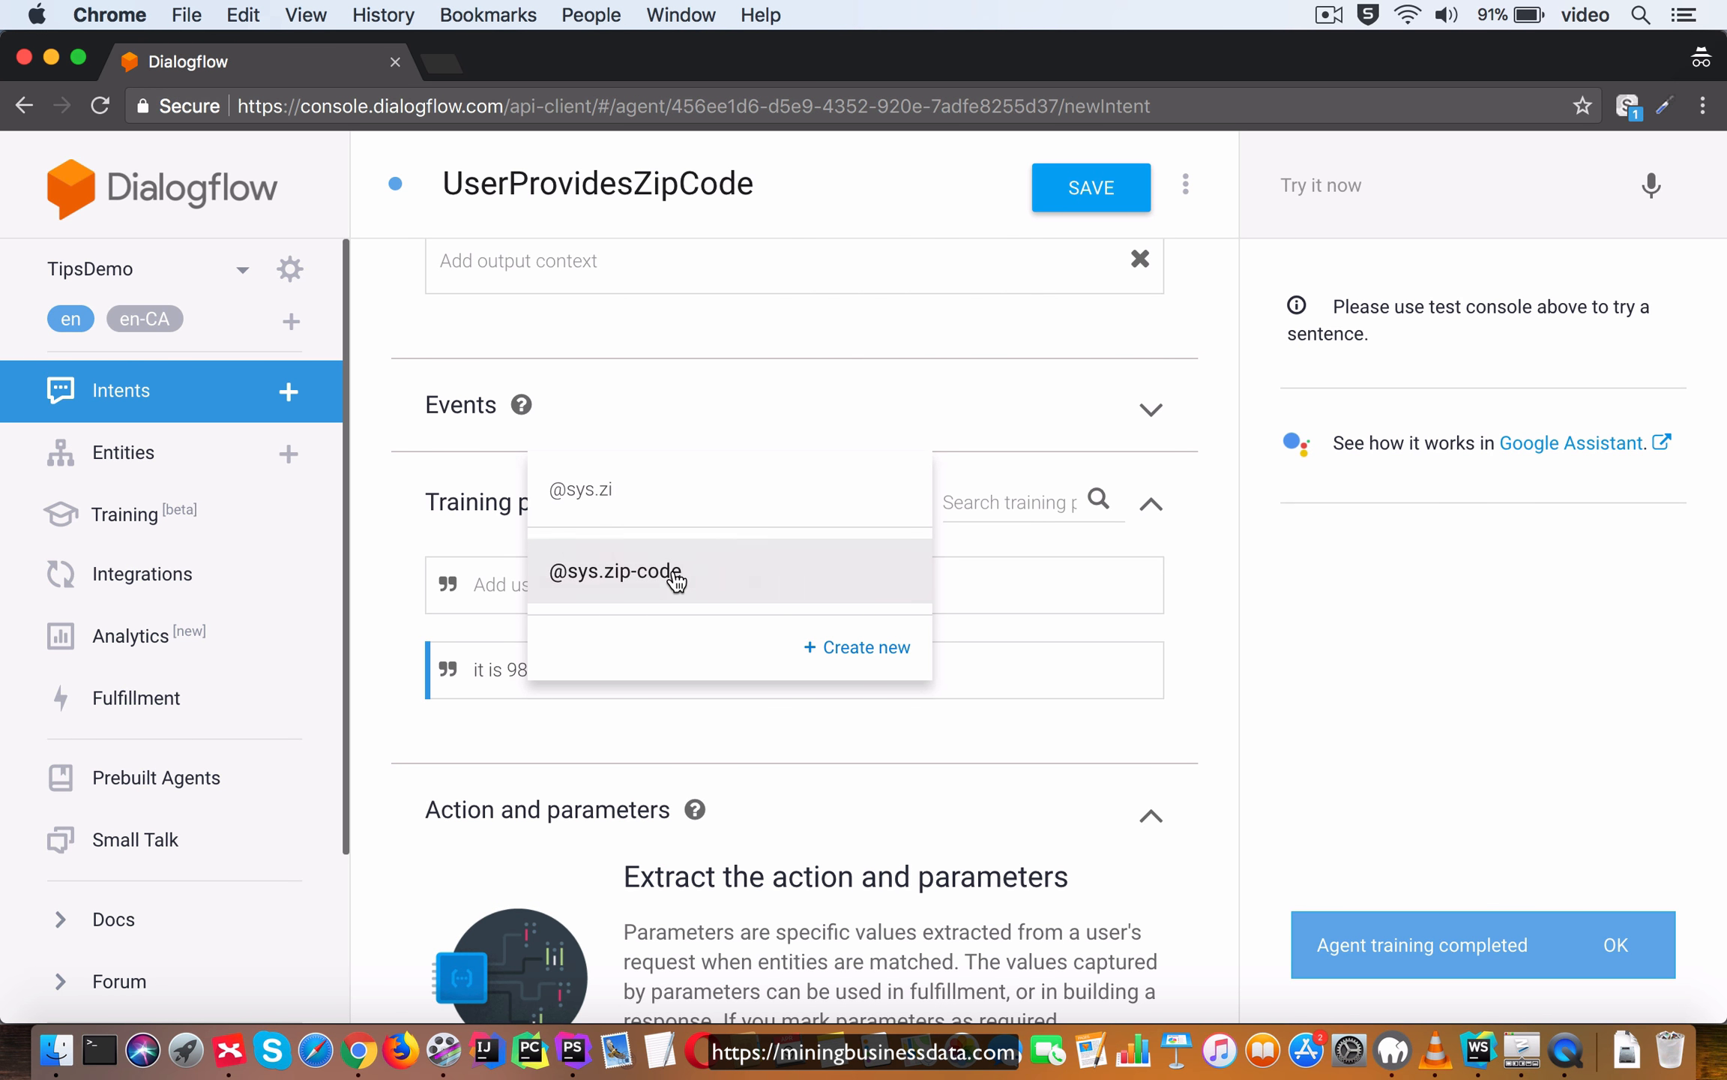
click(674, 582)
click(722, 605)
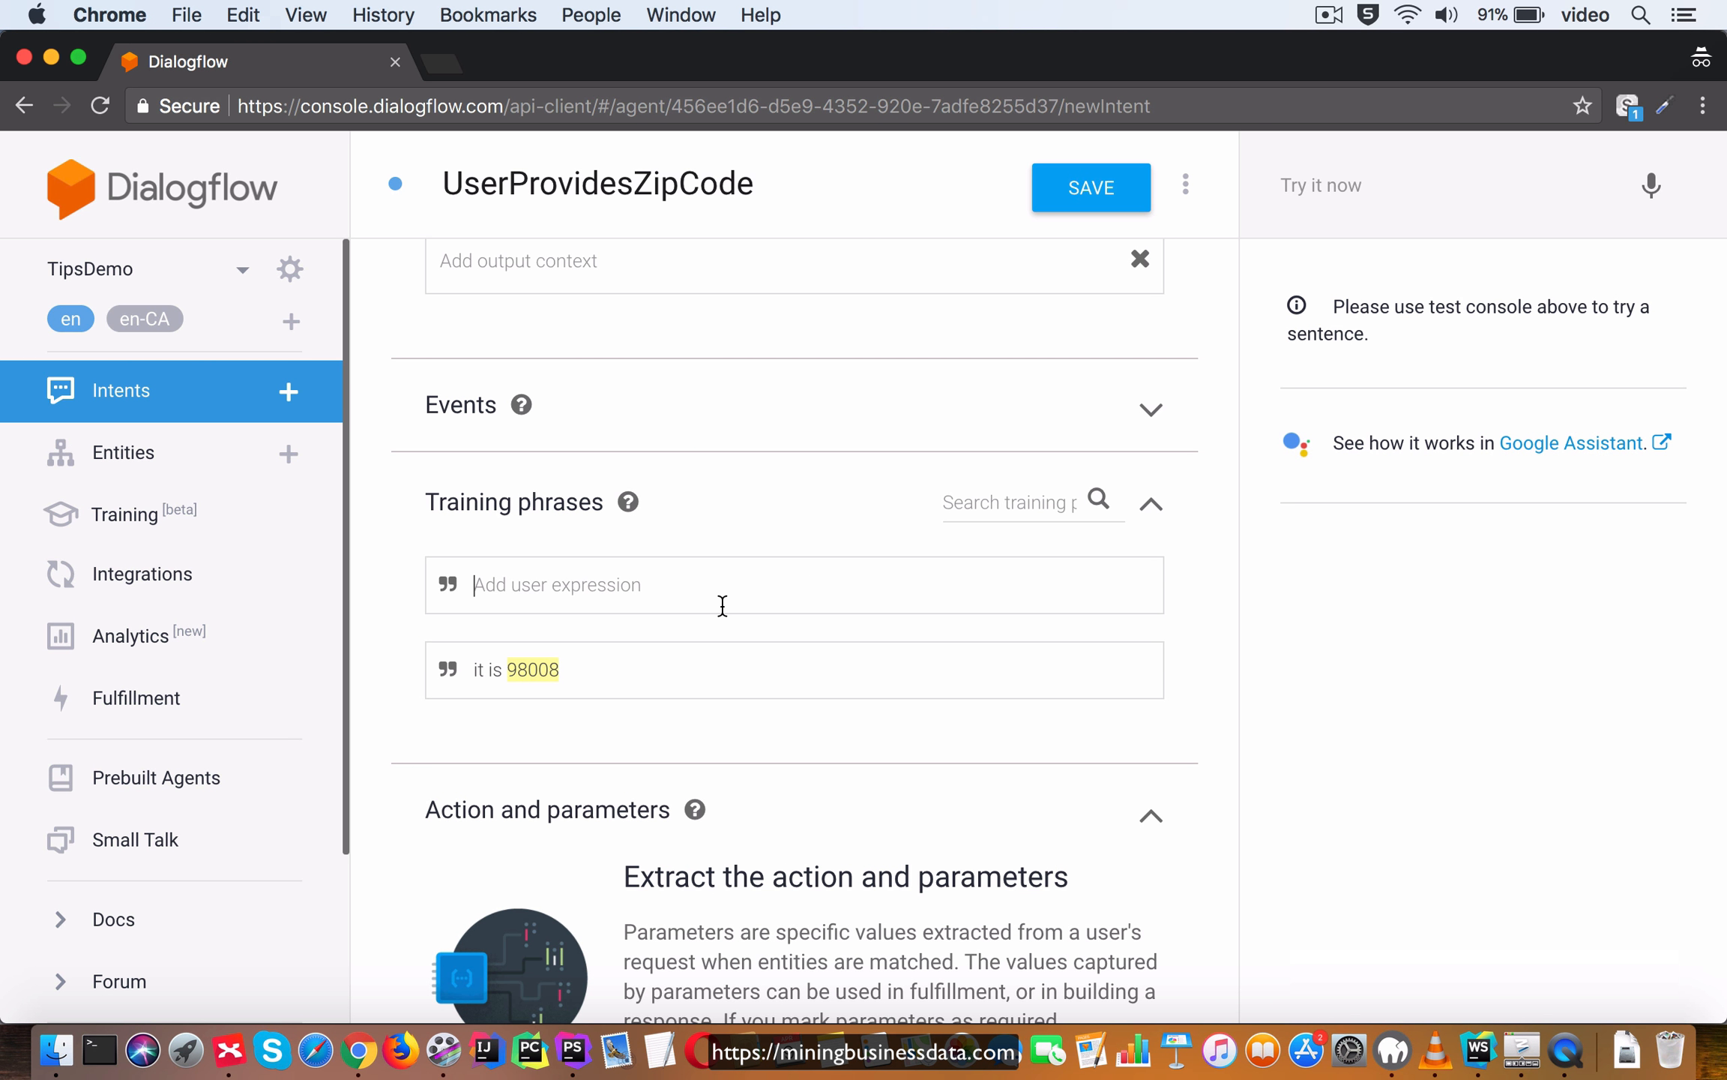
text(my zip c)
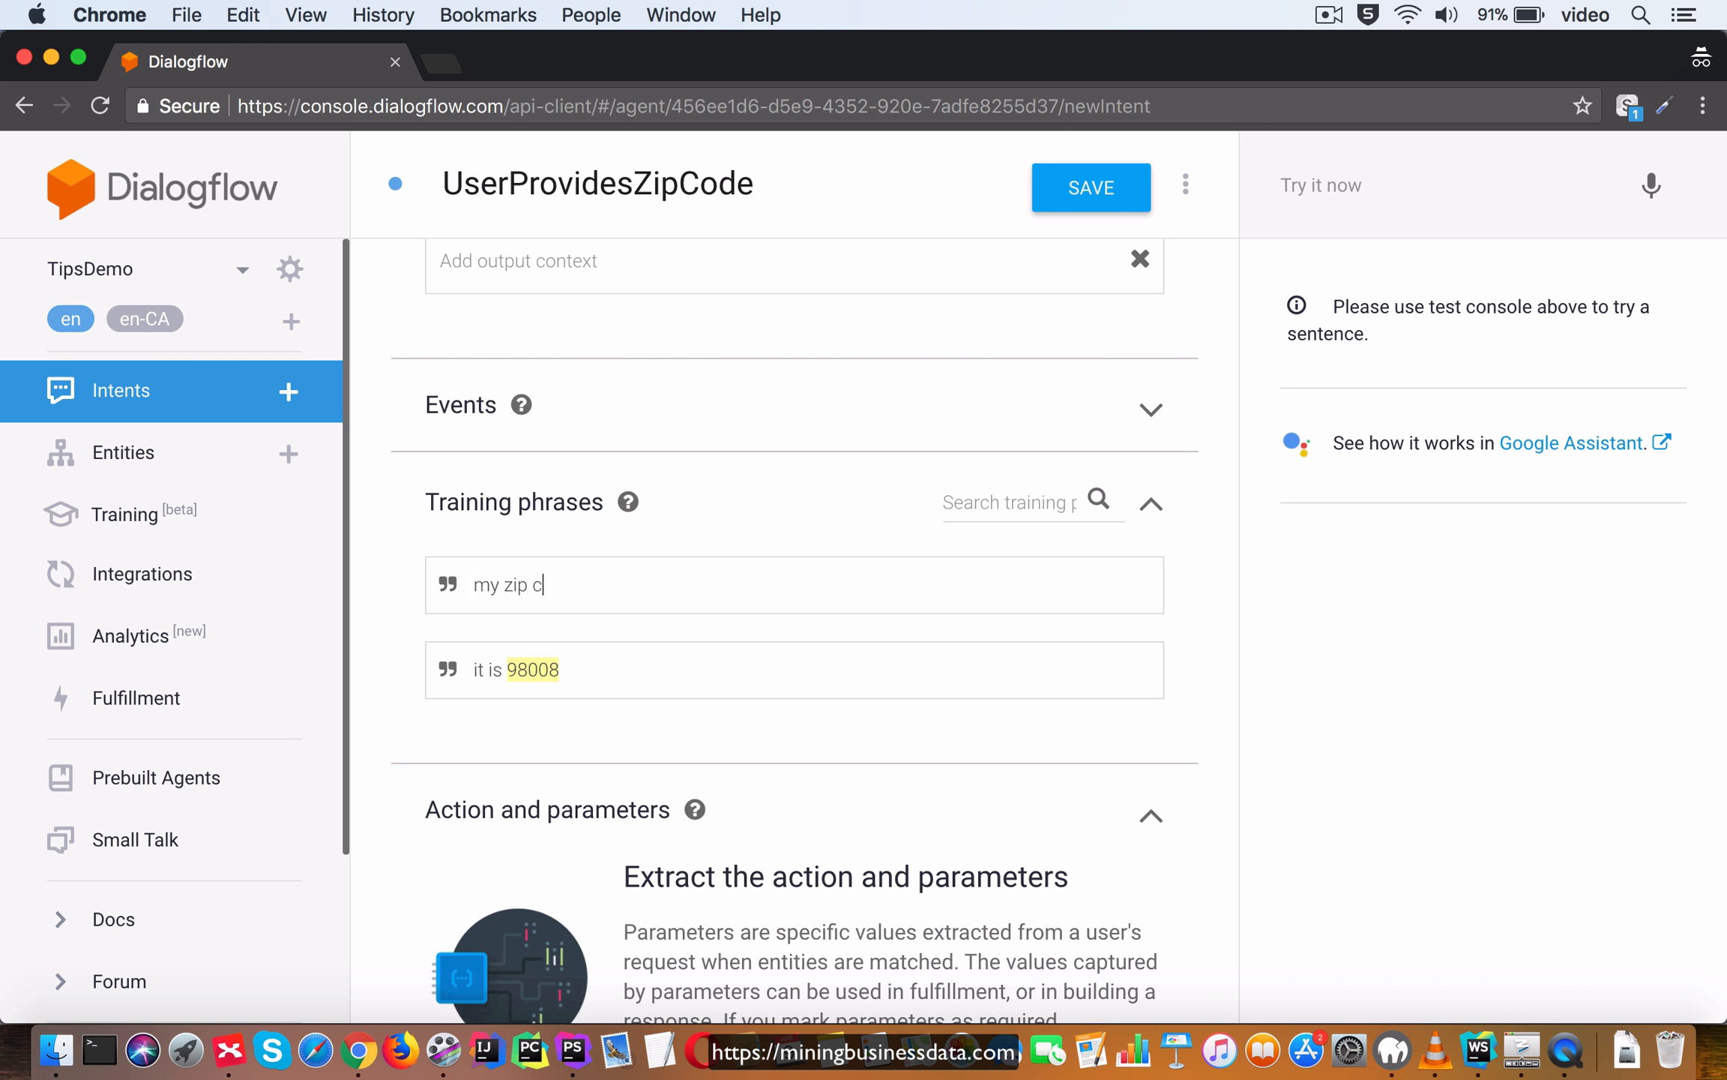
text(ode is 98053)
key(Return)
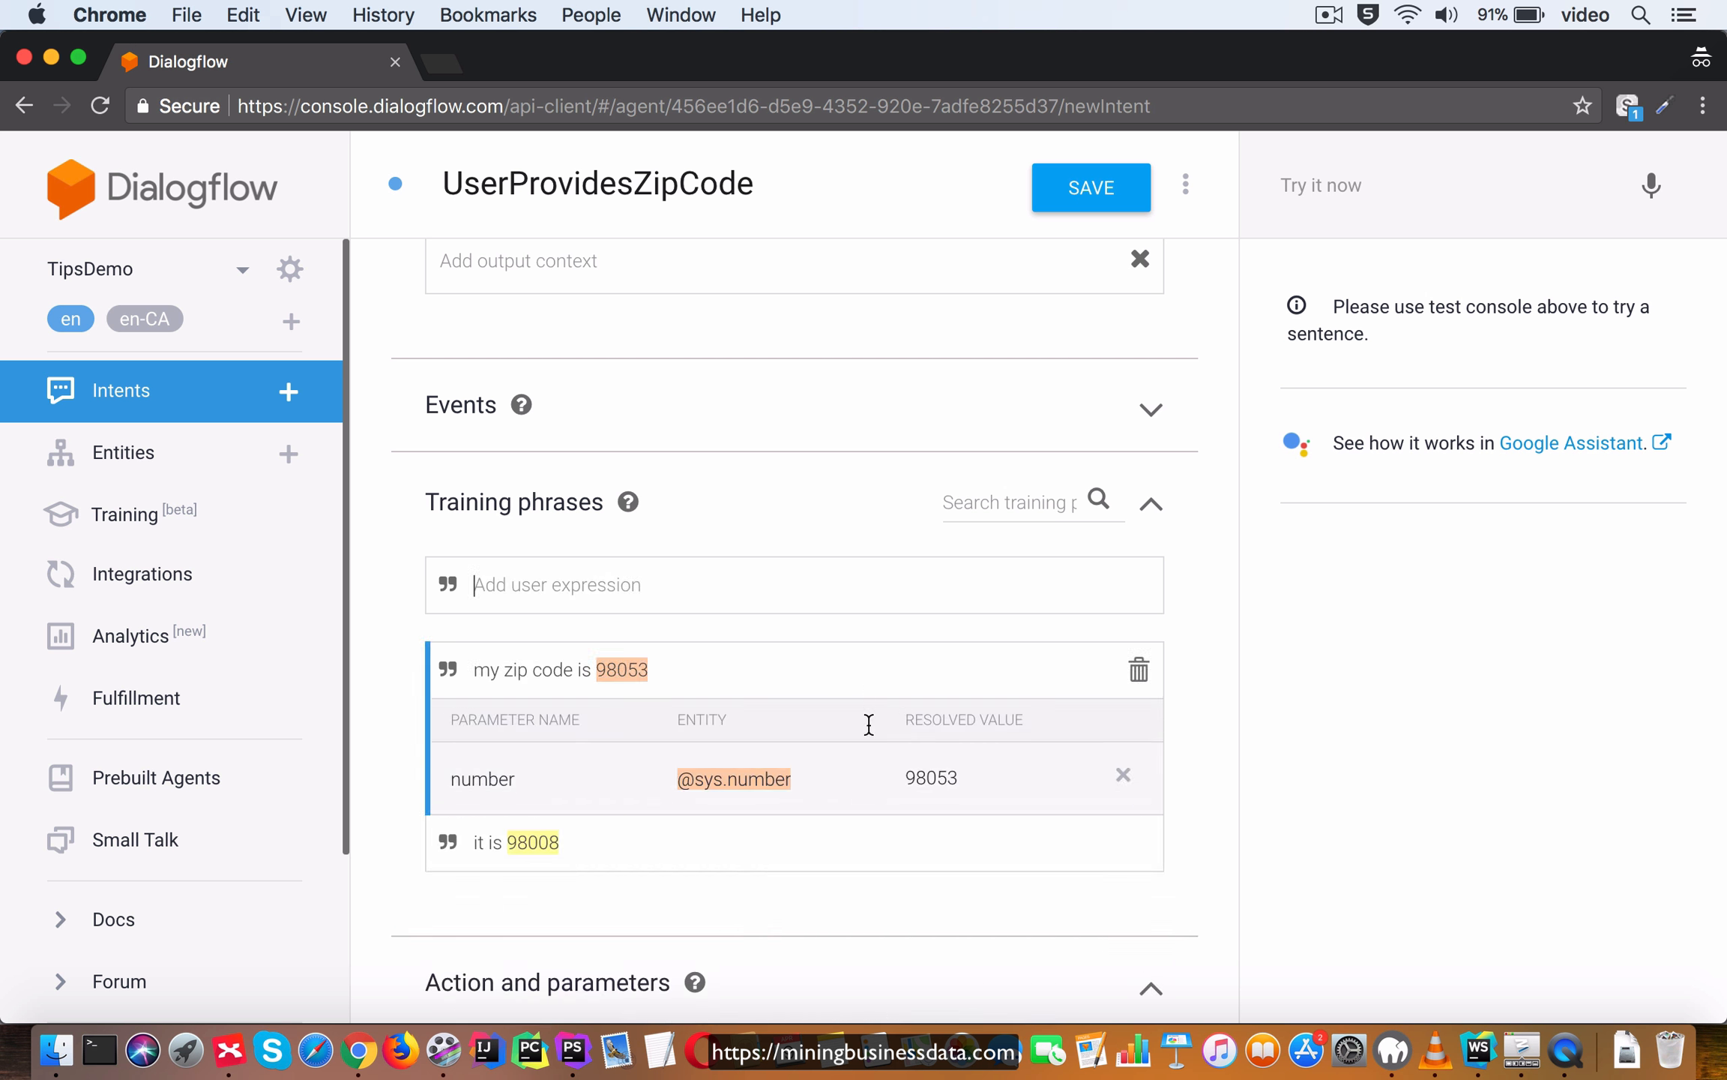
click(764, 784)
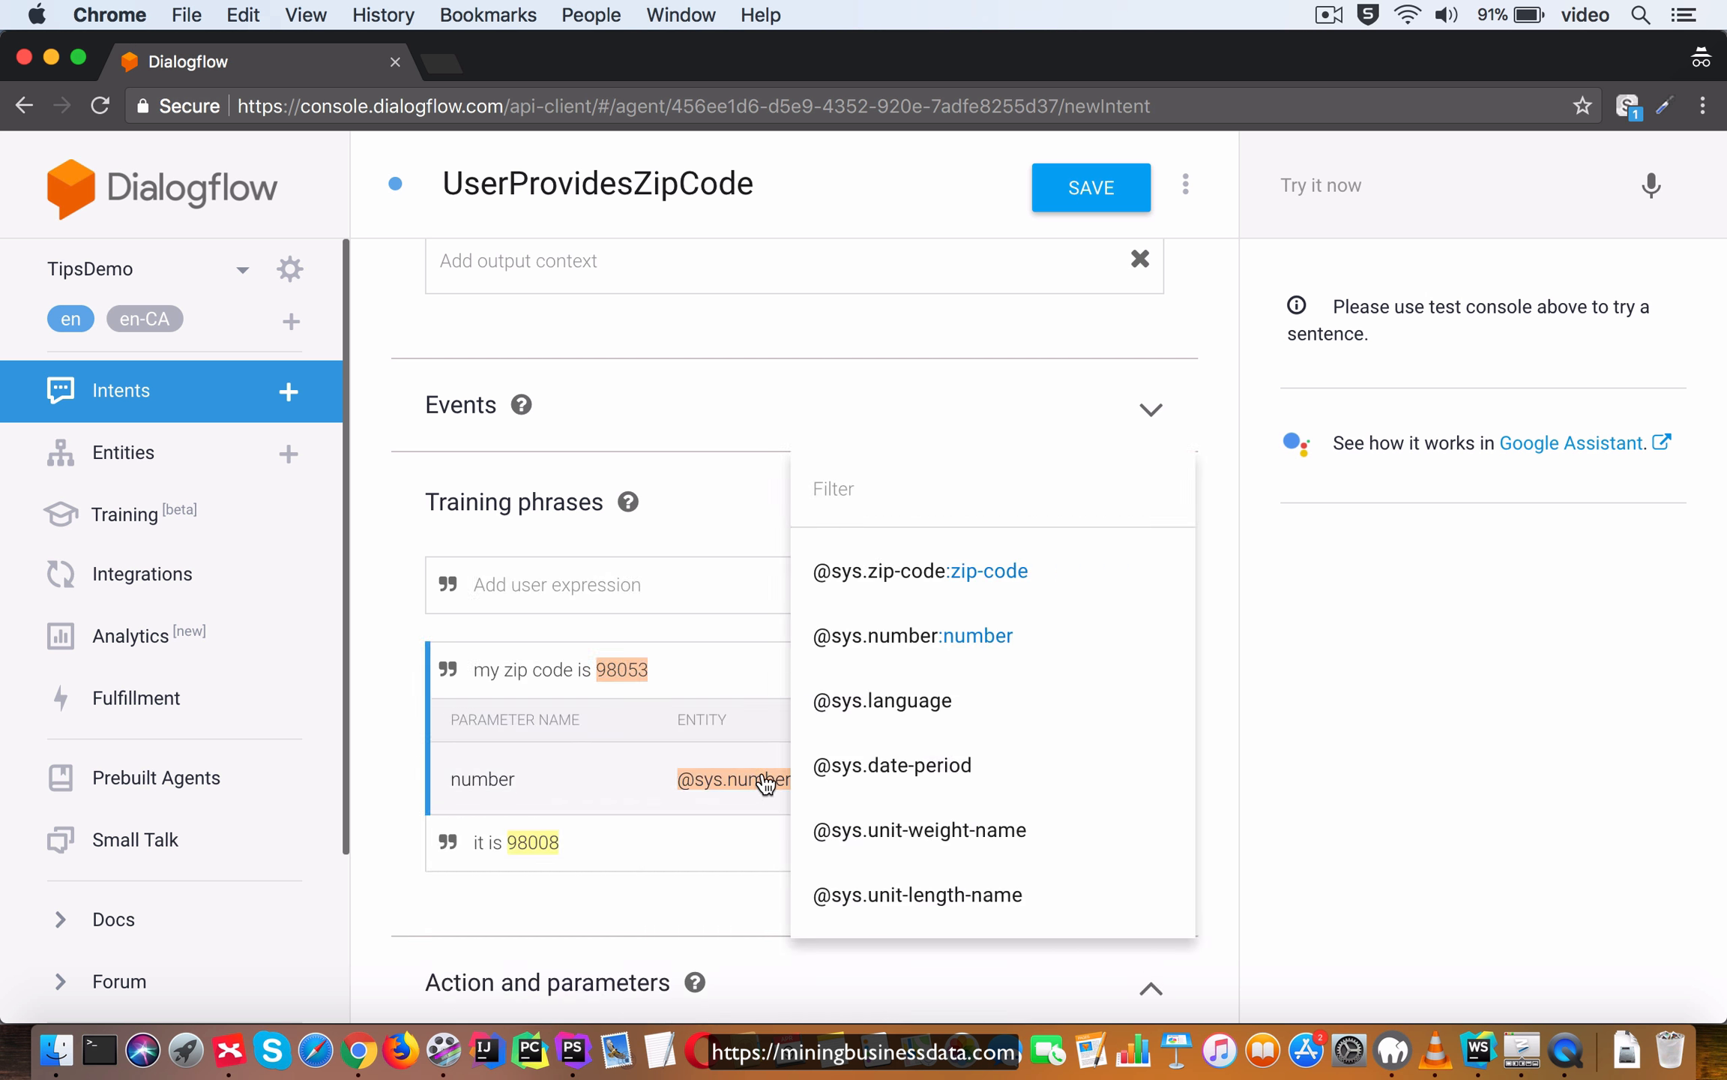
click(926, 575)
click(1096, 184)
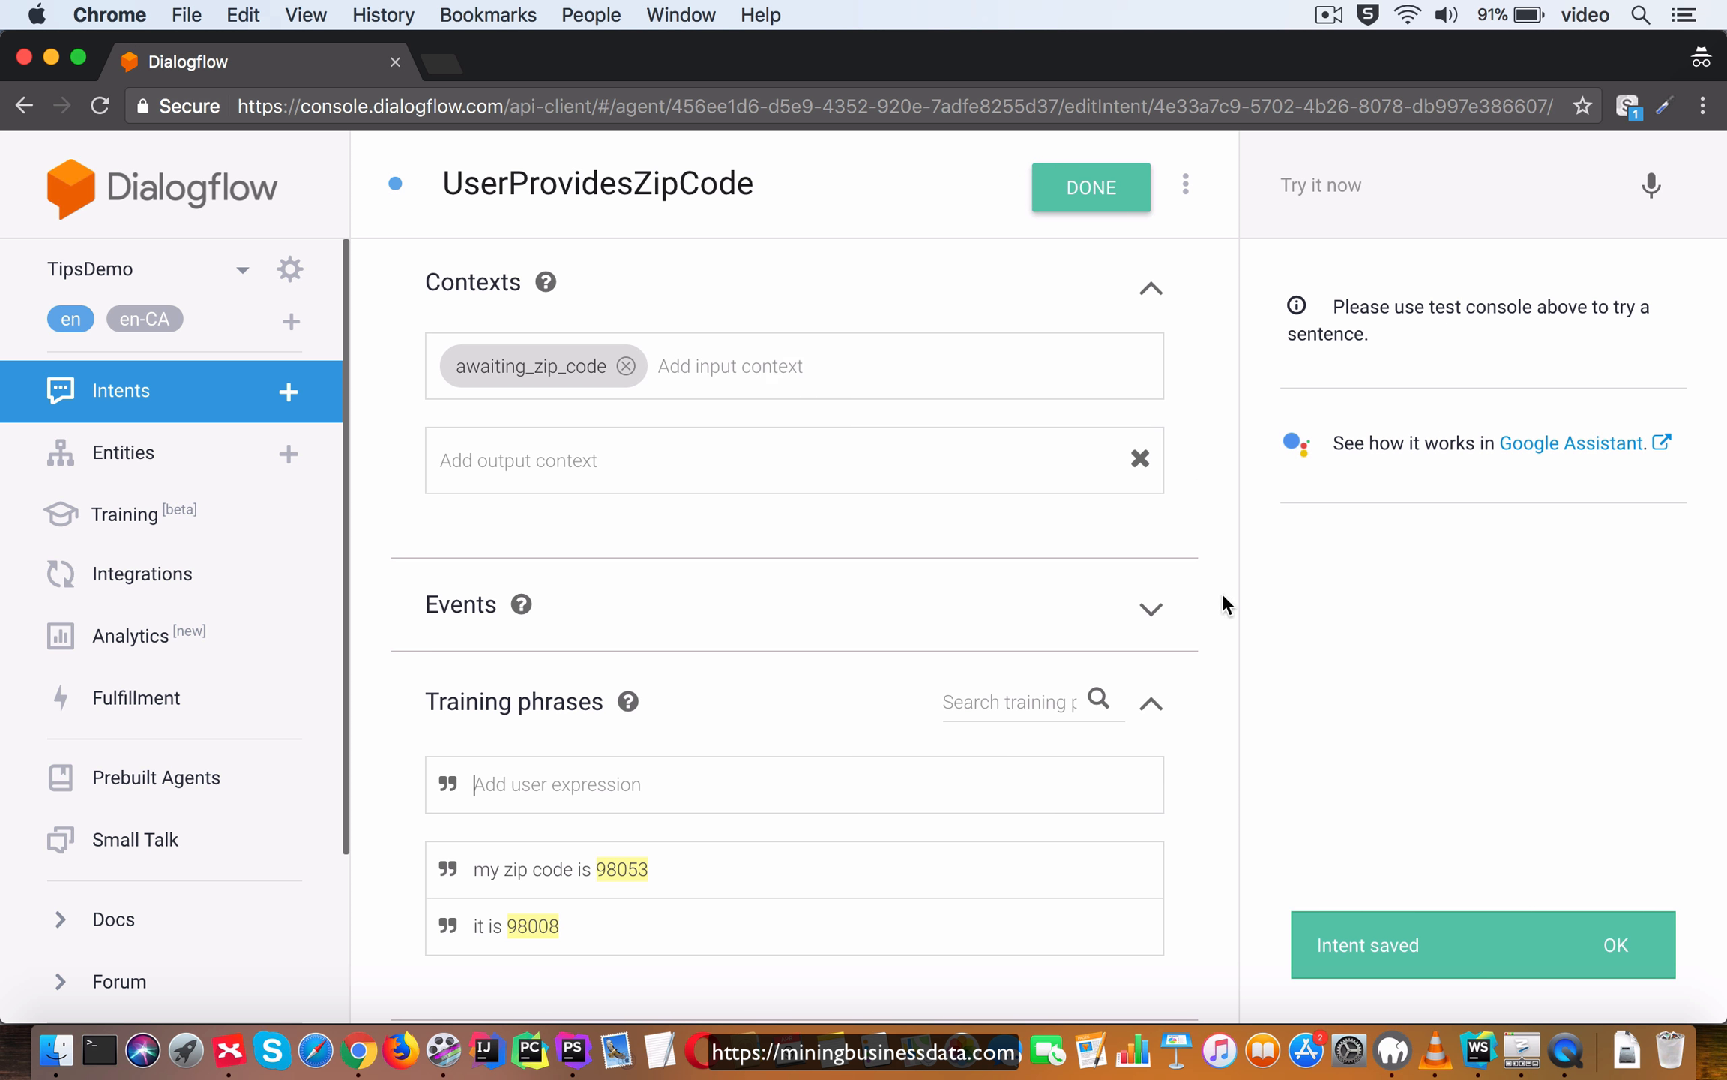
Add the text response "Which city do you live in?" to the UserProvidesZipCode intent and save it.
scroll(1223, 596, down, 10)
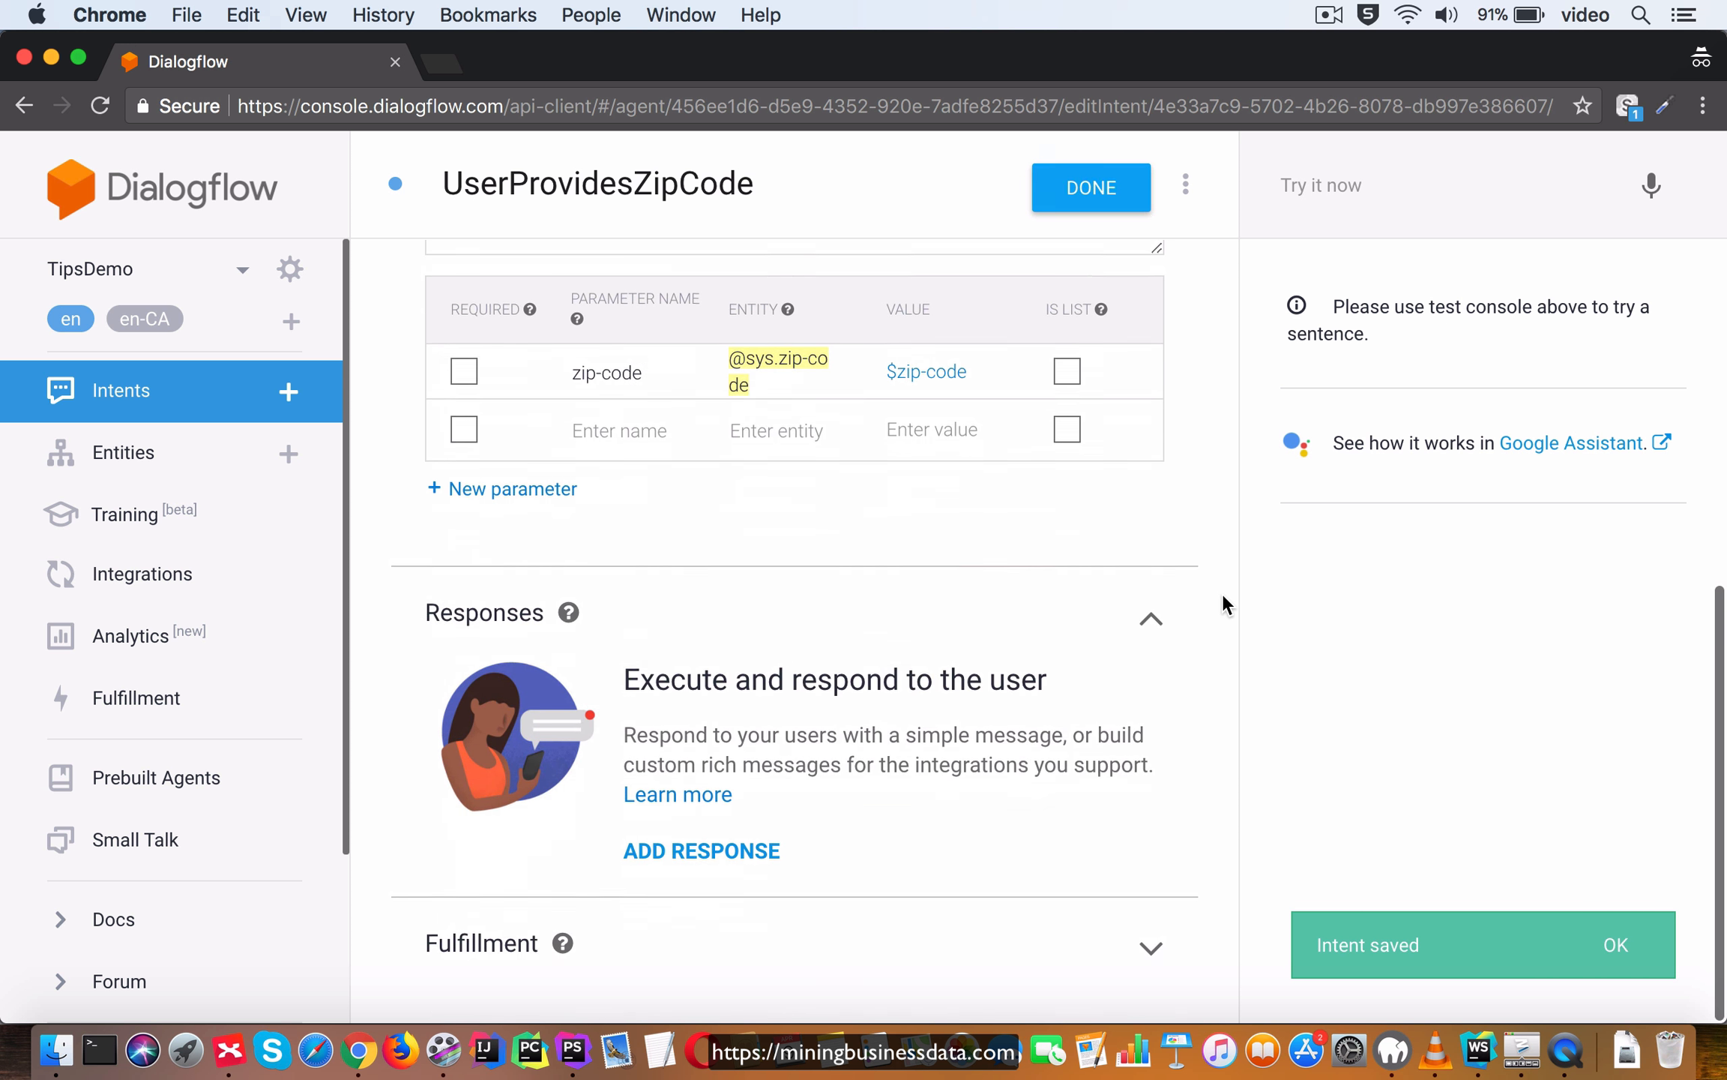
click(744, 851)
click(671, 828)
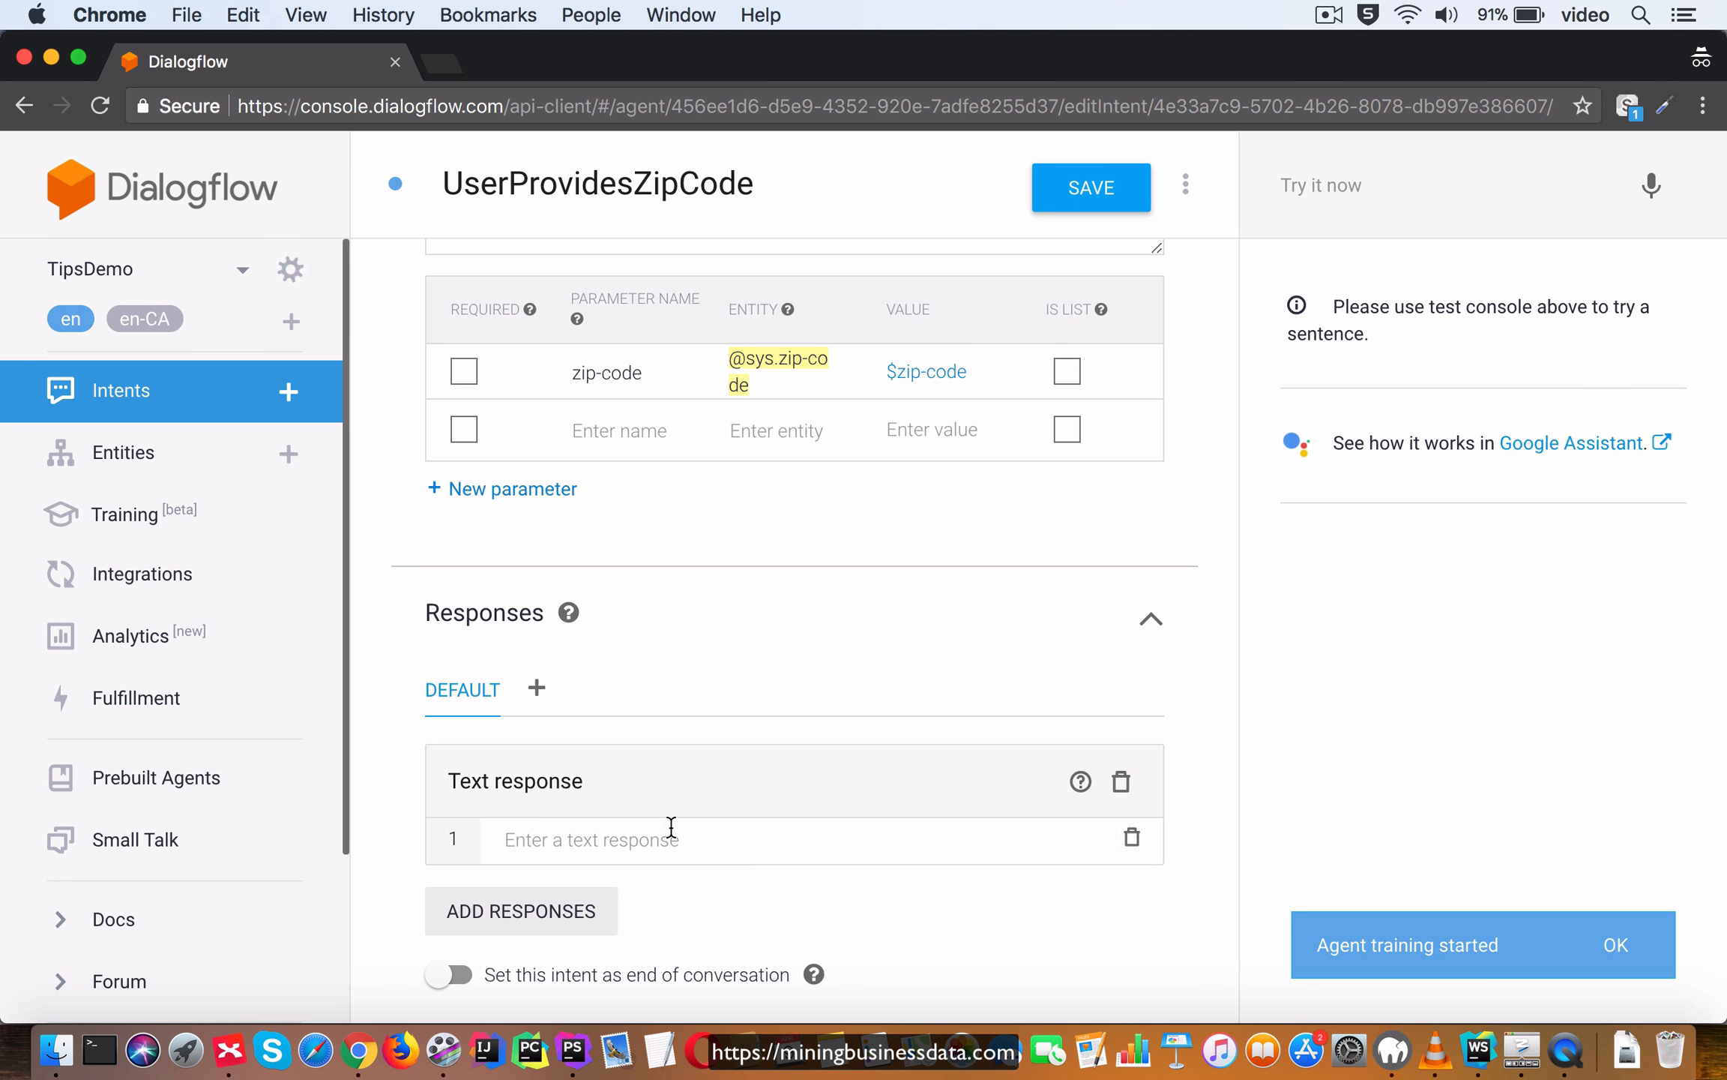
text(Wha)
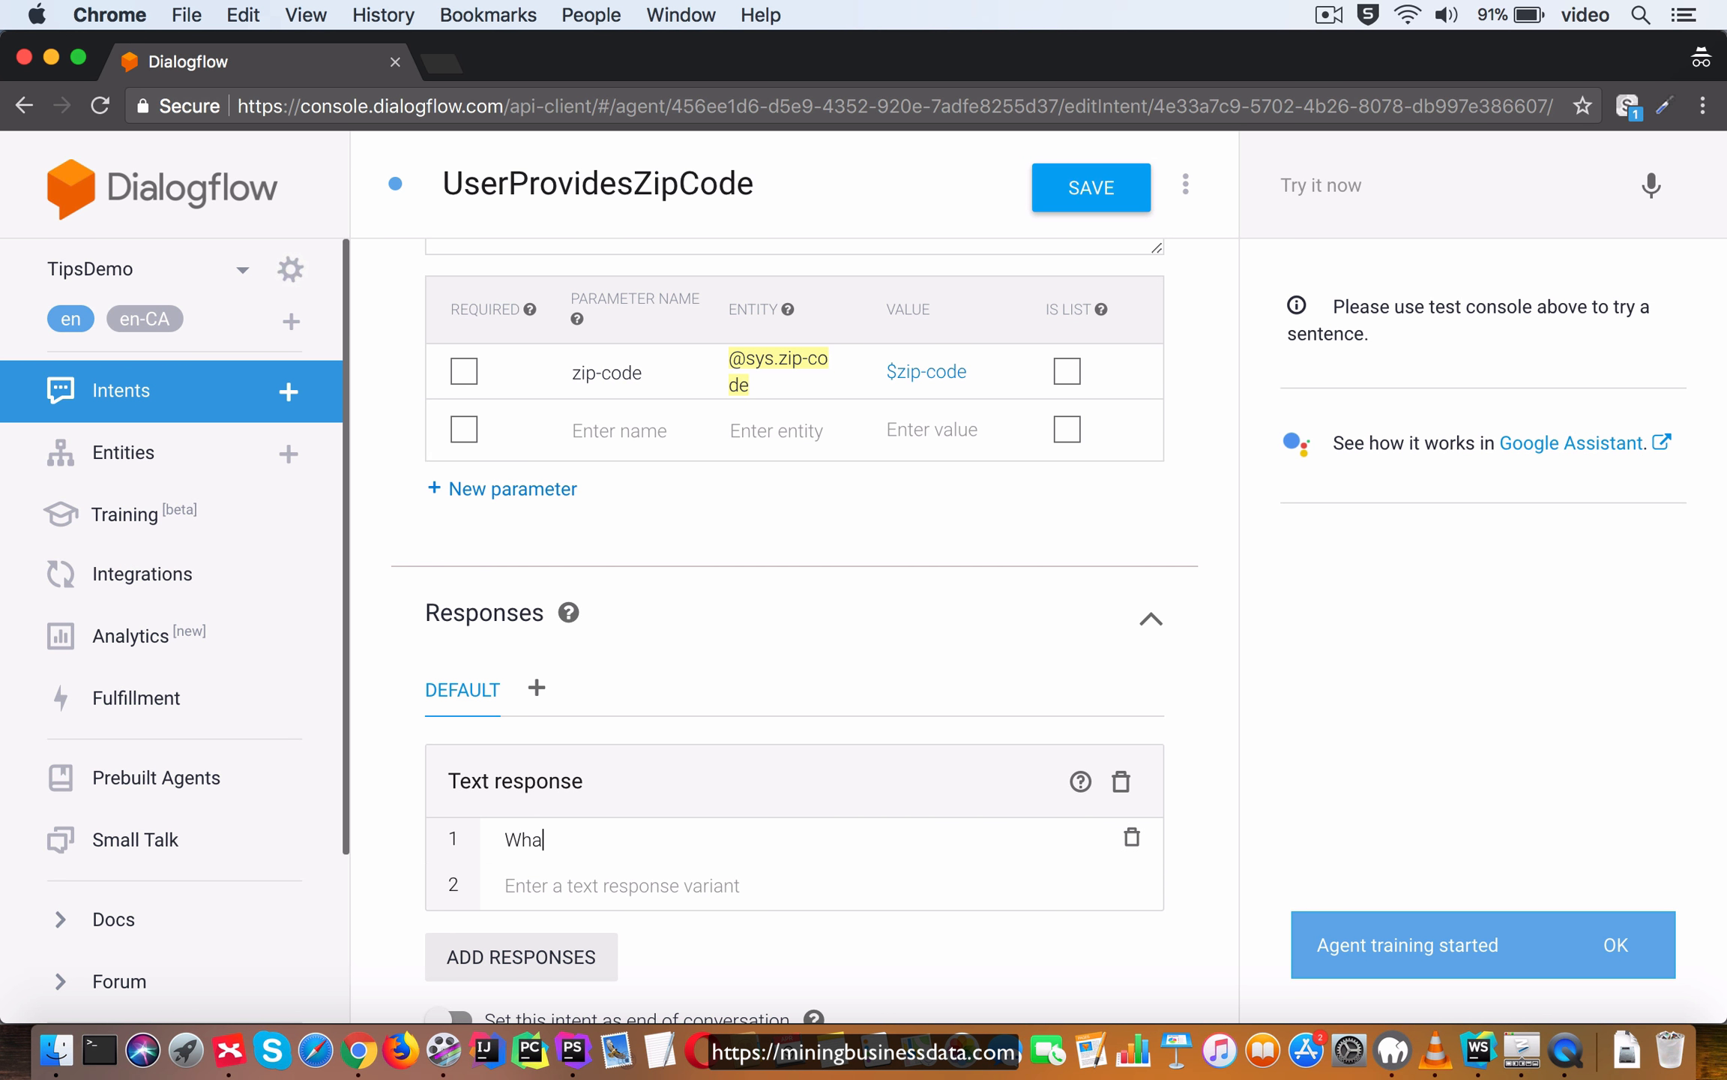
text(t is your )
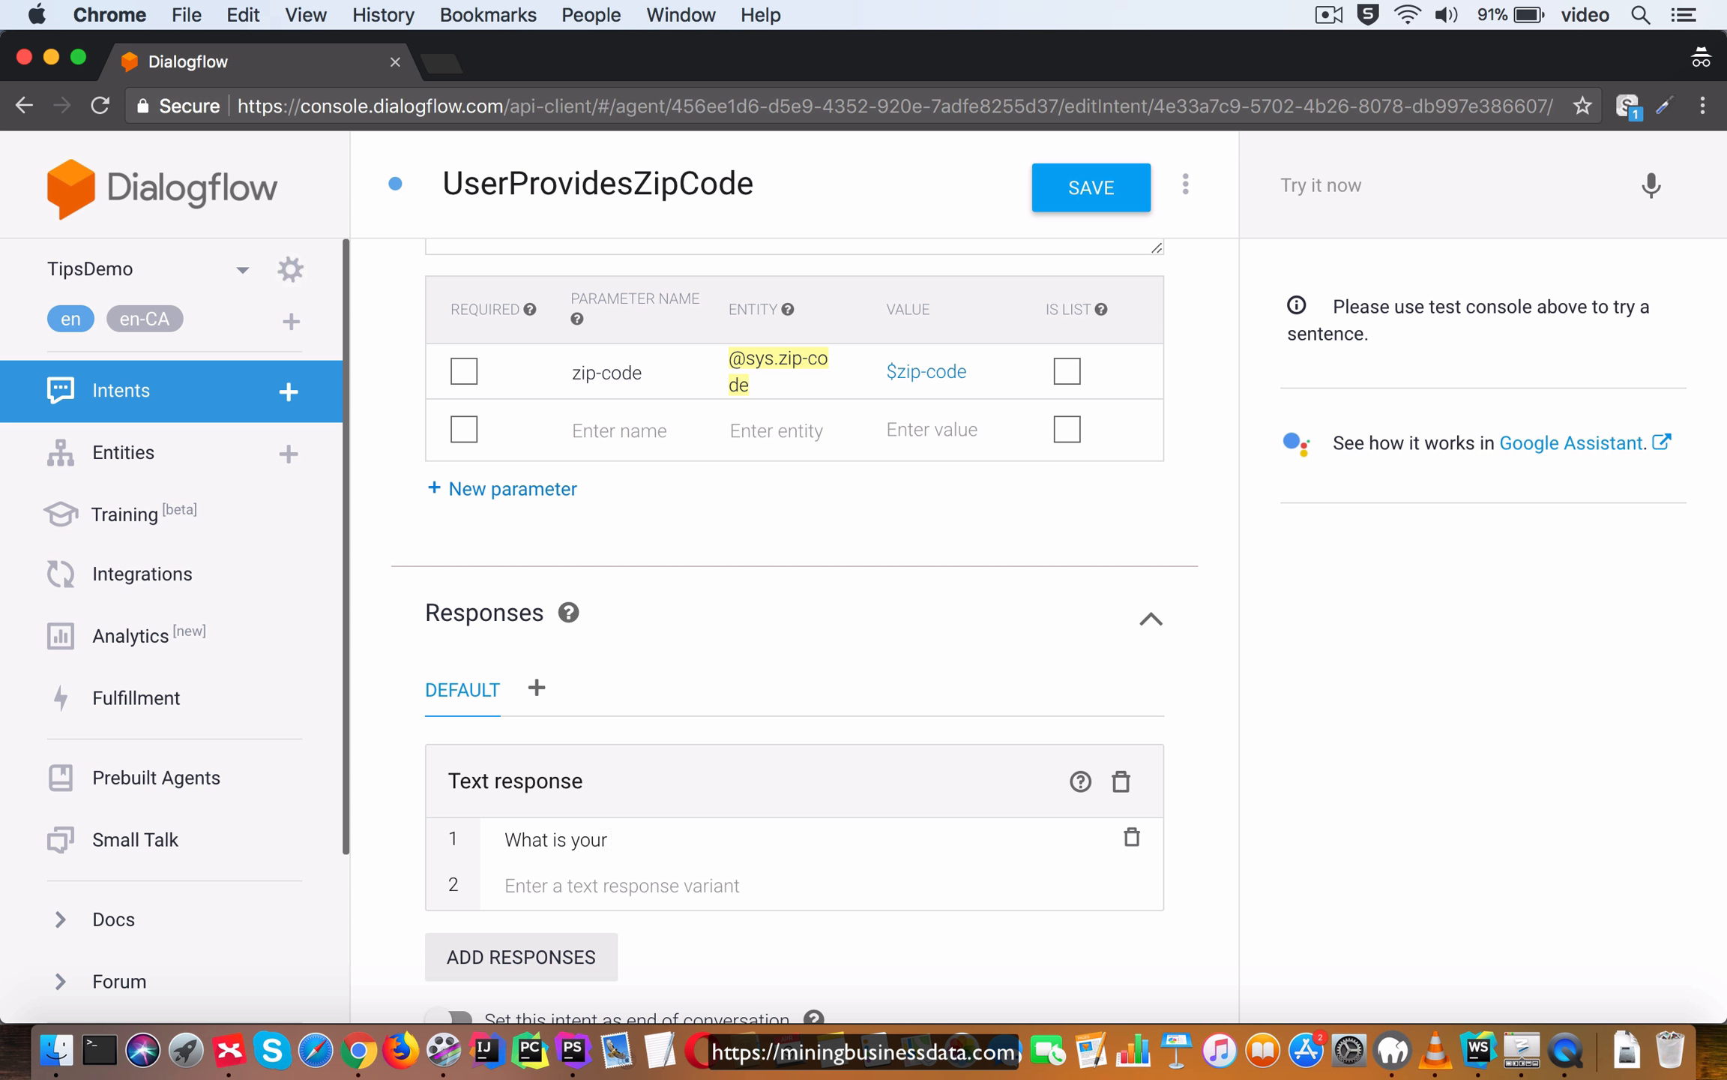
text(ci)
key(BackSpace)
key(BackSpace)
key(BackSpace)
key(BackSpace)
key(BackSpace)
key(BackSpace)
key(BackSpace)
key(BackSpace)
key(BackSpace)
key(BackSpace)
key(BackSpace)
key(BackSpace)
key(BackSpace)
text(ich city do you live in?)
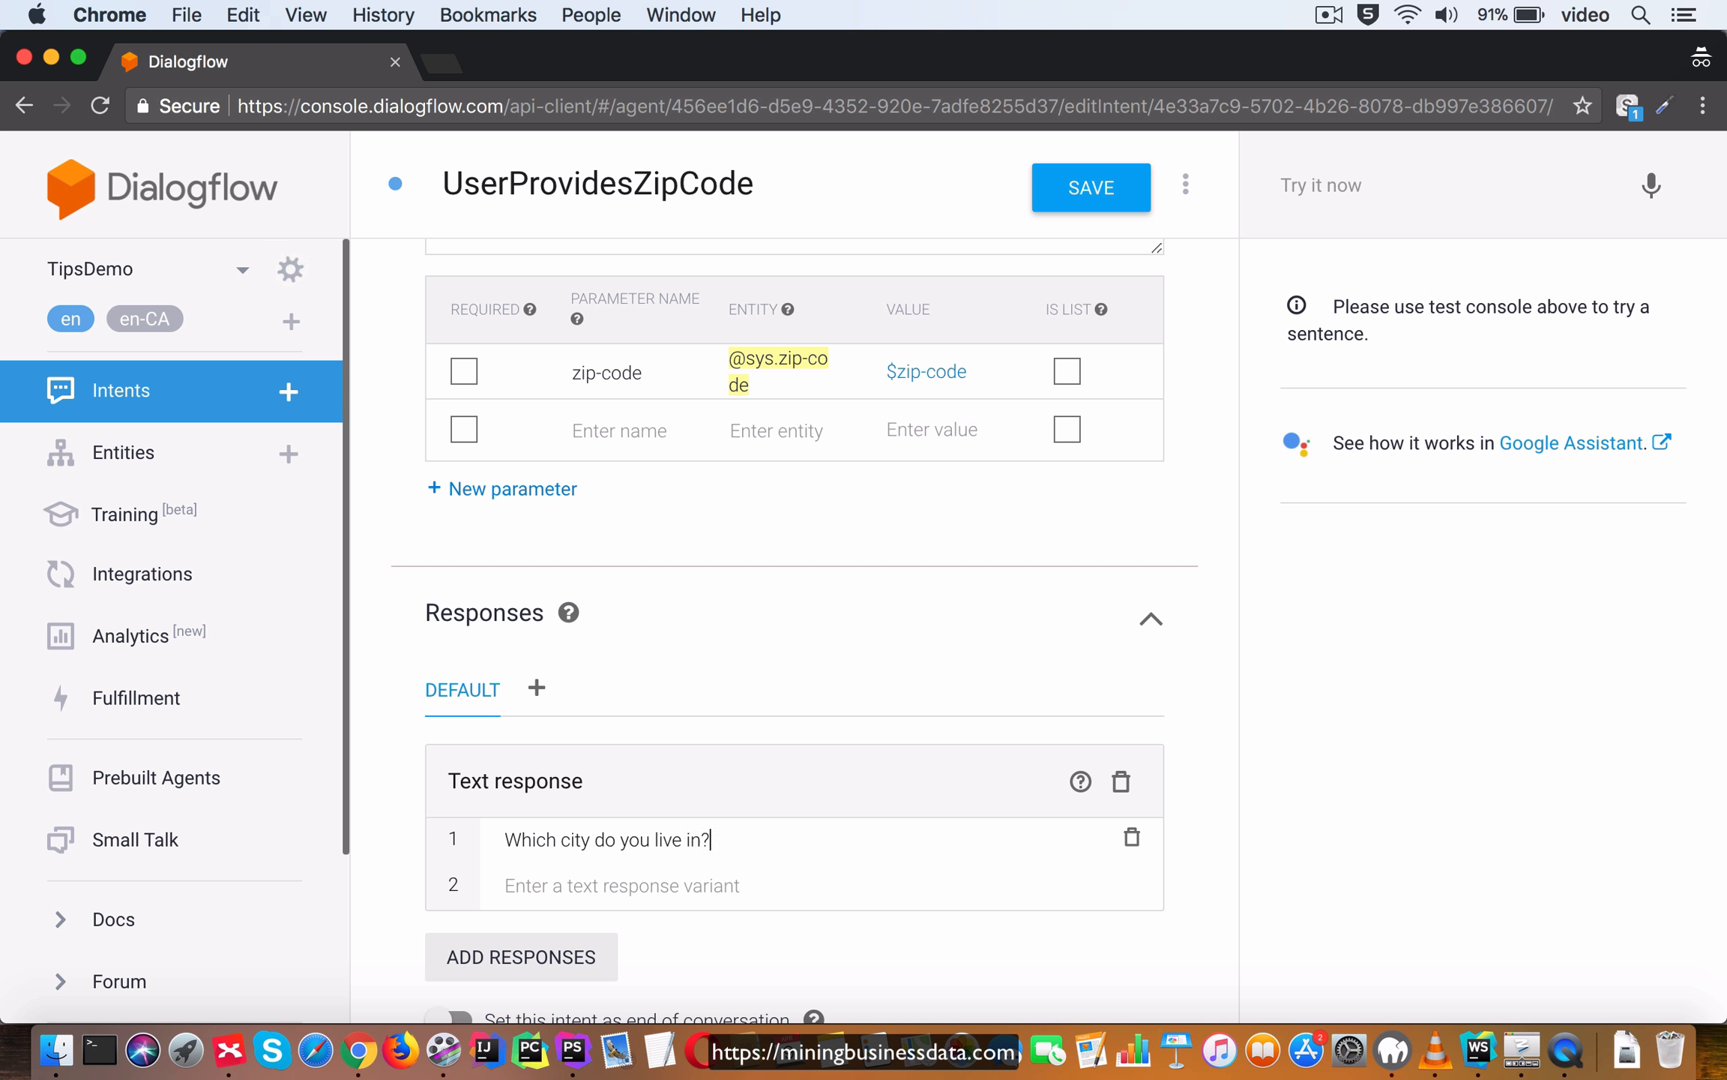
click(1064, 188)
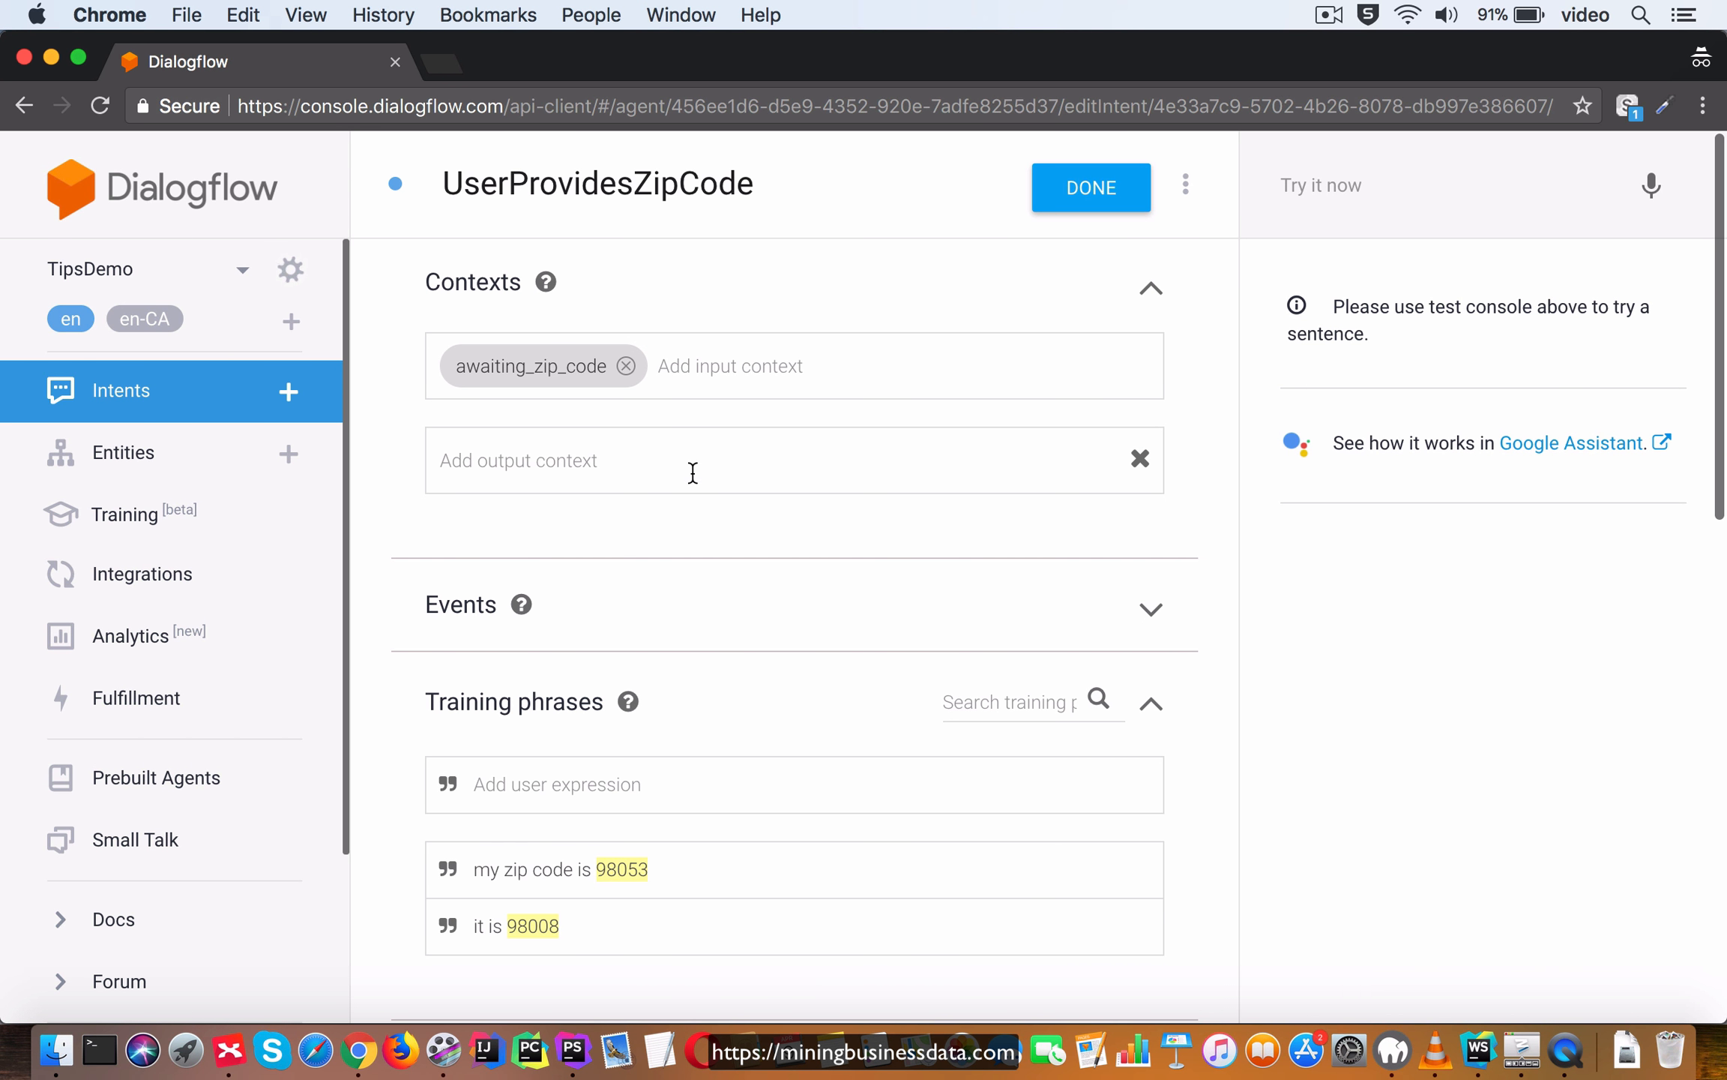
Add the output context awaiting_city to the UserProvidesZipCode intent and set its lifespan to 1.
click(689, 478)
text(awaiting_city)
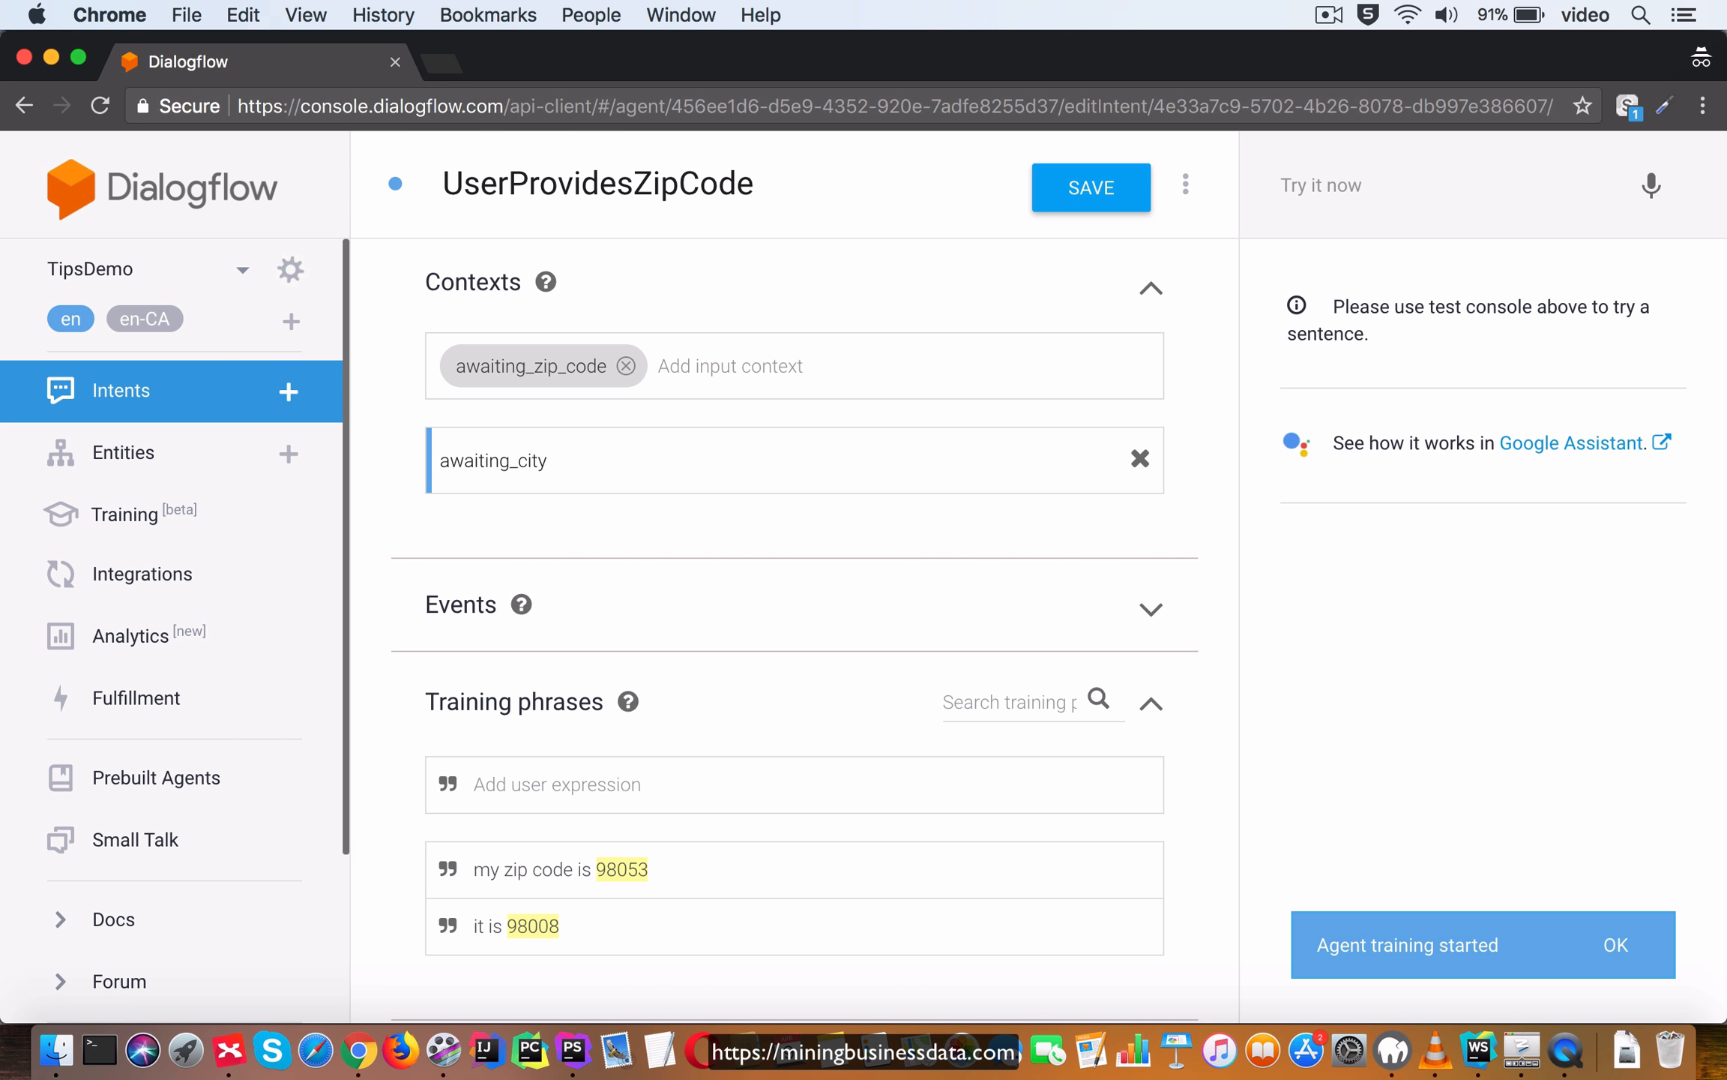
key(Return)
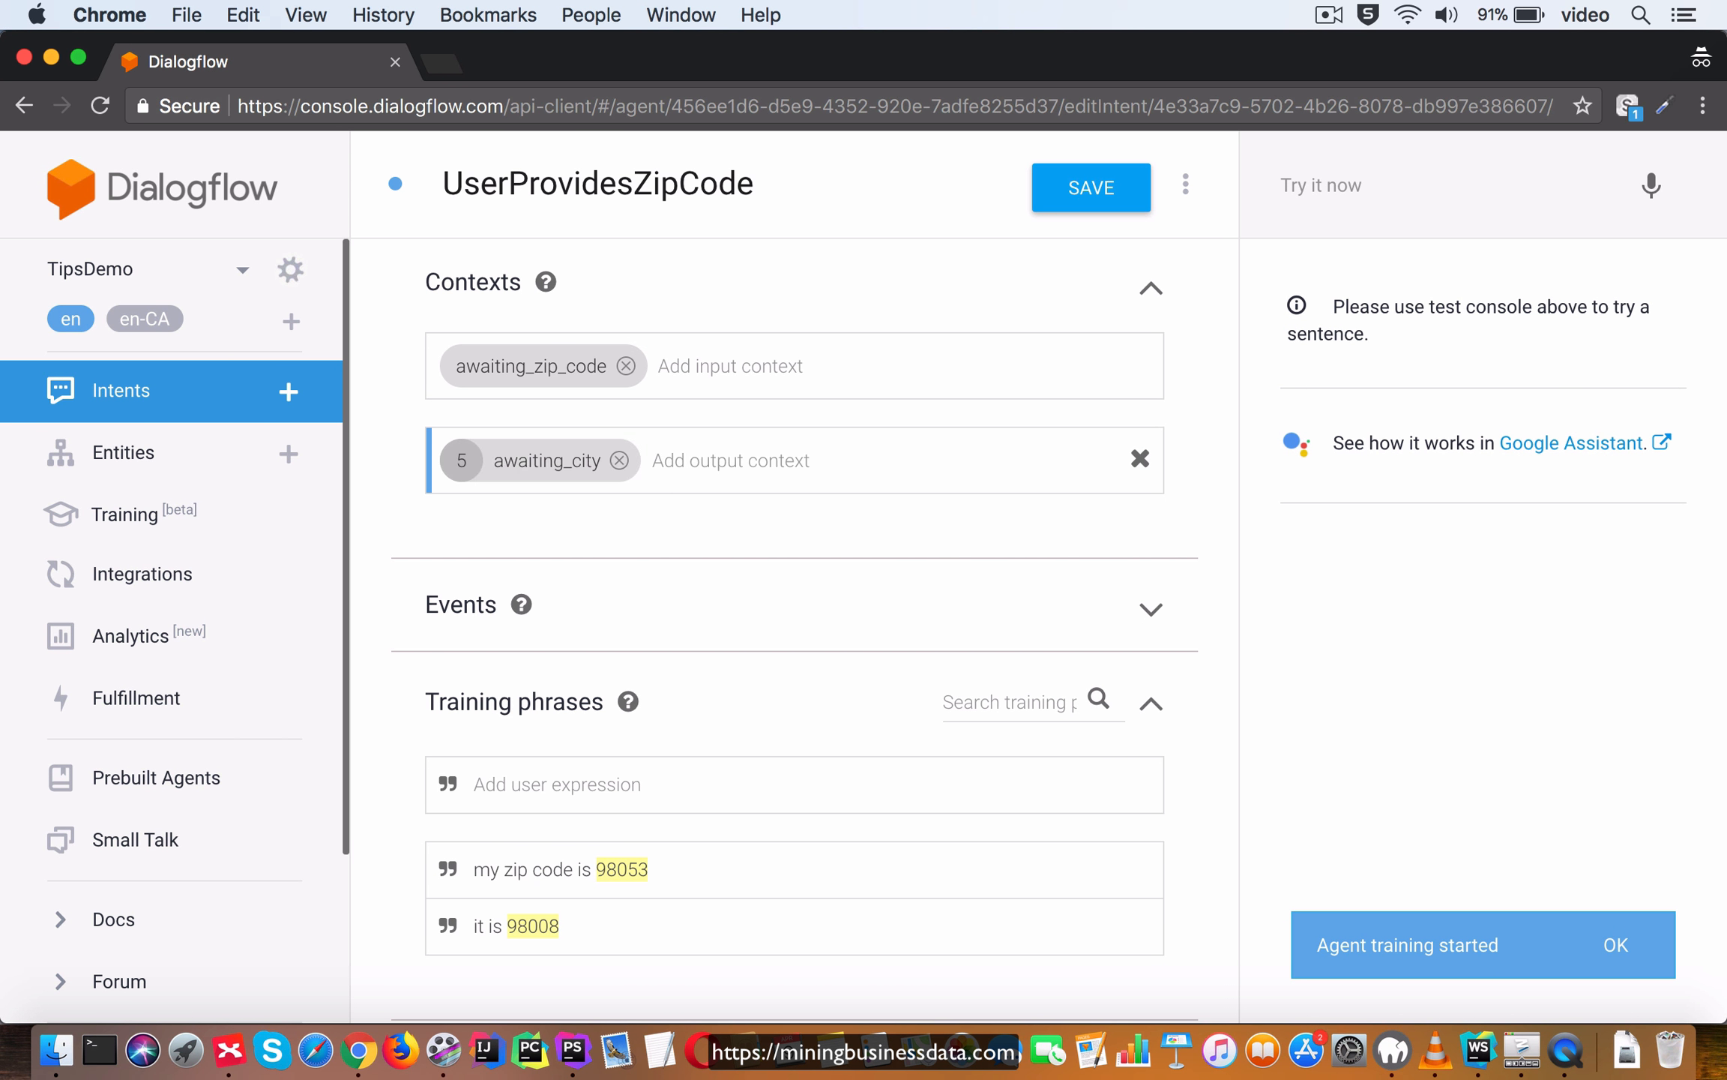
drag(478, 459, 431, 455)
text(1)
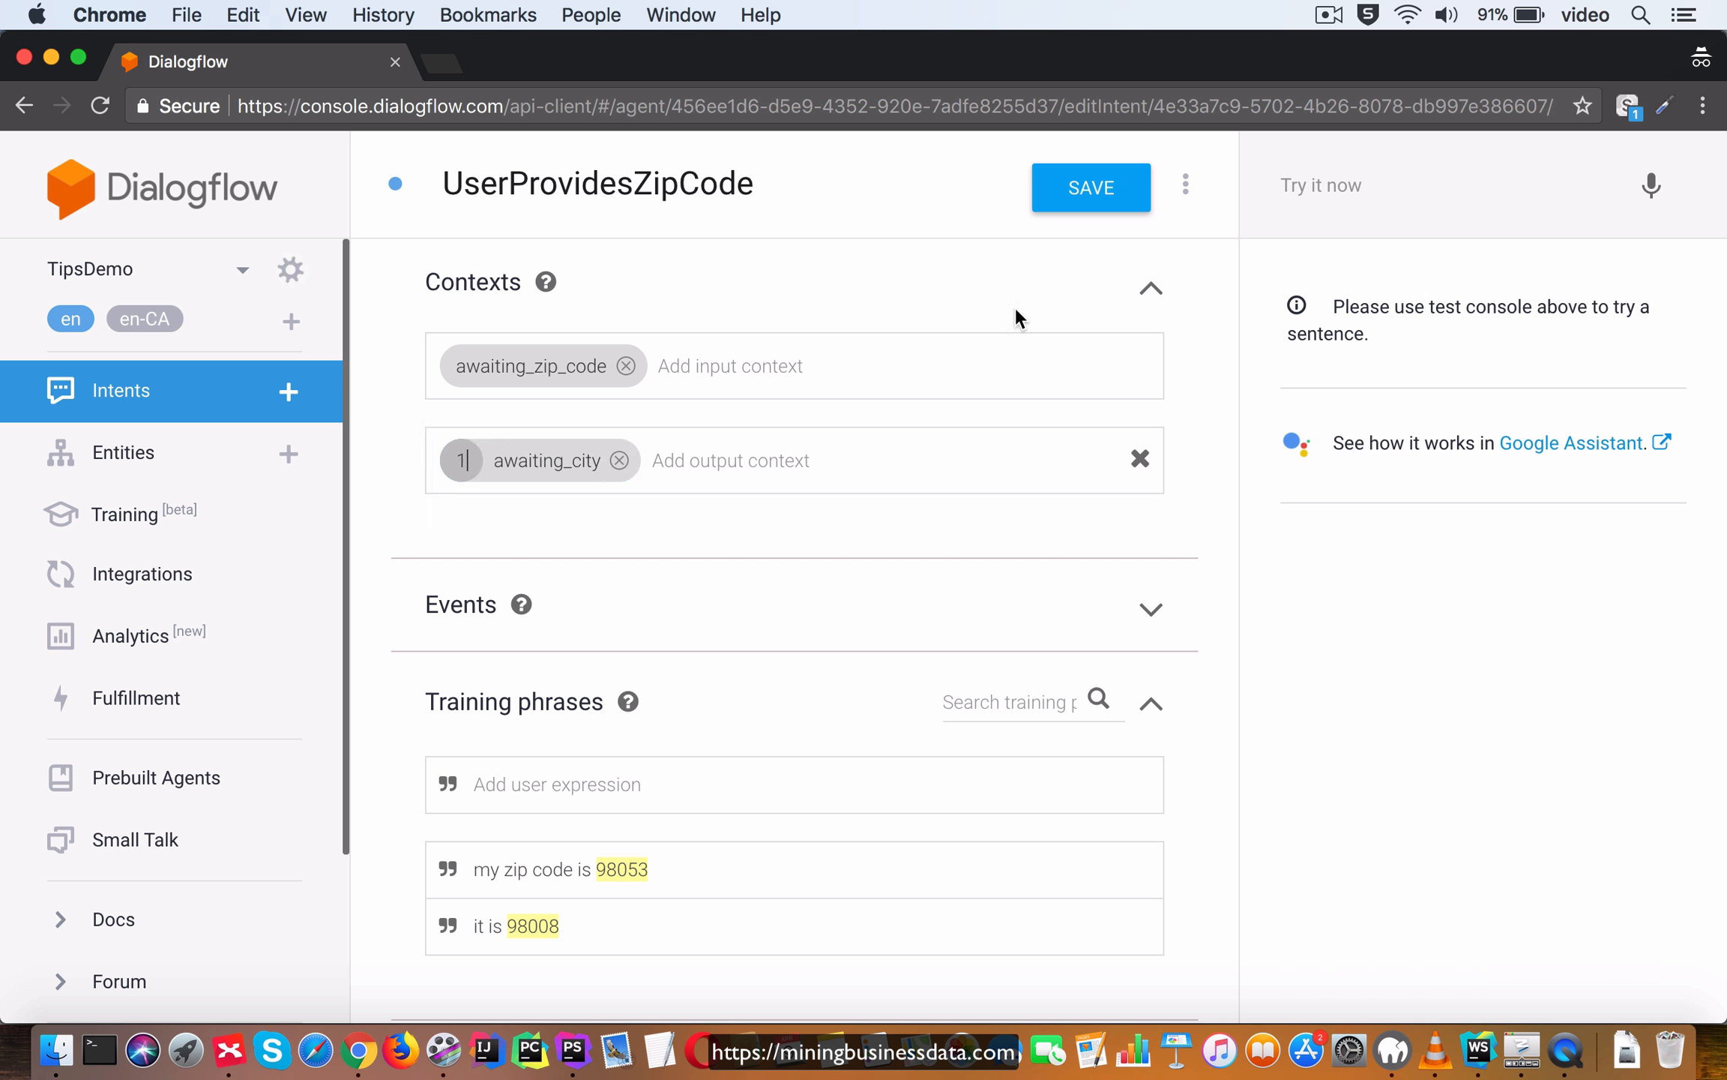
Save the UserProvidesZipCode intent with its awaiting_city output context and check its text response.
click(1065, 189)
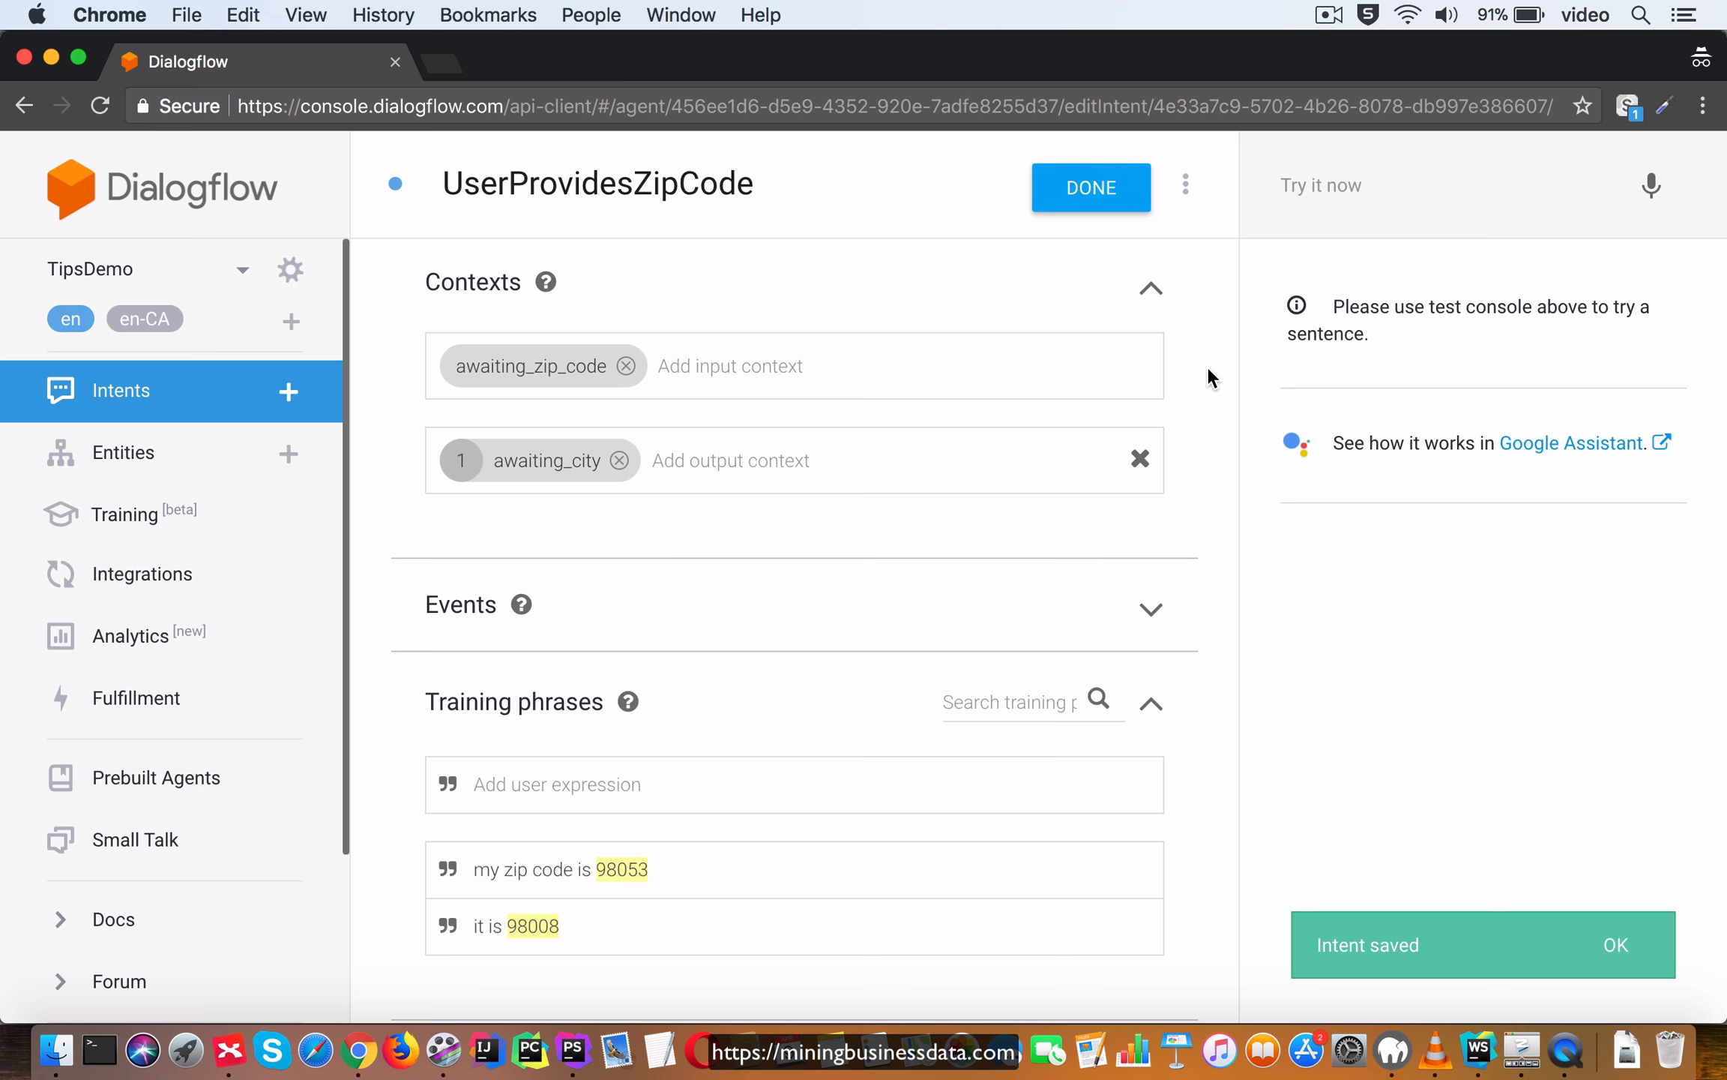
scroll(1214, 584, down, 10)
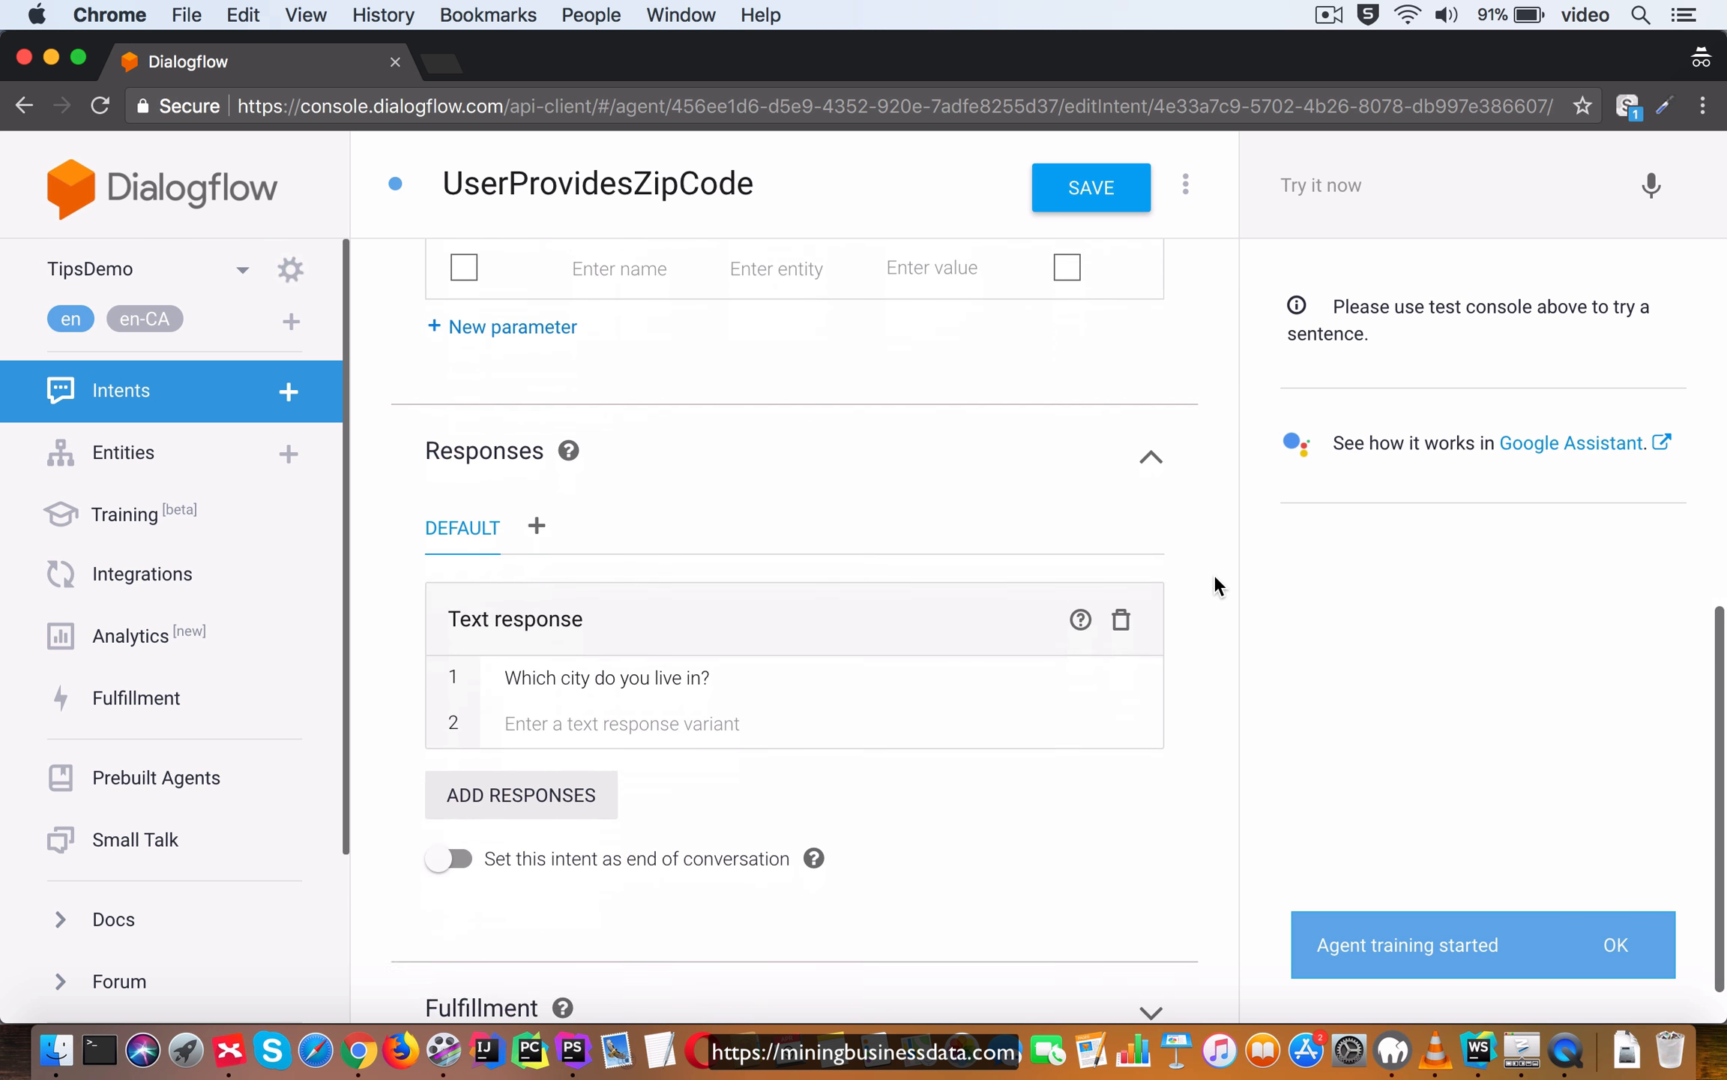
scroll(1215, 584, up, 9)
Test the agent by sending "hello" followed by "it is 98006".
click(1378, 184)
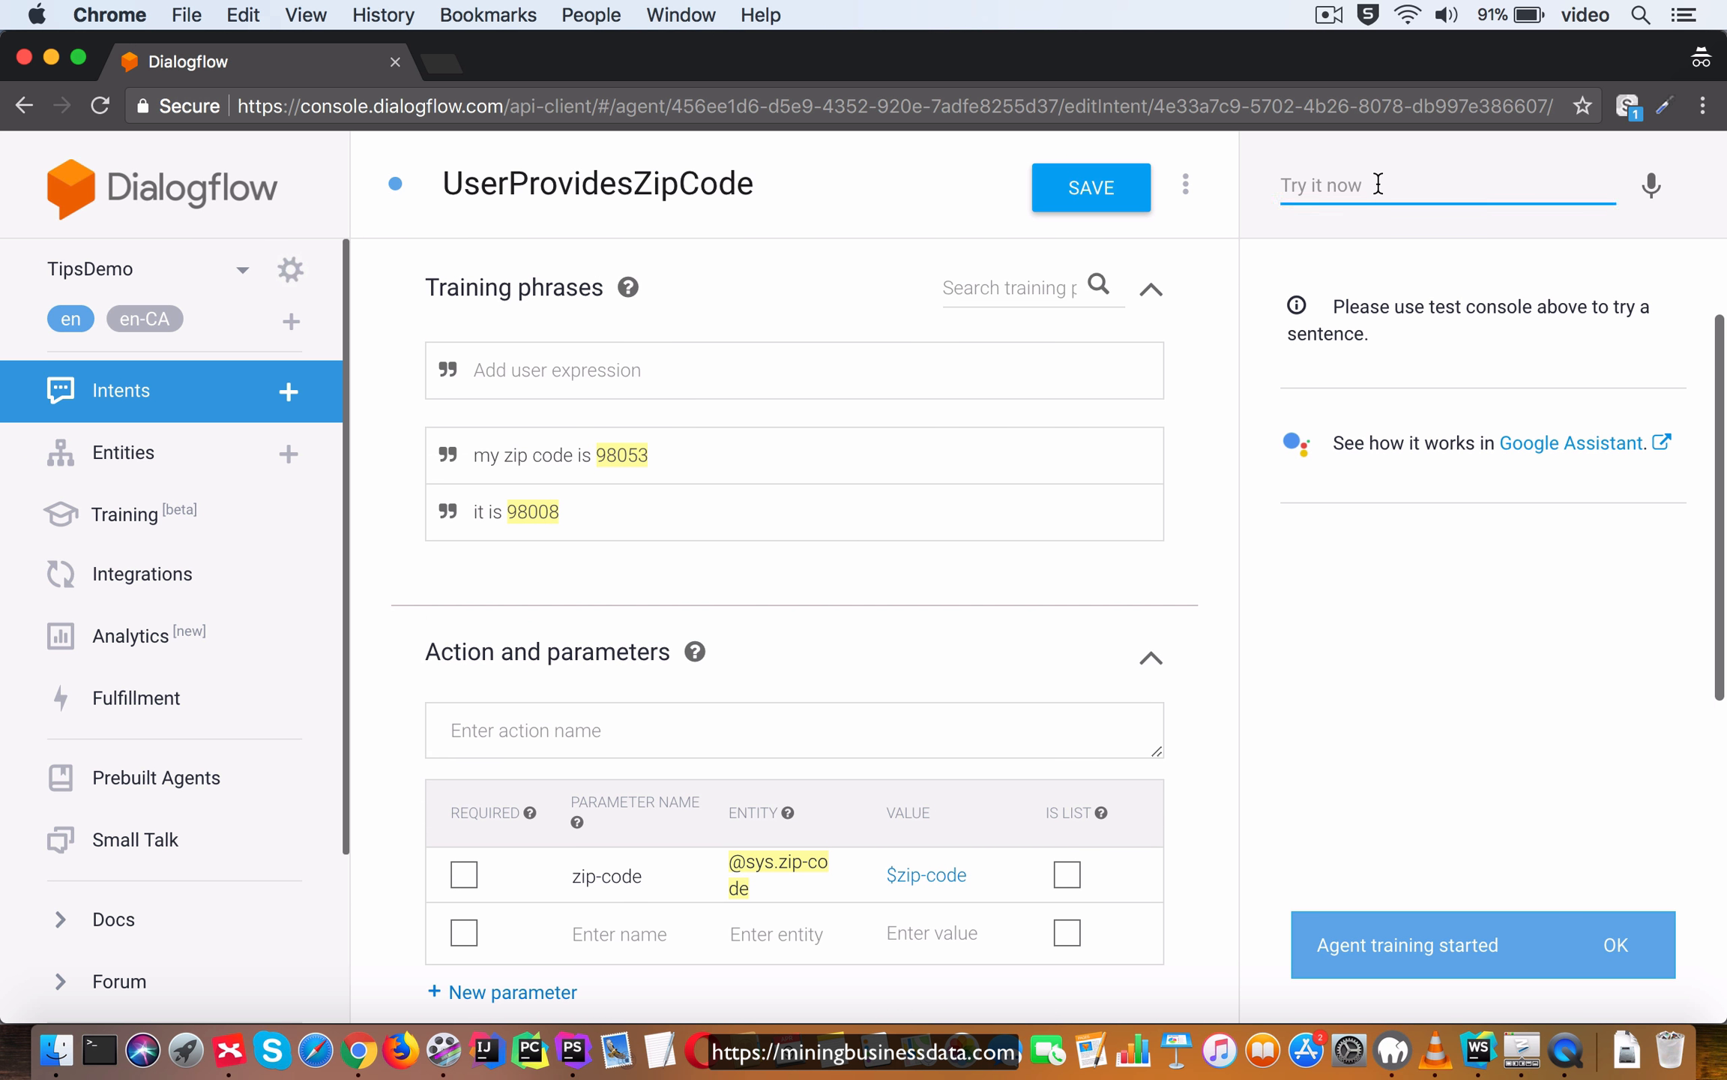
text(hello)
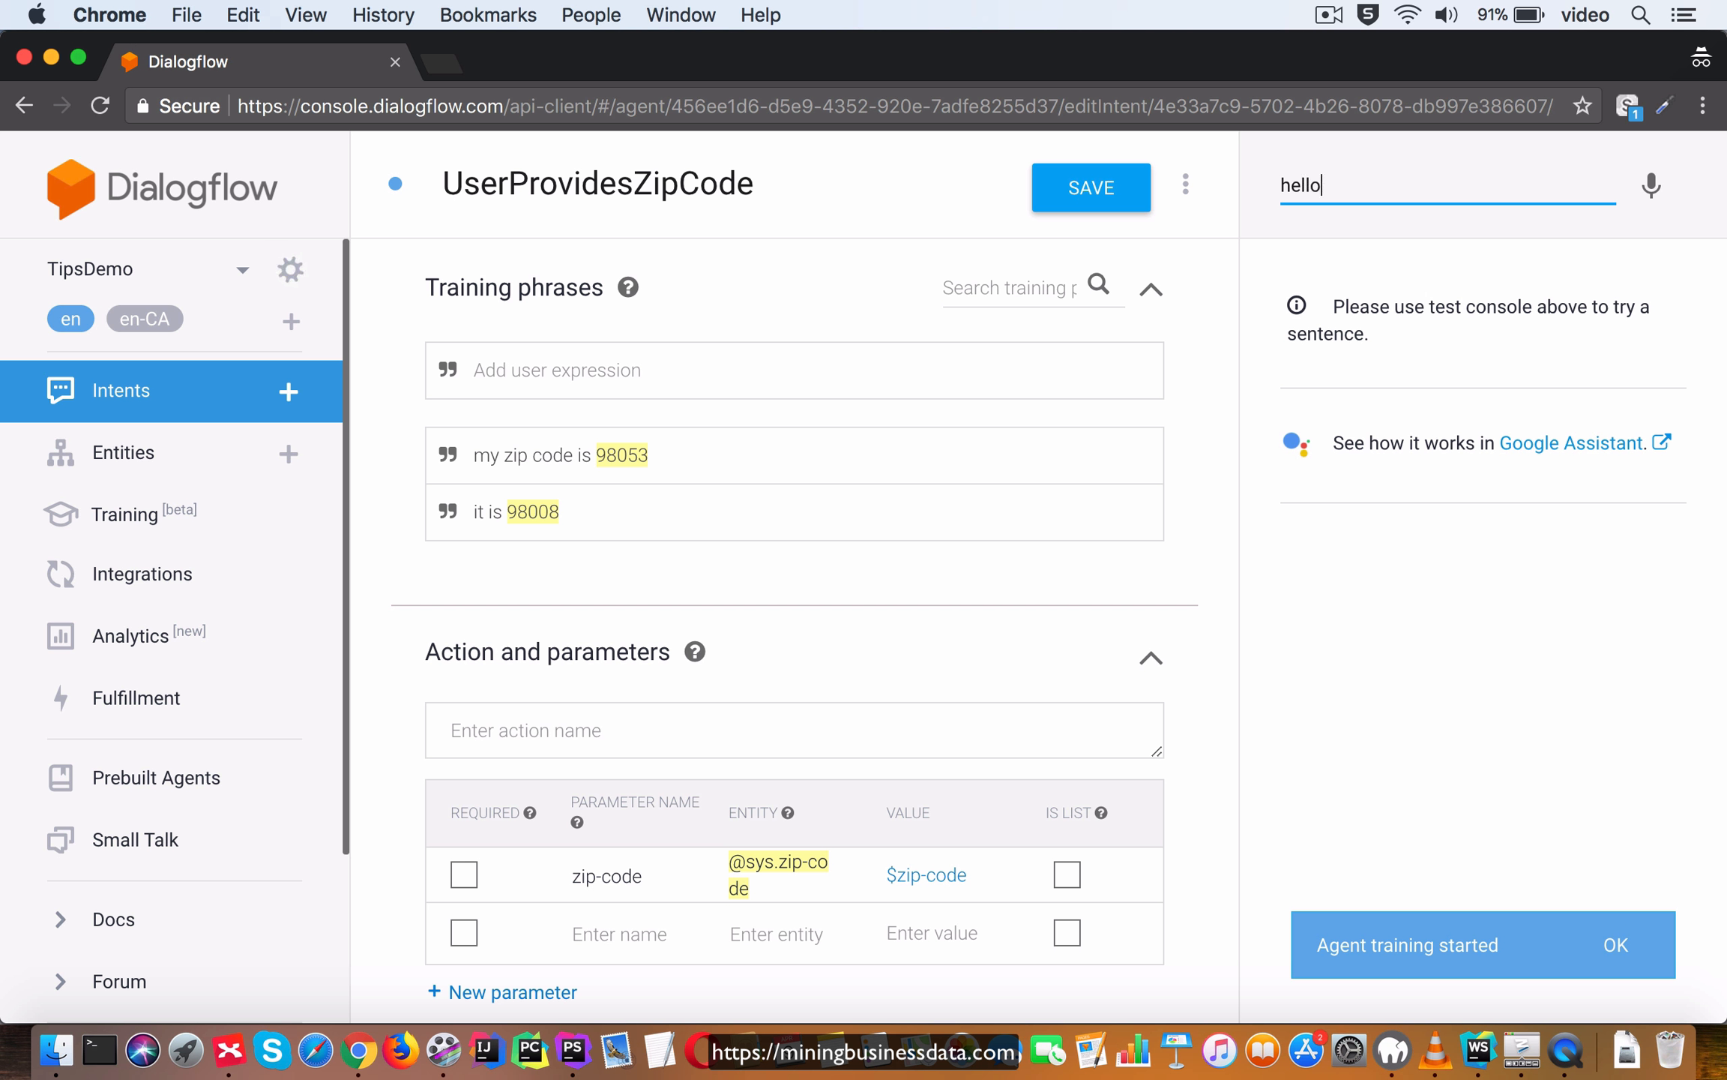
key(Return)
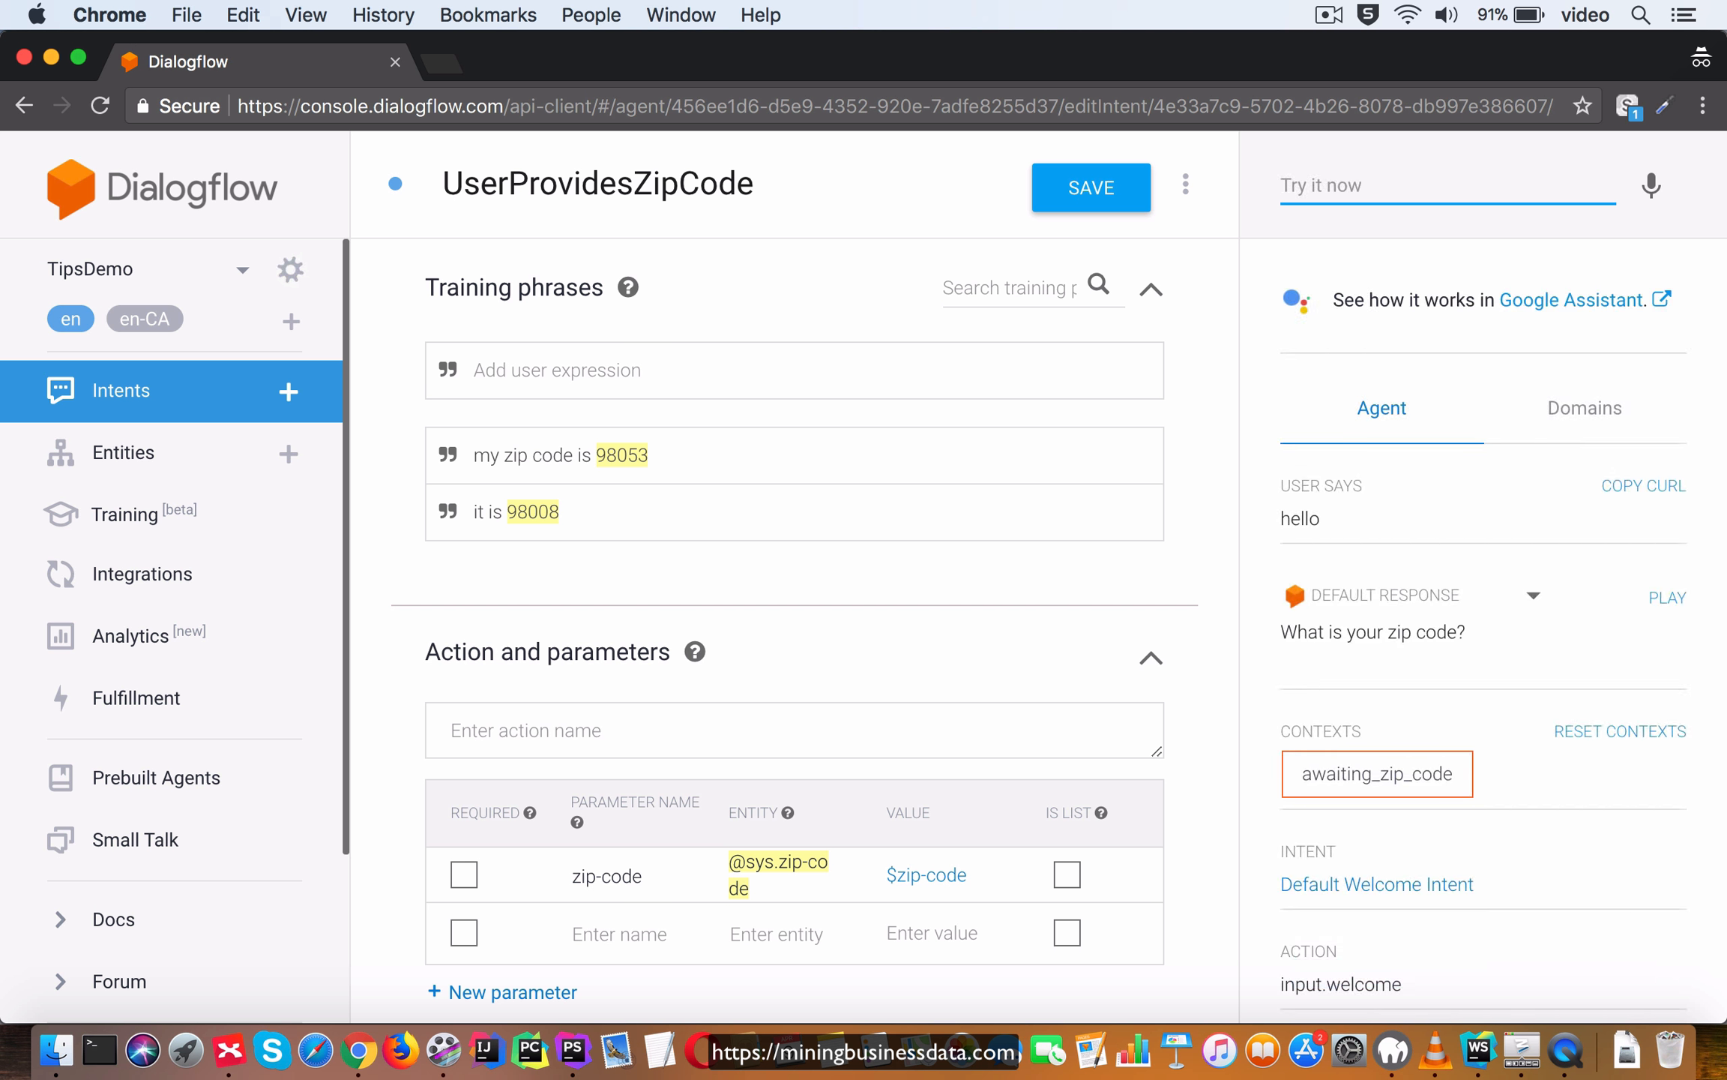
text(it is 98006)
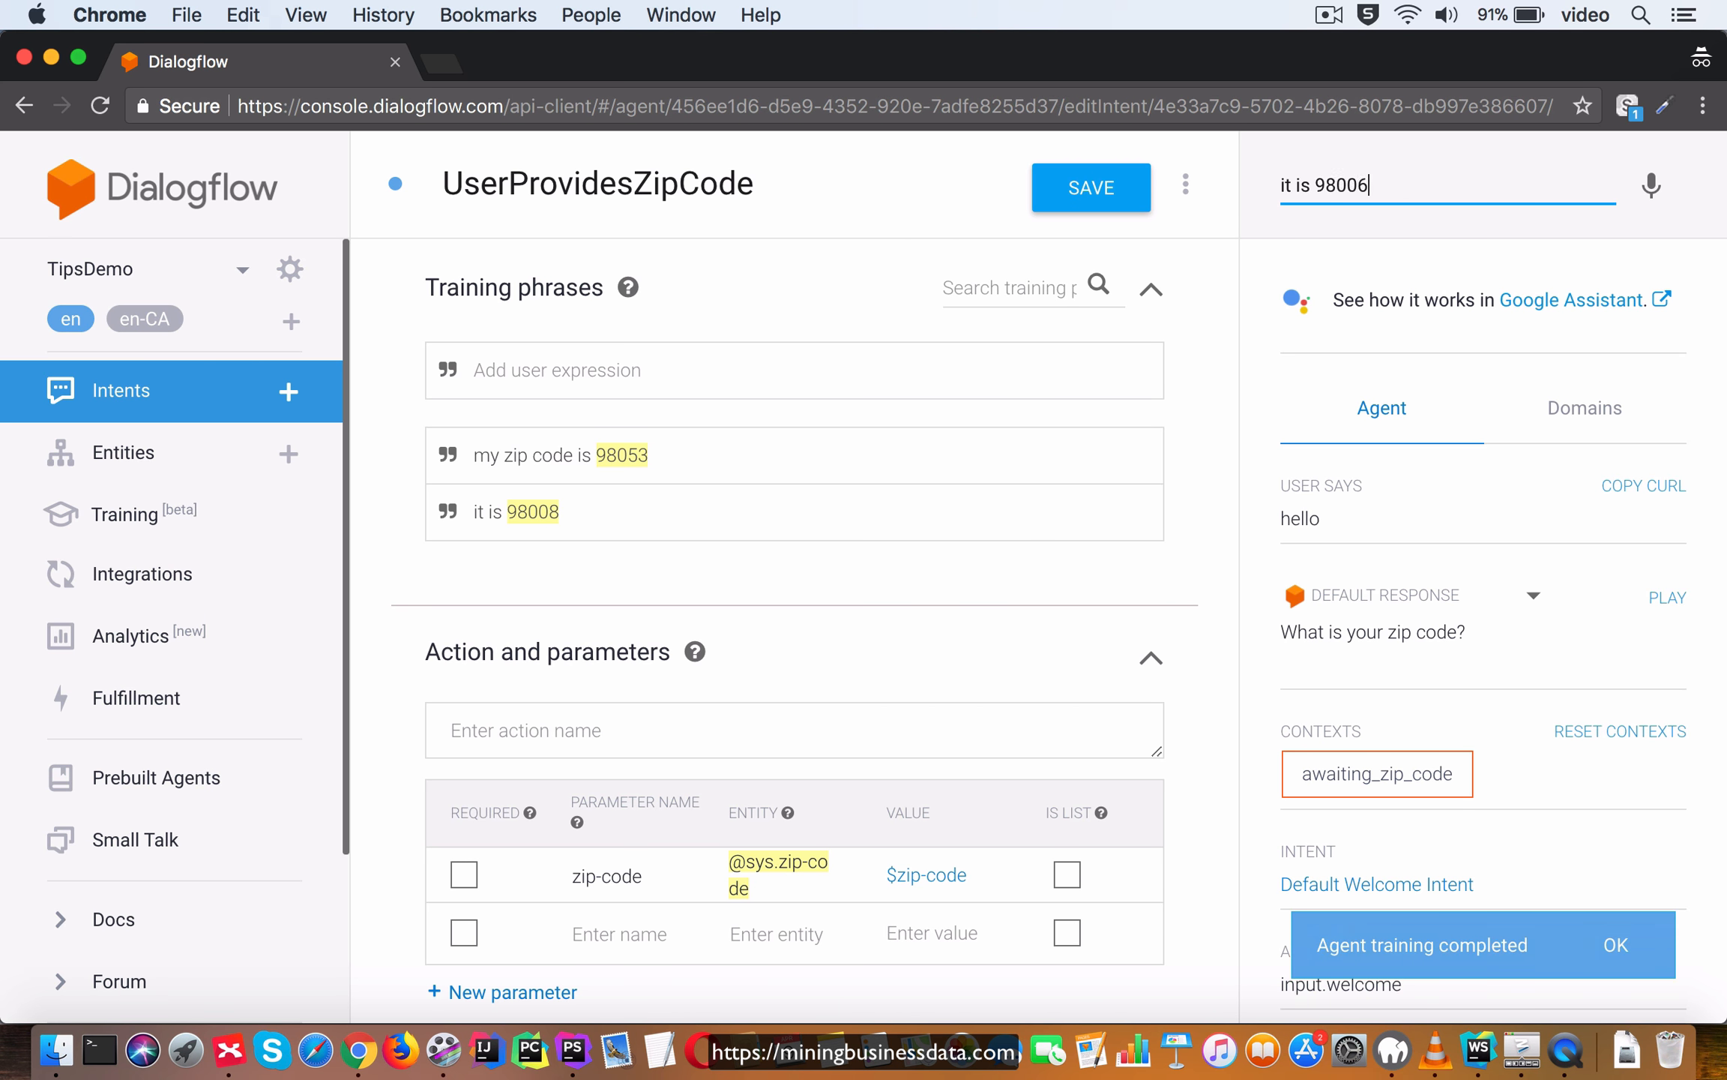
key(Return)
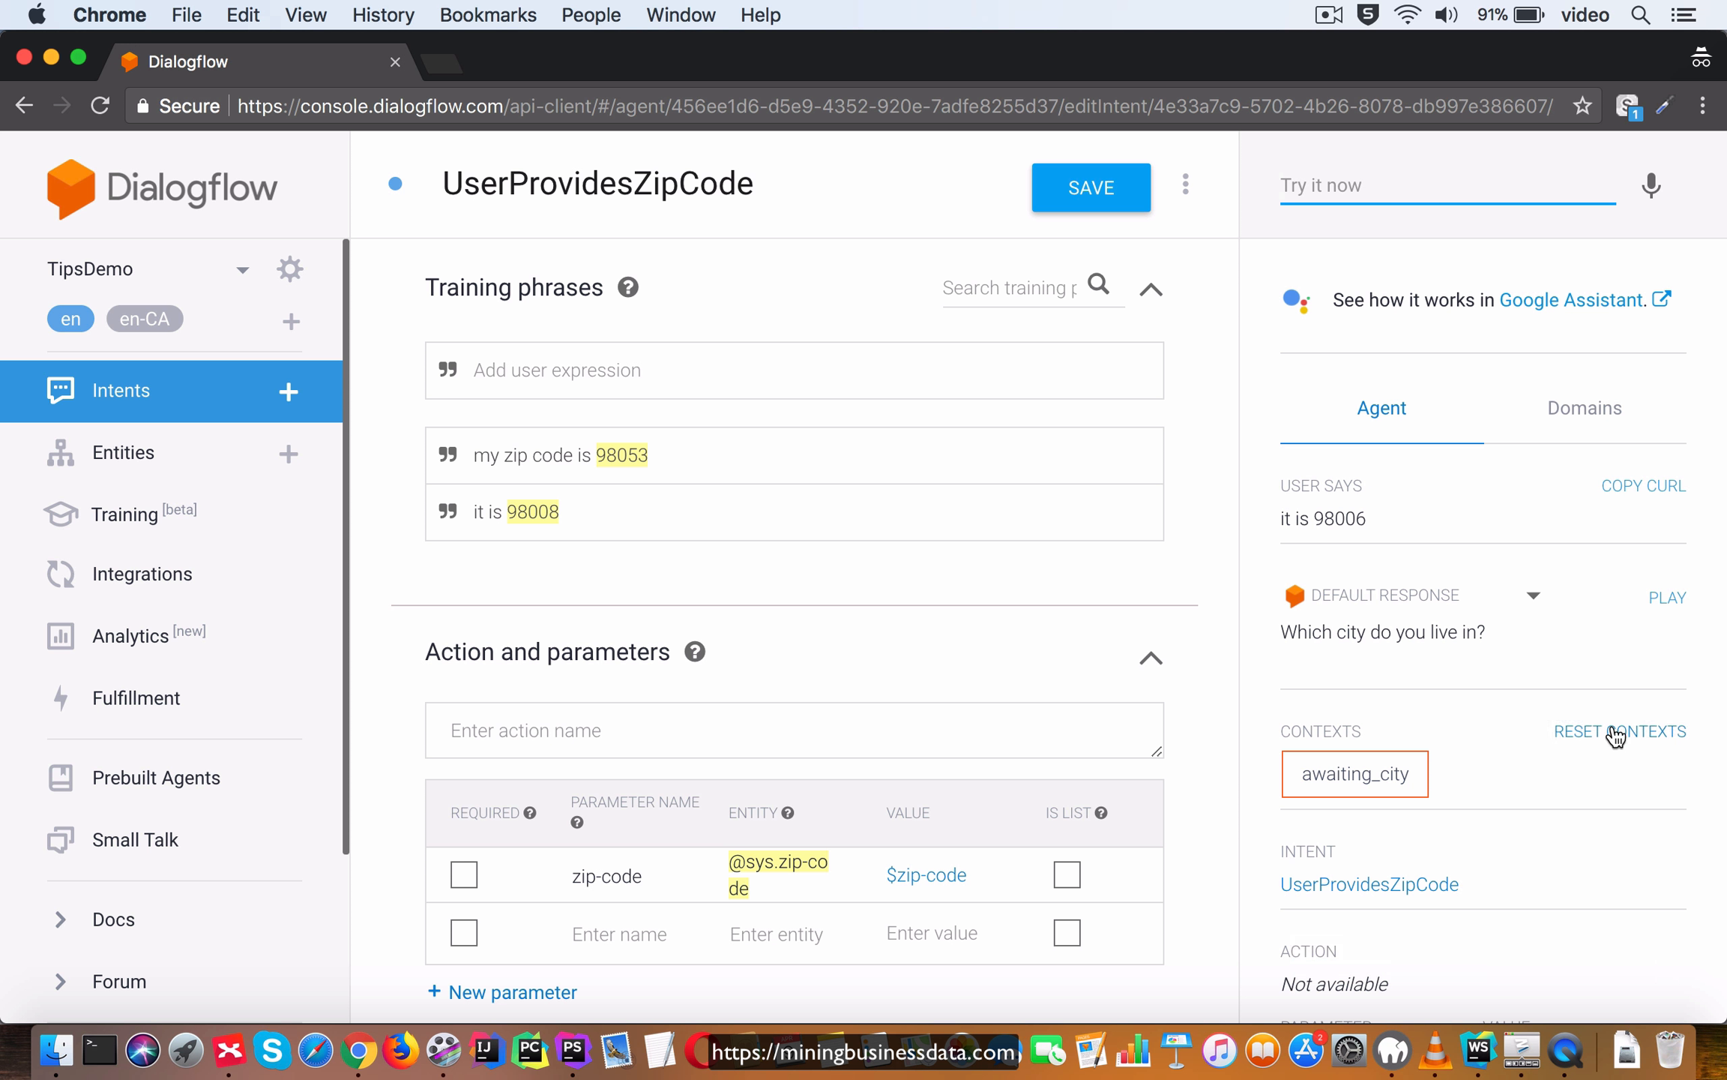
Reset the test conversation's contexts and restart it by sending "hello".
click(1616, 733)
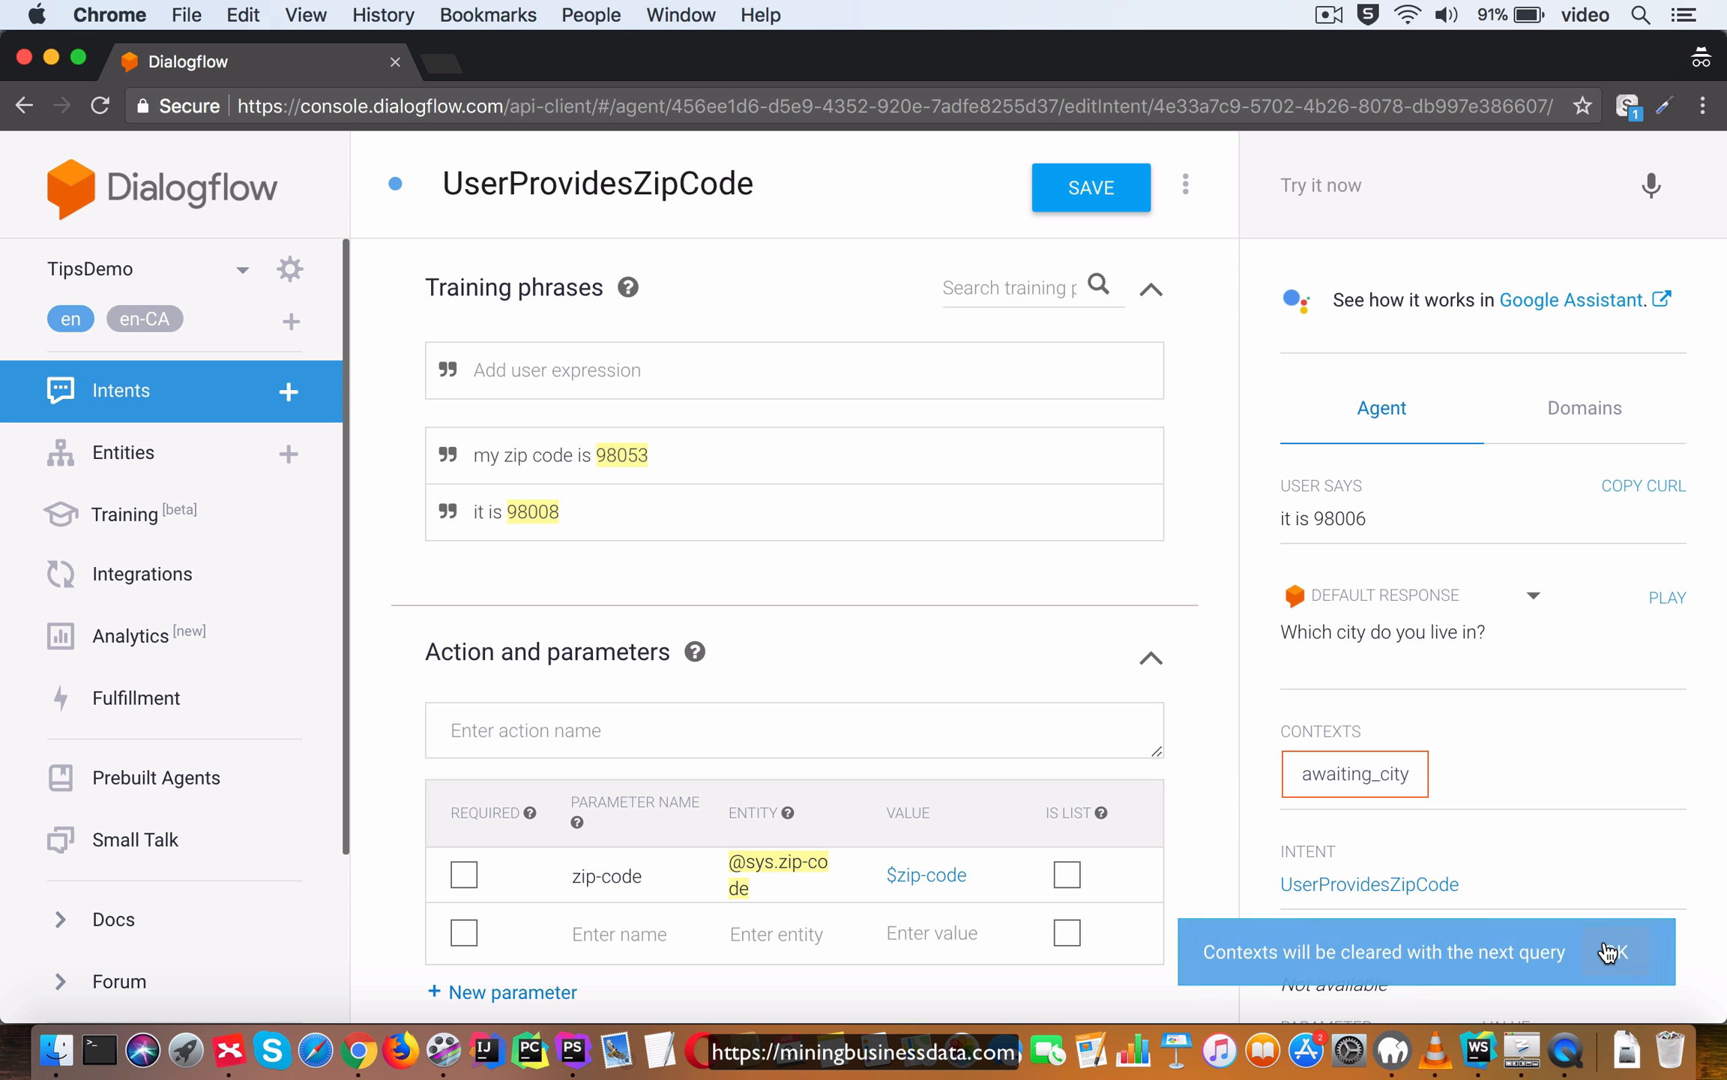
click(1607, 951)
click(1314, 185)
text(hello)
key(Return)
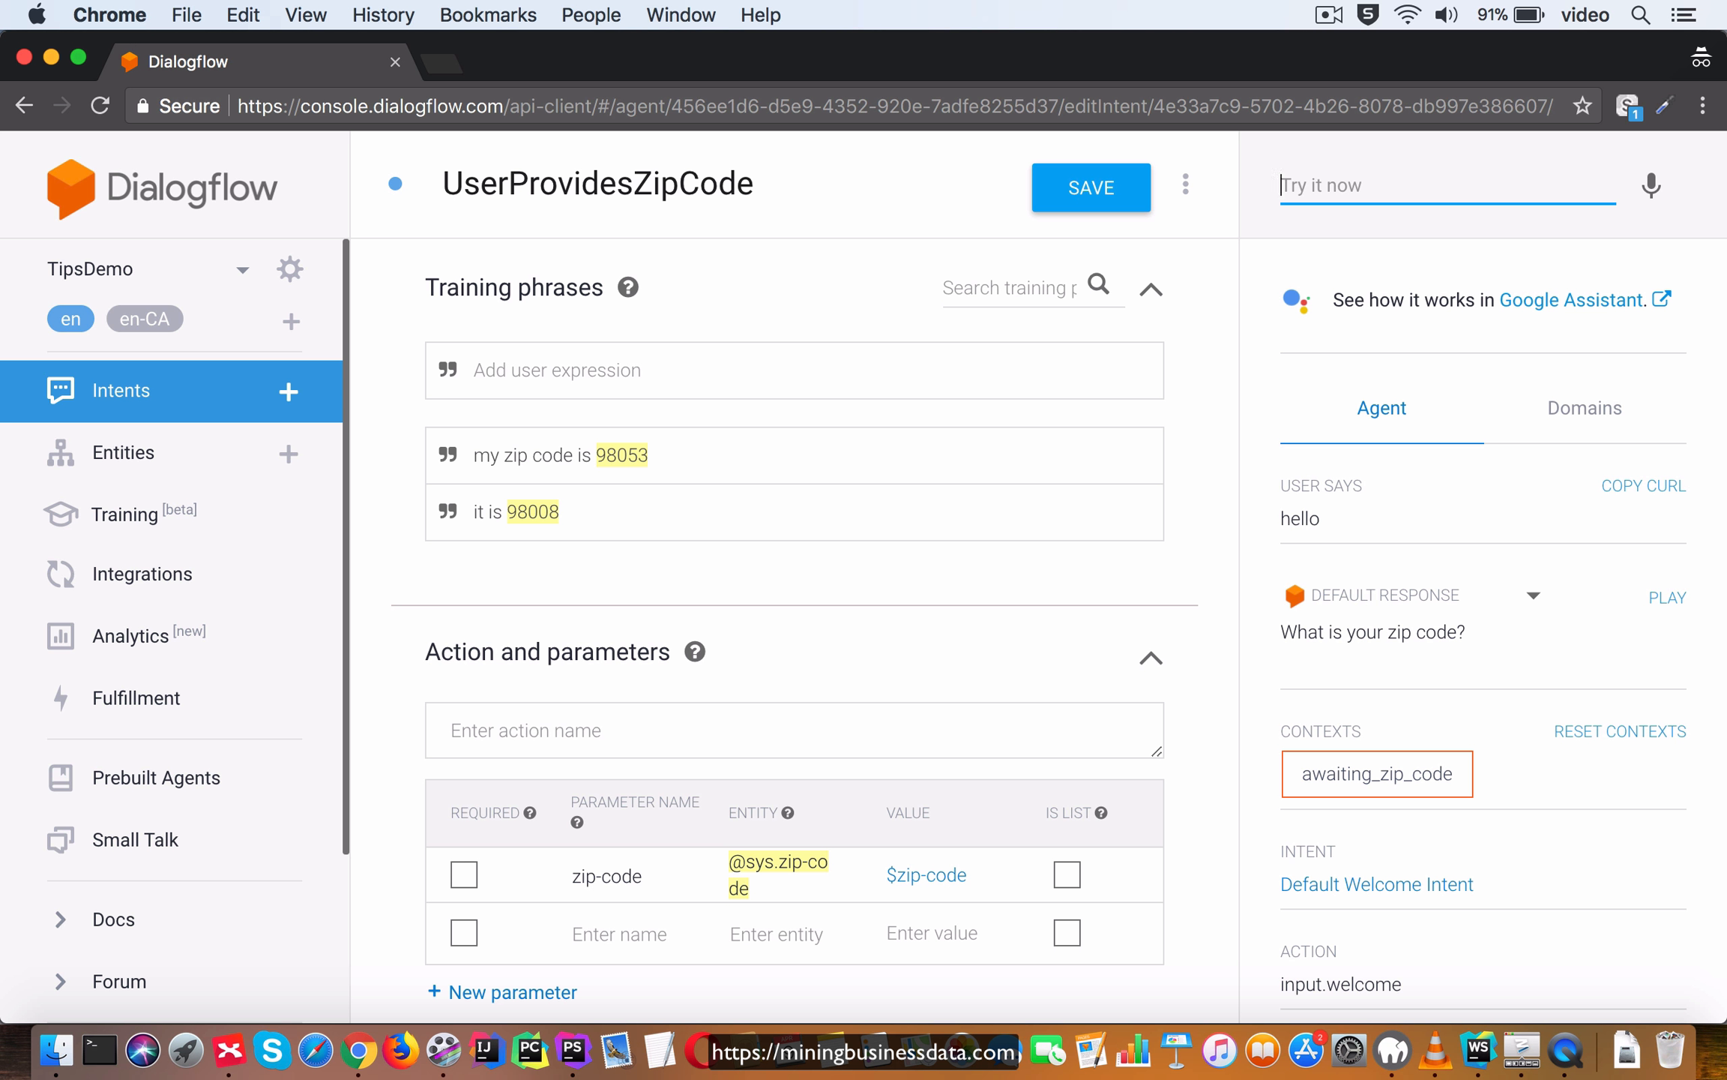
Test the agent's handling of an invalid zip code by sending "CS234", followed by the valid code "98008".
text(cs244)
key(Return)
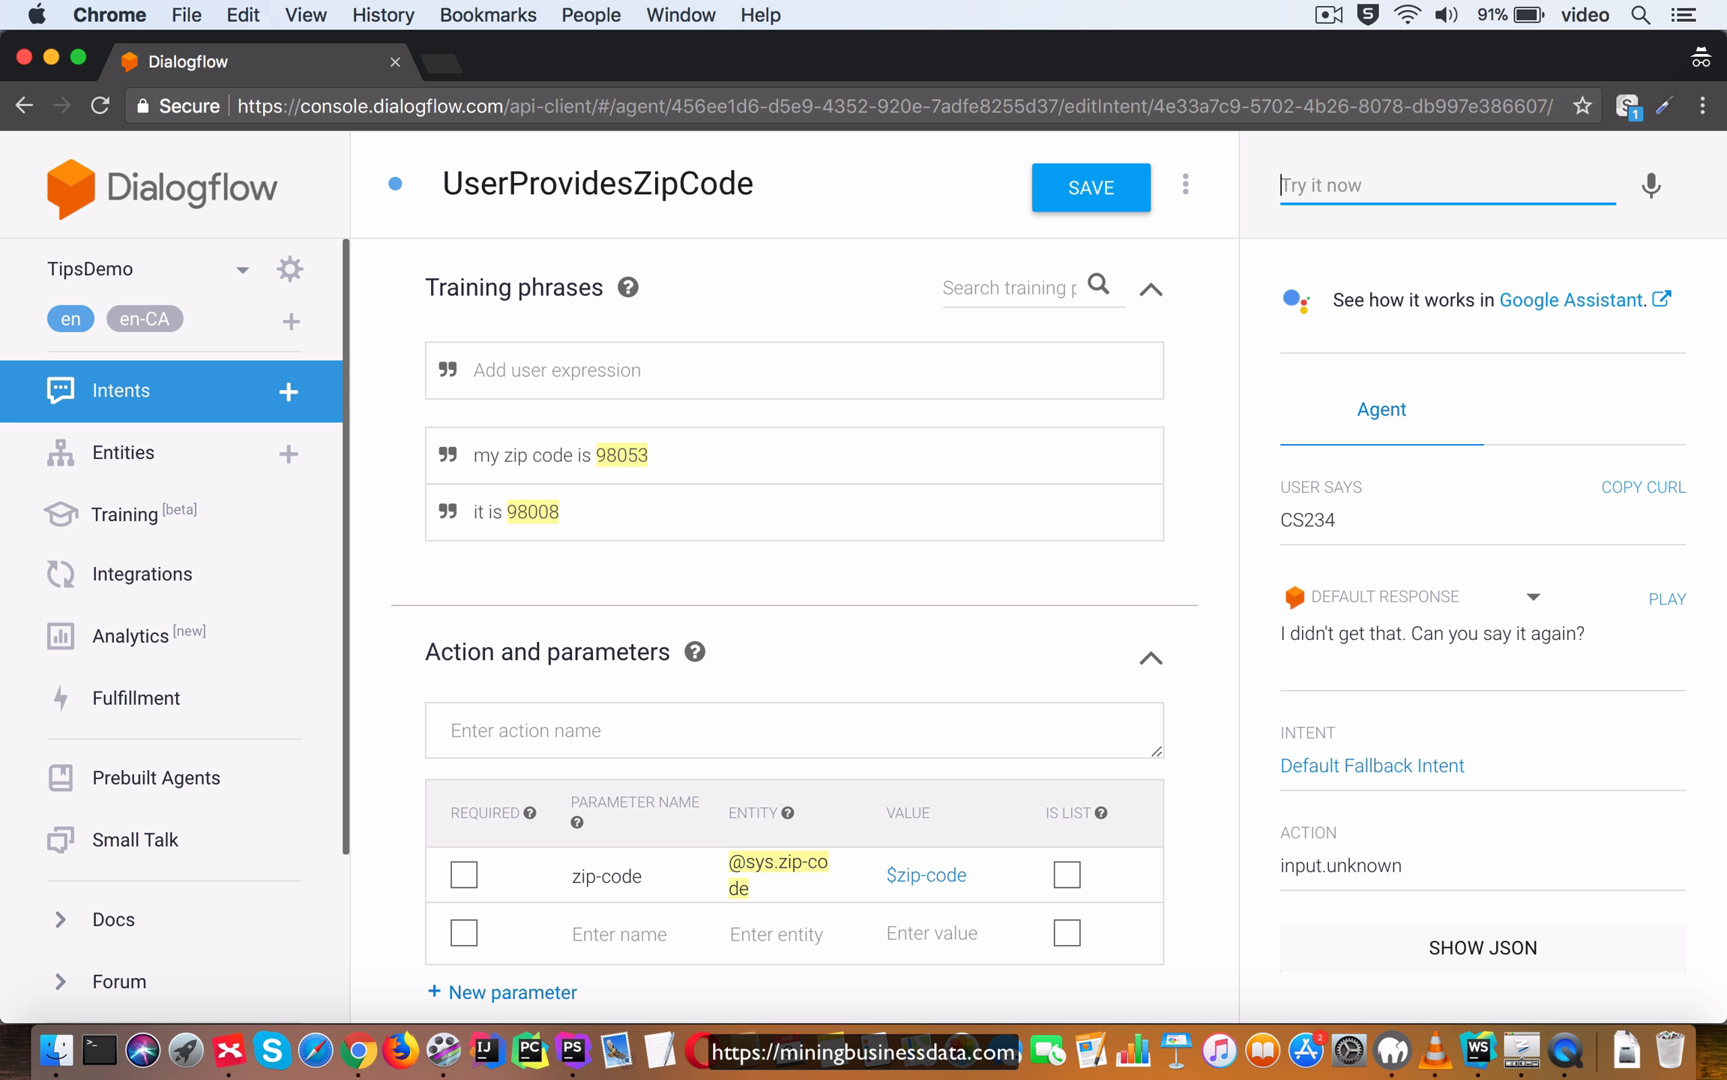
text(98008)
key(Return)
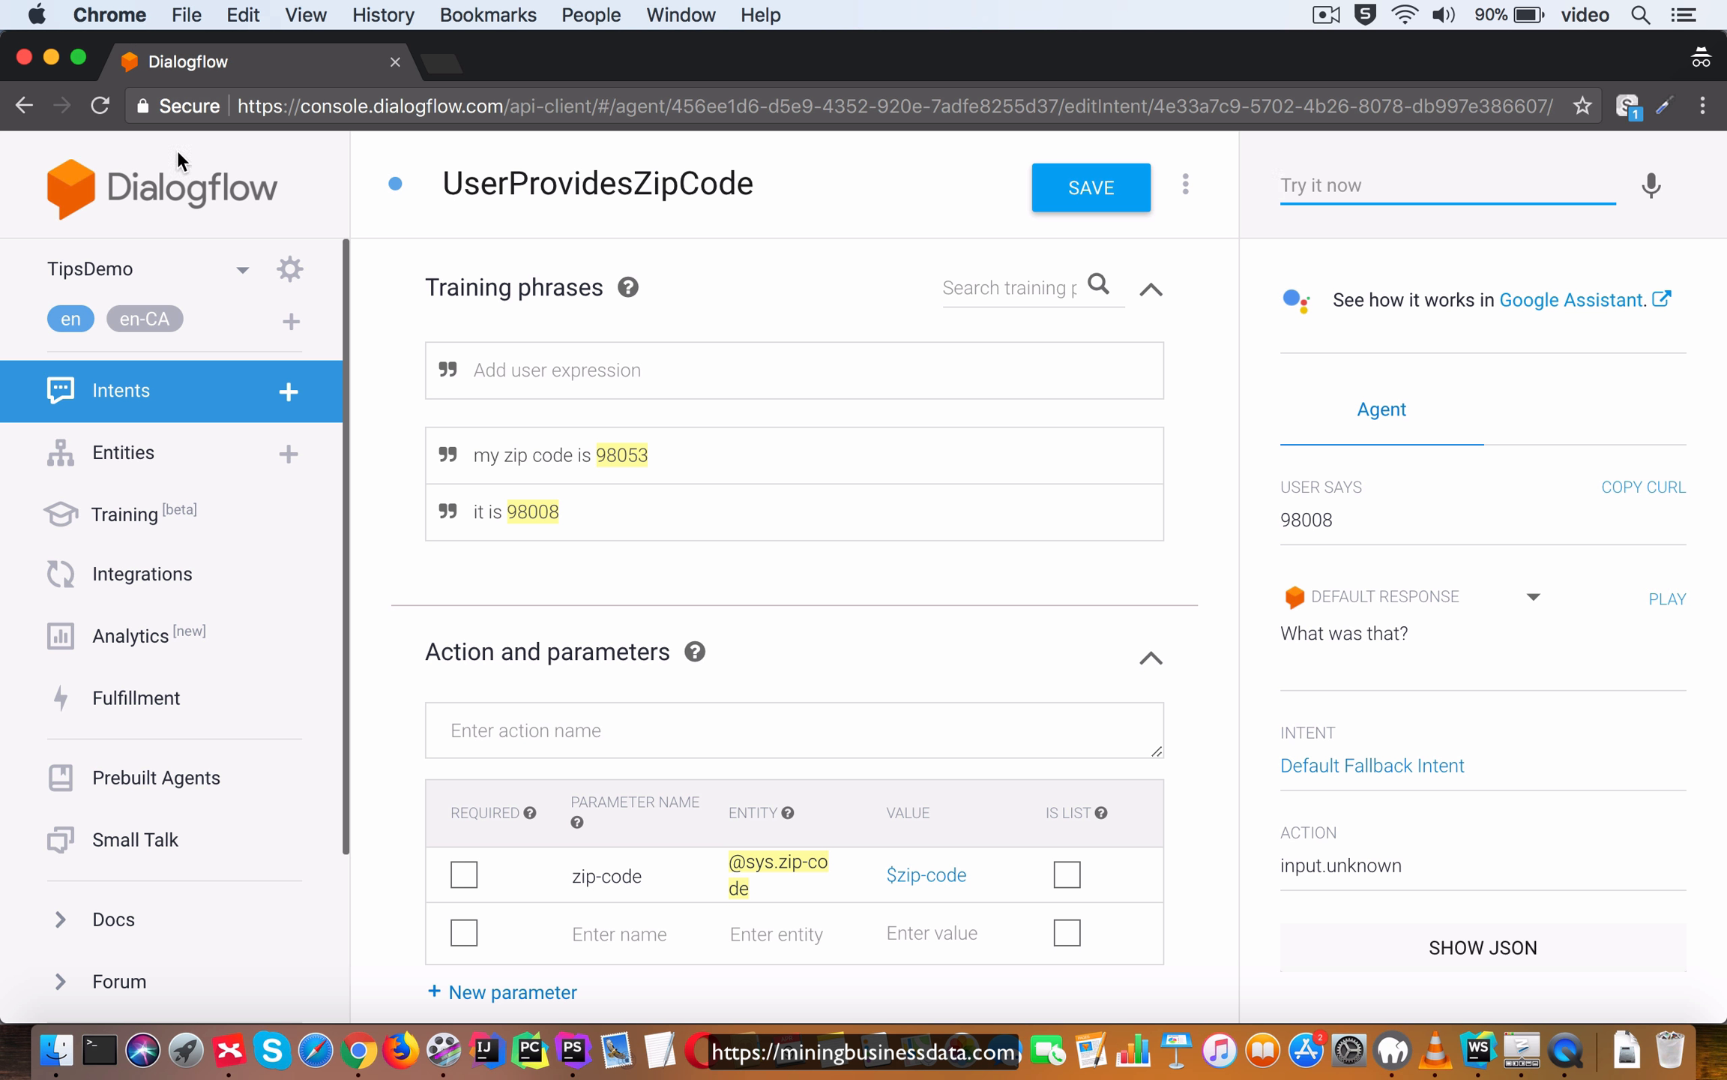
Create a fallback intent named UserZipCodeIsIncorrect and try to save it without any contexts.
click(162, 413)
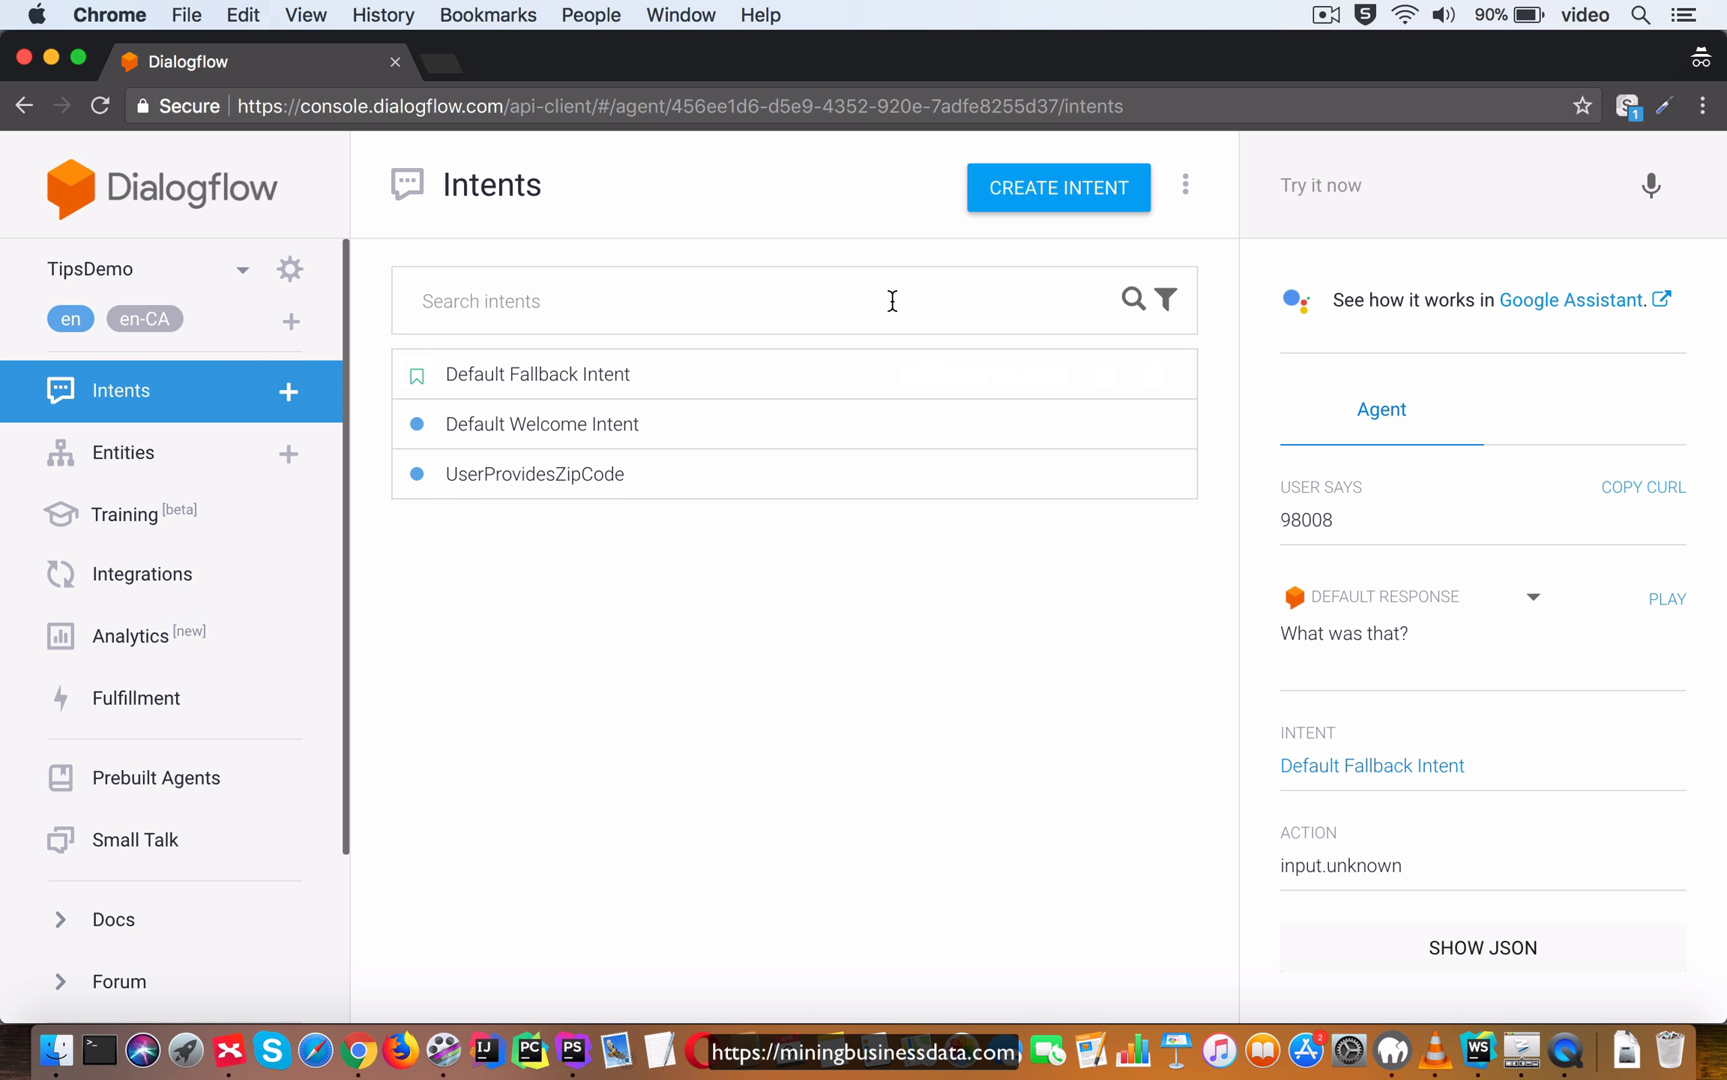
click(1186, 186)
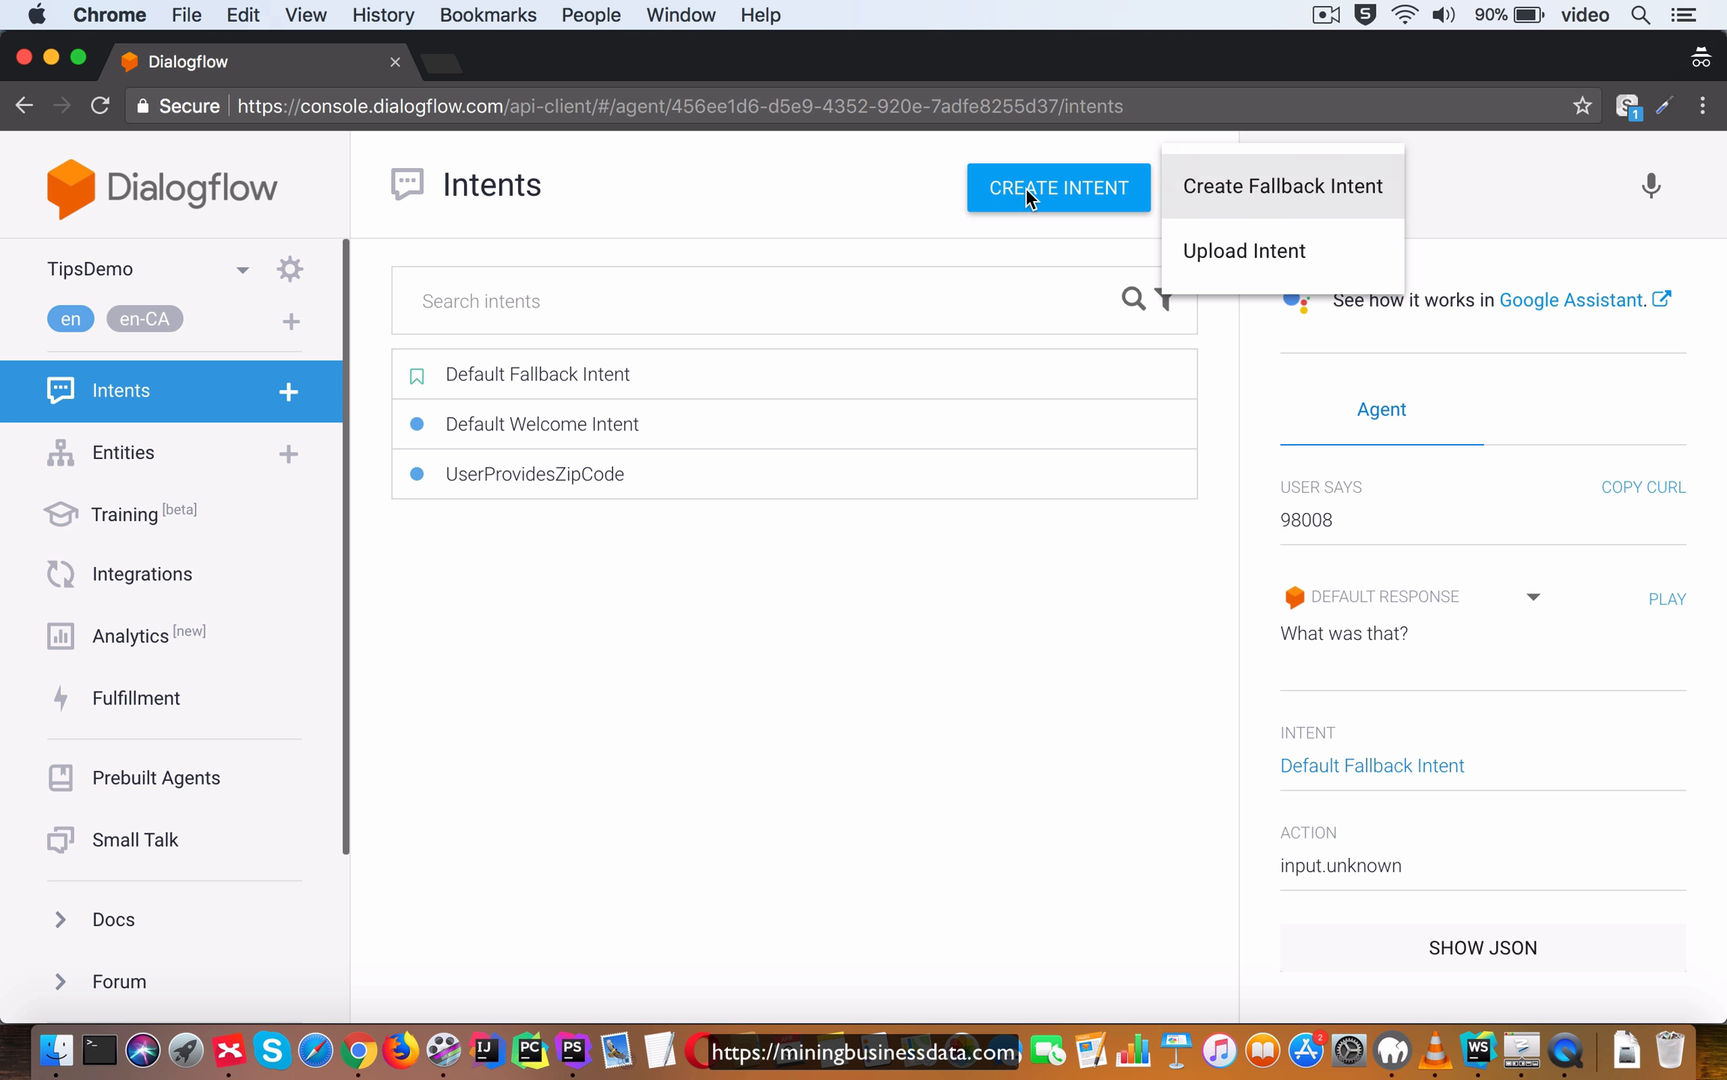
click(1280, 212)
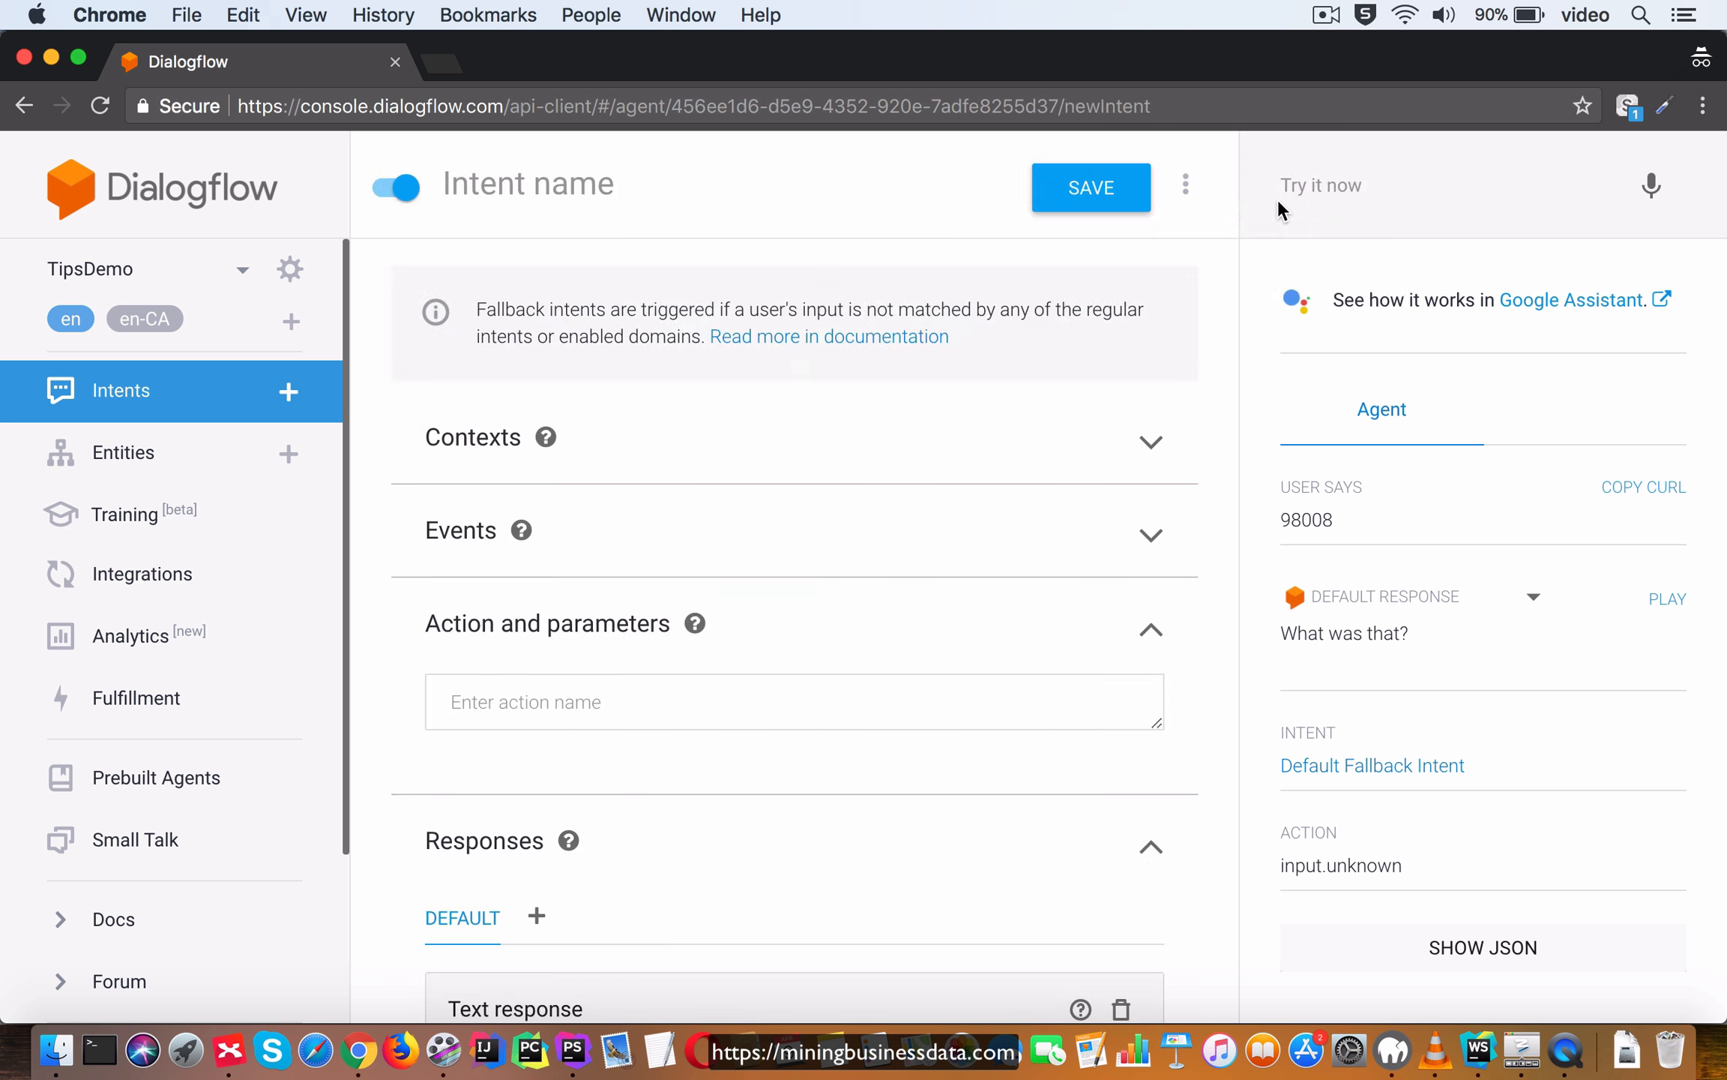
click(630, 204)
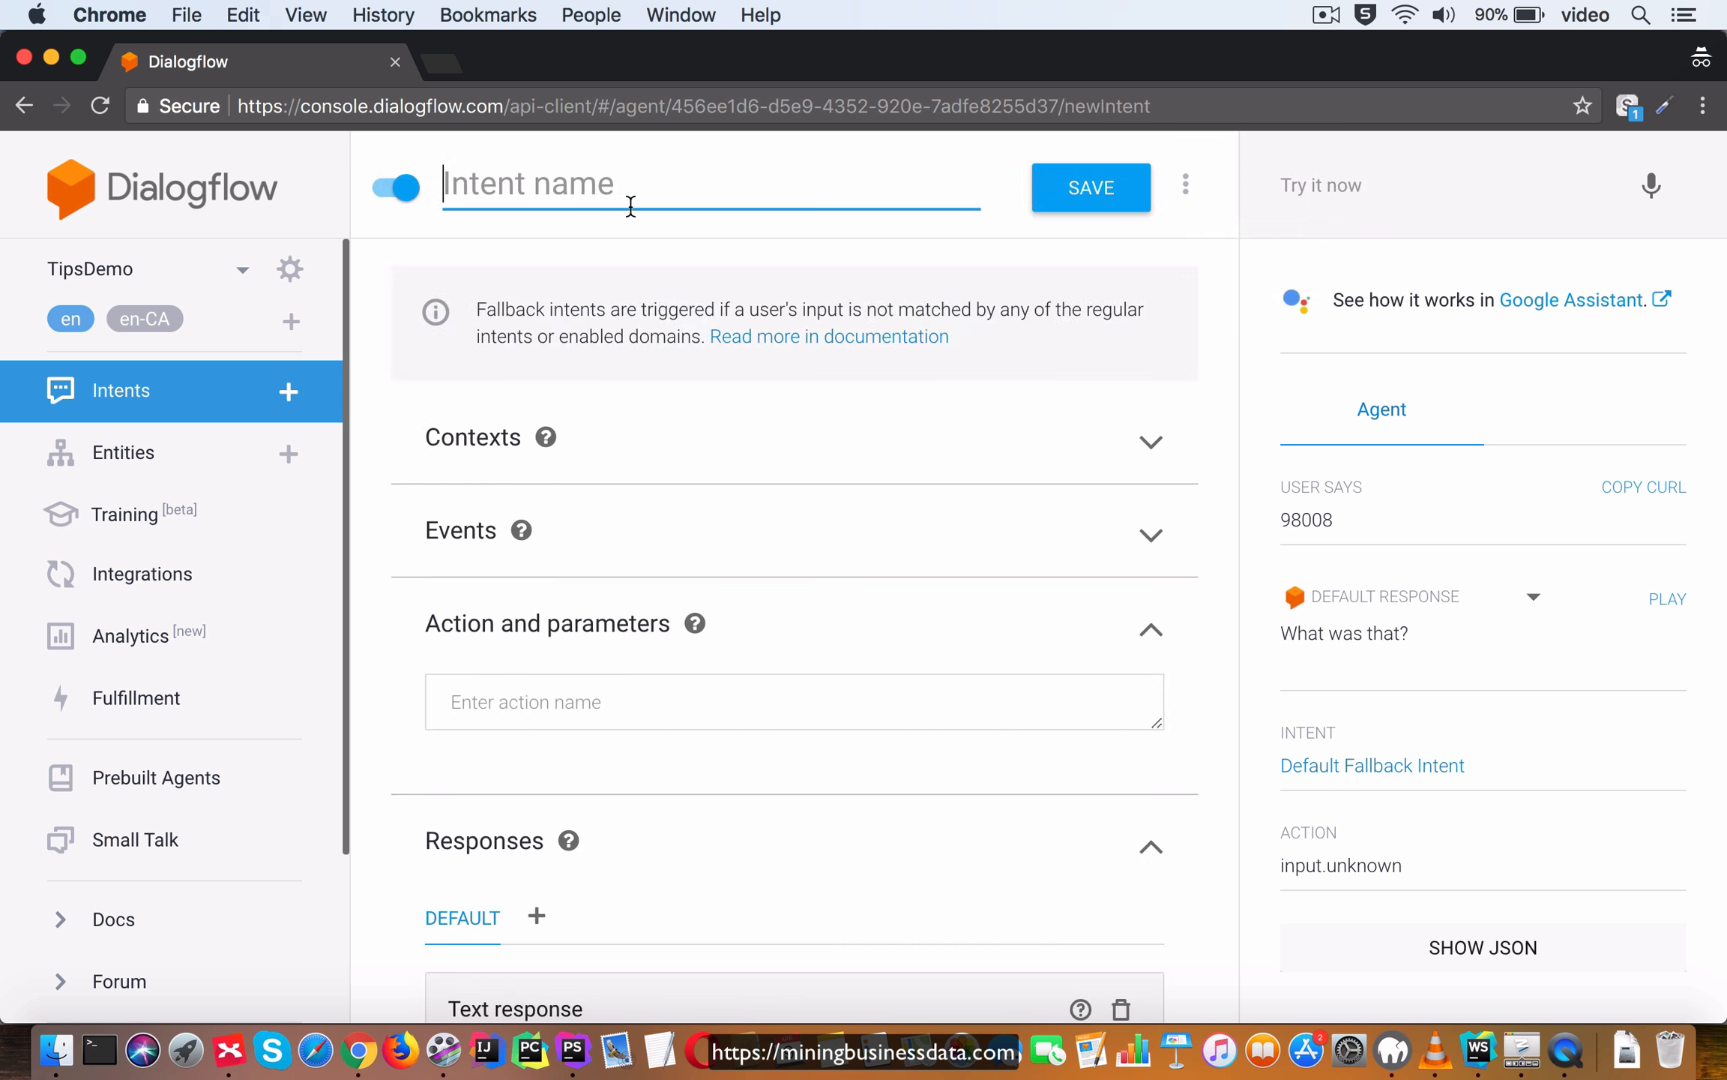
text(UserZipCodeIsIncorrect)
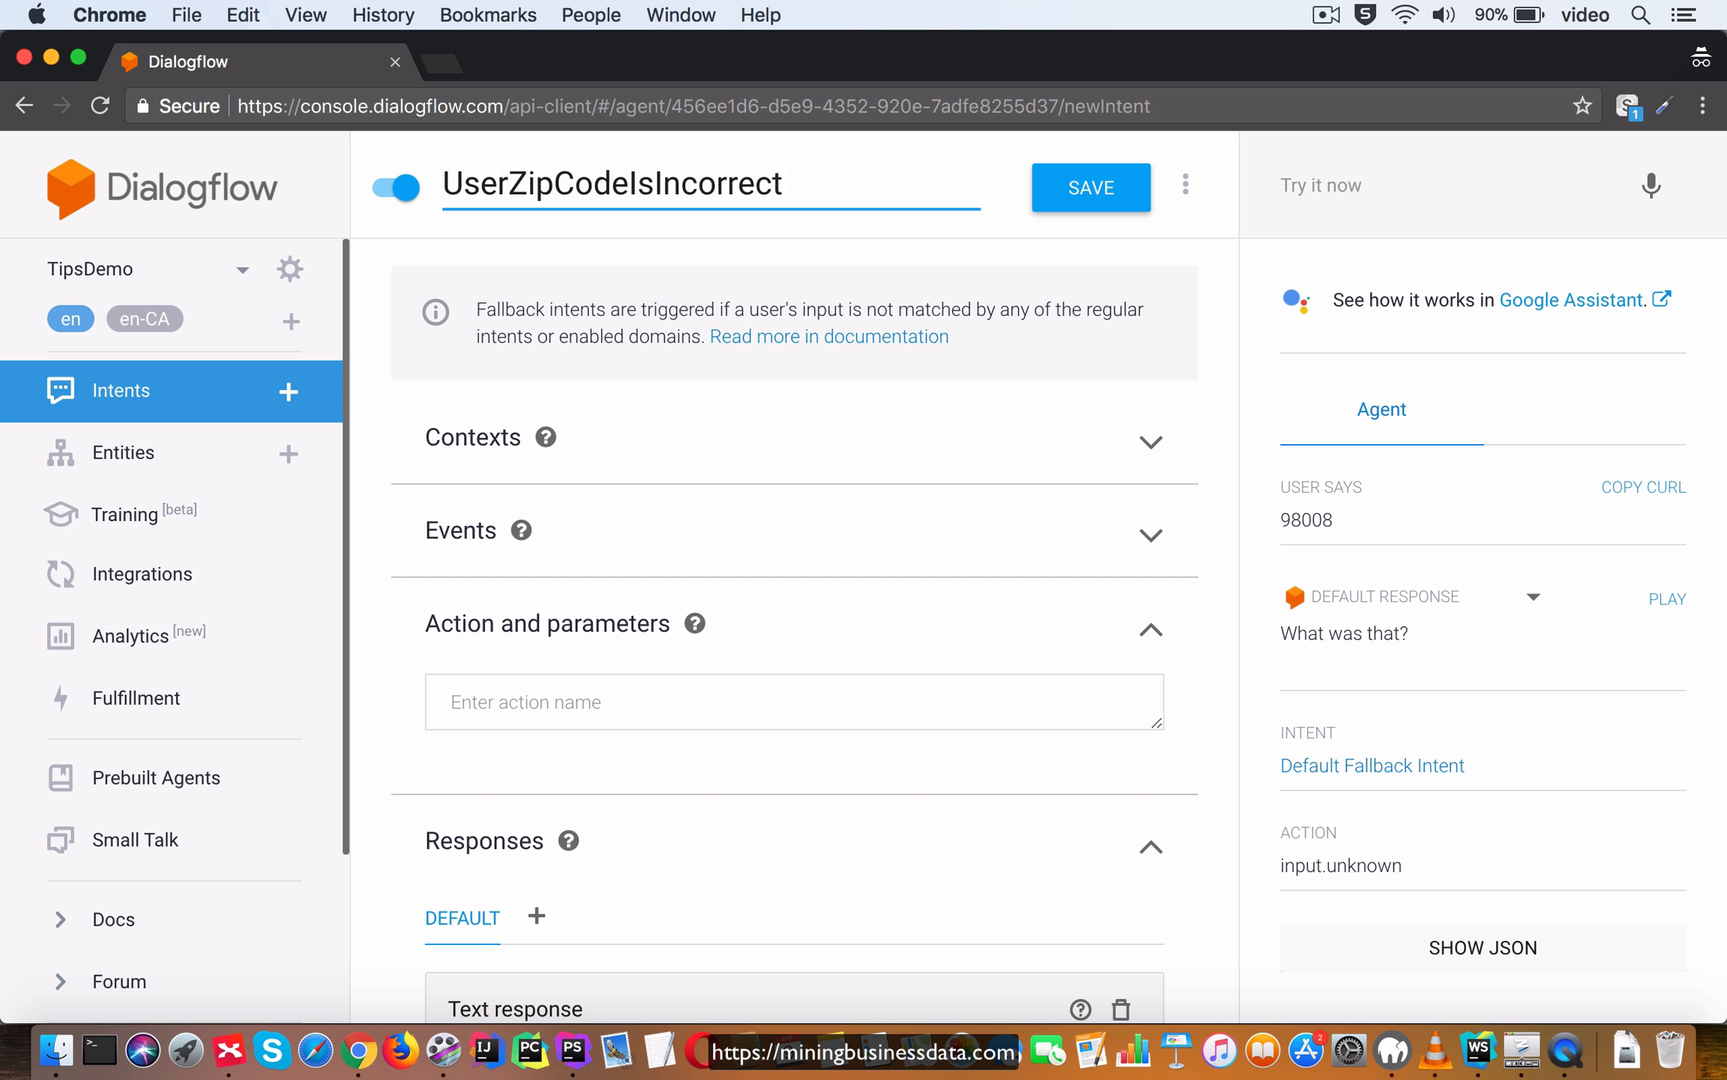
click(1072, 201)
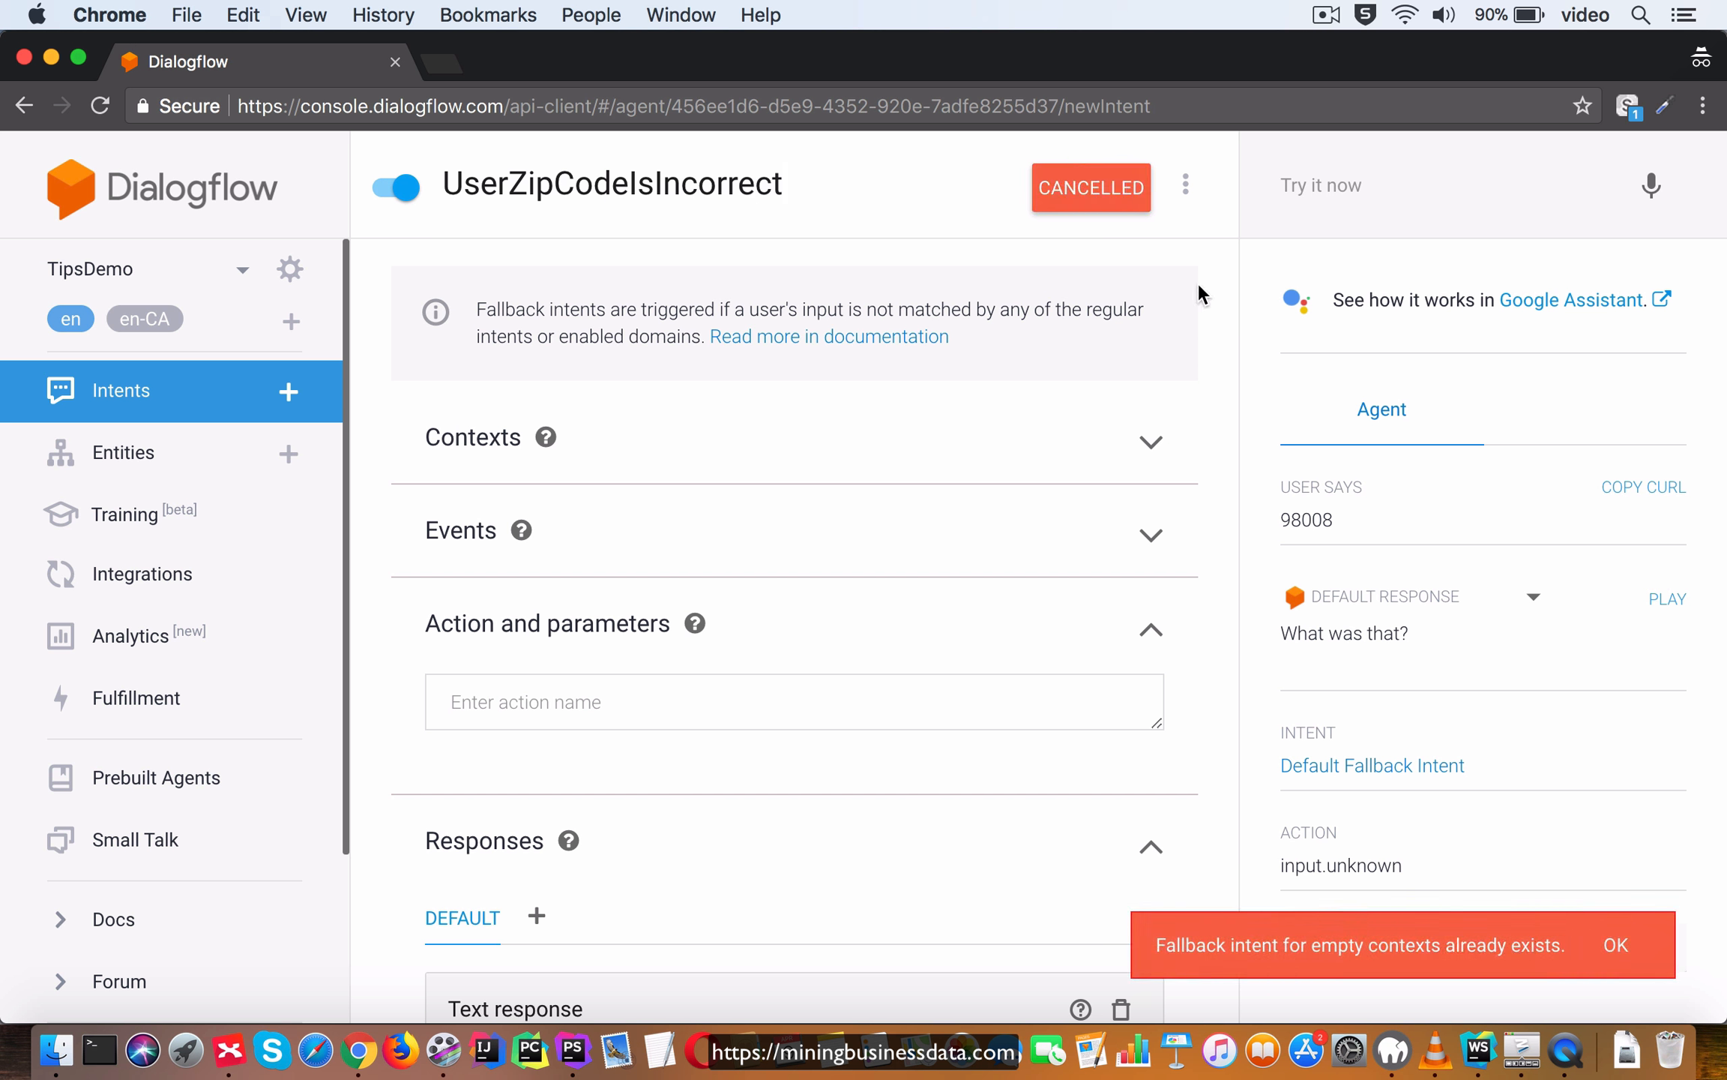
Add awaiting_zip_code as the fallback intent's input context, remove the automatically added output context, and save the intent.
click(1151, 442)
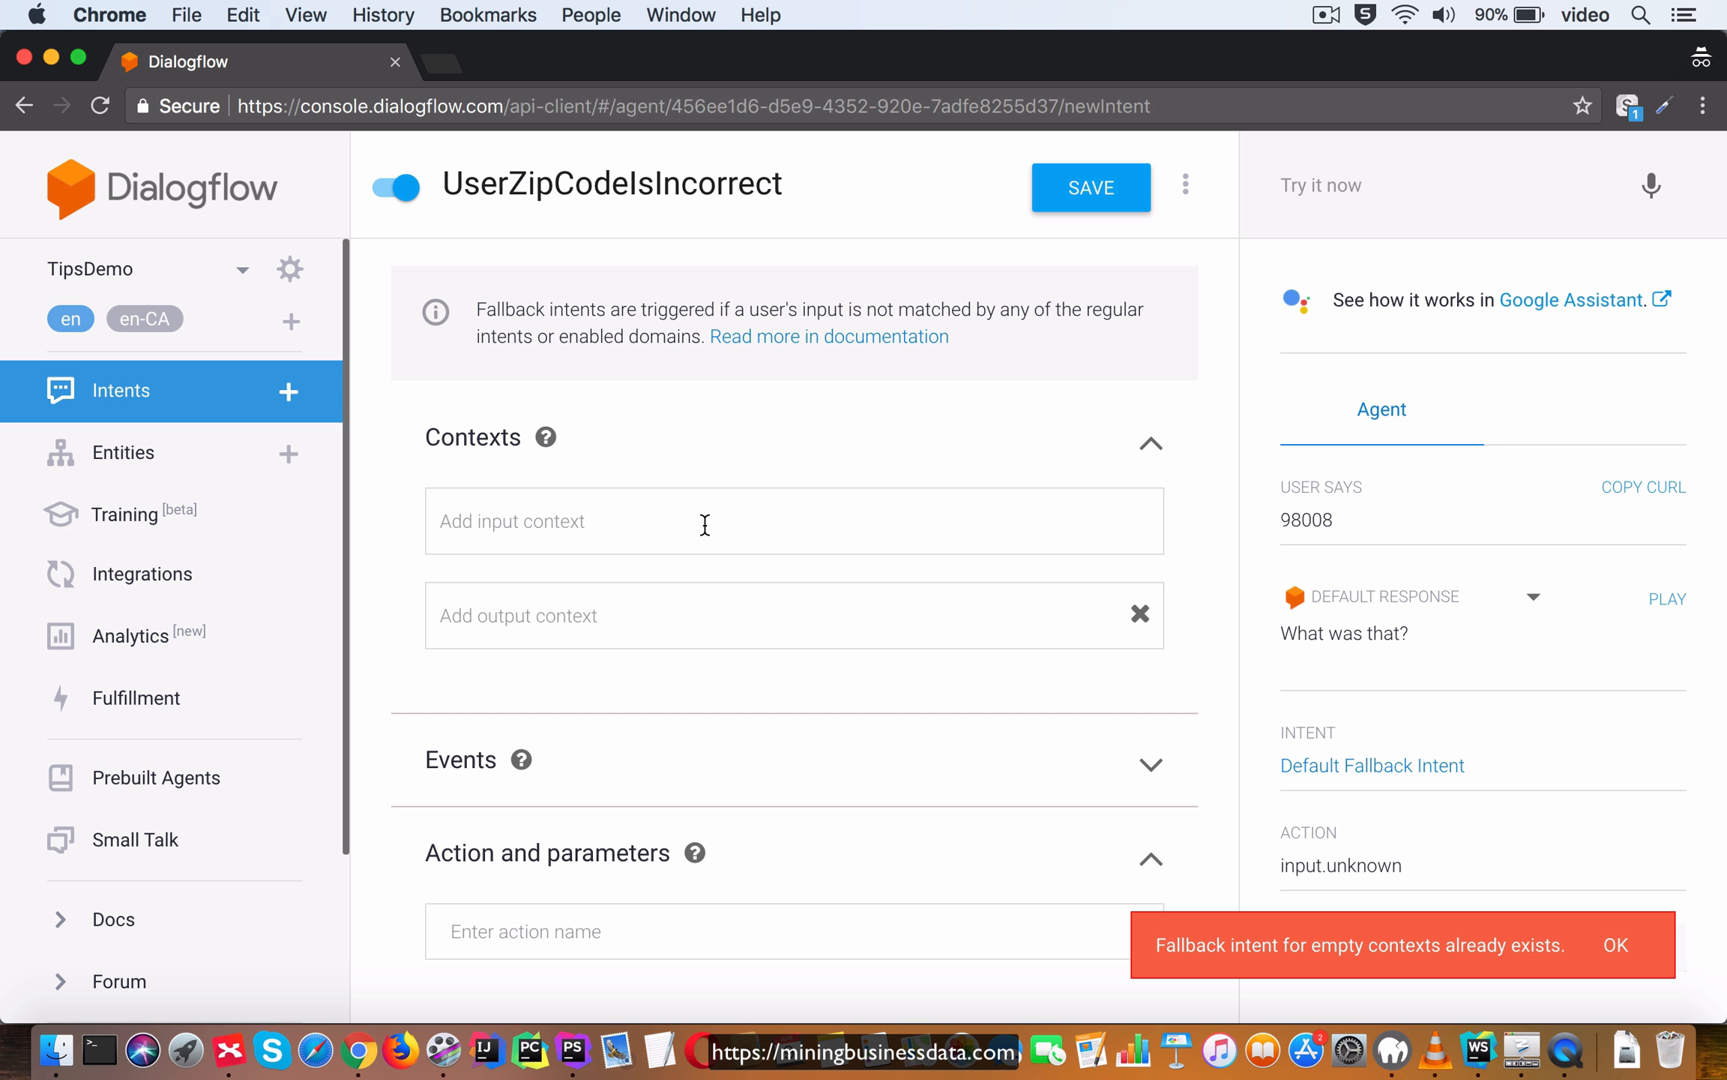
click(1619, 951)
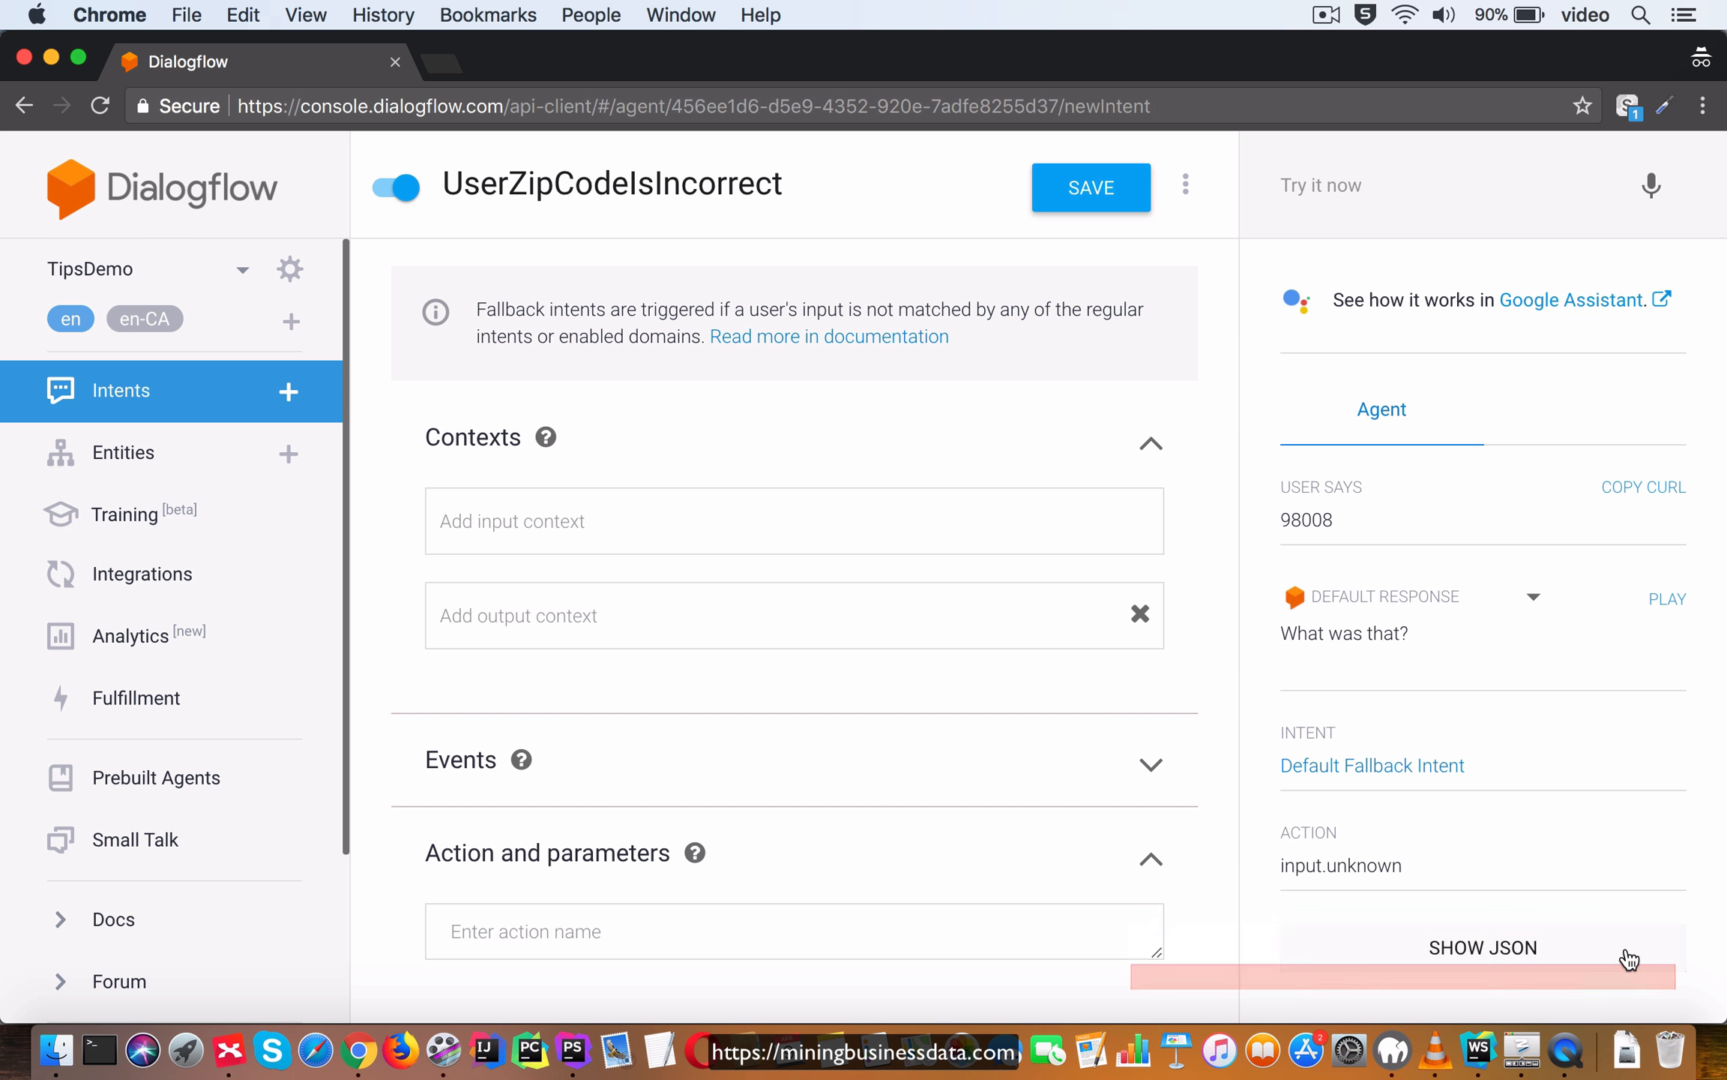
click(603, 527)
text(awa)
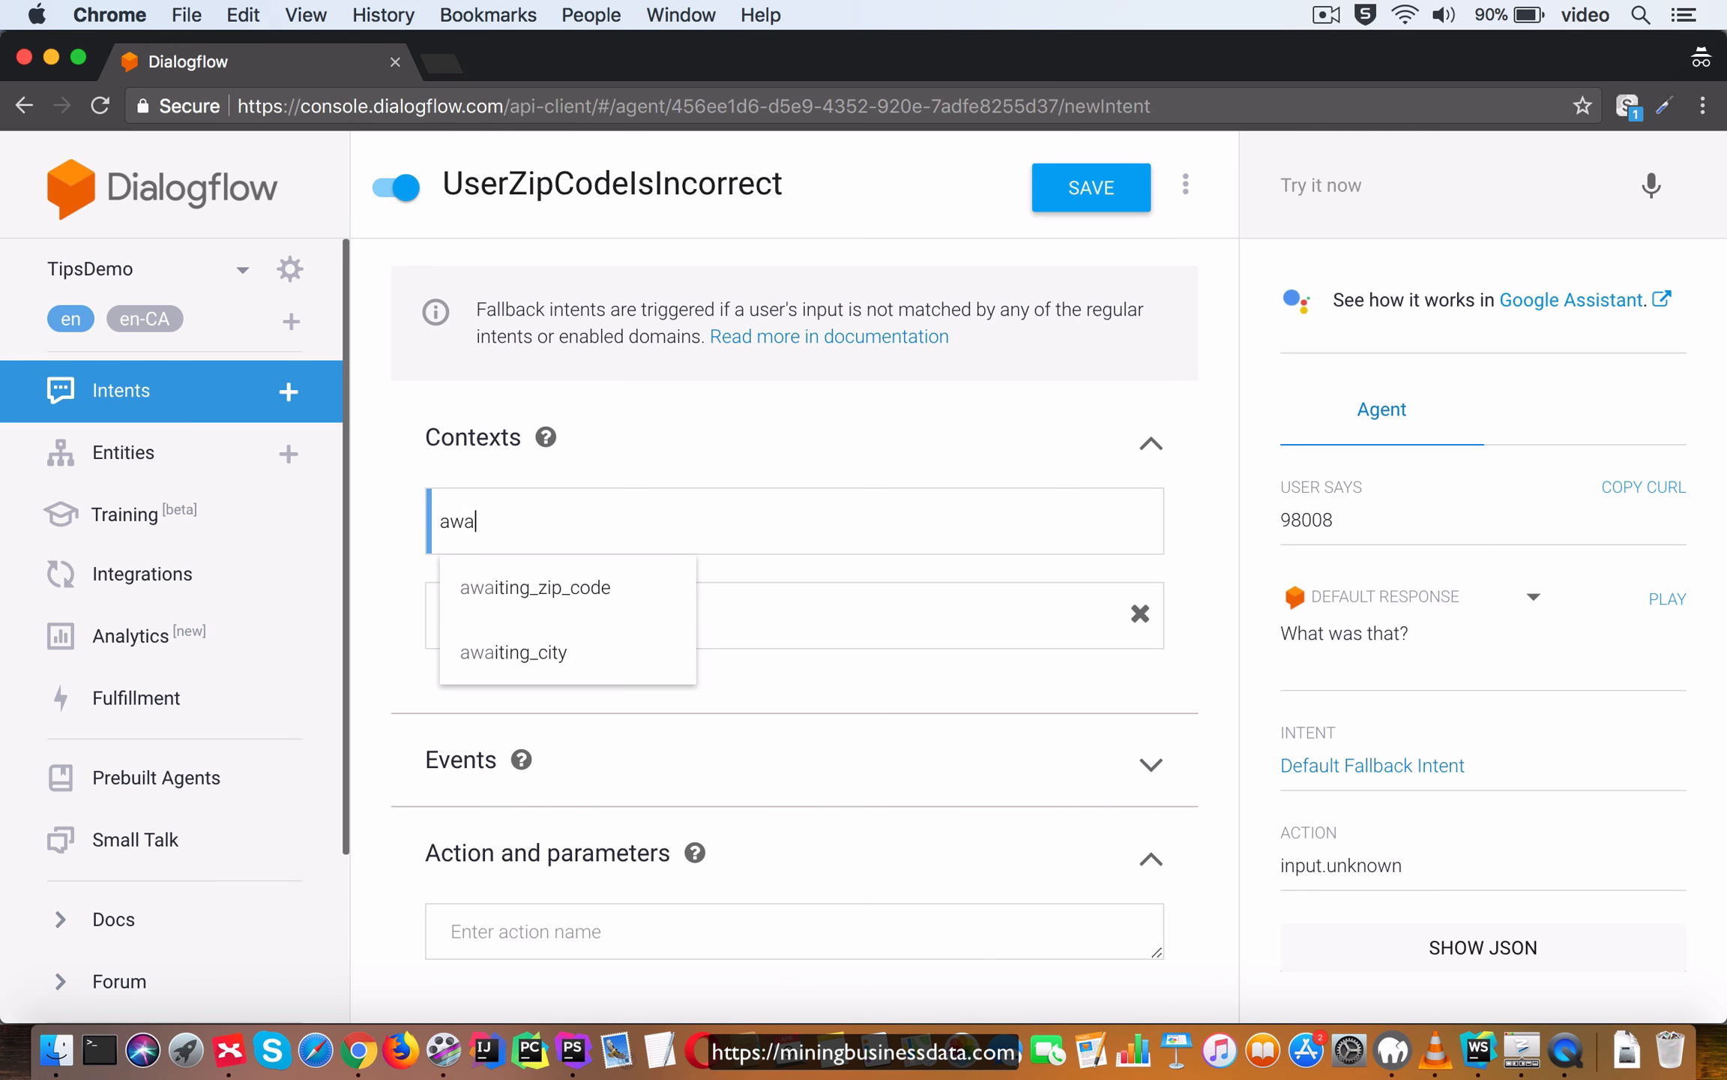
click(534, 587)
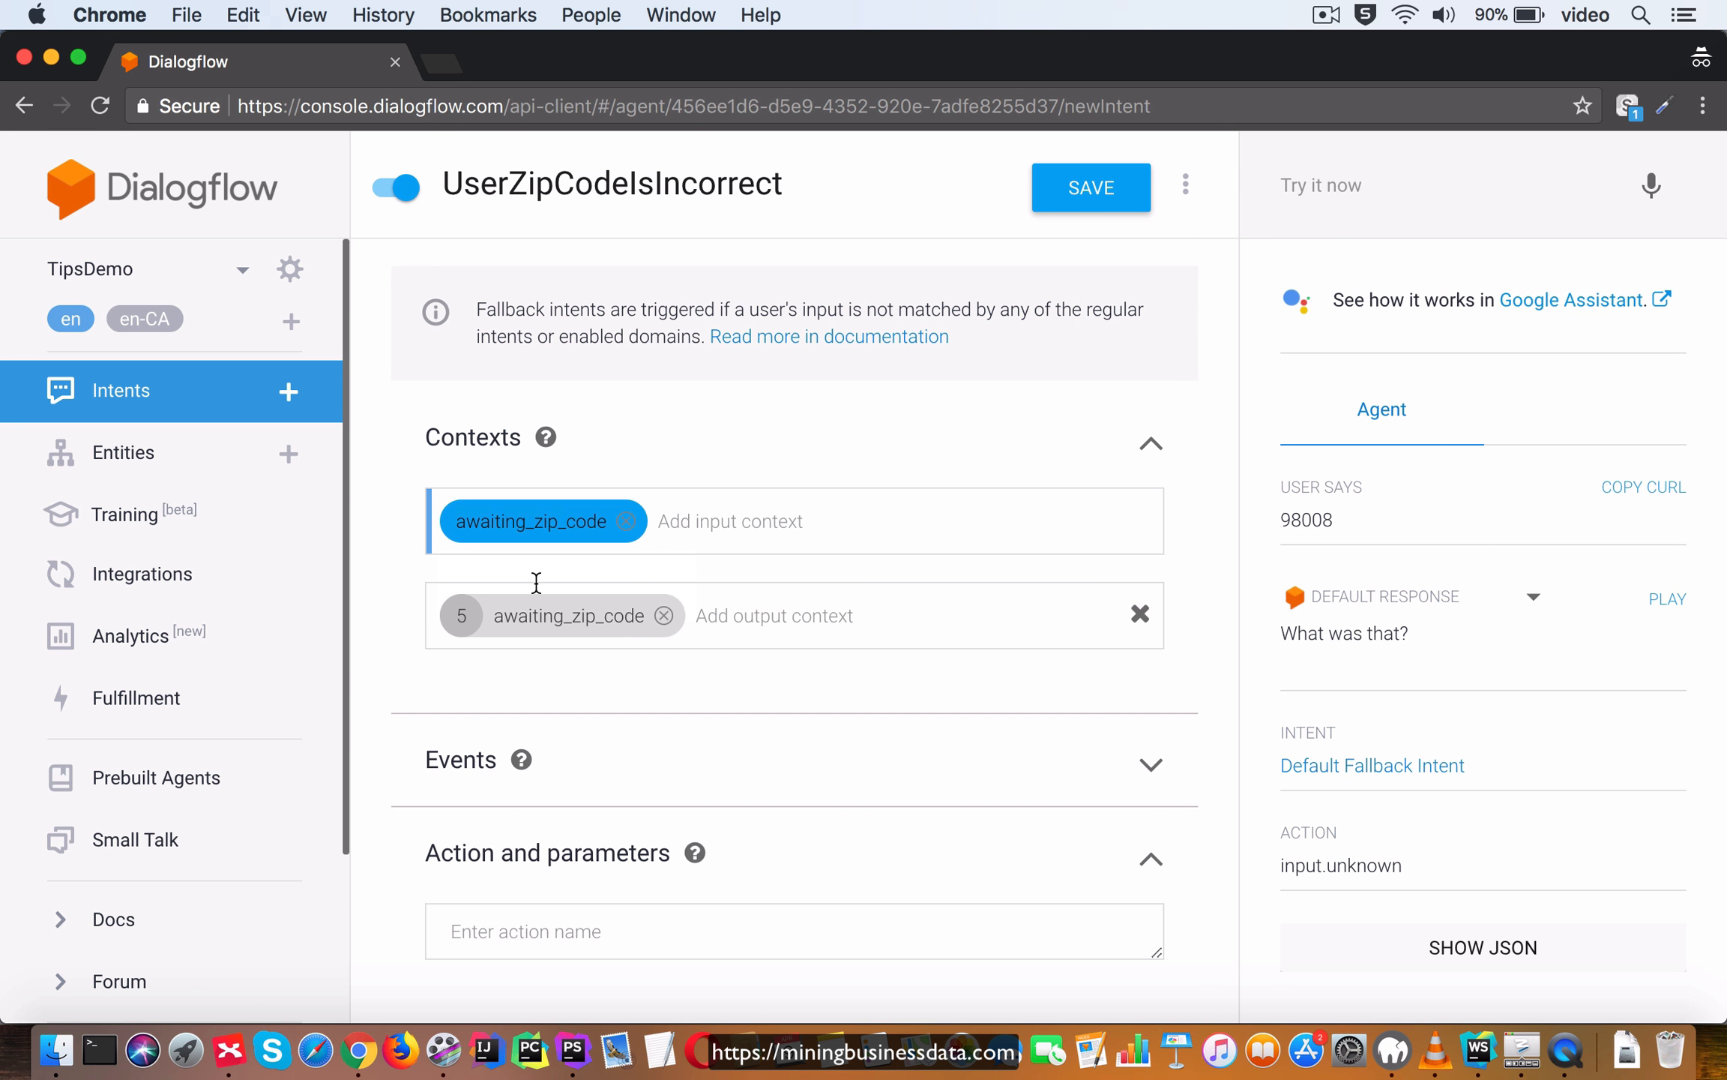
click(664, 616)
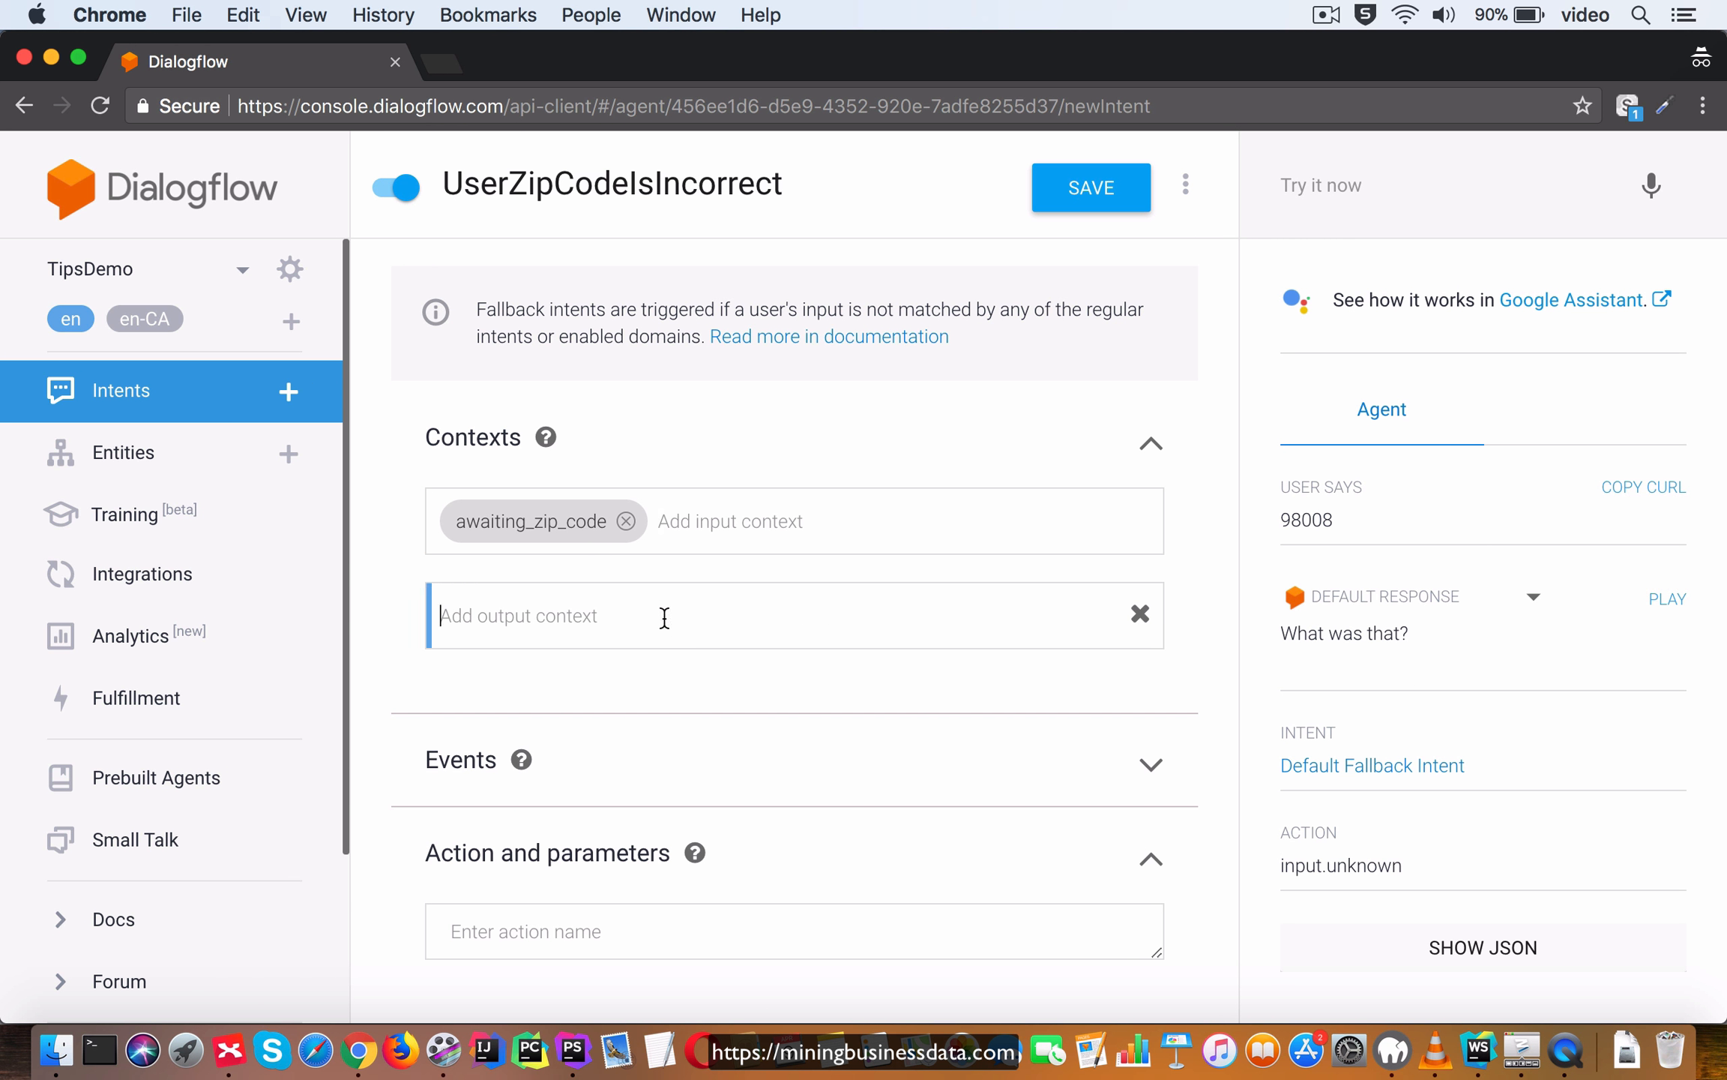
click(1080, 189)
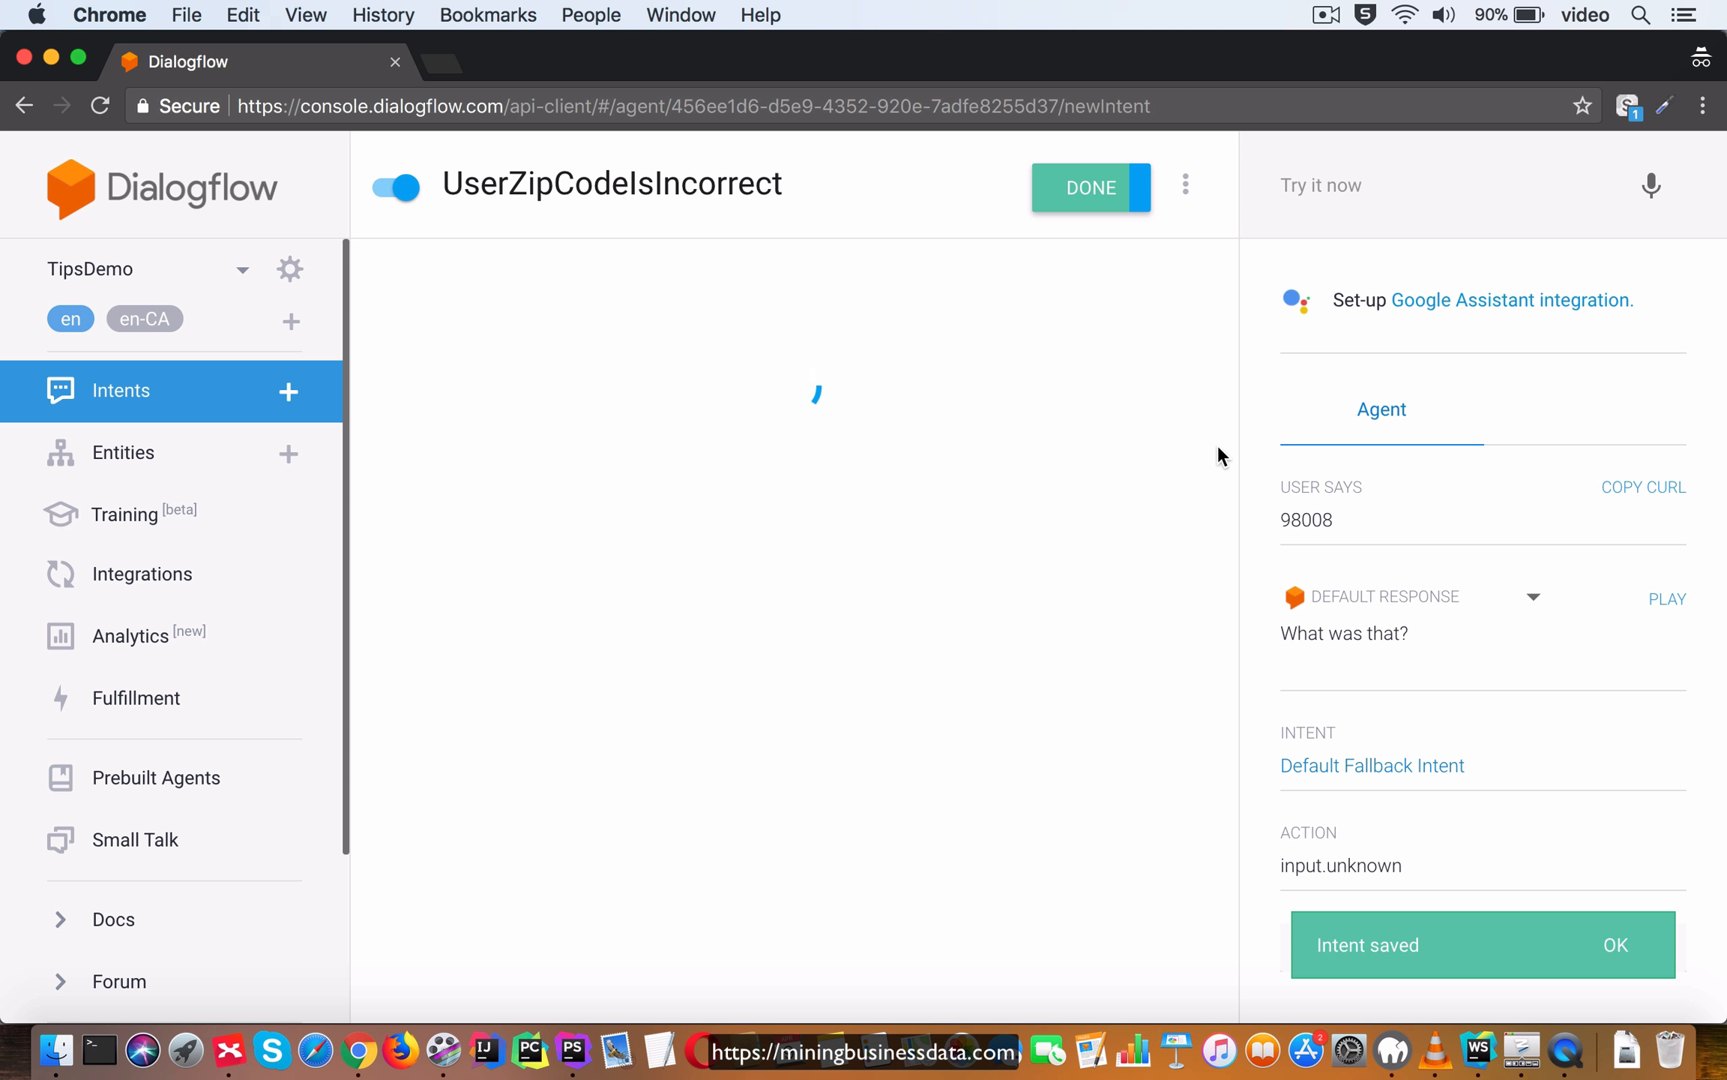
Add the text response "Sorry, I didn't get that. Please enter the zip code in 5 digit format." to the fallback intent and save it.
scroll(1206, 516, down, 3)
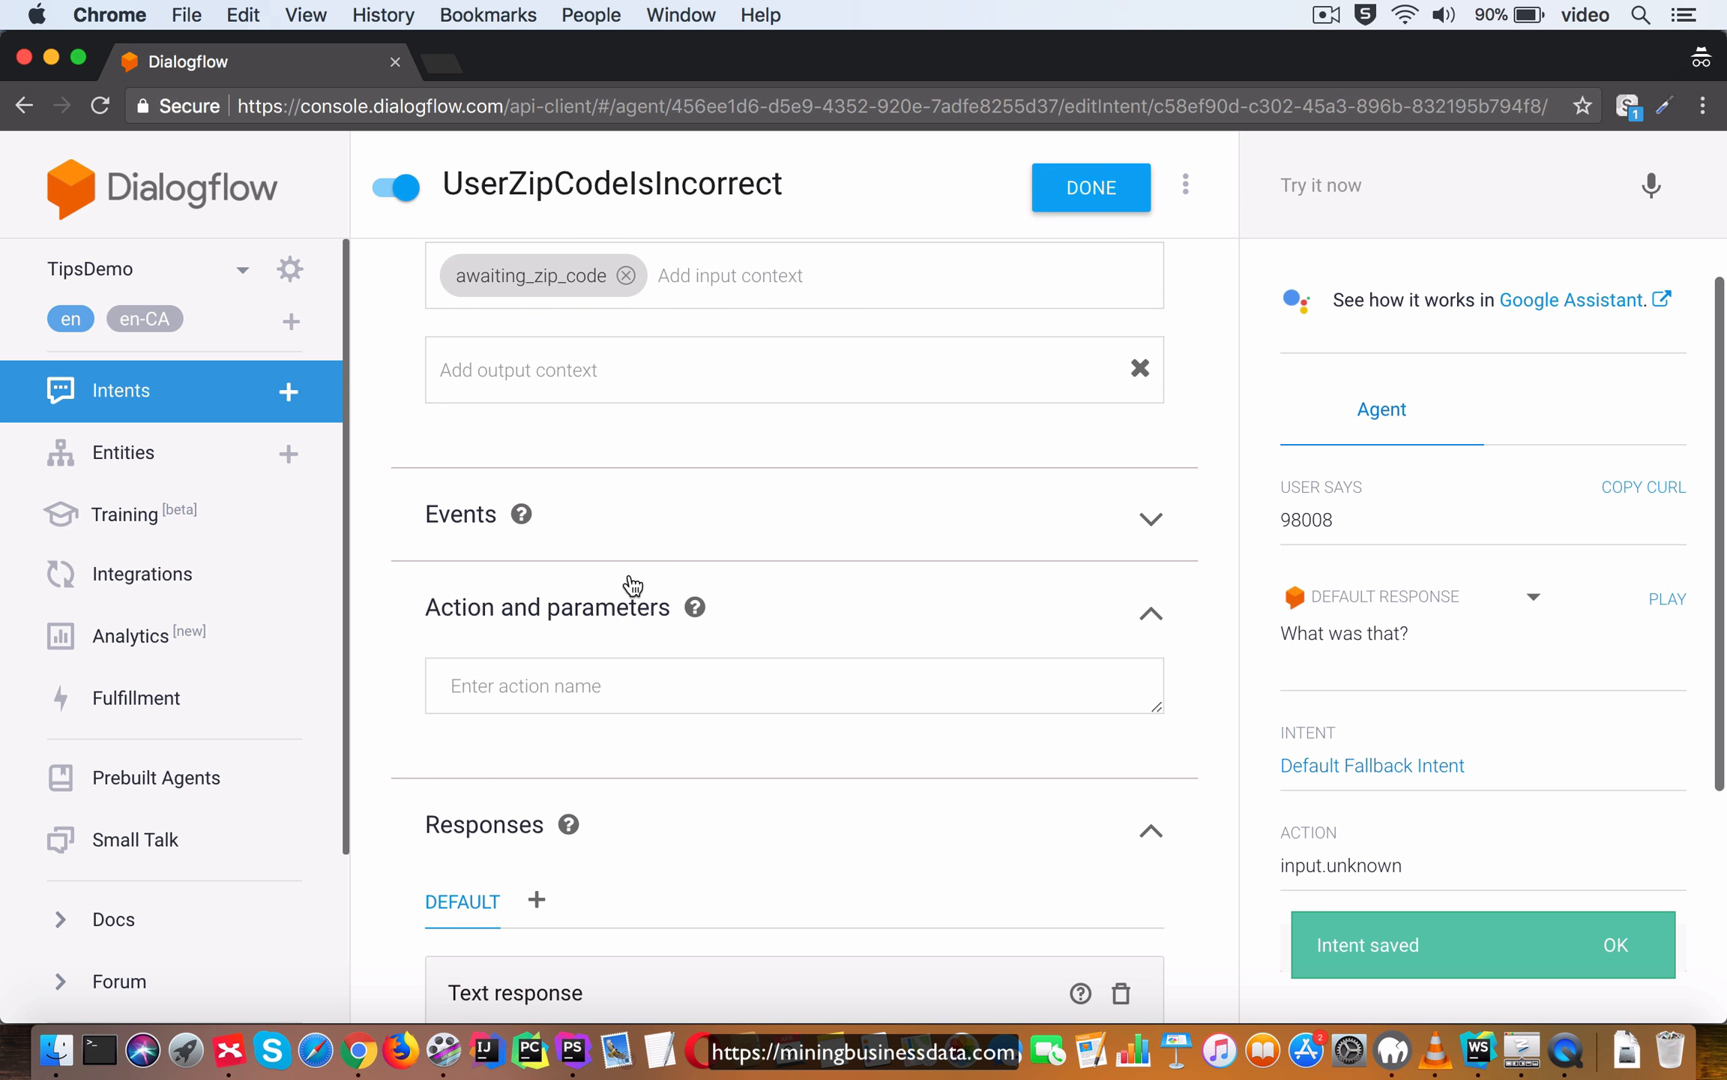
scroll(1229, 543, down, 3)
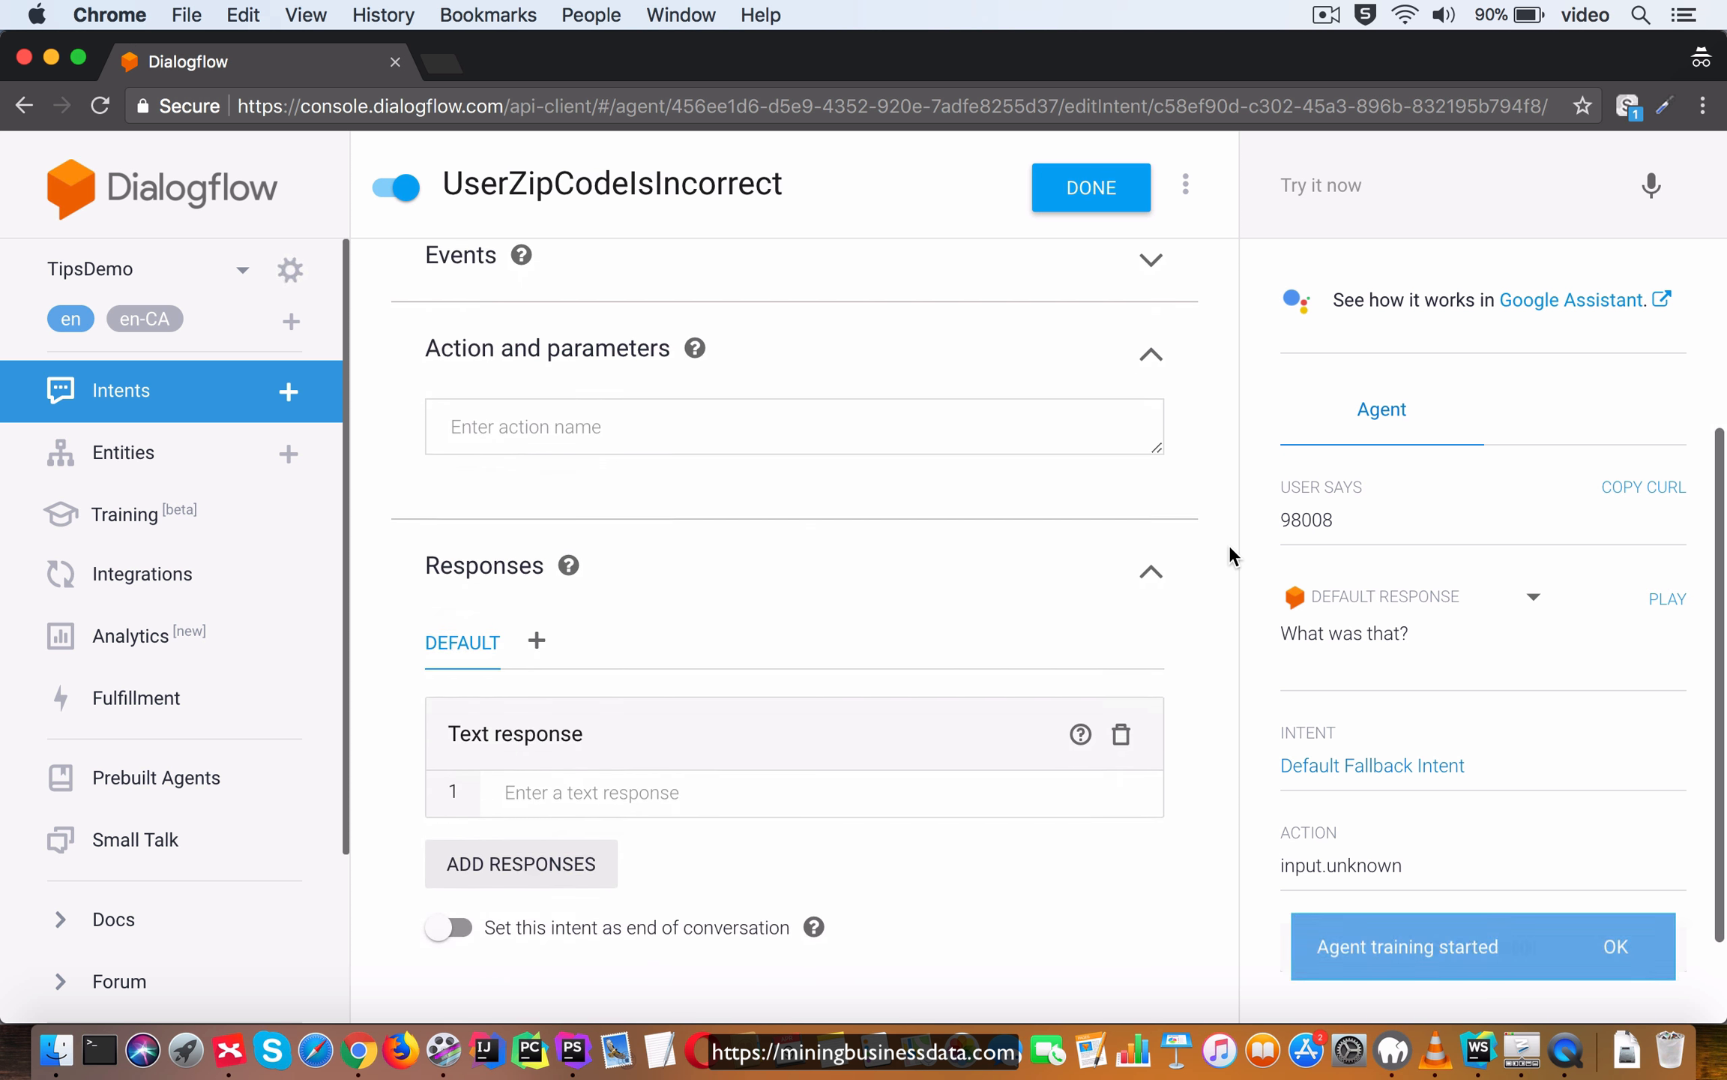
scroll(1221, 574, down, 2)
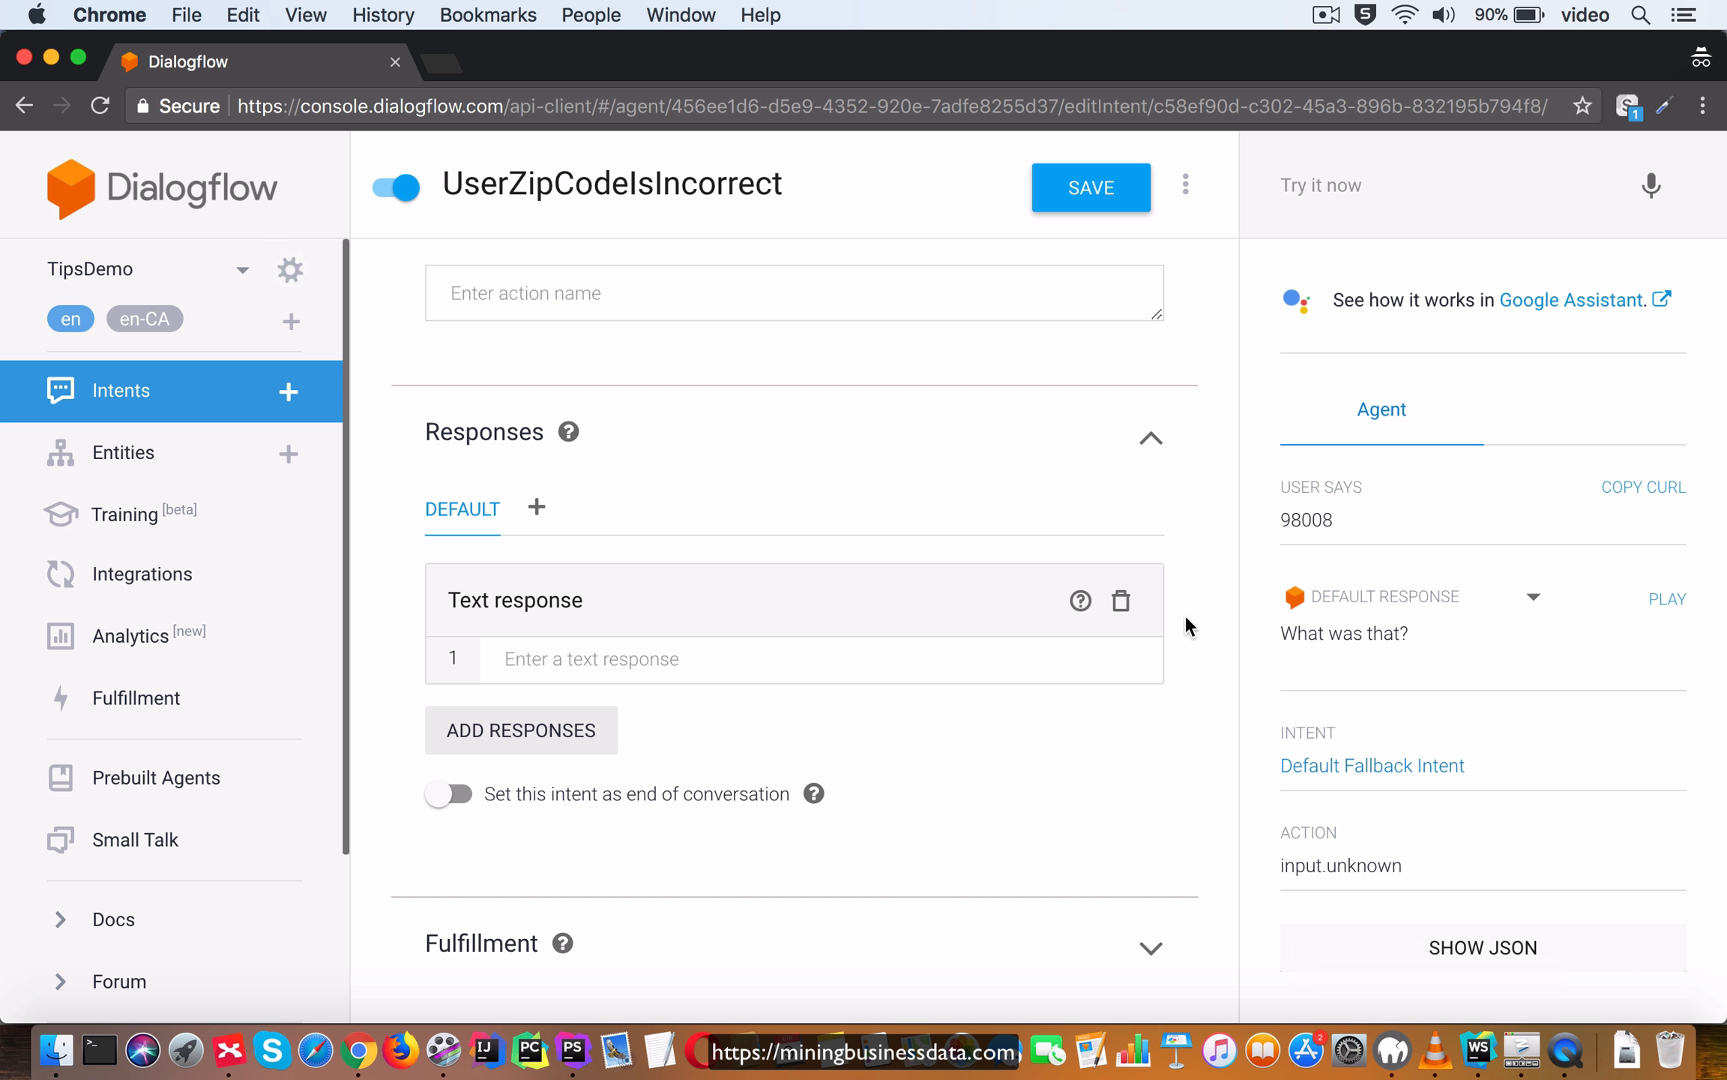
click(818, 650)
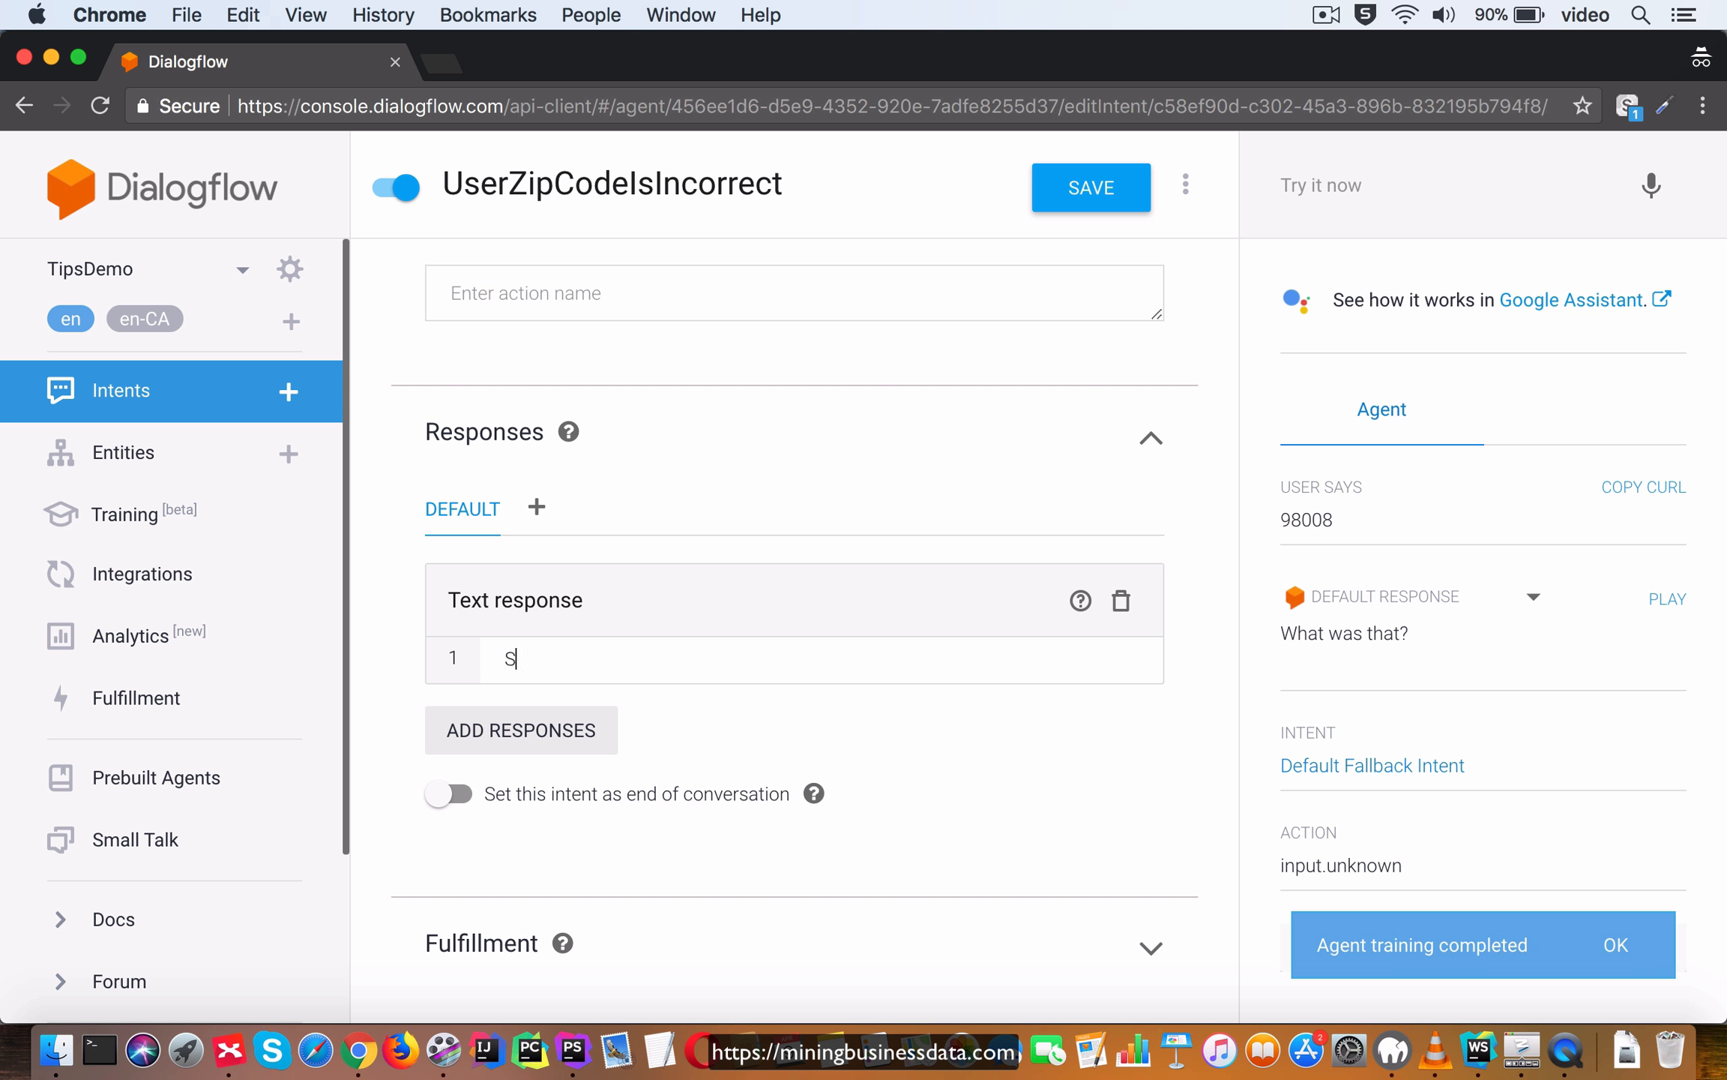
text(Sorry, I didn;t ge)
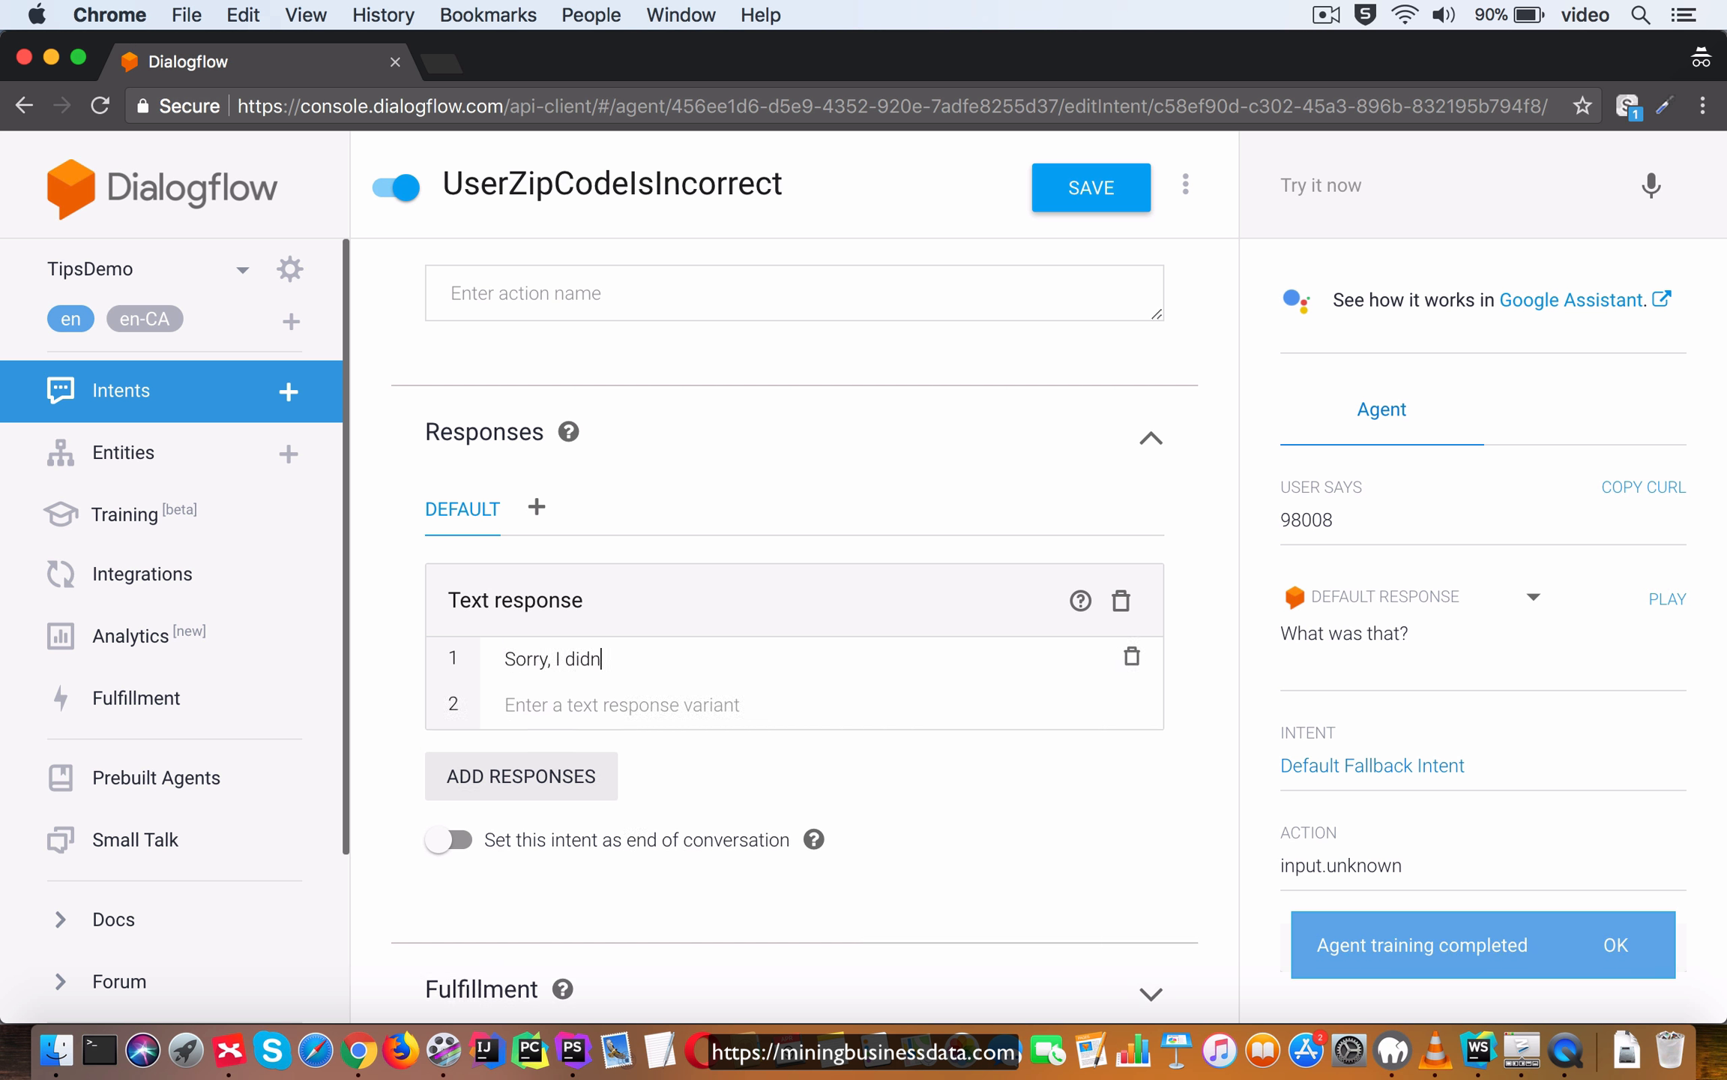
key(BackSpace)
key(BackSpace)
key(BackSpace)
key(BackSpace)
key(BackSpace)
text('t get that. P)
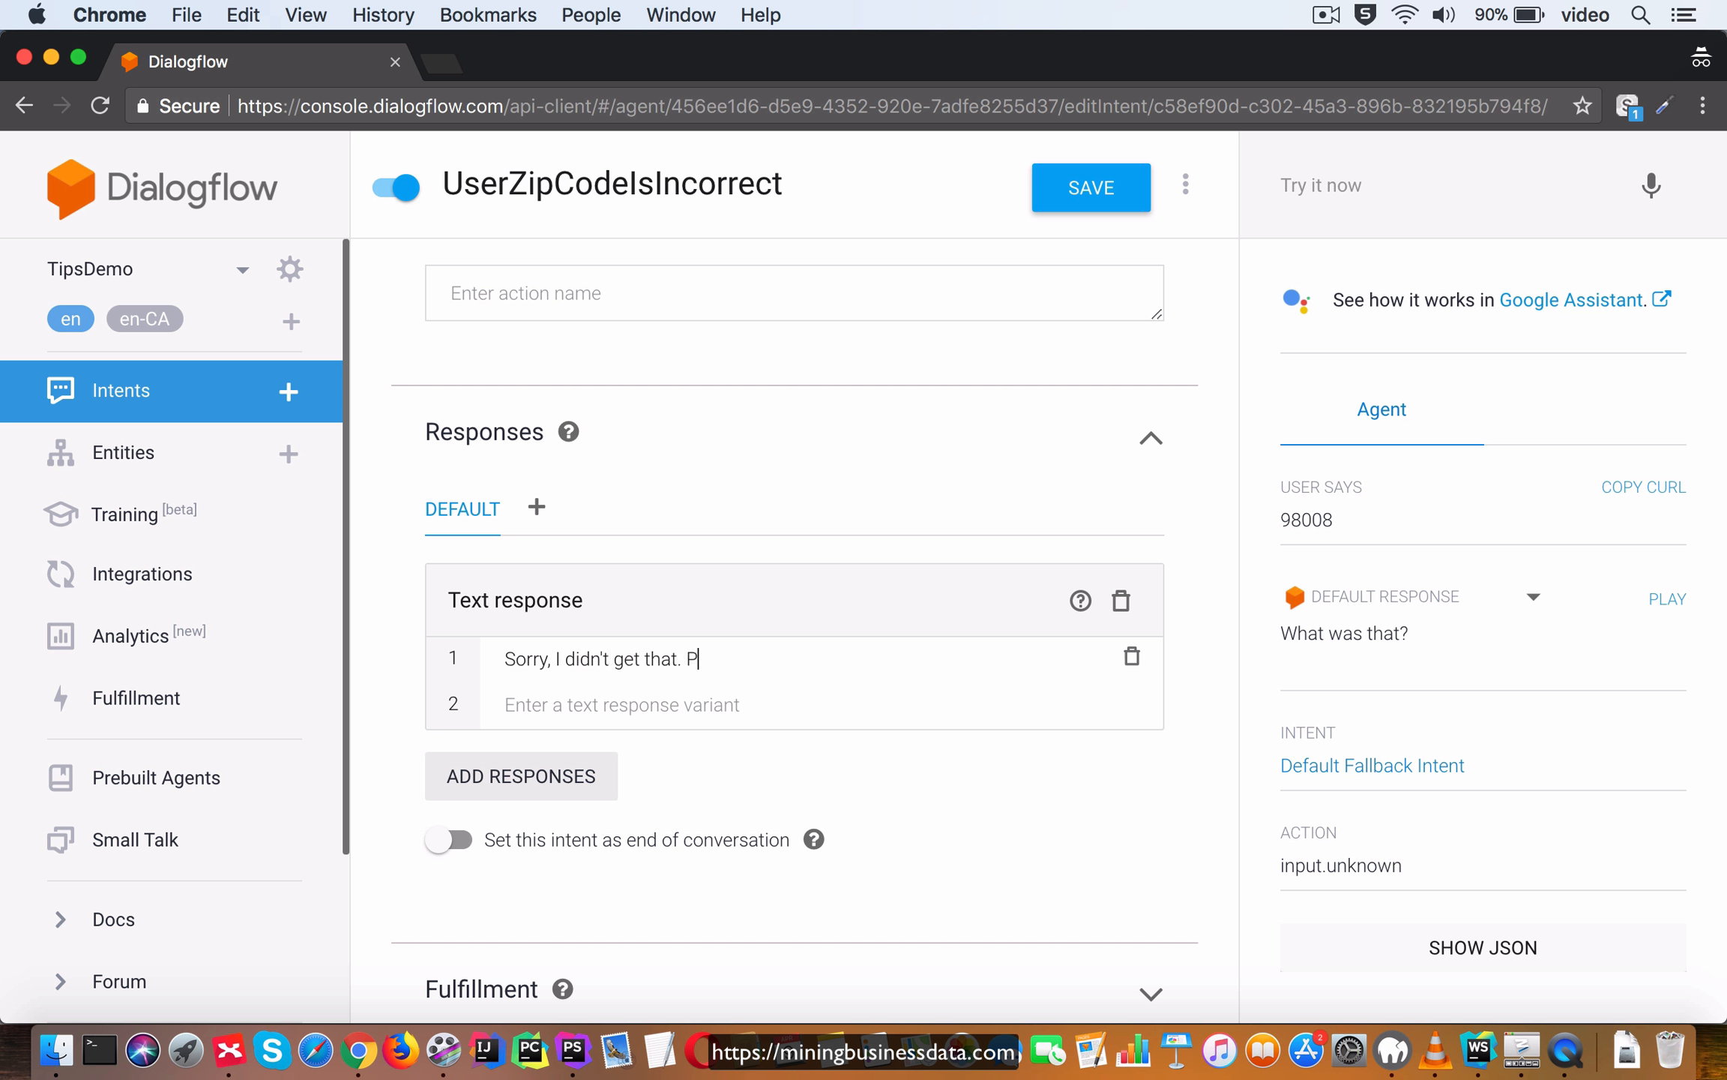
text(lease enter the zip cod)
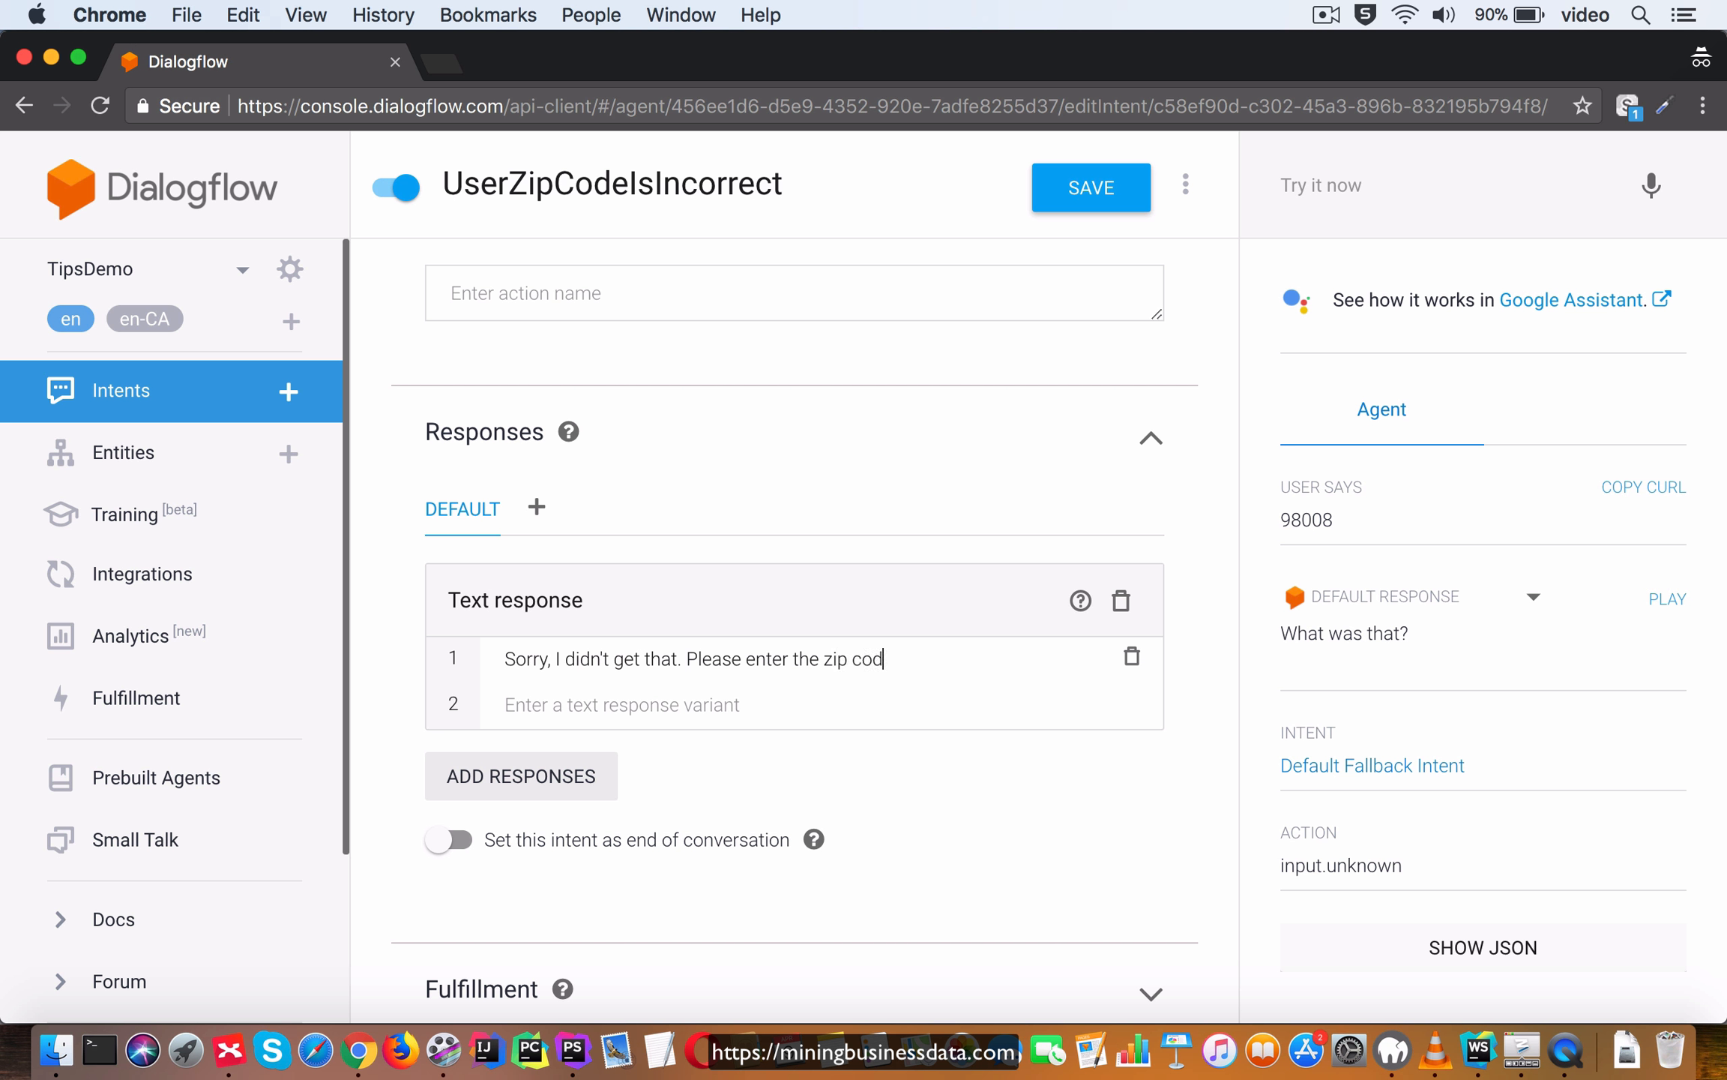
text(e in 5 digit format.)
click(1080, 216)
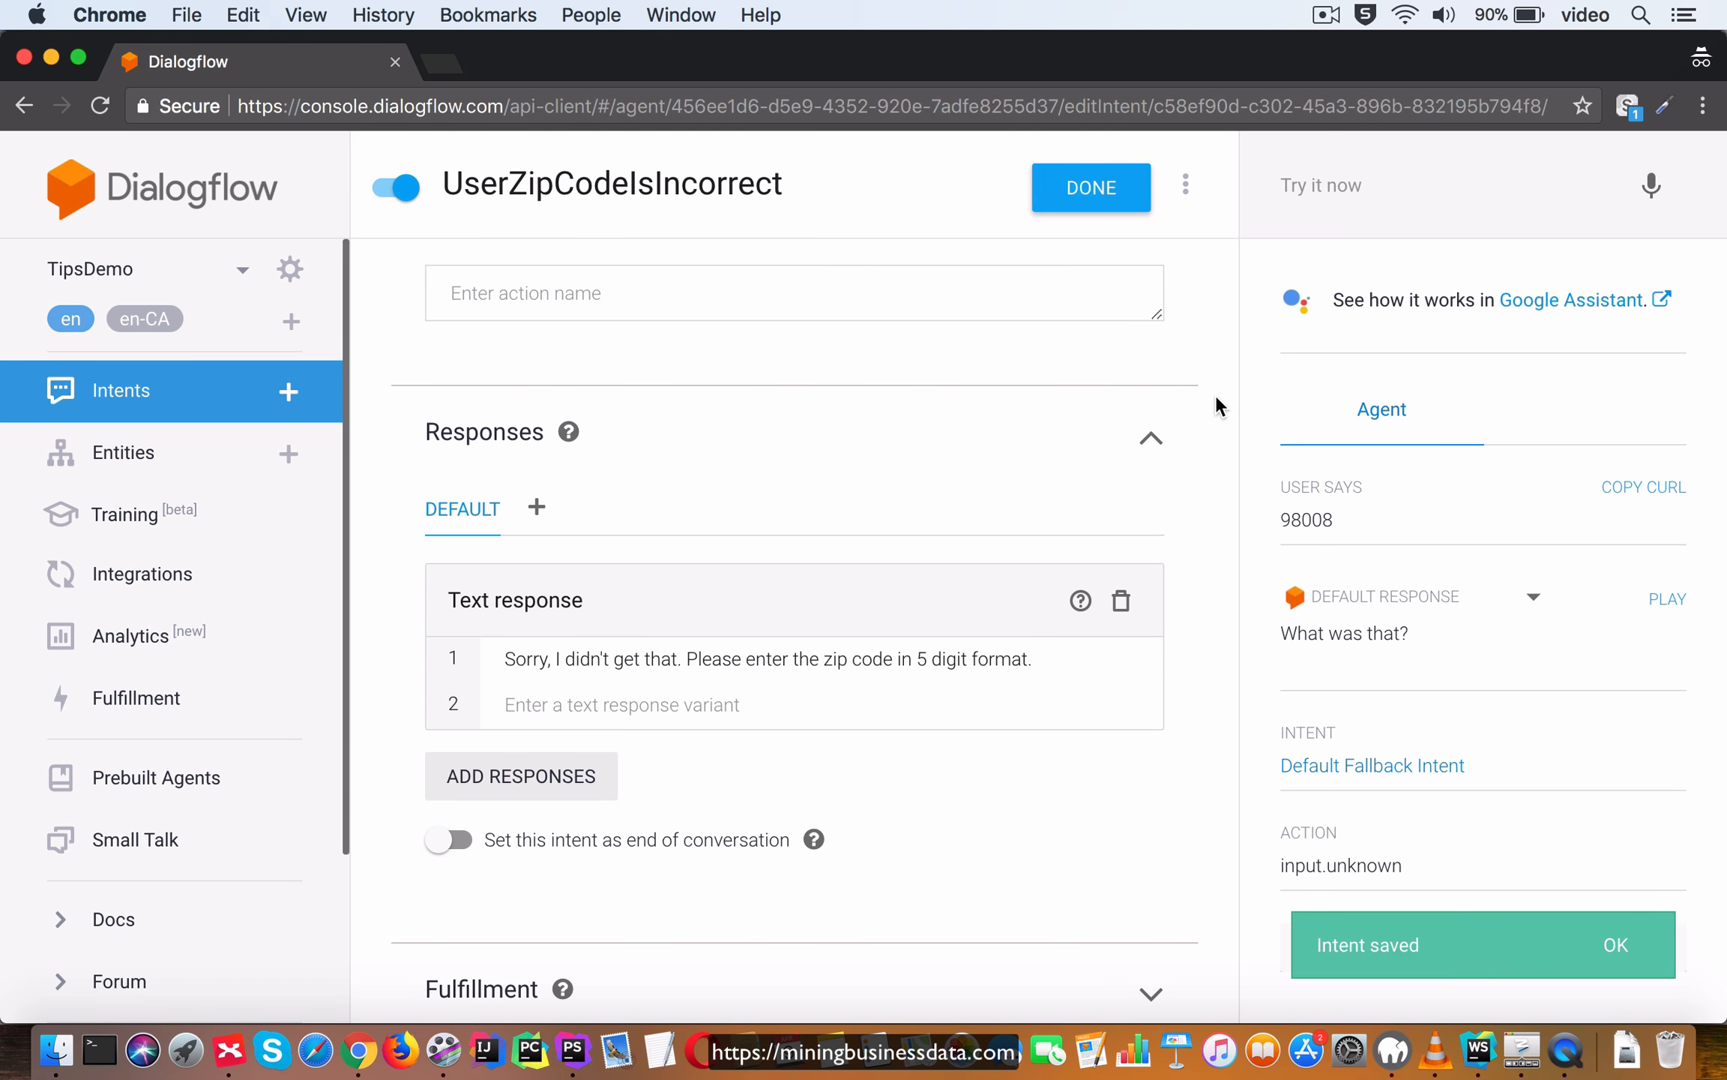
Add the output context awaiting_zip_code to the UserZipCodeIsIncorrect intent and set its lifespan to 1.
scroll(1216, 400, up, 10)
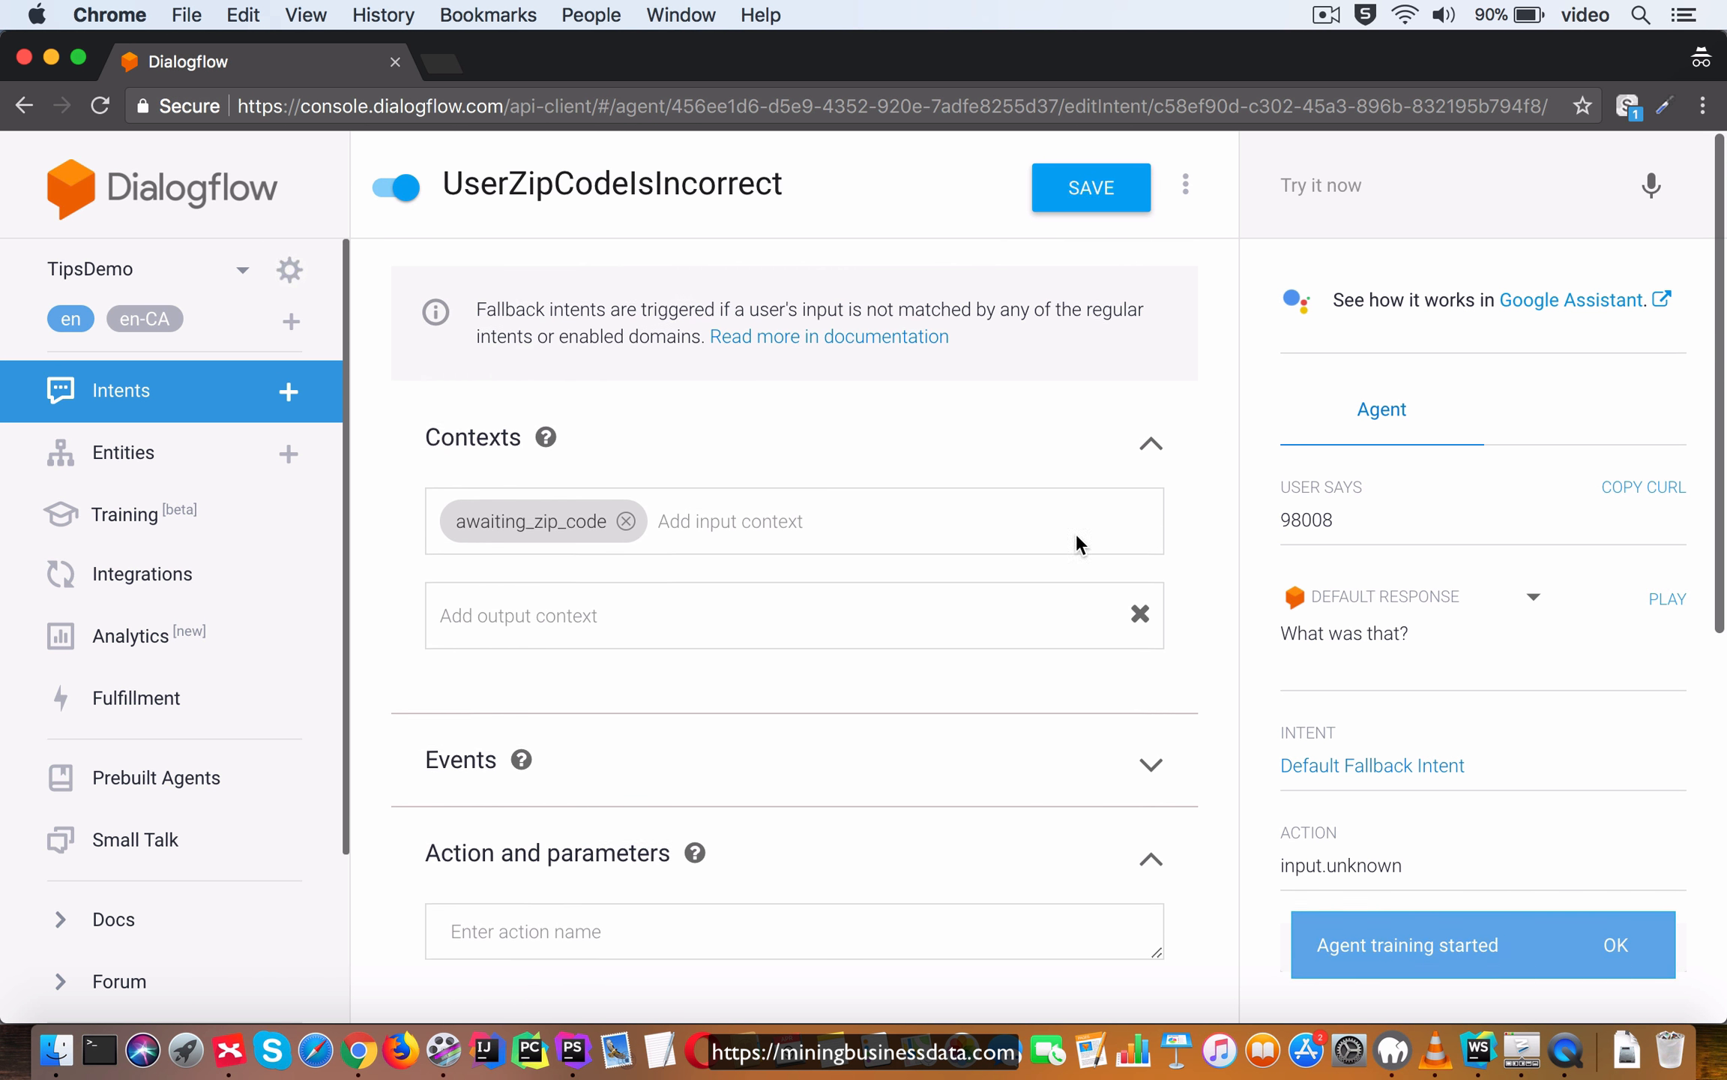
click(637, 619)
text(aw)
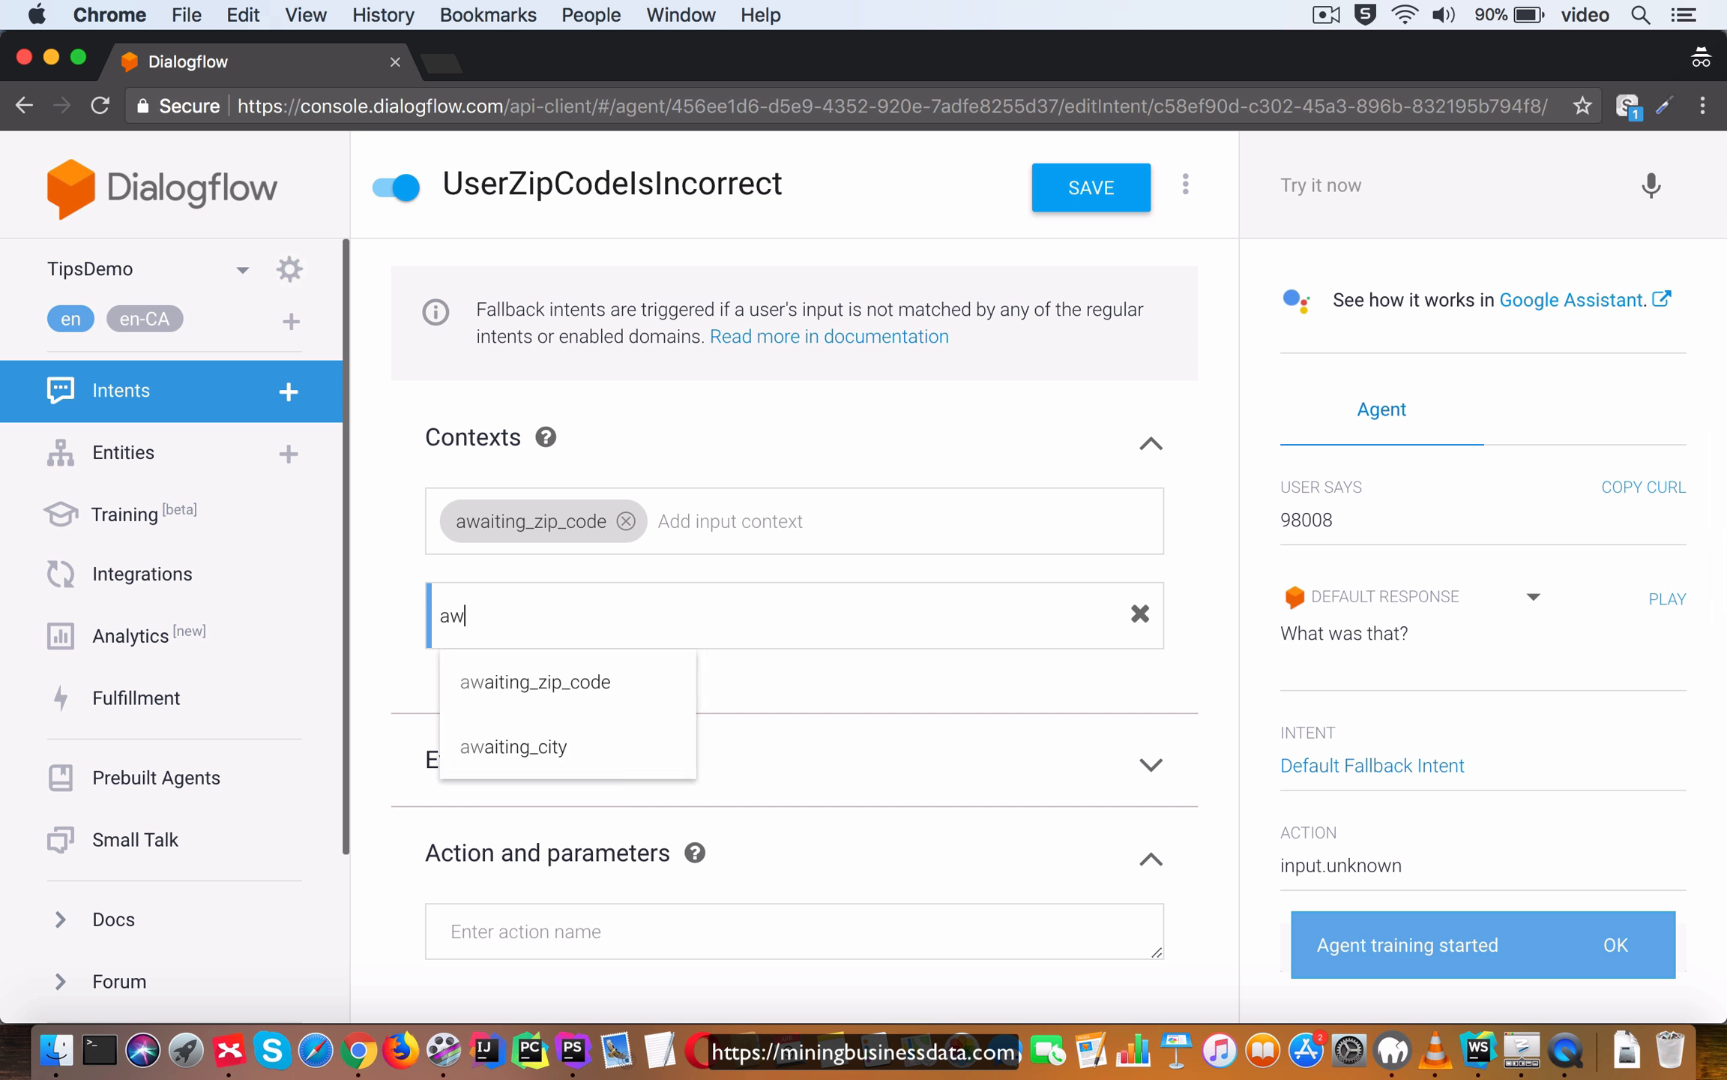
click(597, 682)
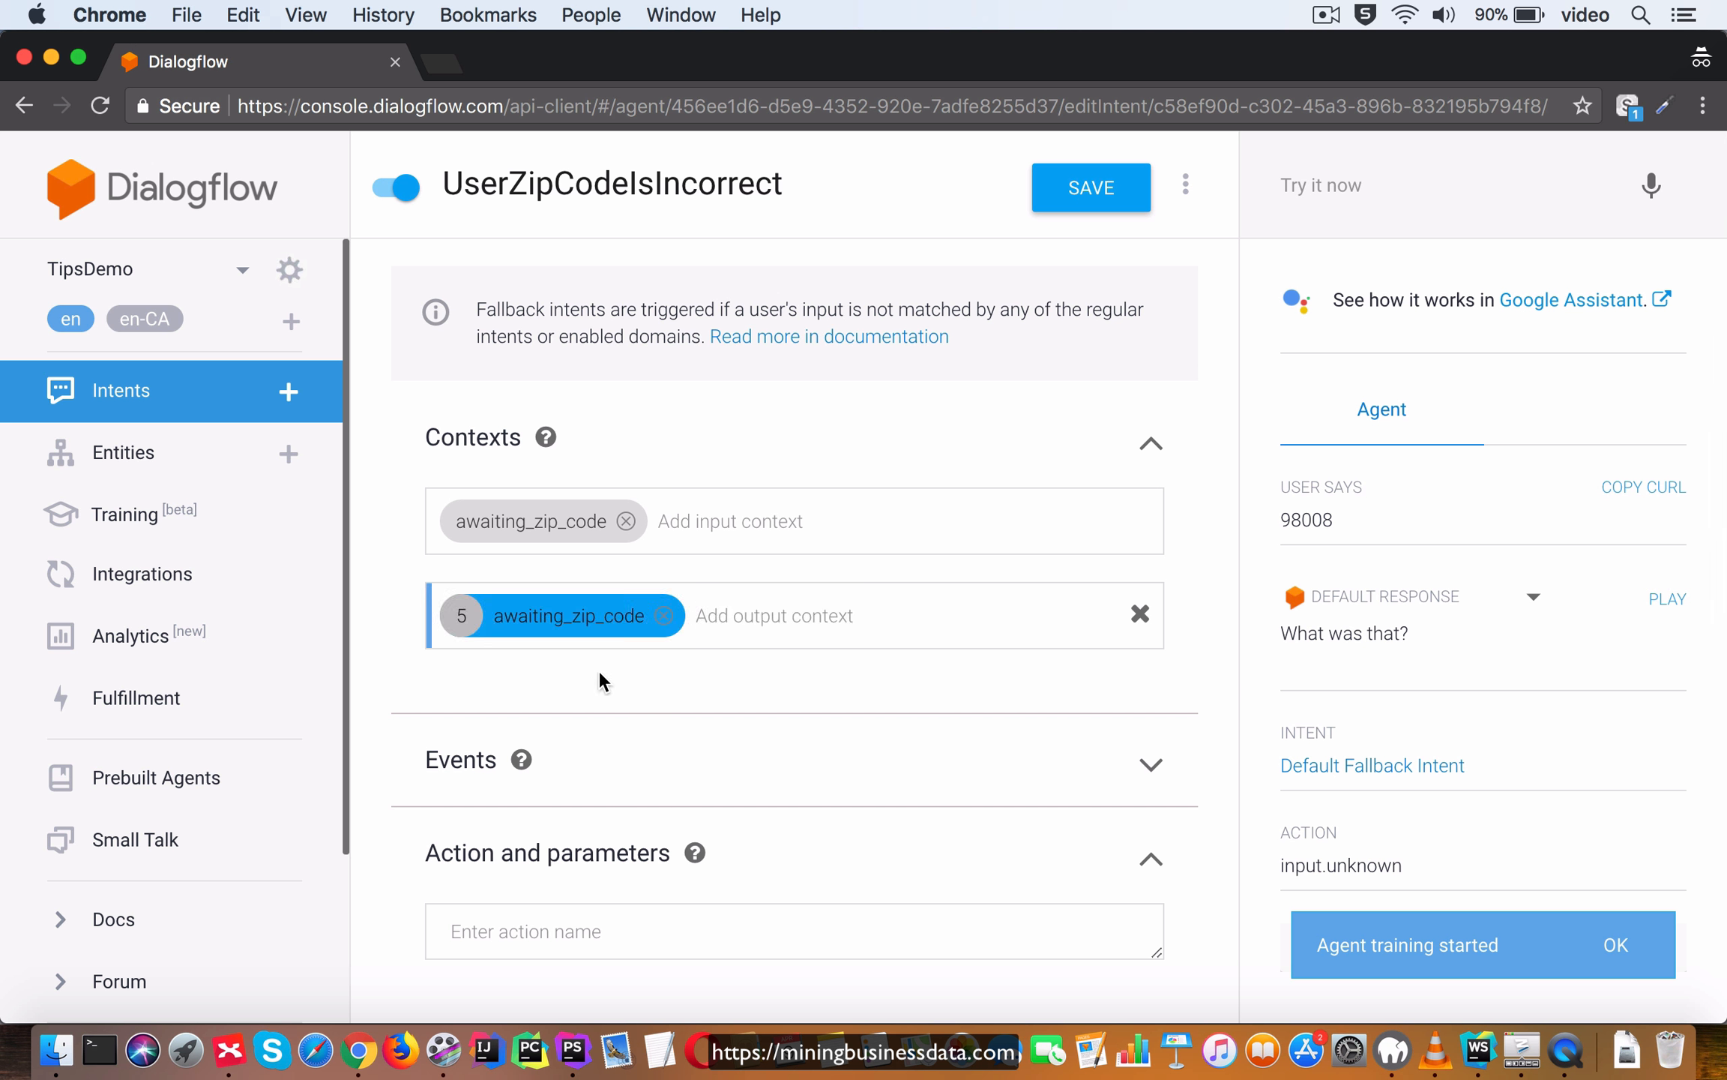
double_click(448, 605)
text(1)
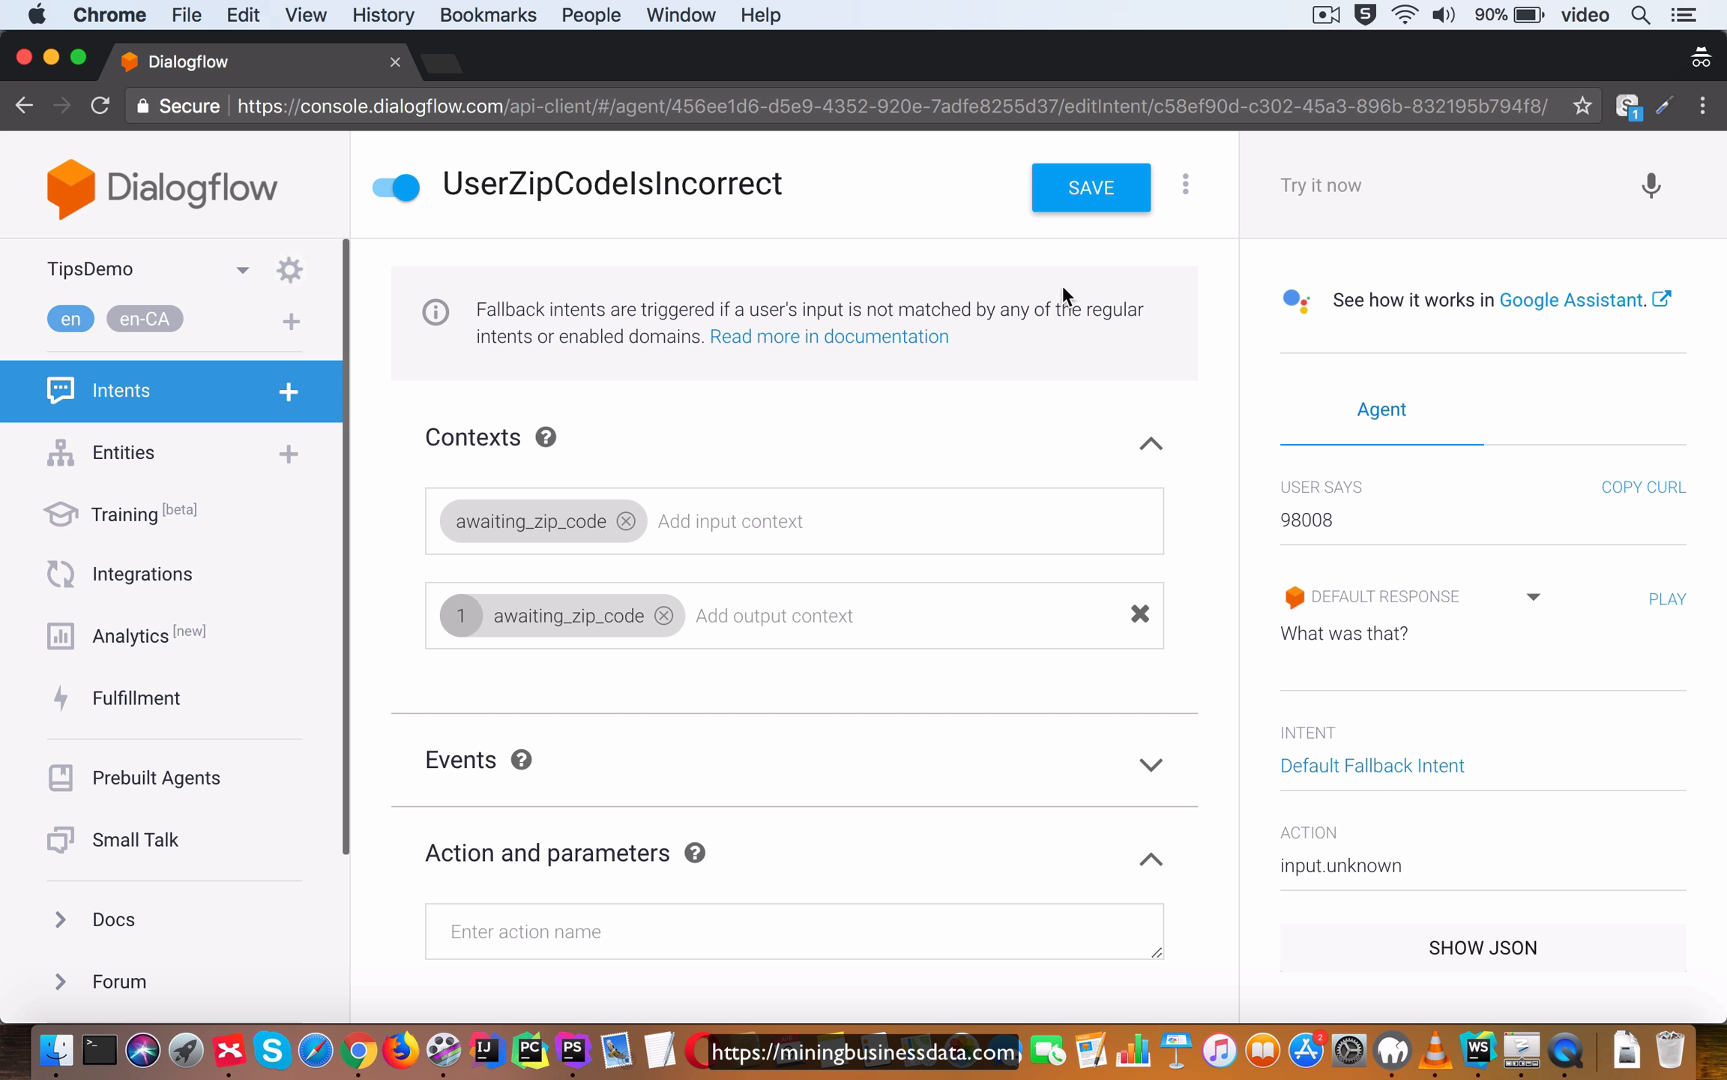
Save the UserZipCodeIsIncorrect intent and review its contexts and text response.
click(1092, 196)
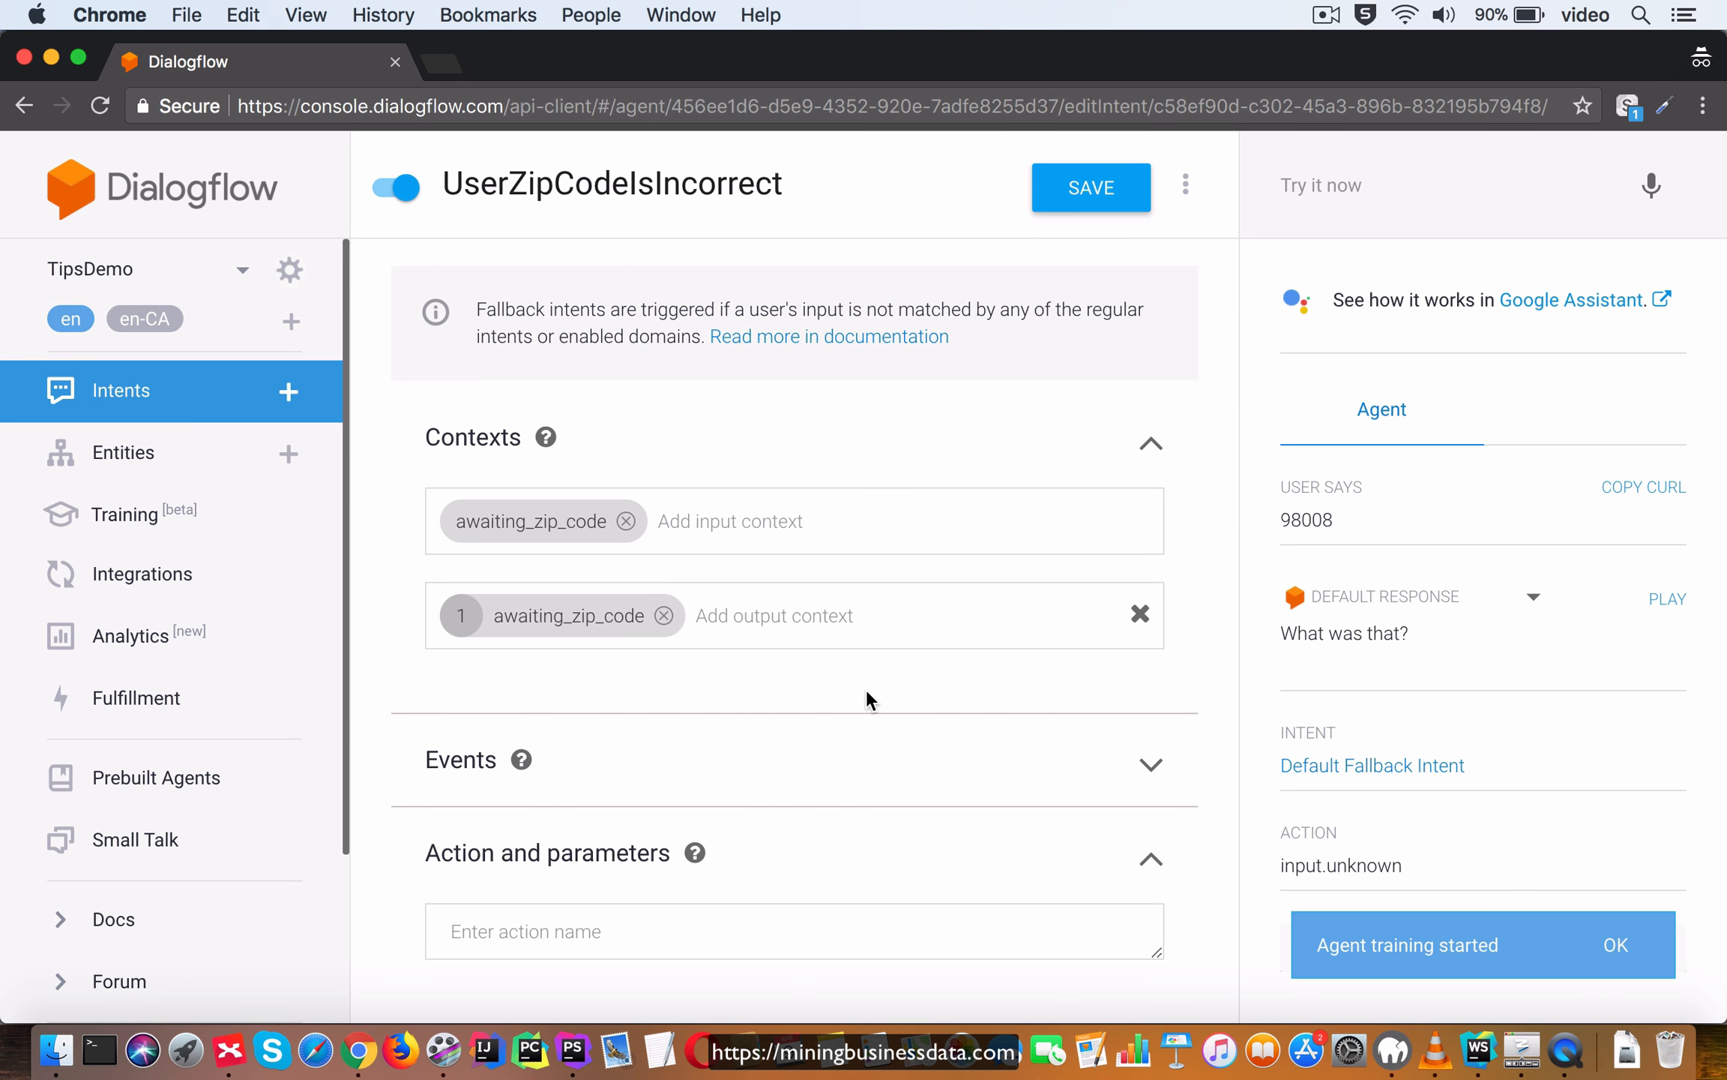
scroll(1216, 592, down, 2)
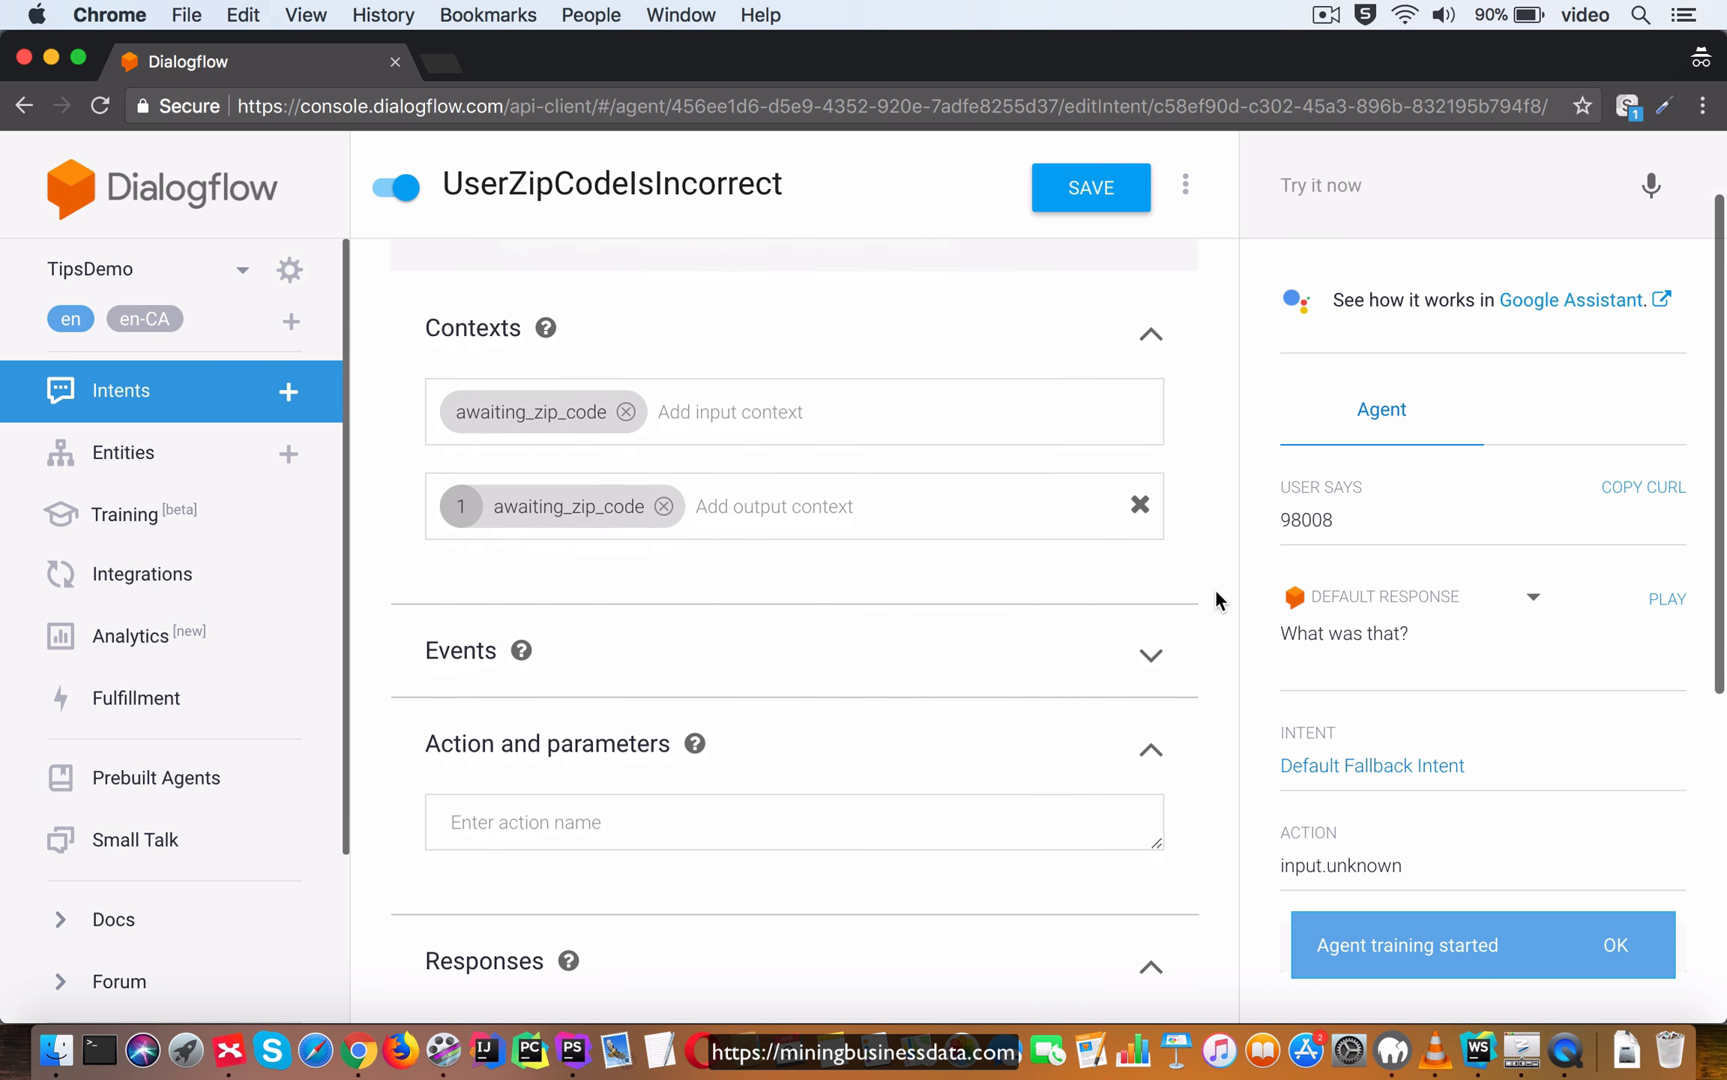
scroll(1216, 599, down, 2)
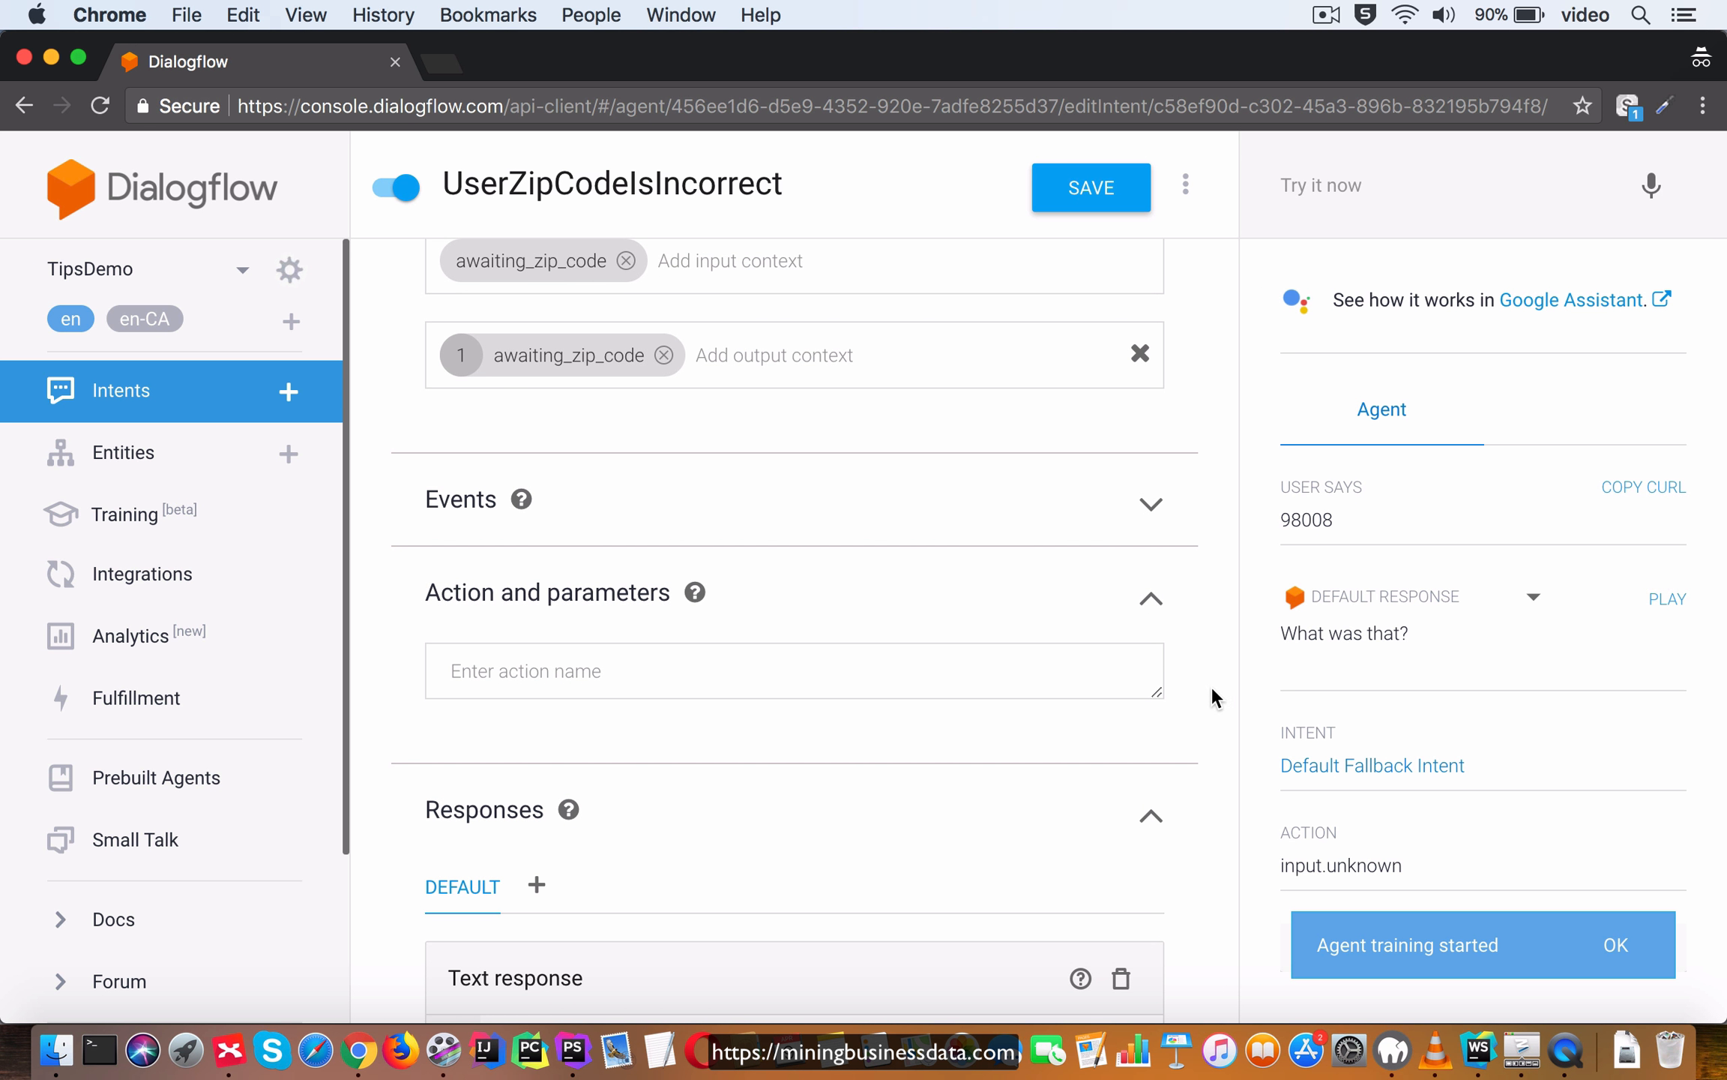
scroll(1211, 685, down, 5)
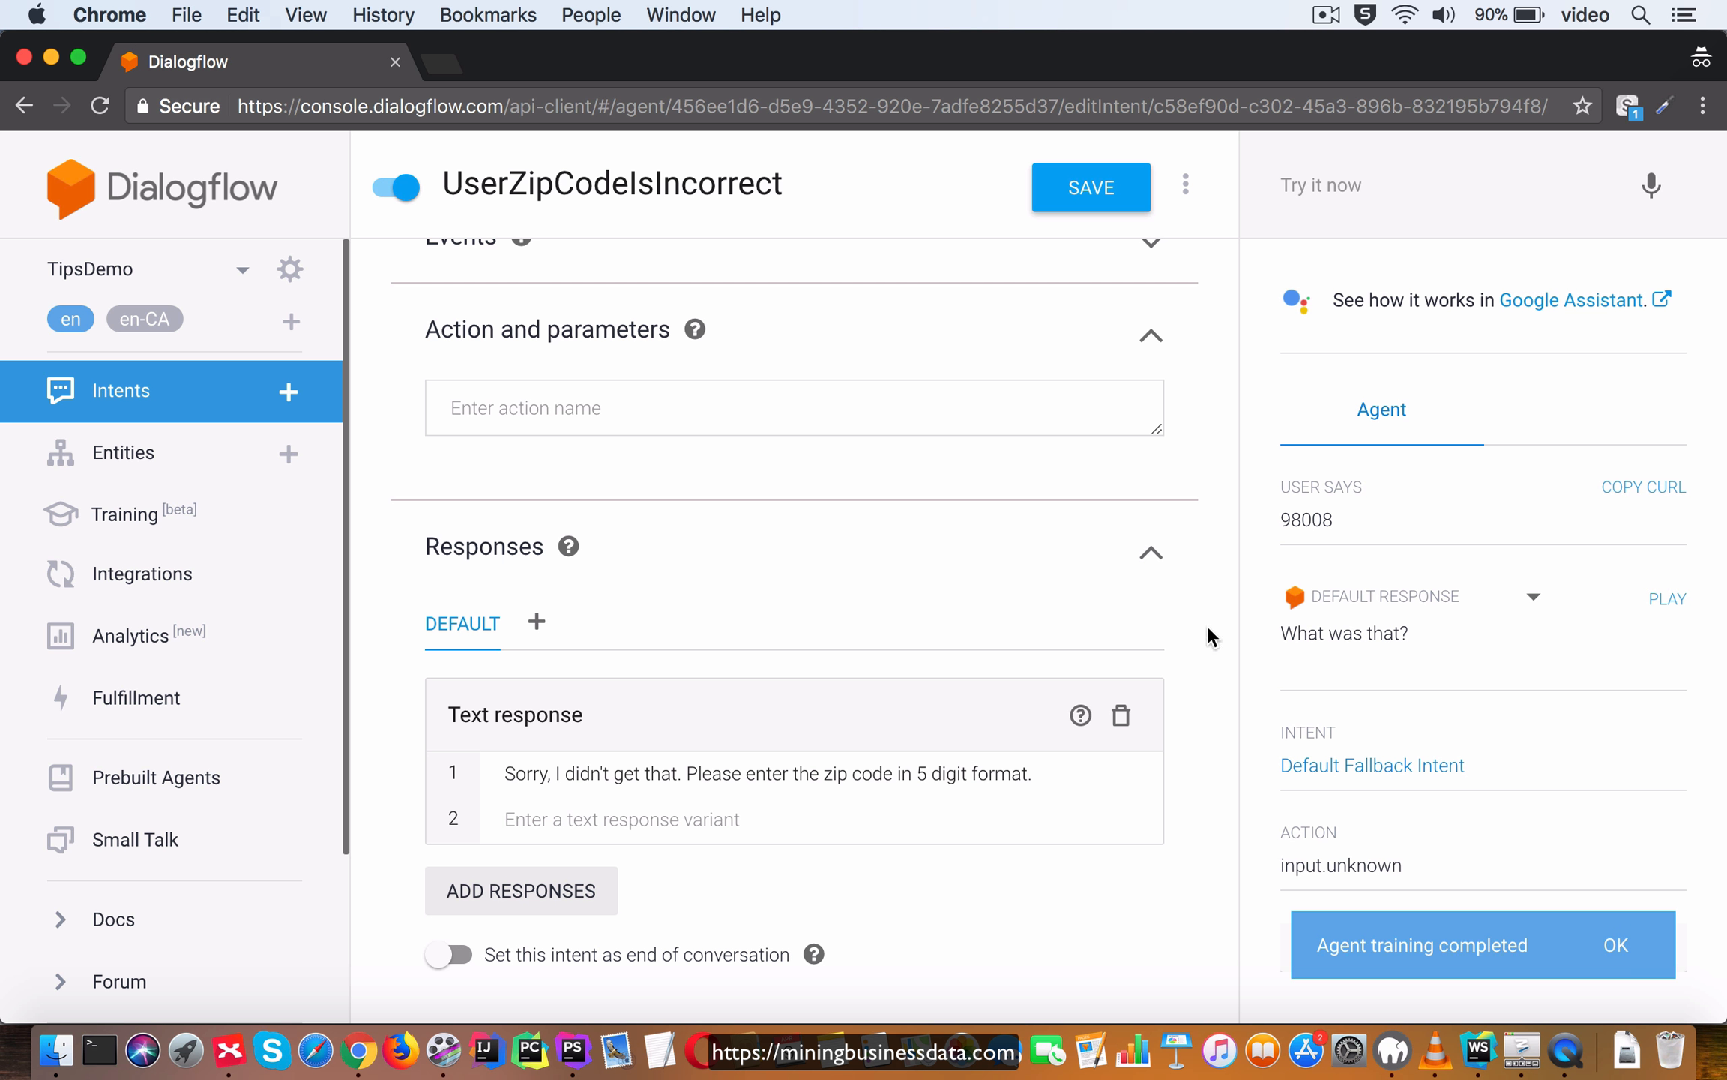
Return to the intents list and test the agent with the messages "hello", "CS234" and "it is 98007".
click(196, 396)
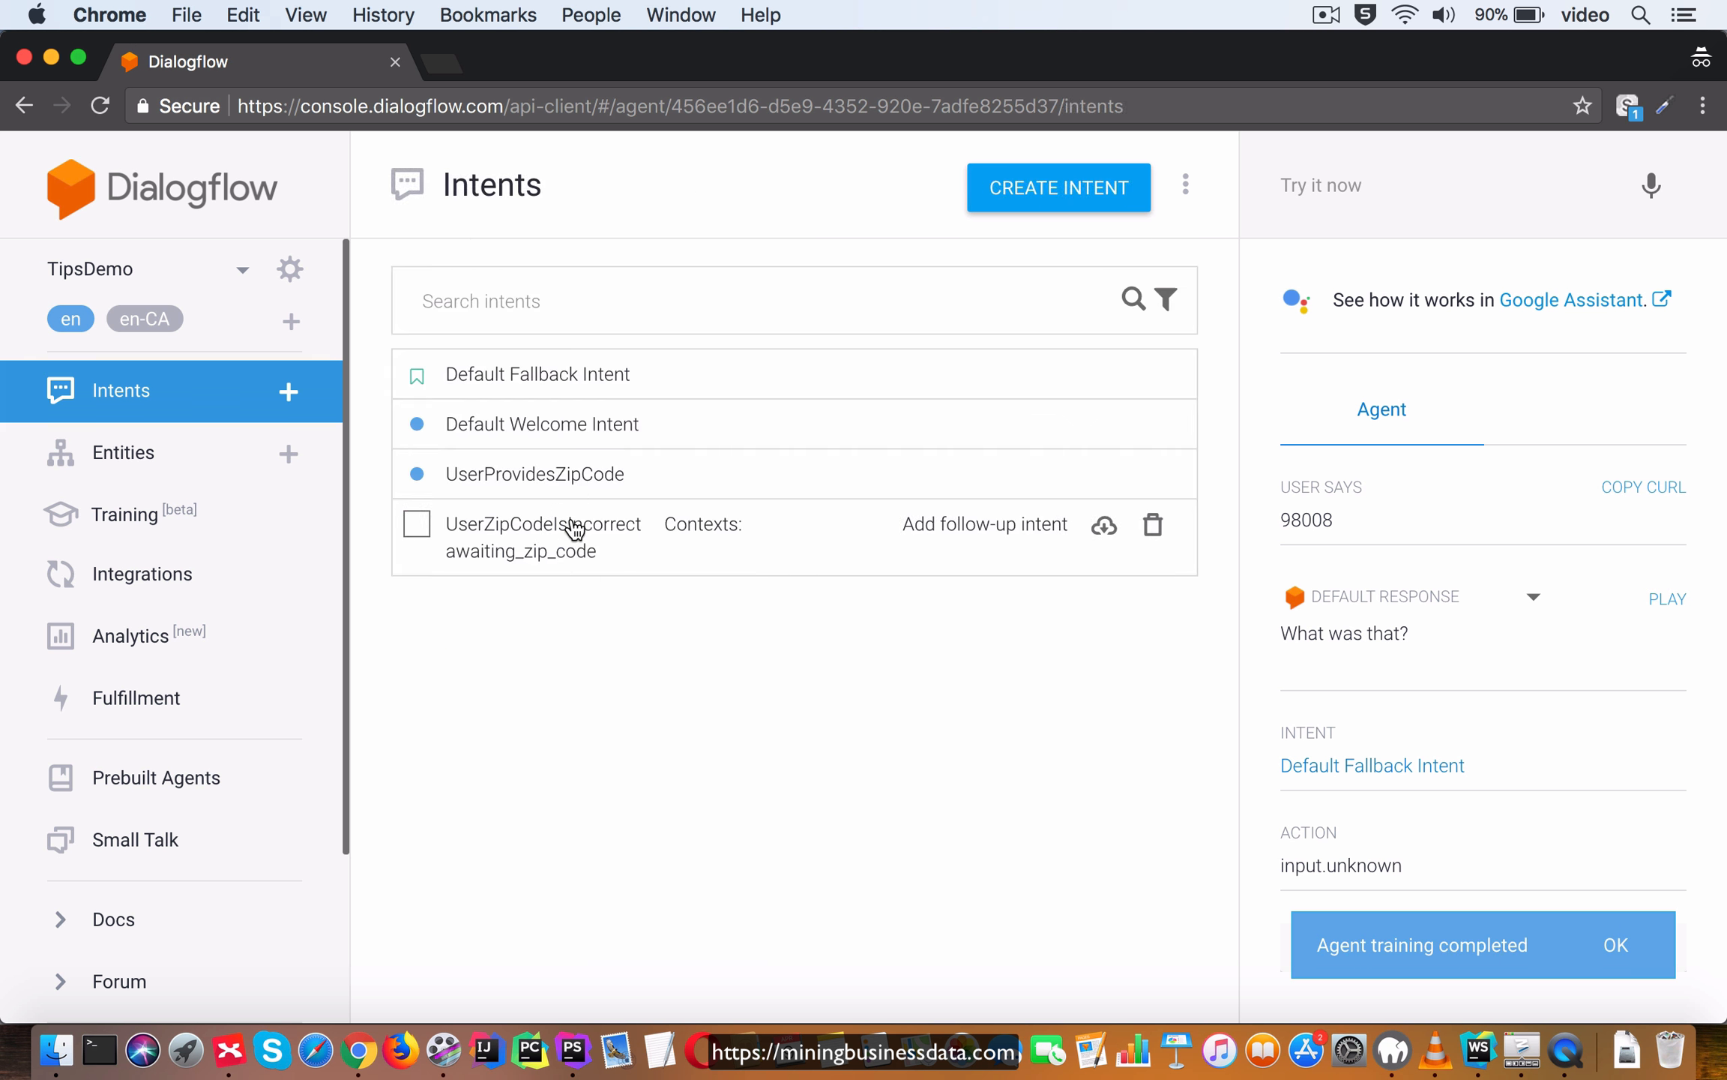
click(1358, 187)
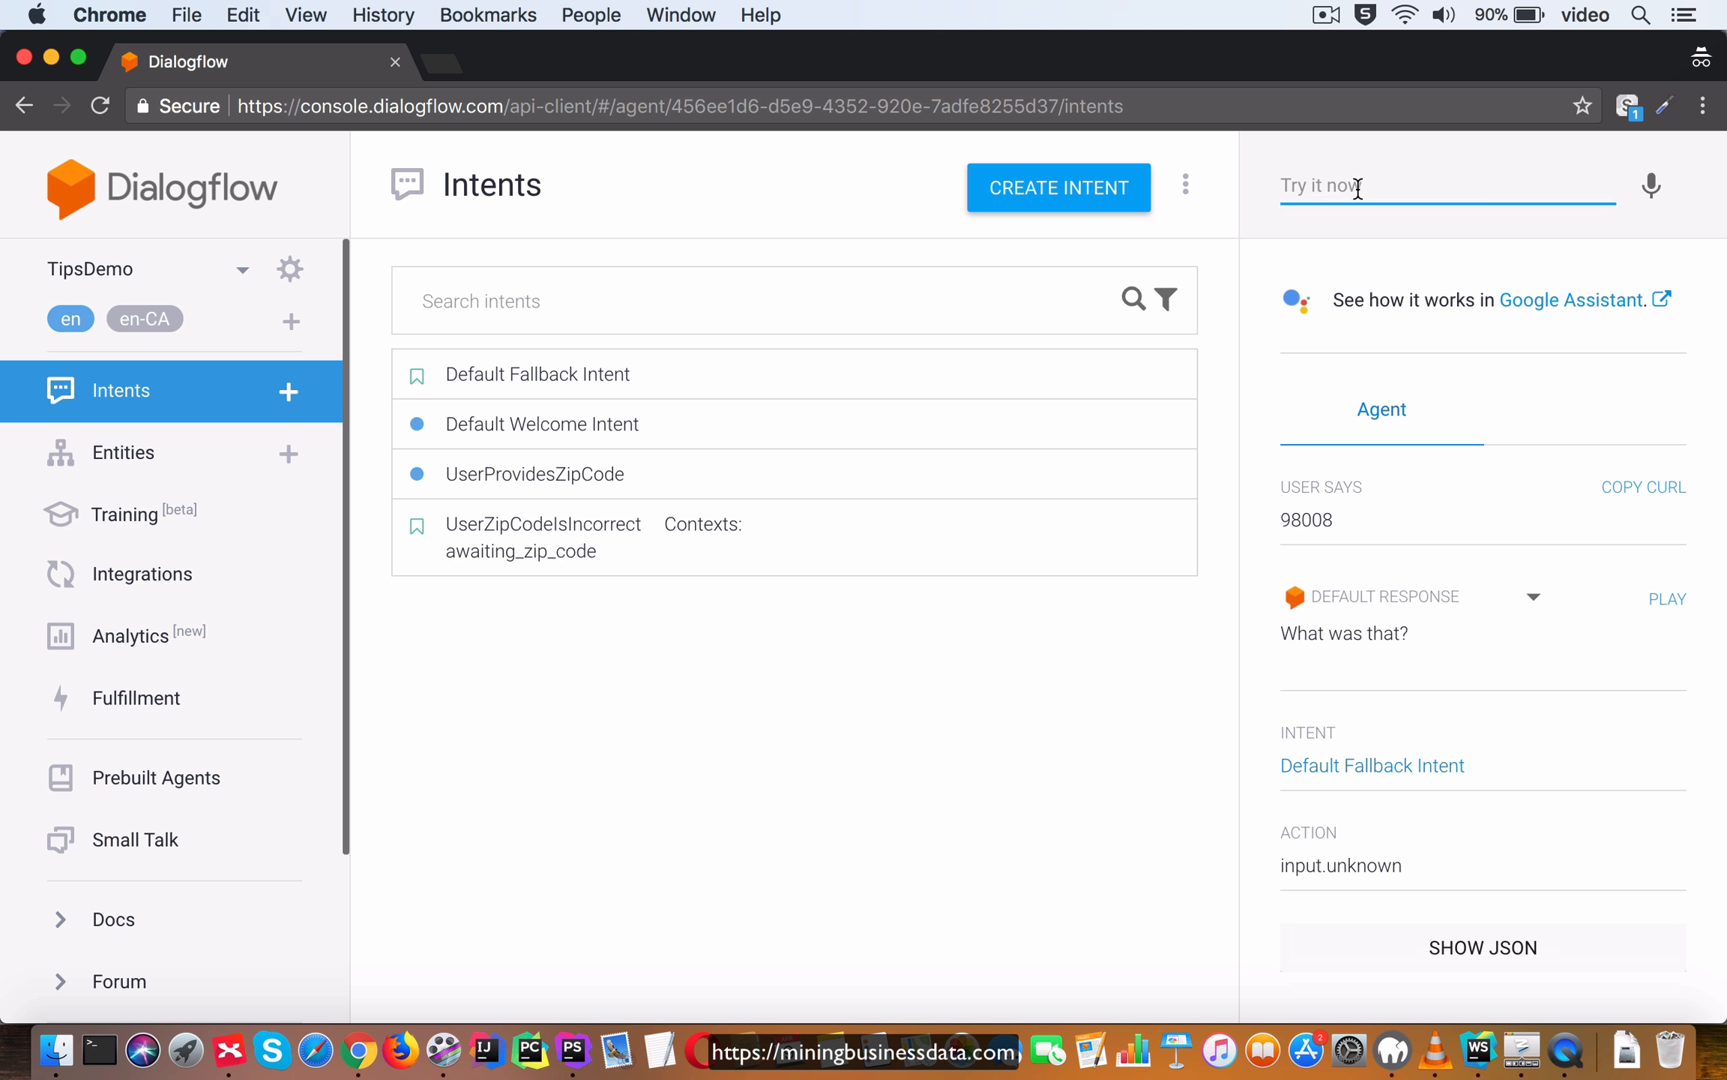
text(hello)
key(Return)
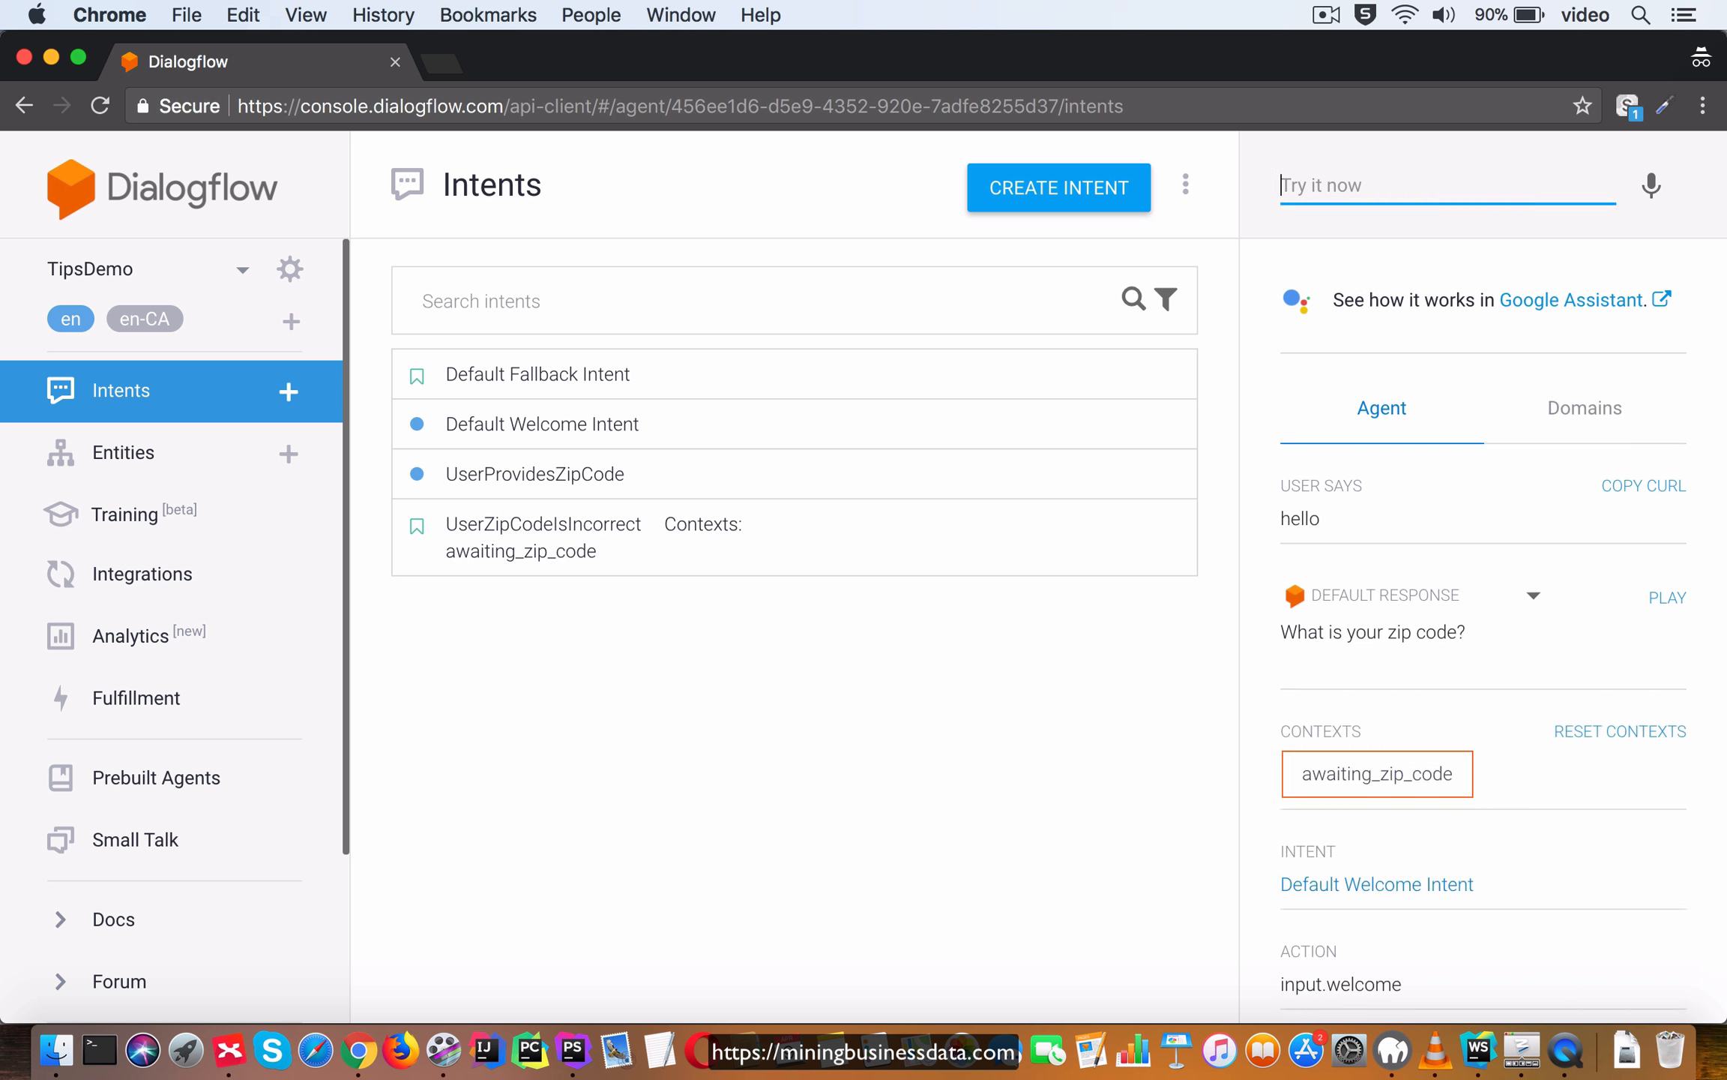
text(CS234)
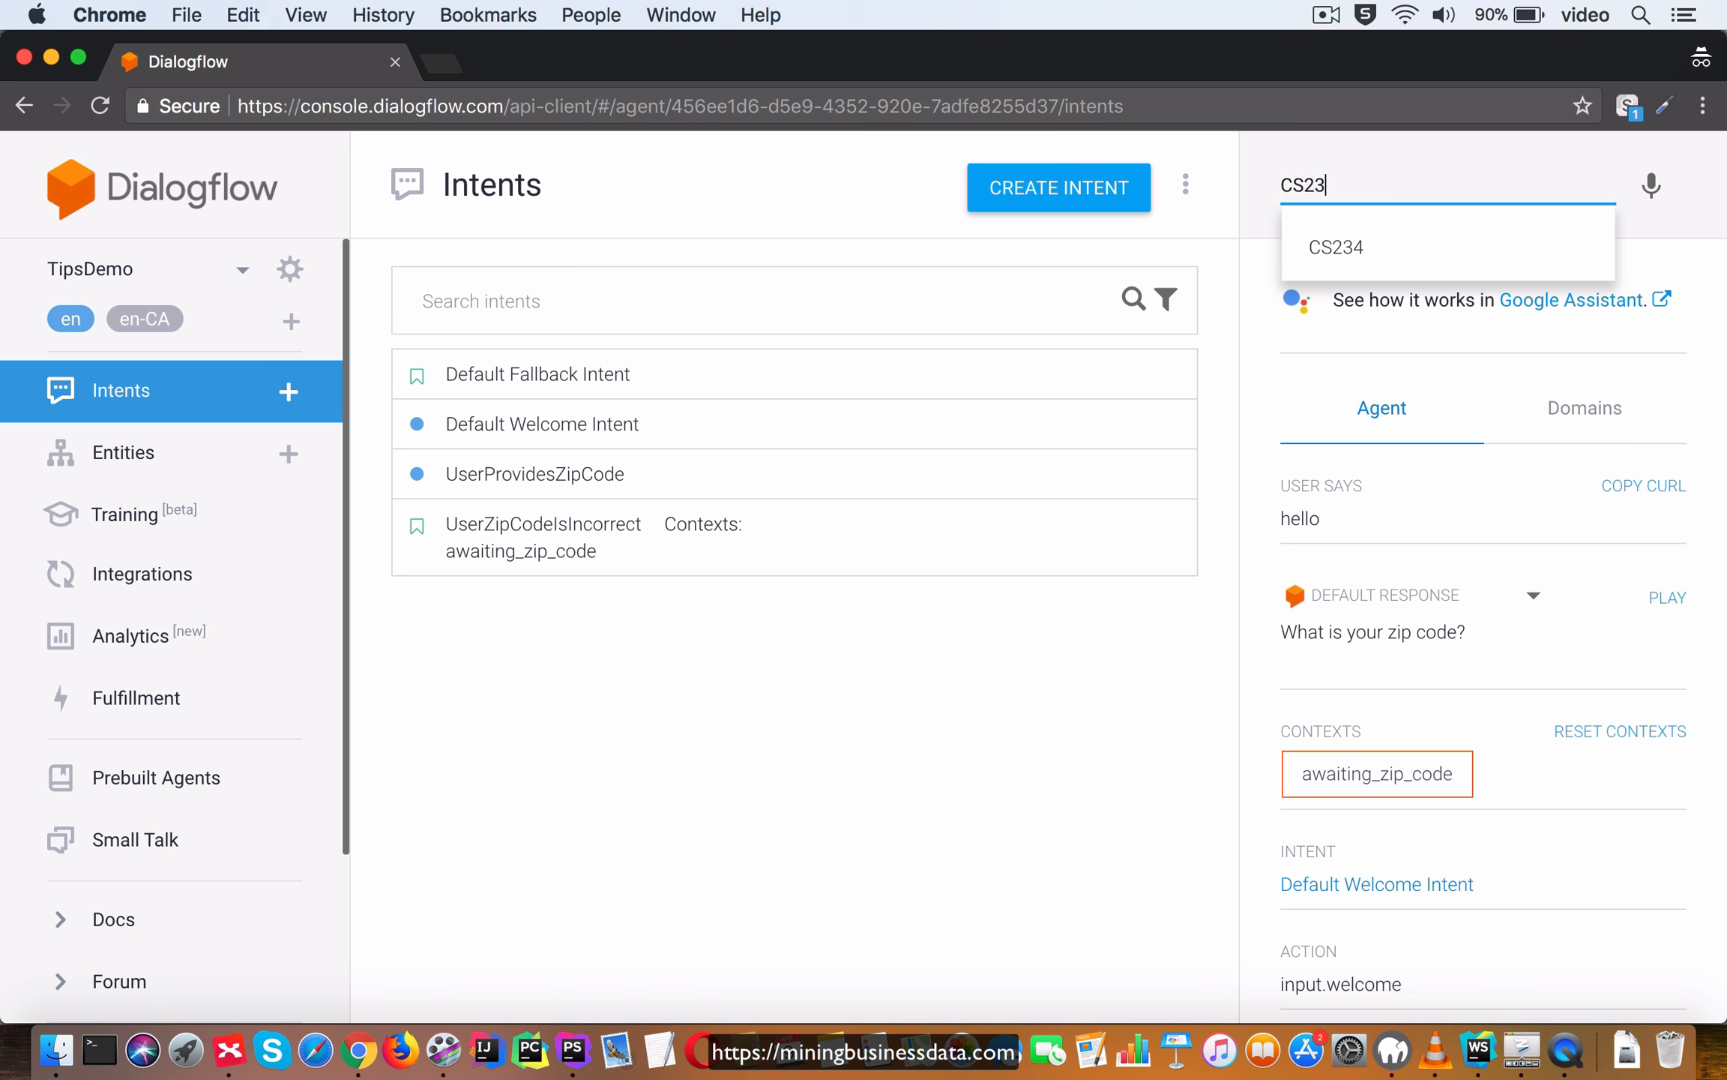
key(Return)
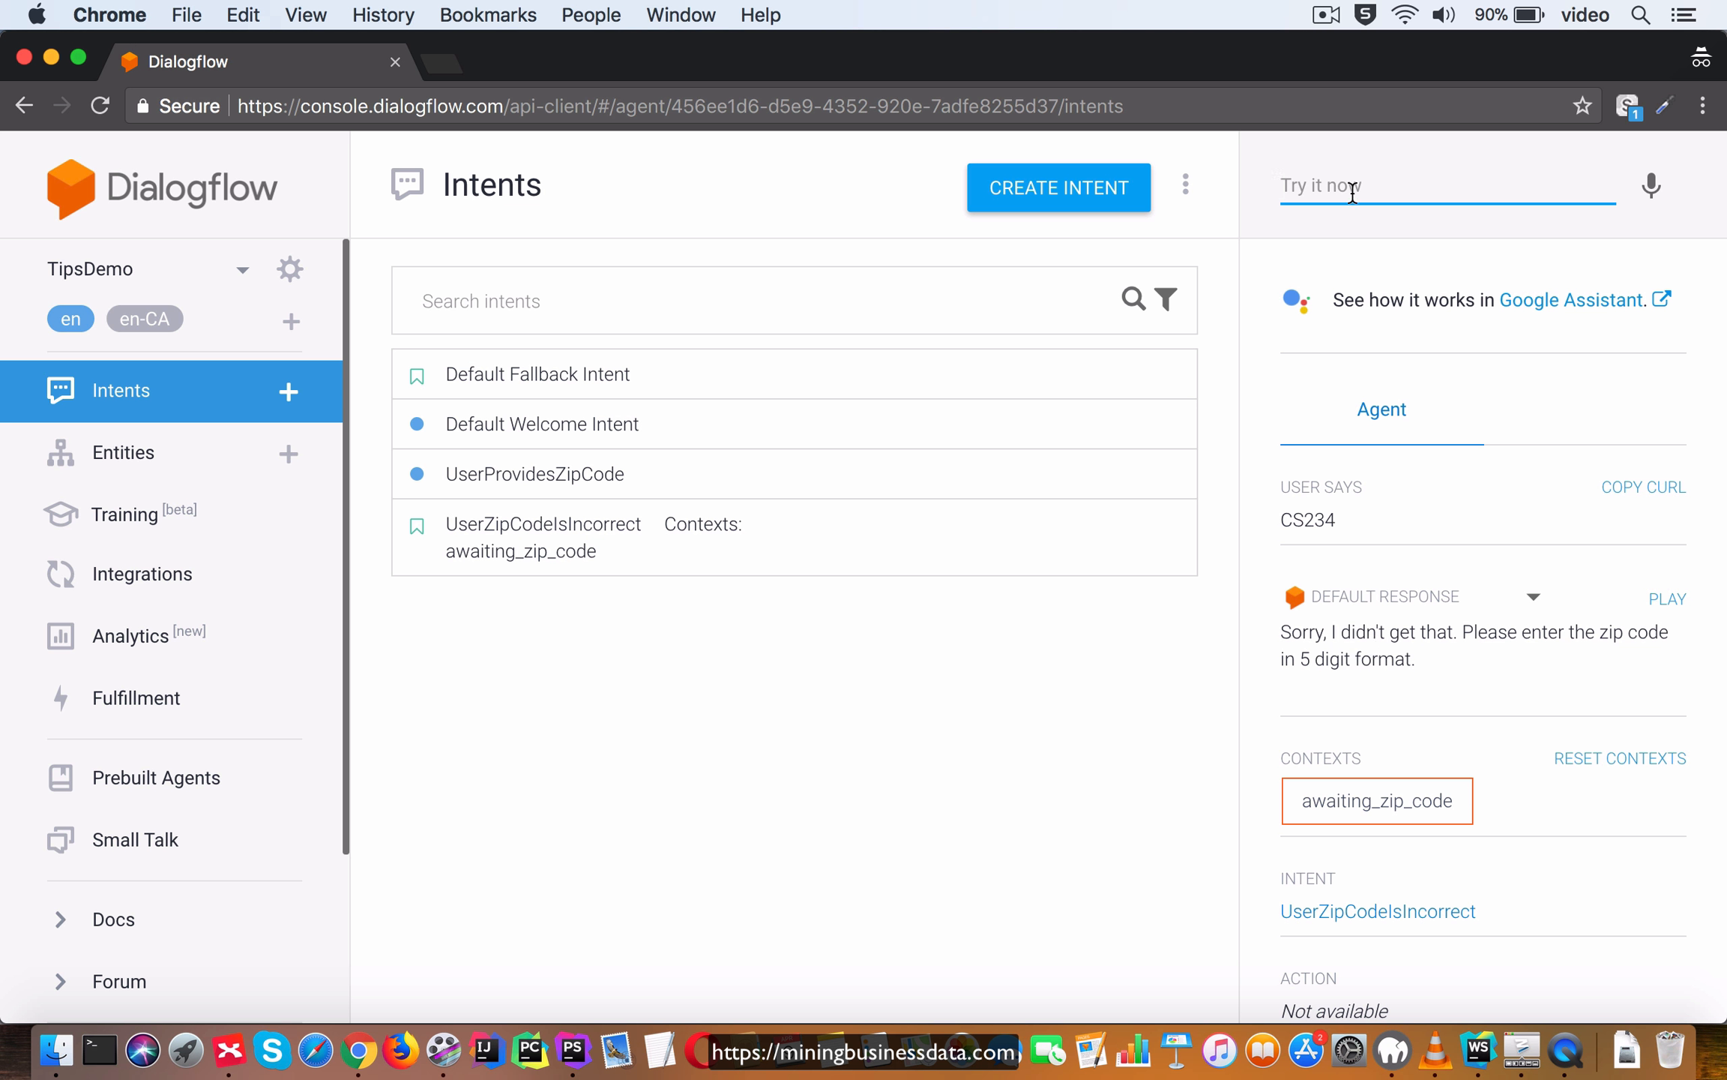
text(it is )
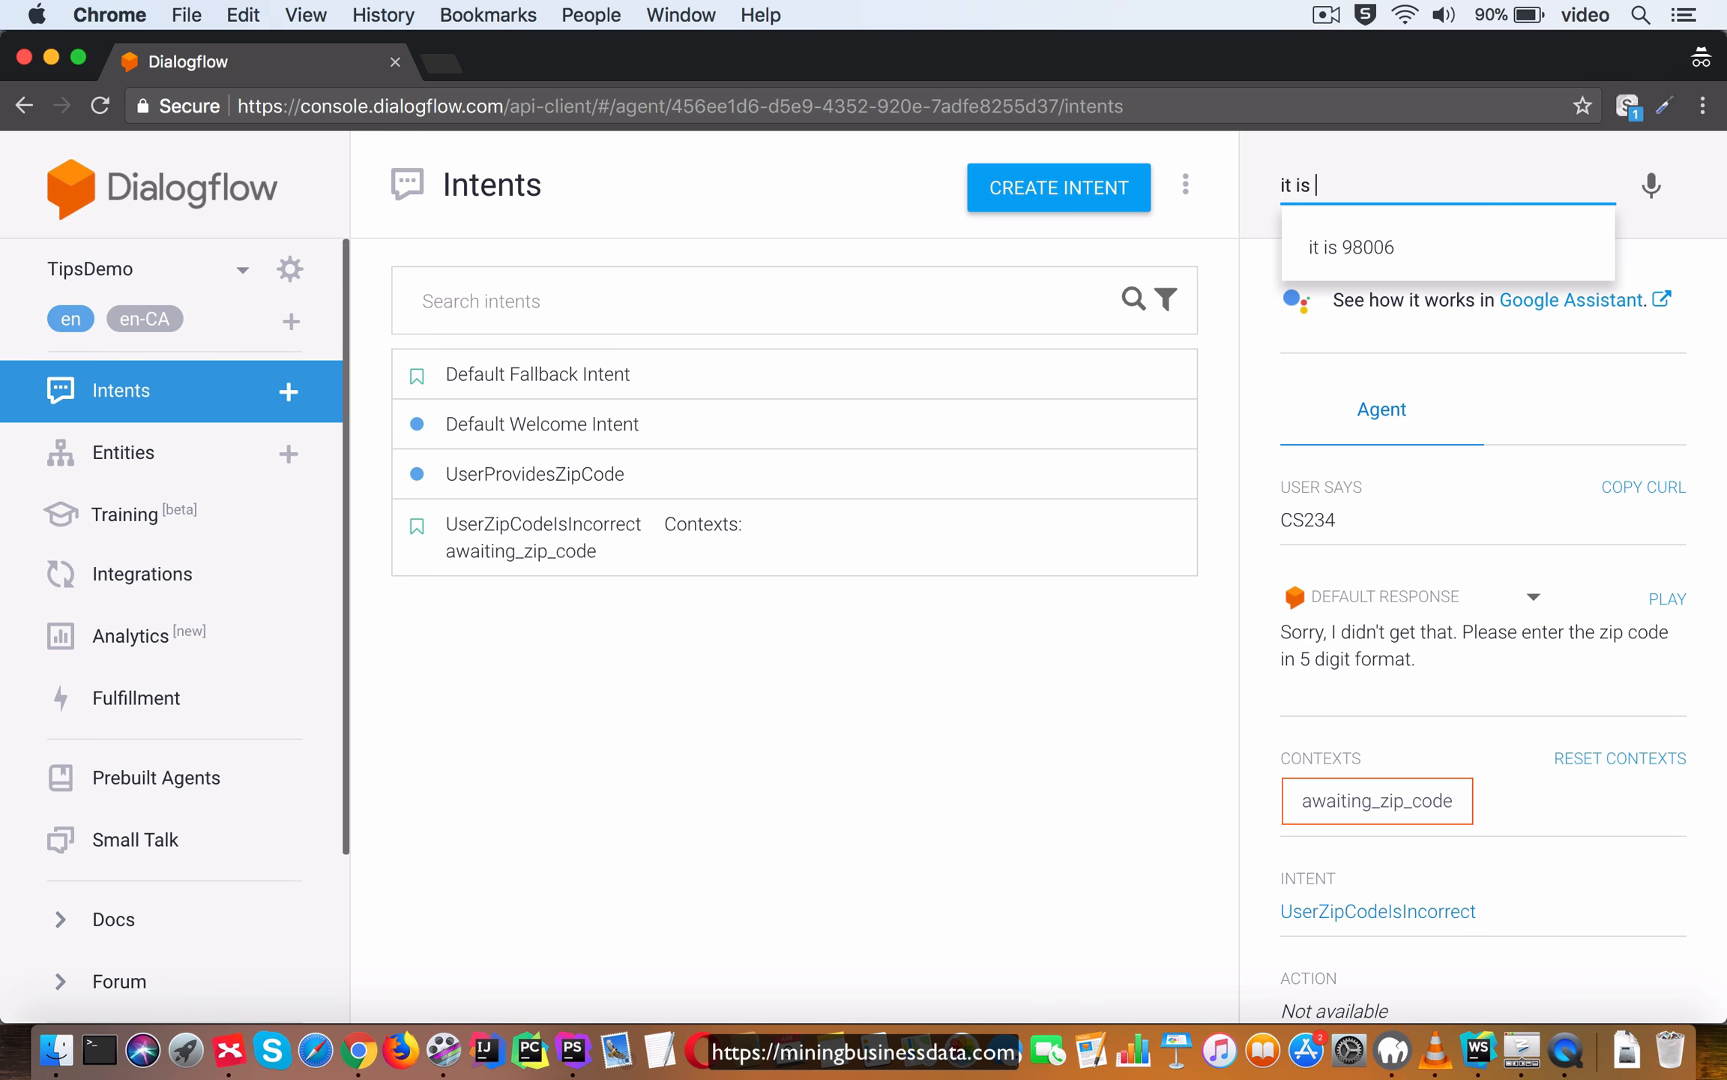
text(98007)
key(Return)
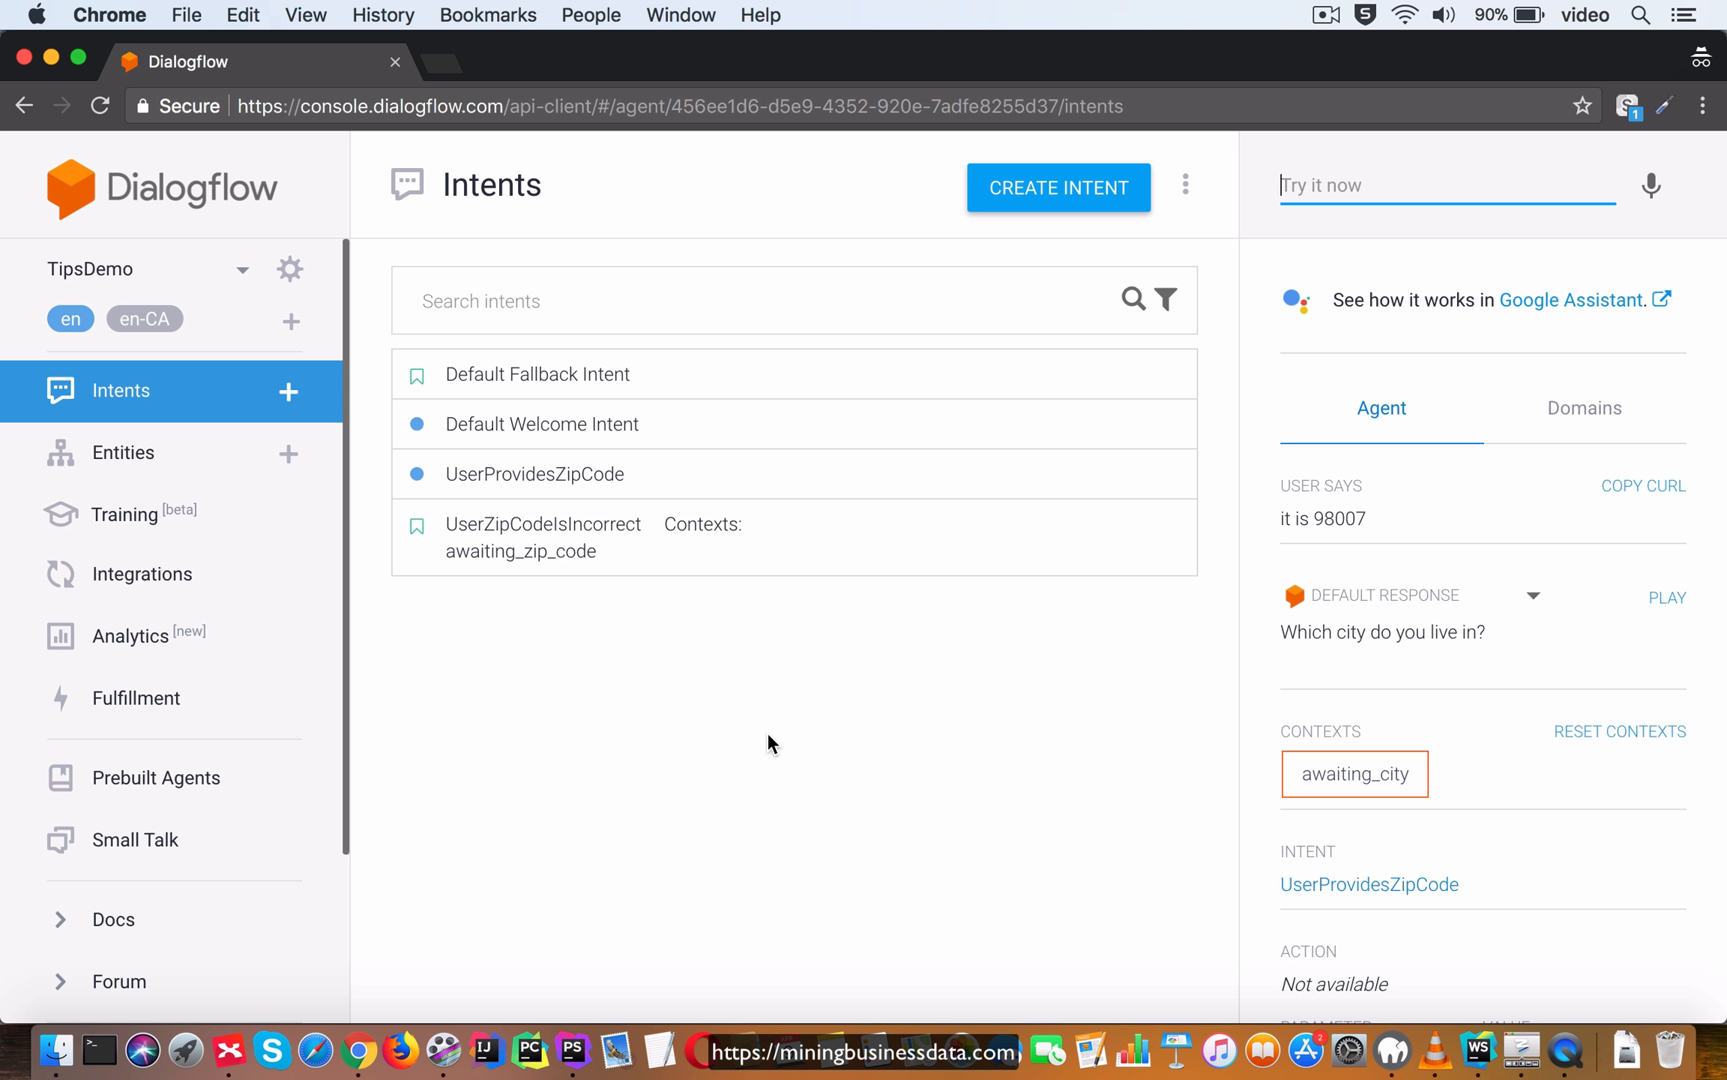
Replace the output context of UserZipCodeIsIncorrect with awaiting_zip_code1 at lifespan 1 and save the intent.
click(581, 566)
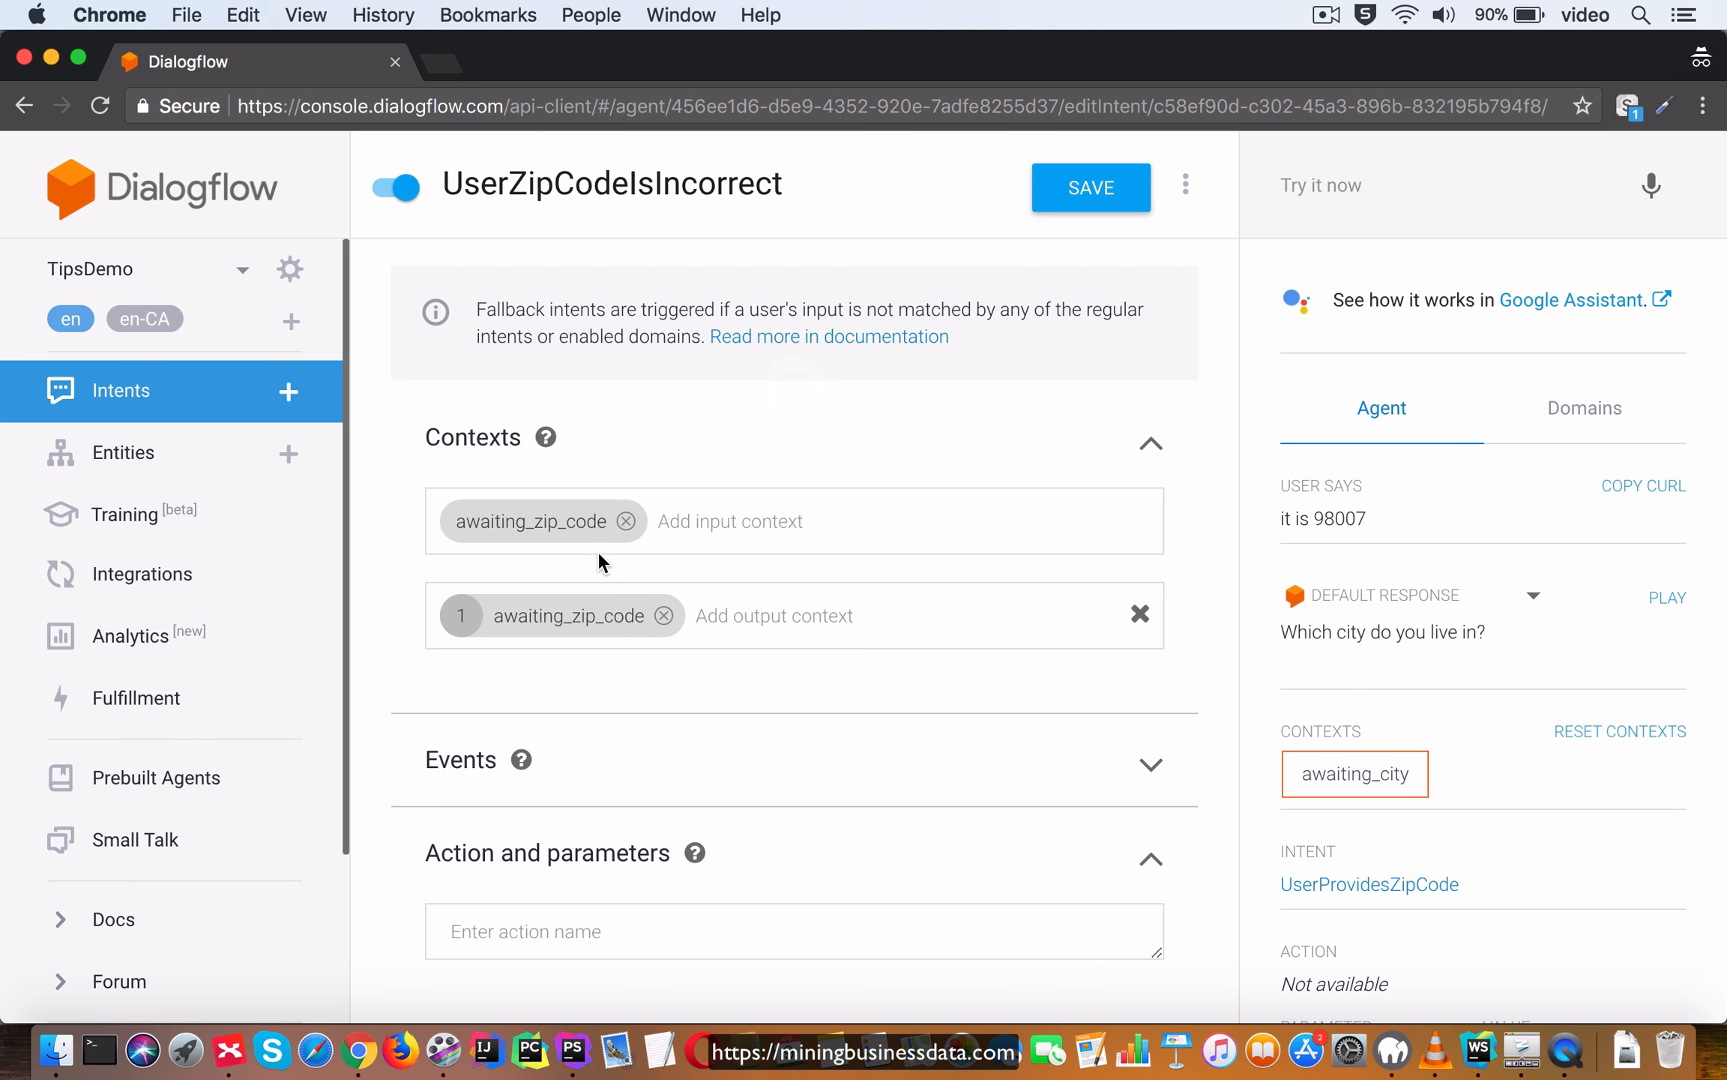
click(663, 616)
text(awaiti)
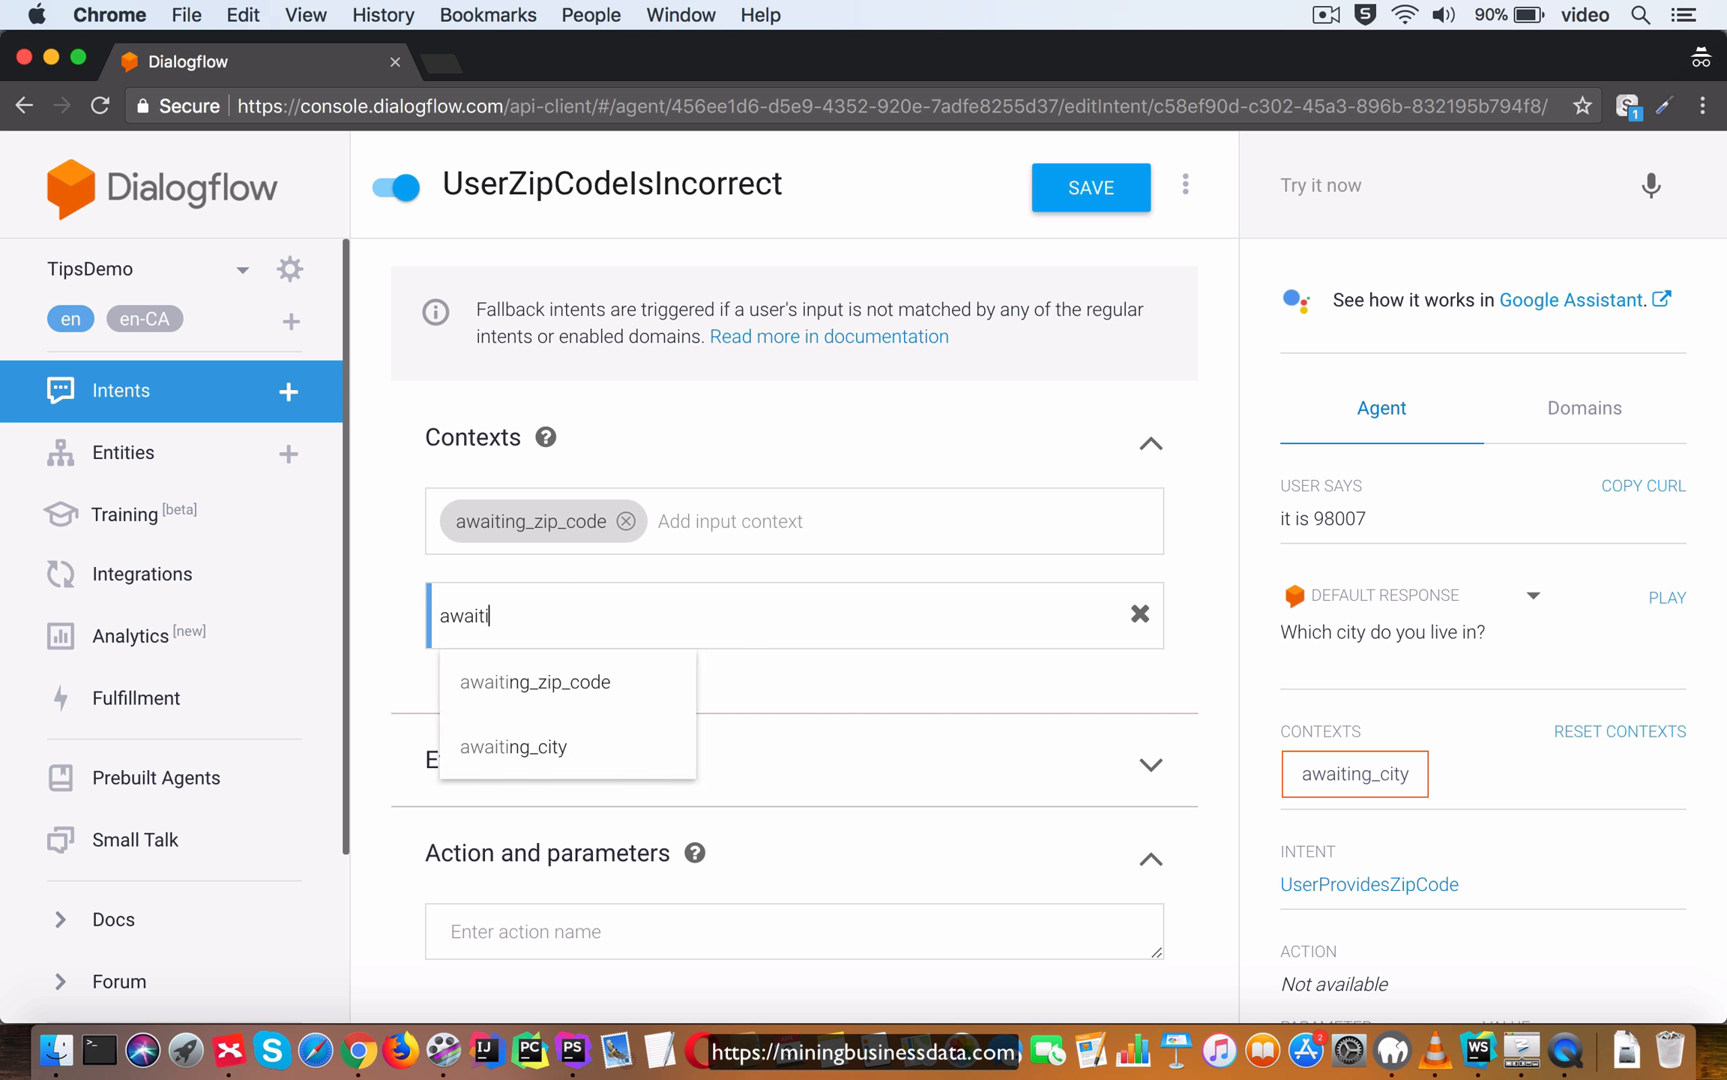
text(ng_zip_code1)
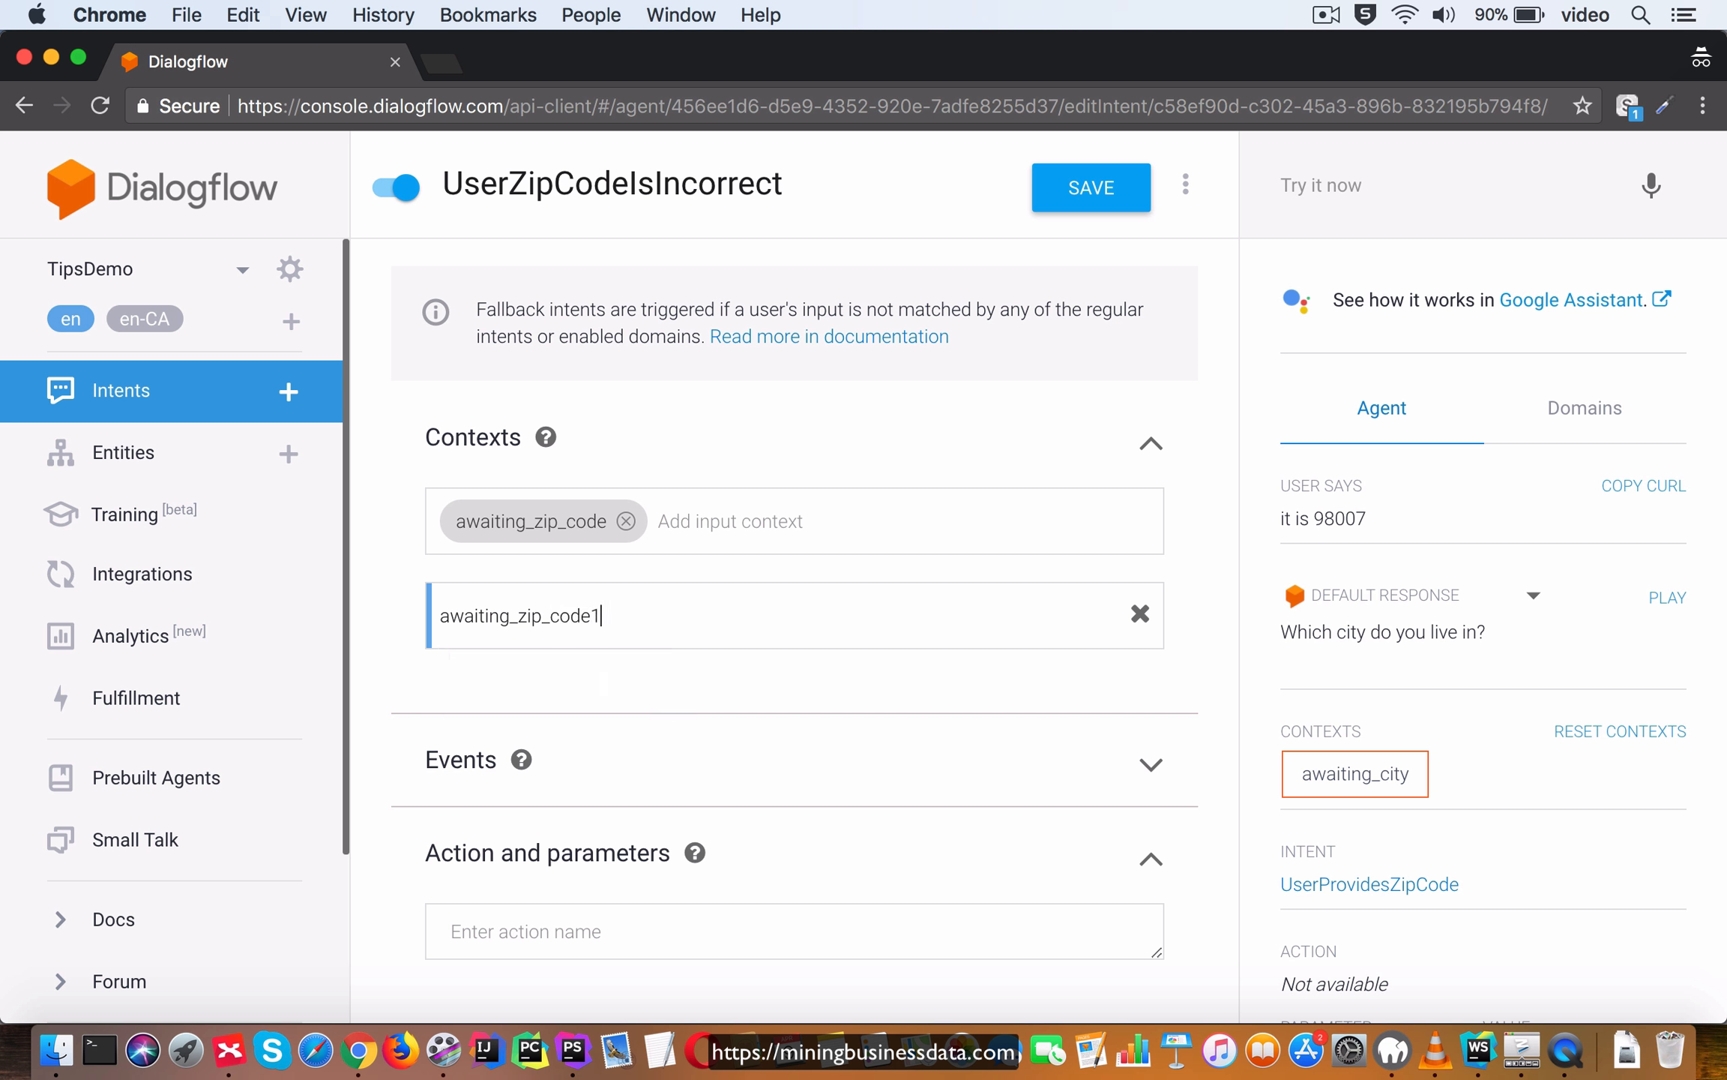
key(Return)
click(462, 614)
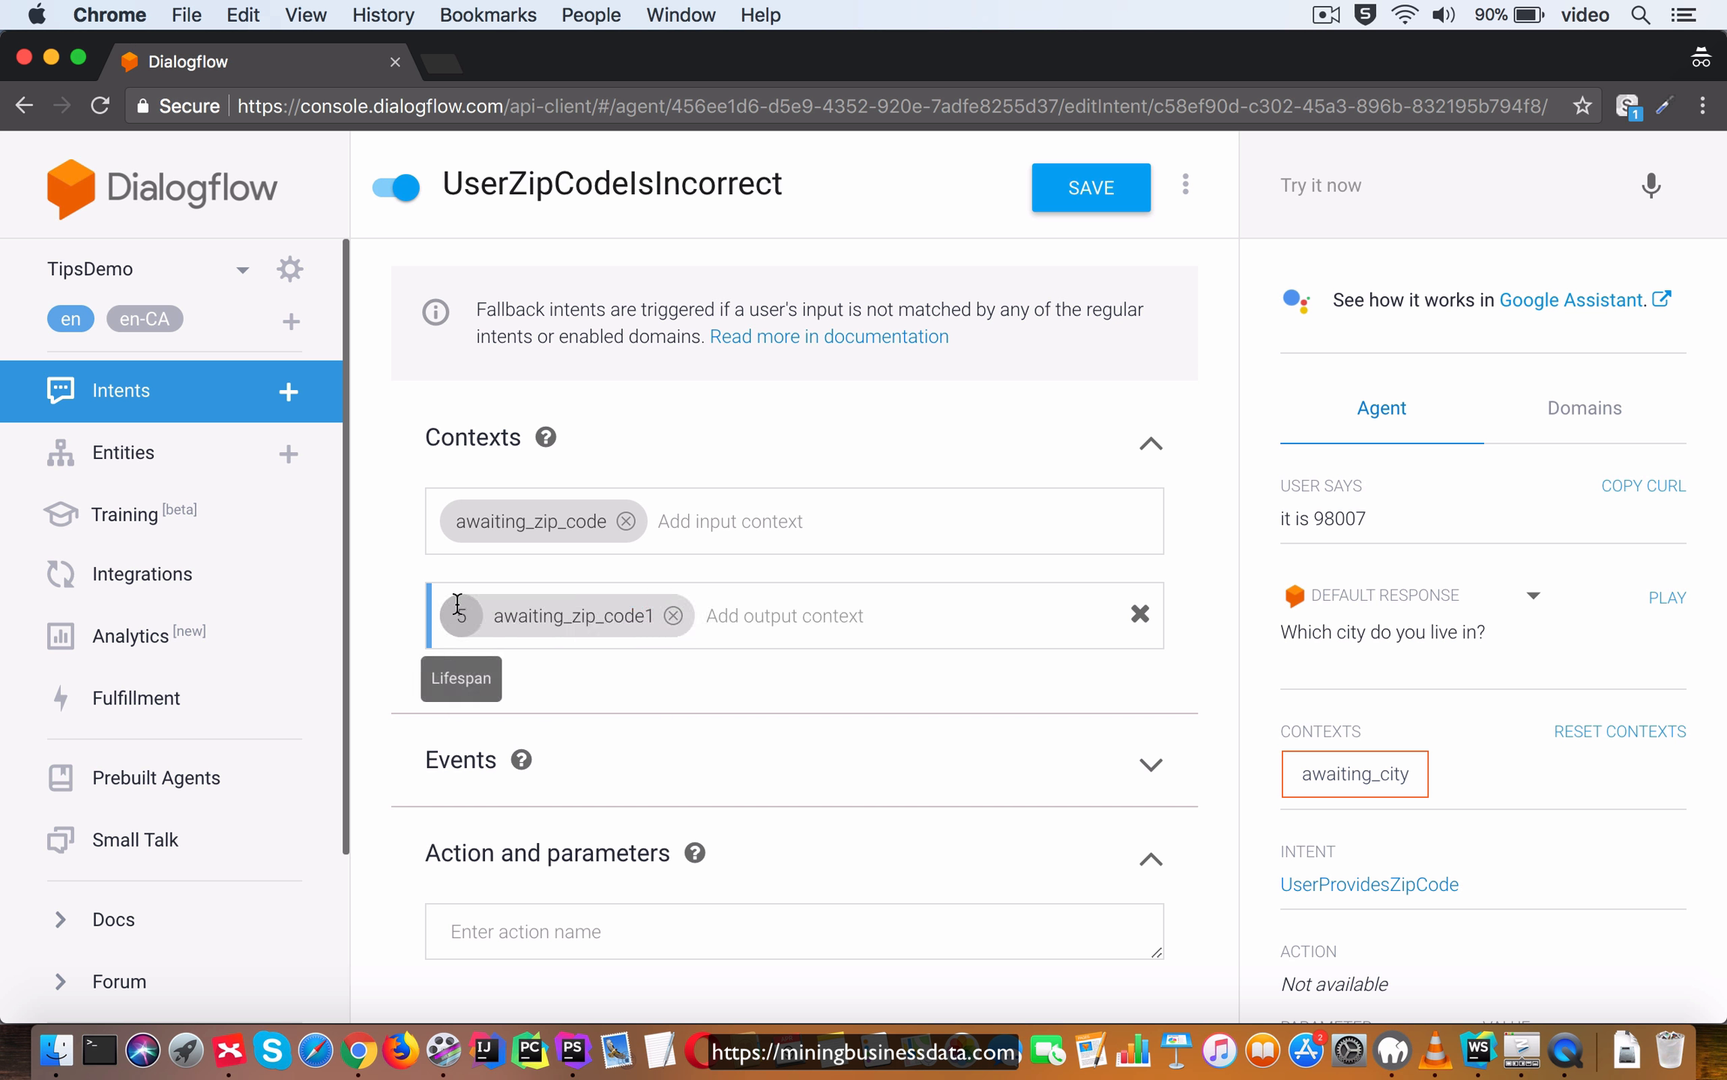
key(BackSpace)
text(1)
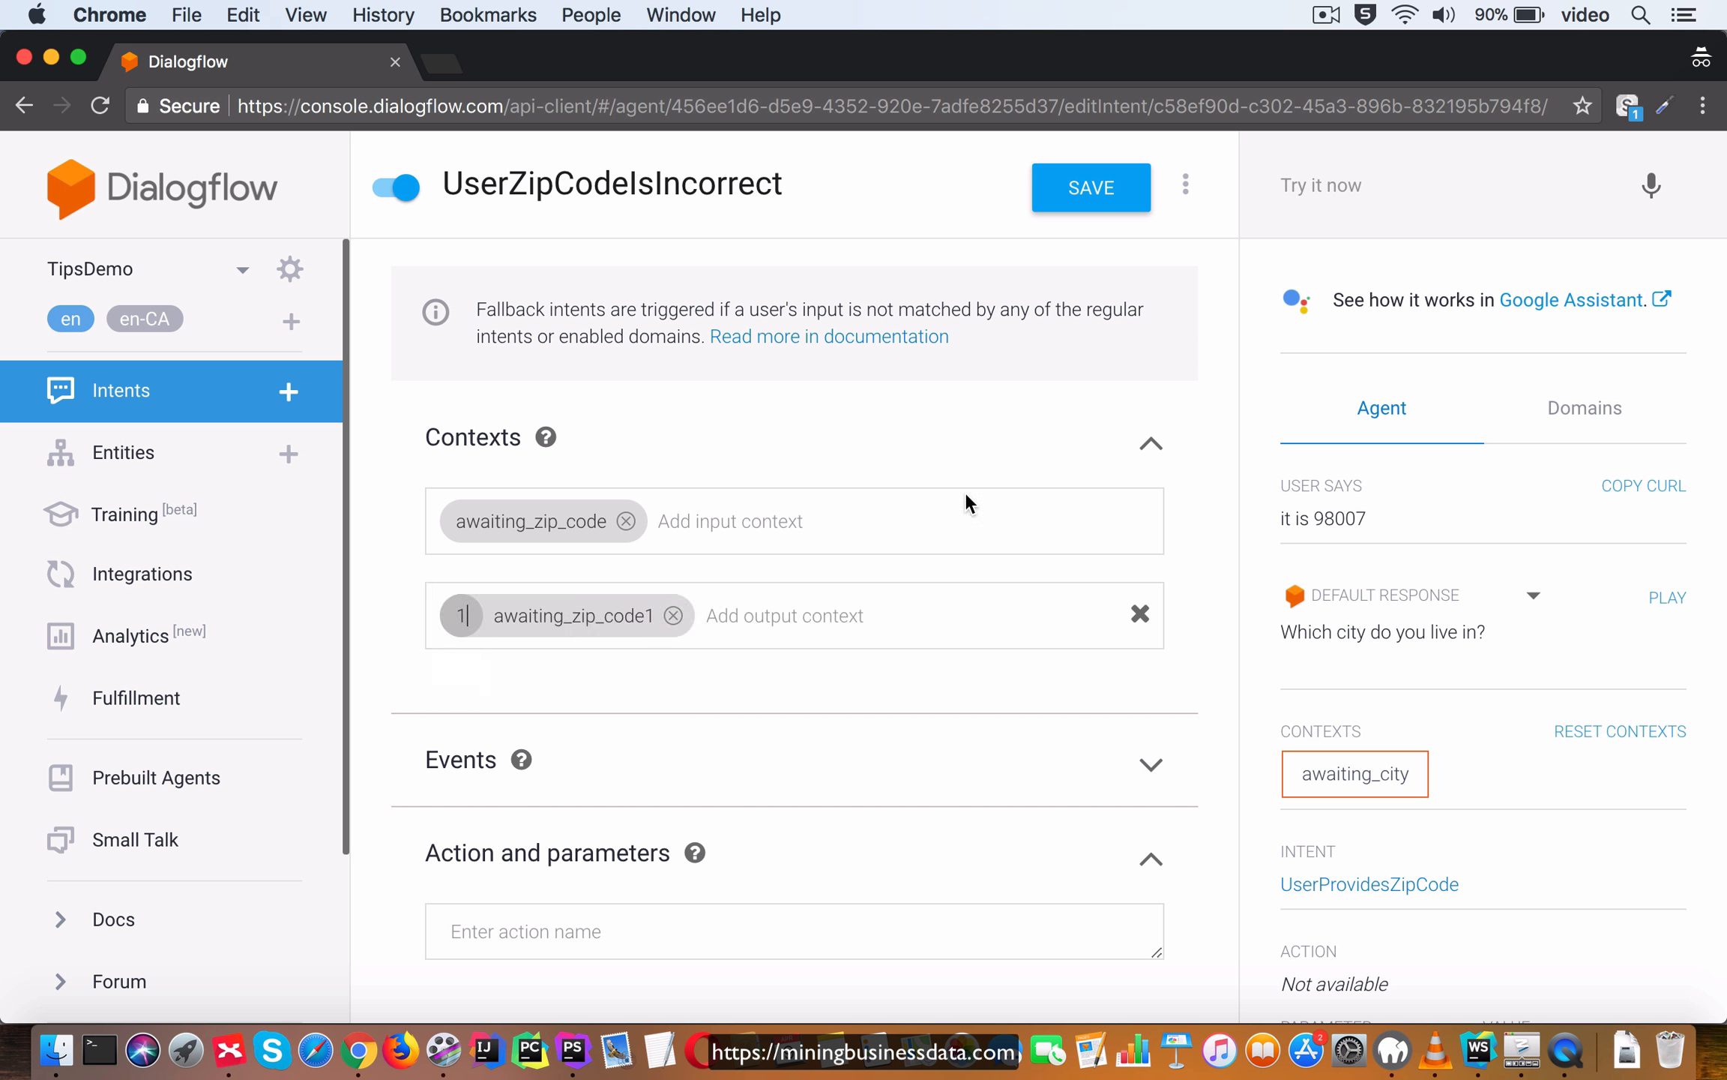
click(1093, 192)
Create a new intent named UserProvidesZipCode2 and save it.
click(140, 410)
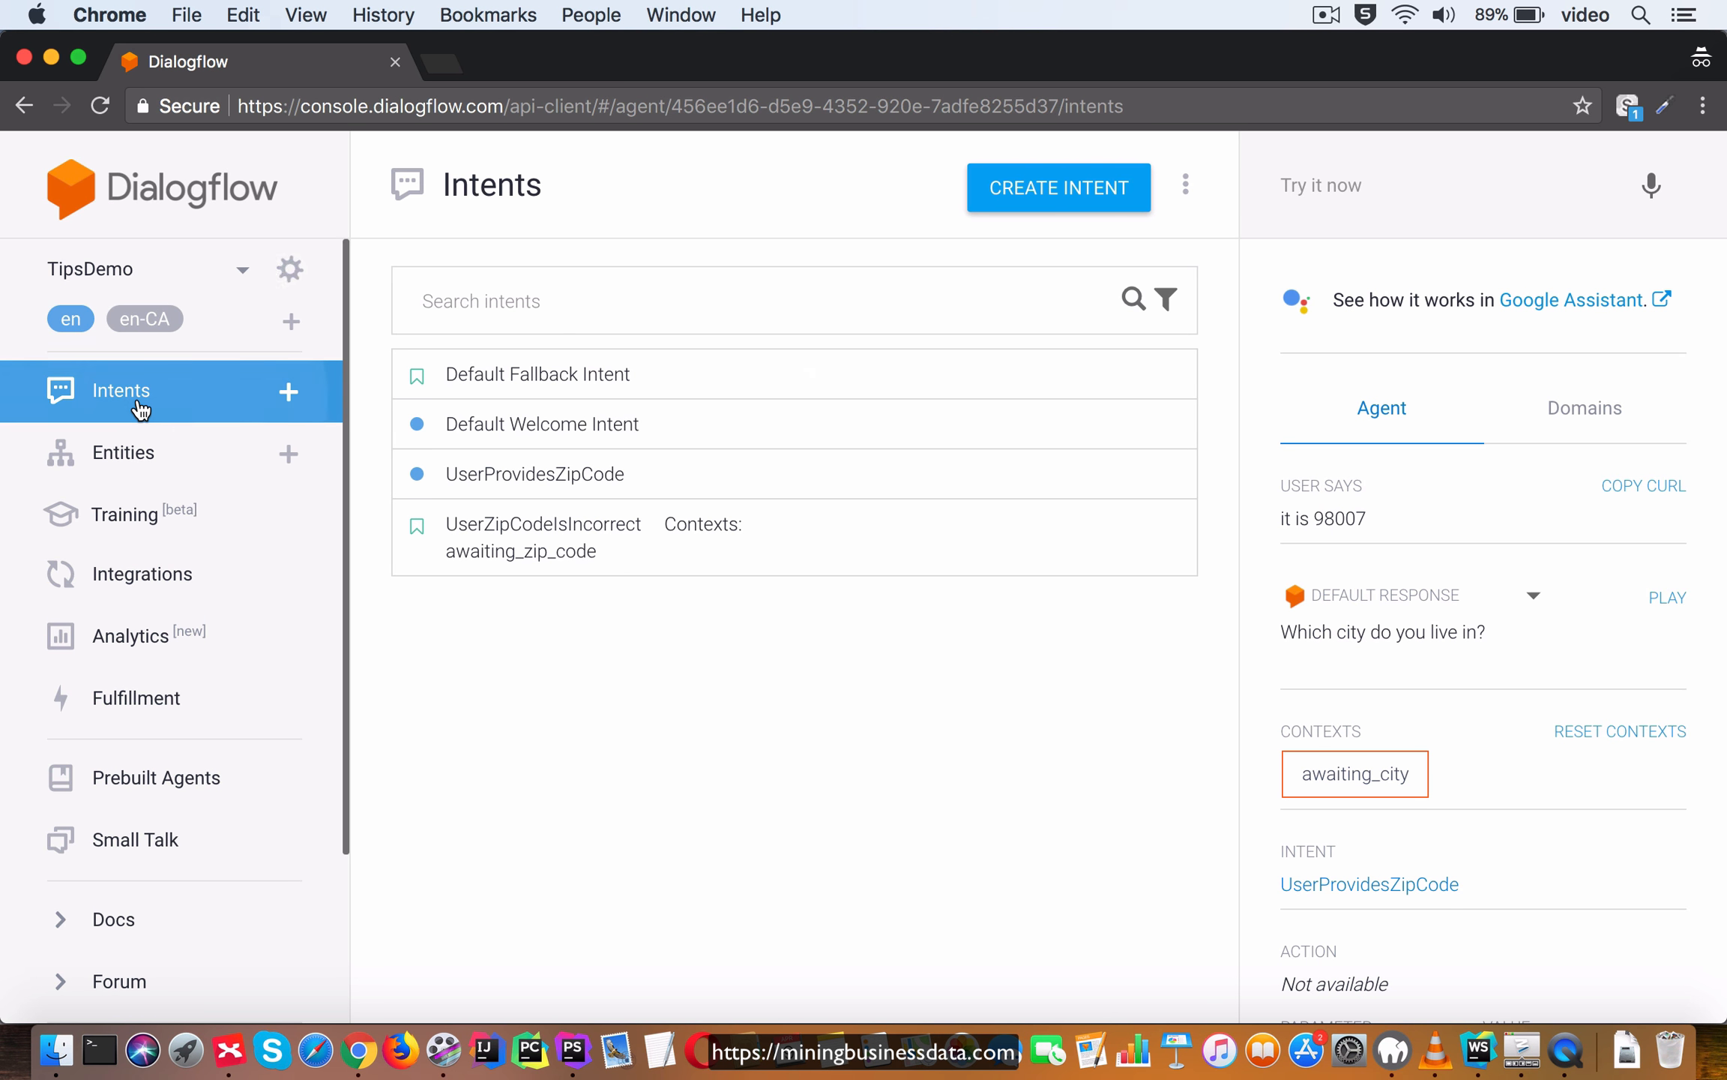
click(1047, 204)
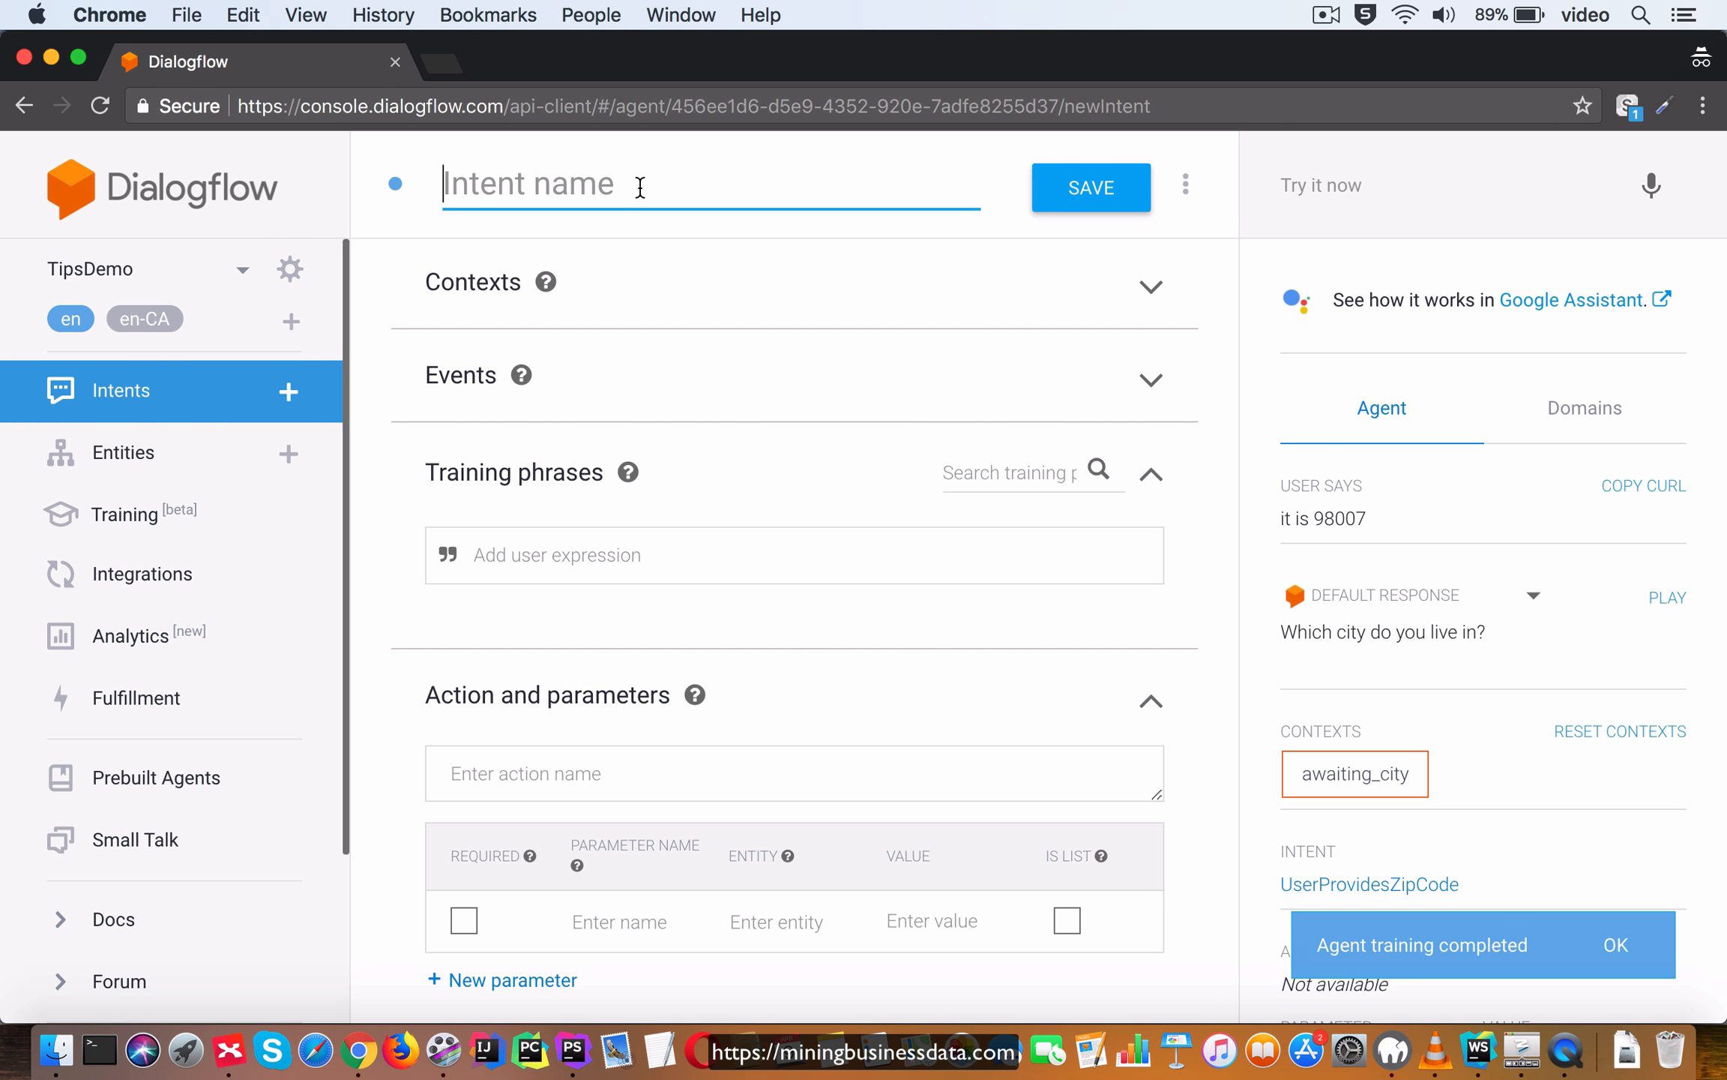
text(UserProvidesZipCode2)
click(1093, 188)
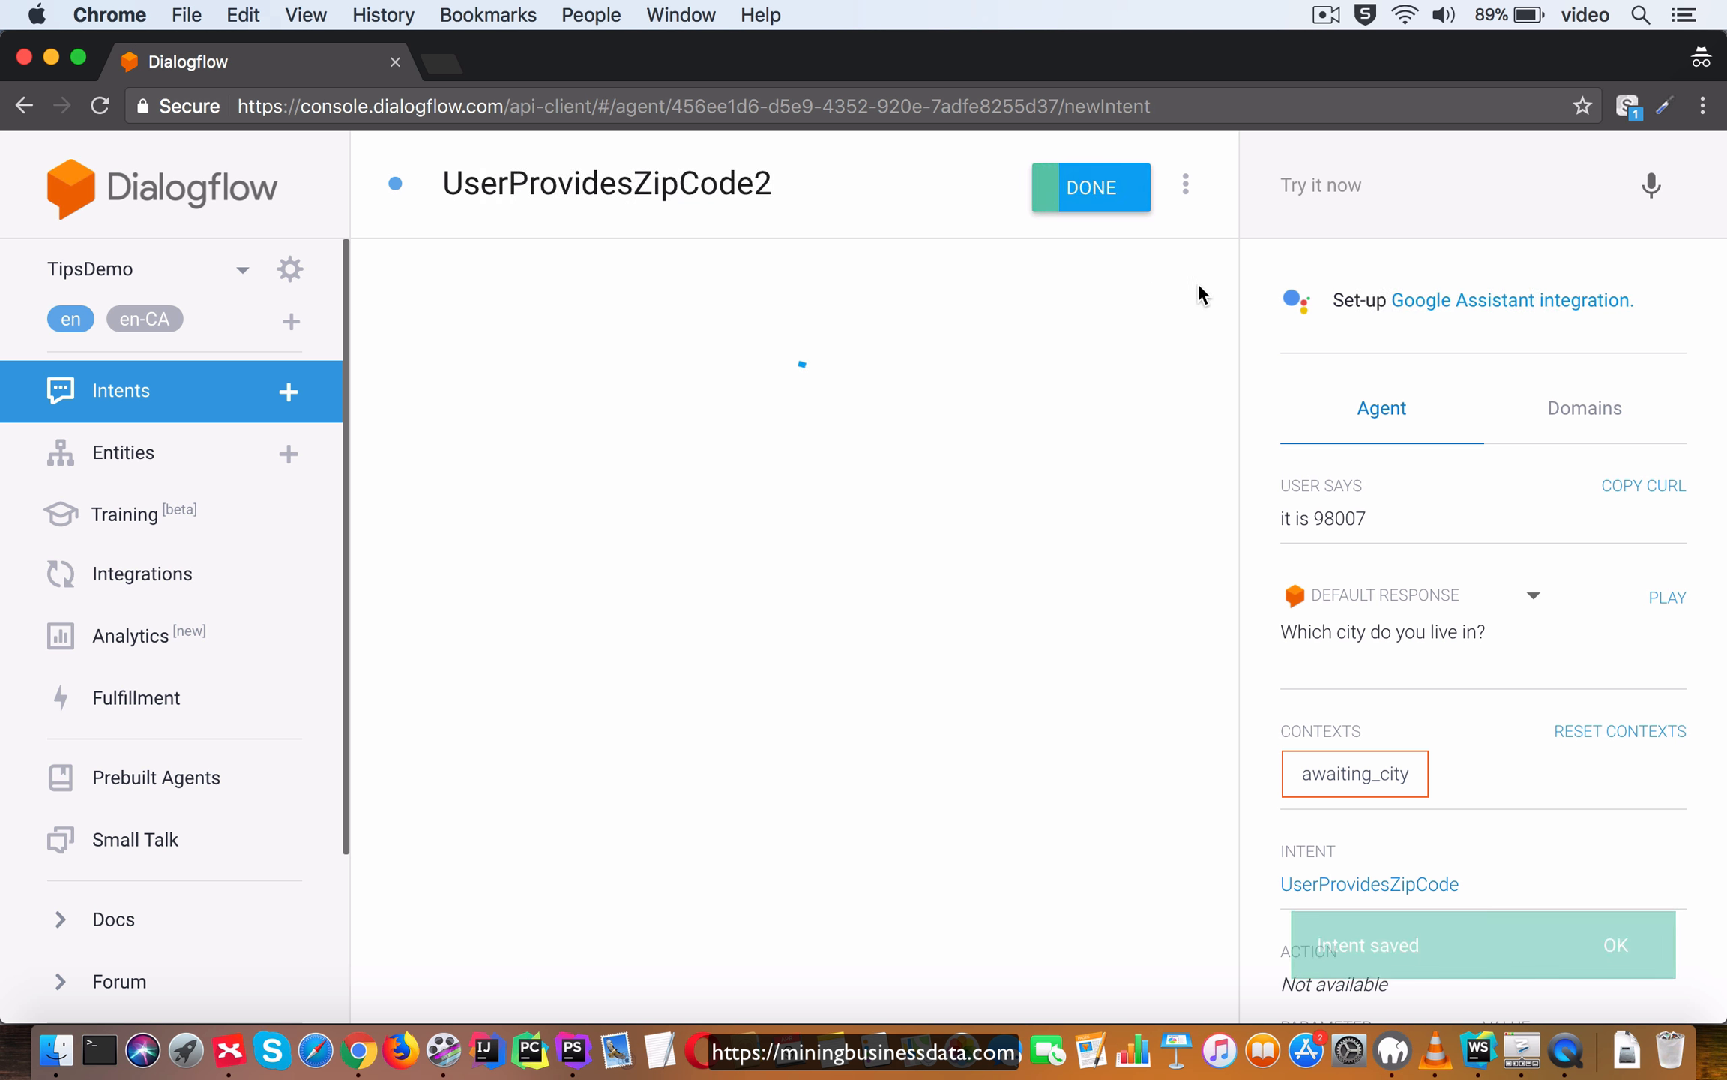
Add awaiting_zip_code1 as the input context of UserProvidesZipCode2.
click(964, 278)
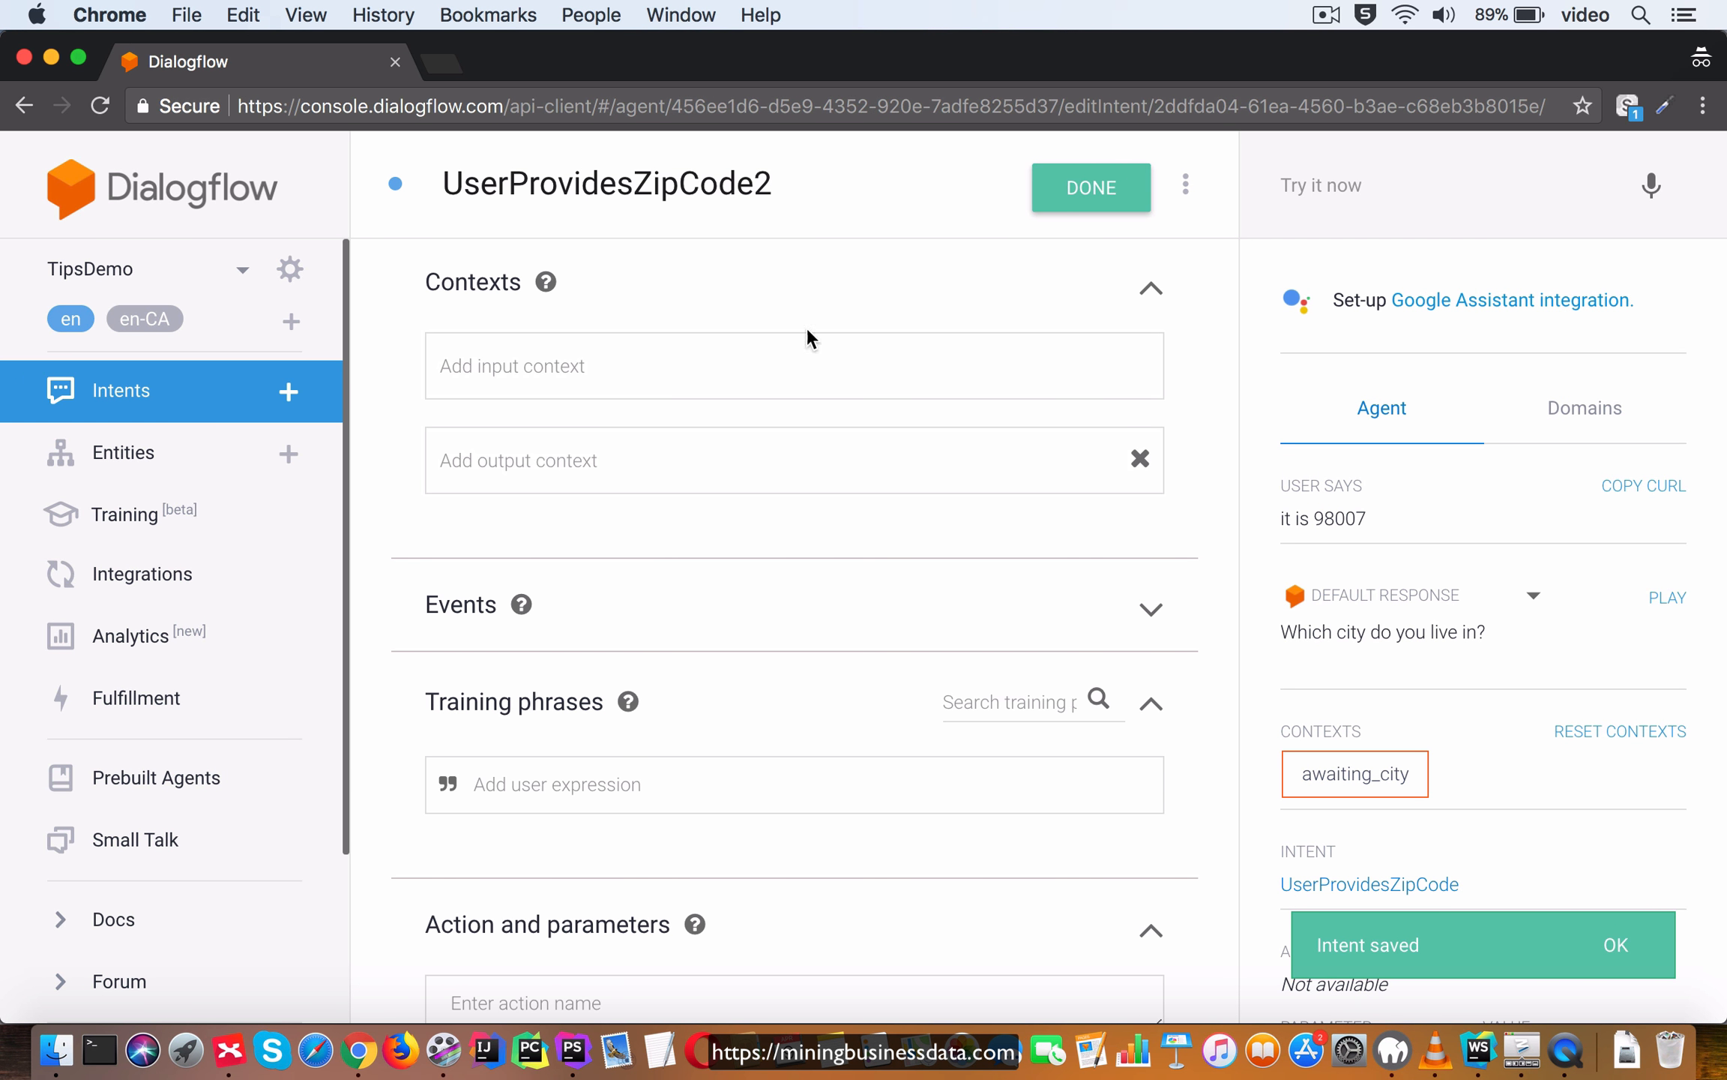
click(664, 381)
text(awai)
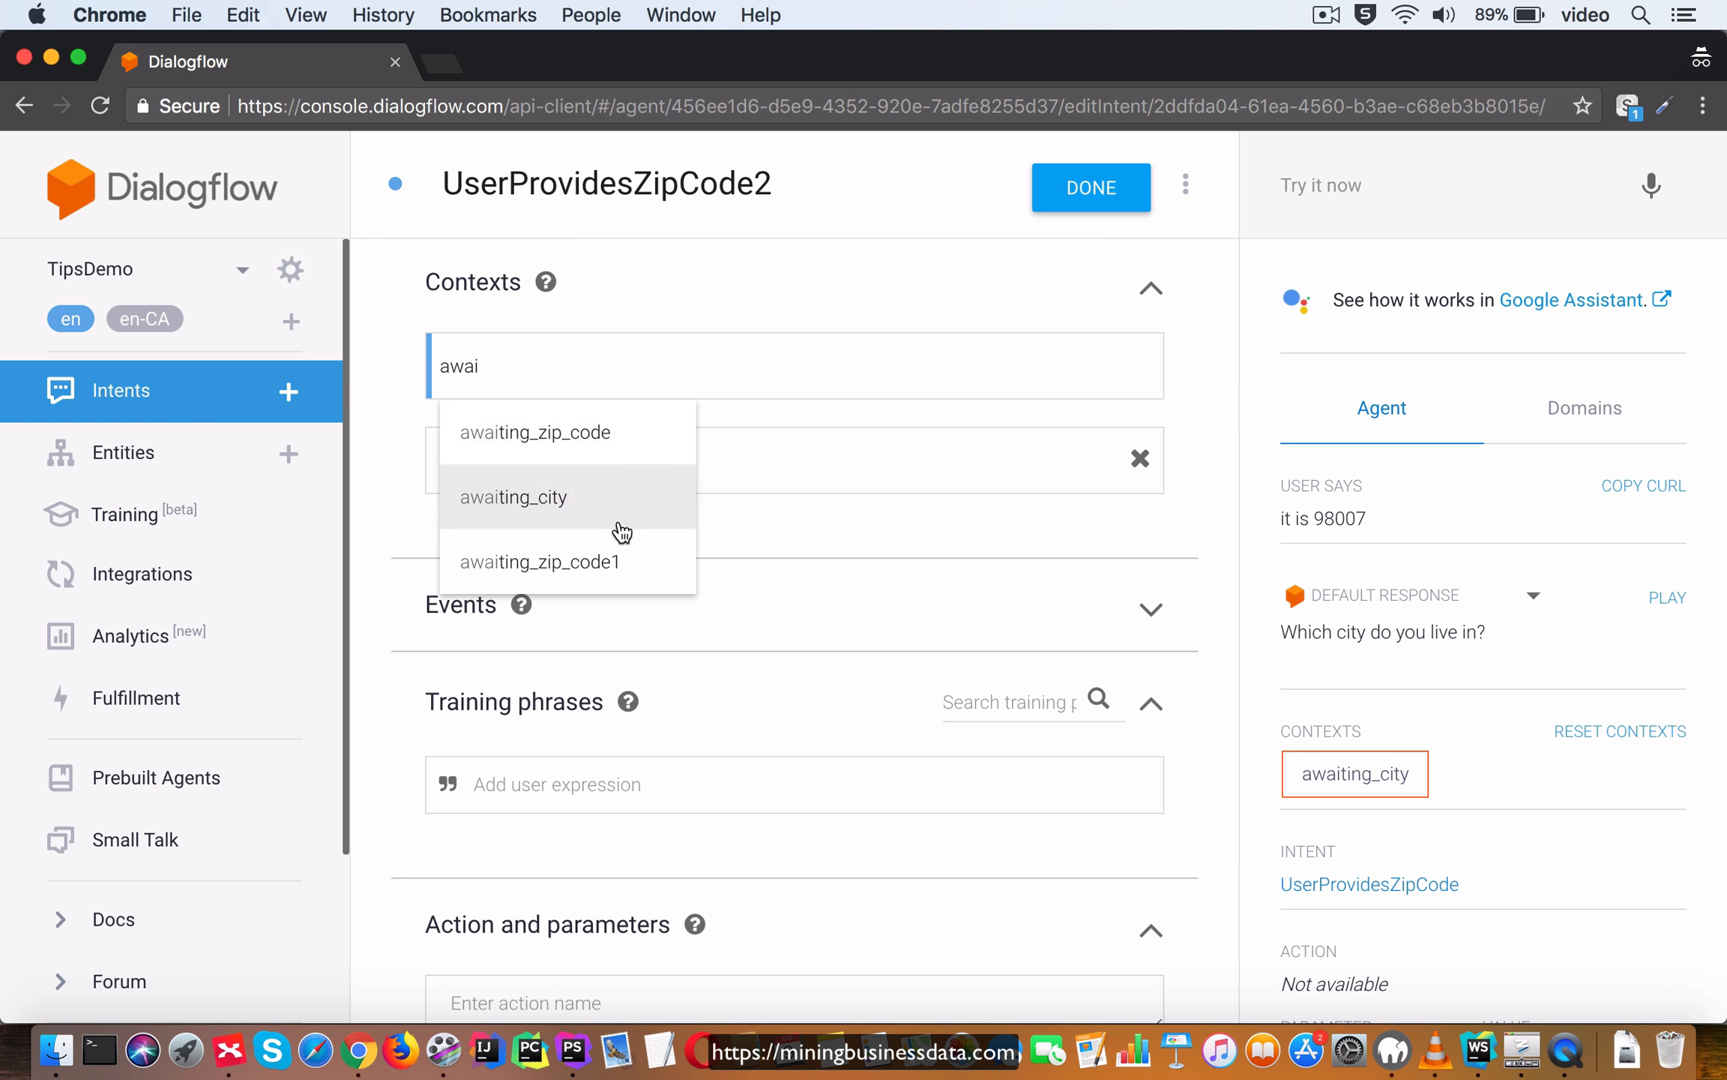
click(600, 563)
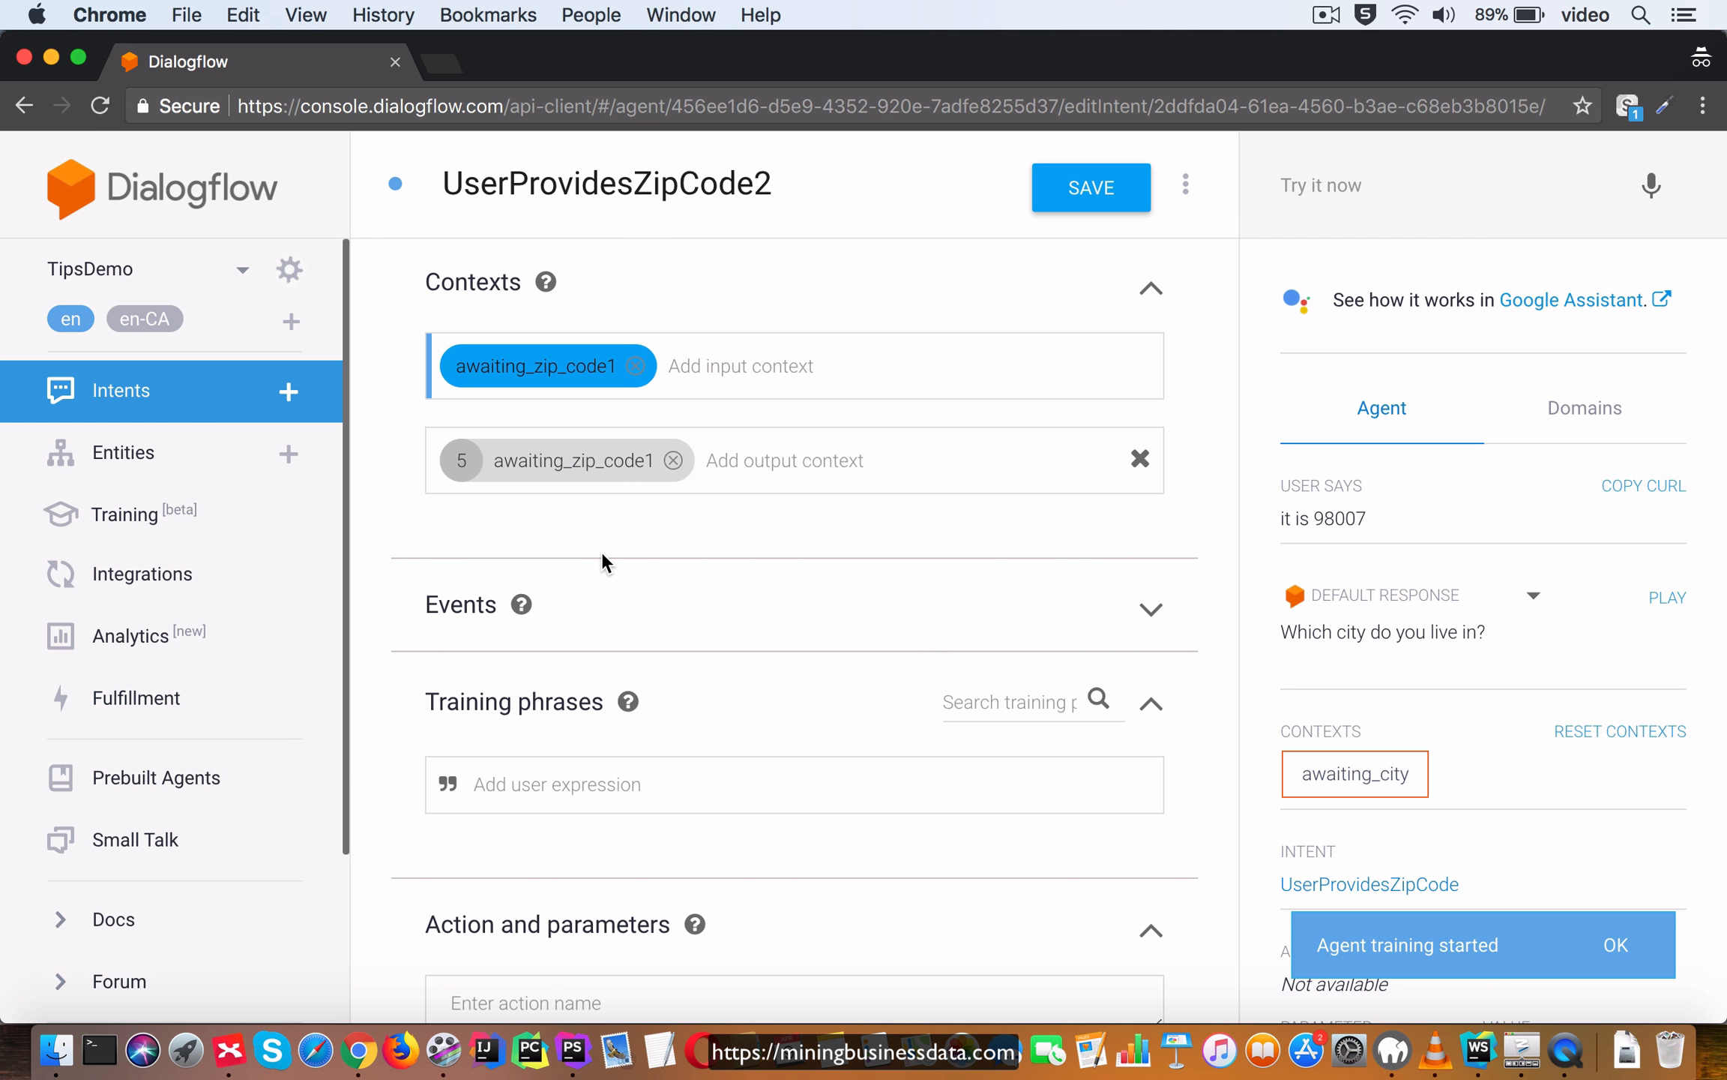
Replace the automatically added output context with awaiting_city, set its lifespan to 1, and save the intent.
click(674, 460)
text(awai)
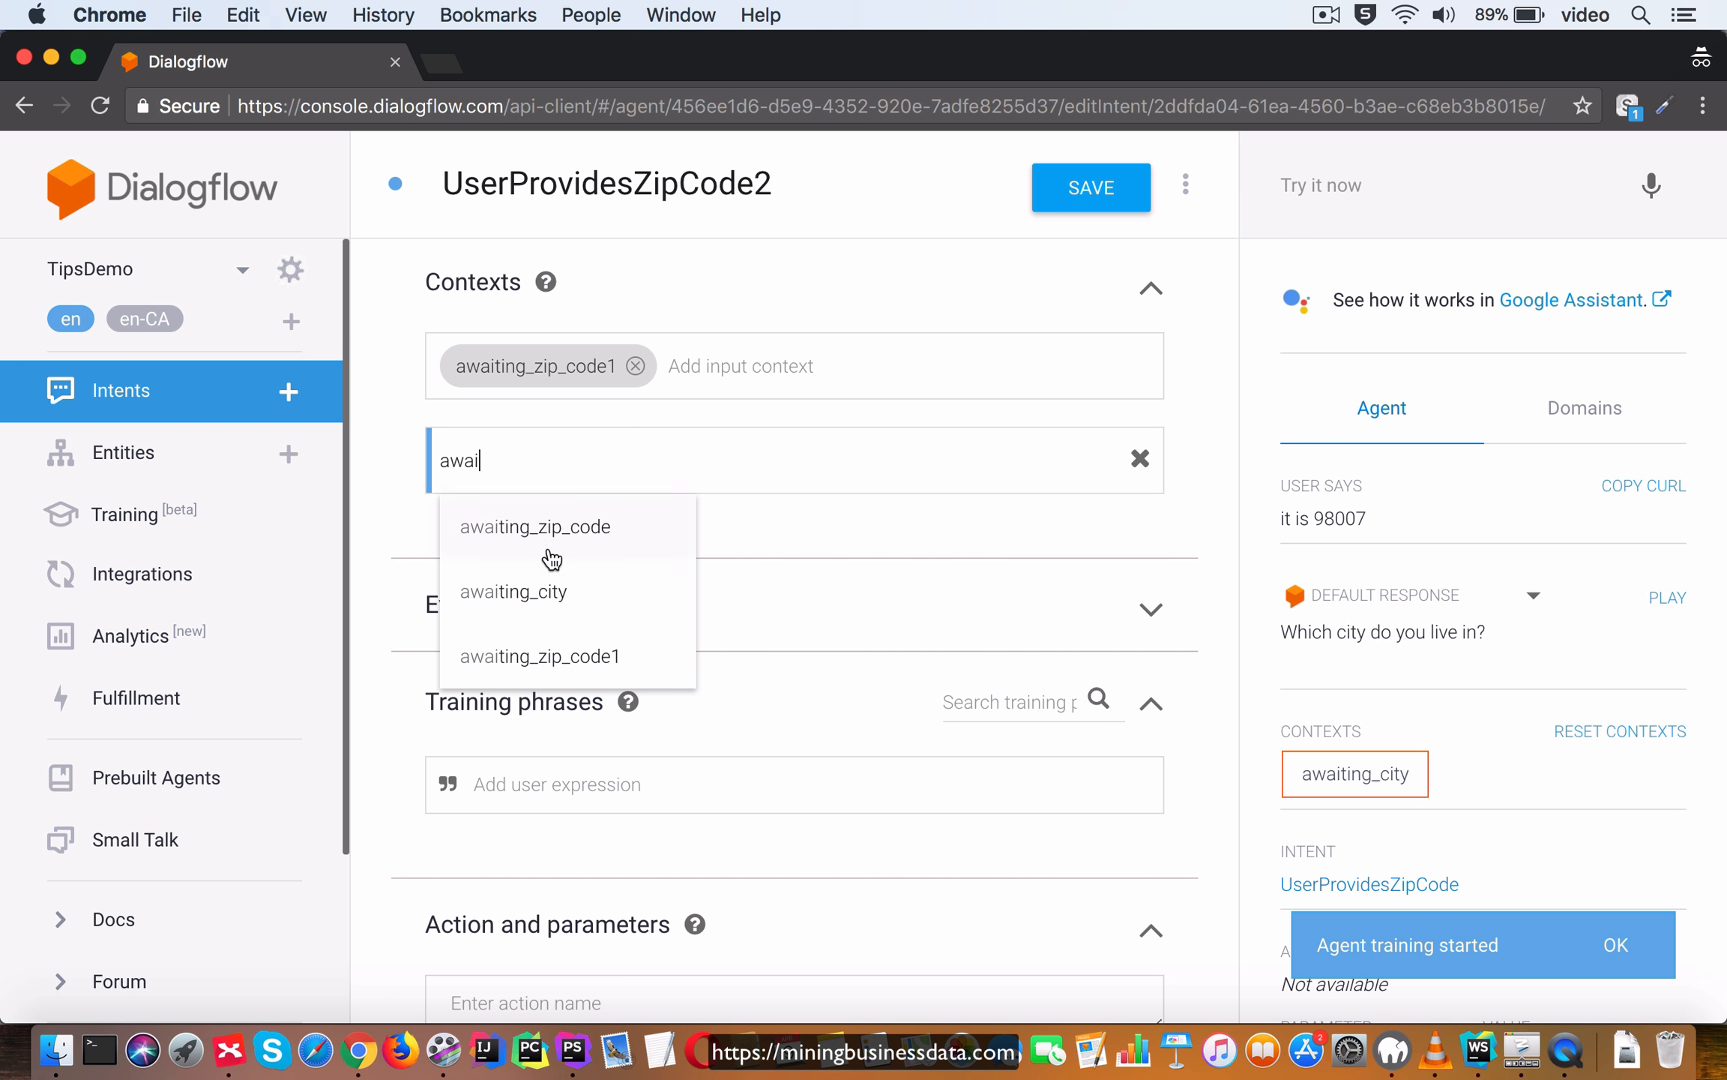
click(534, 596)
click(439, 455)
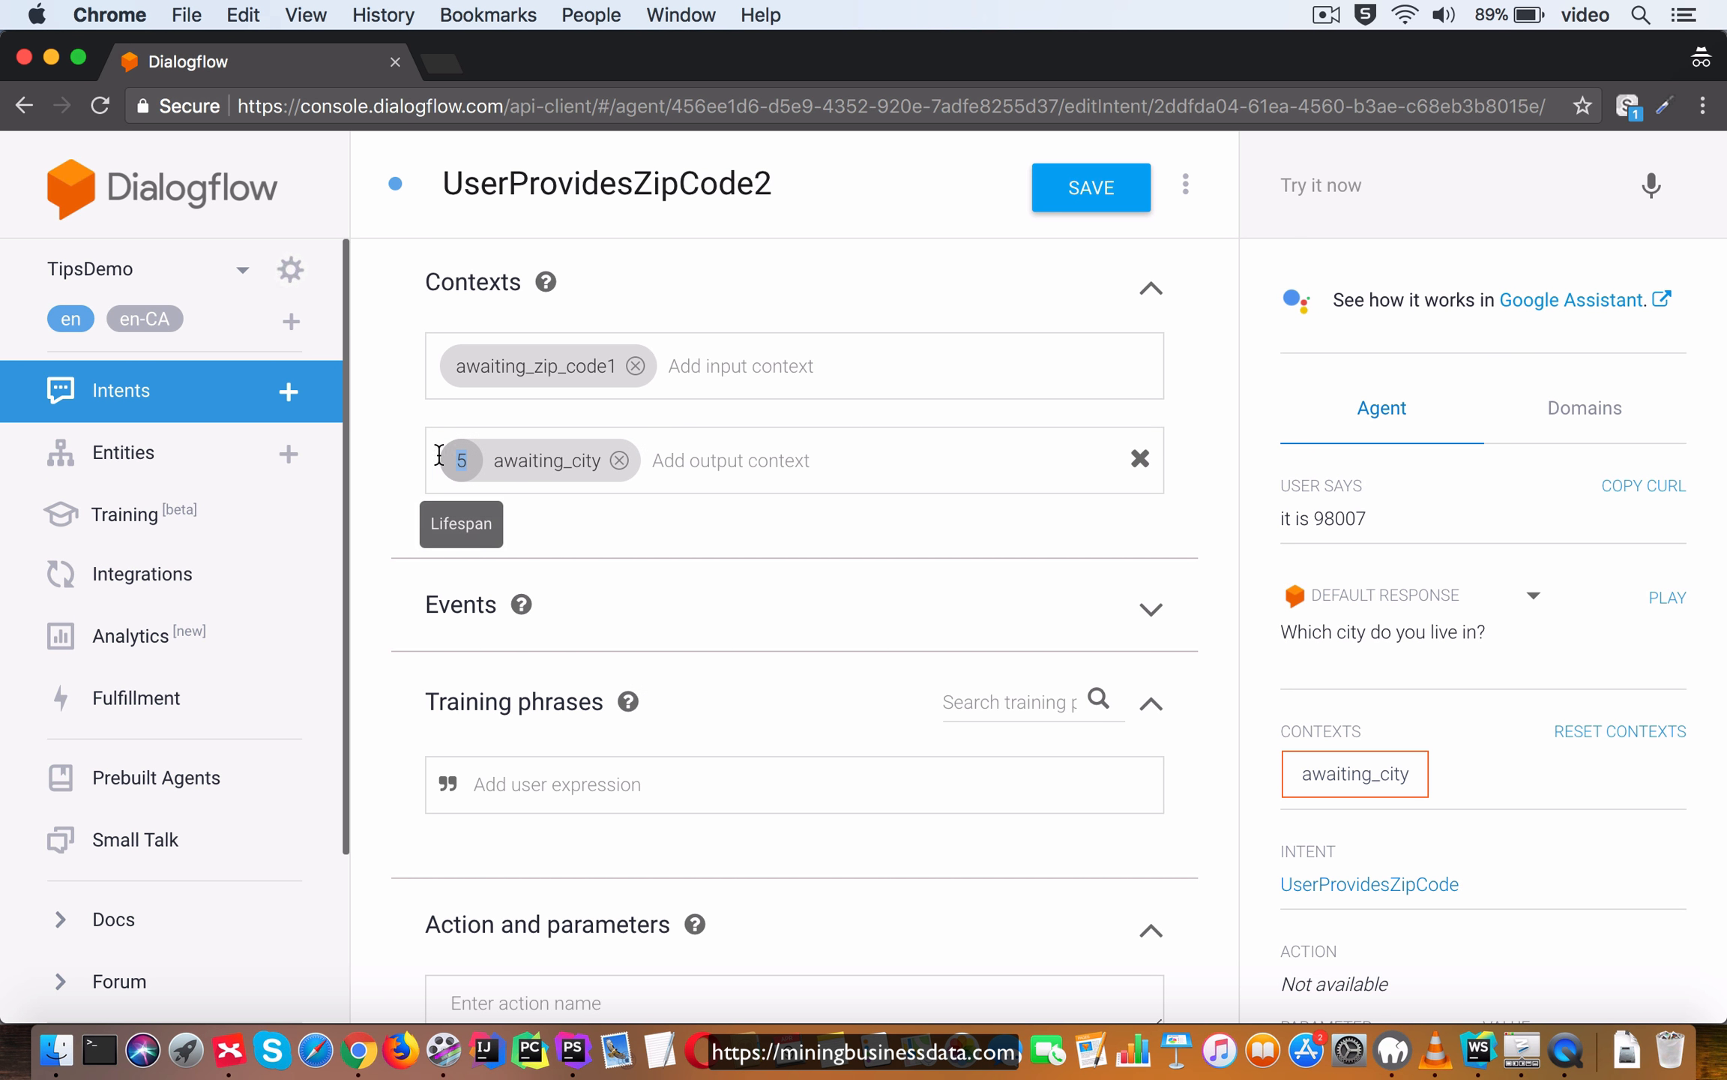
text(1)
click(1075, 200)
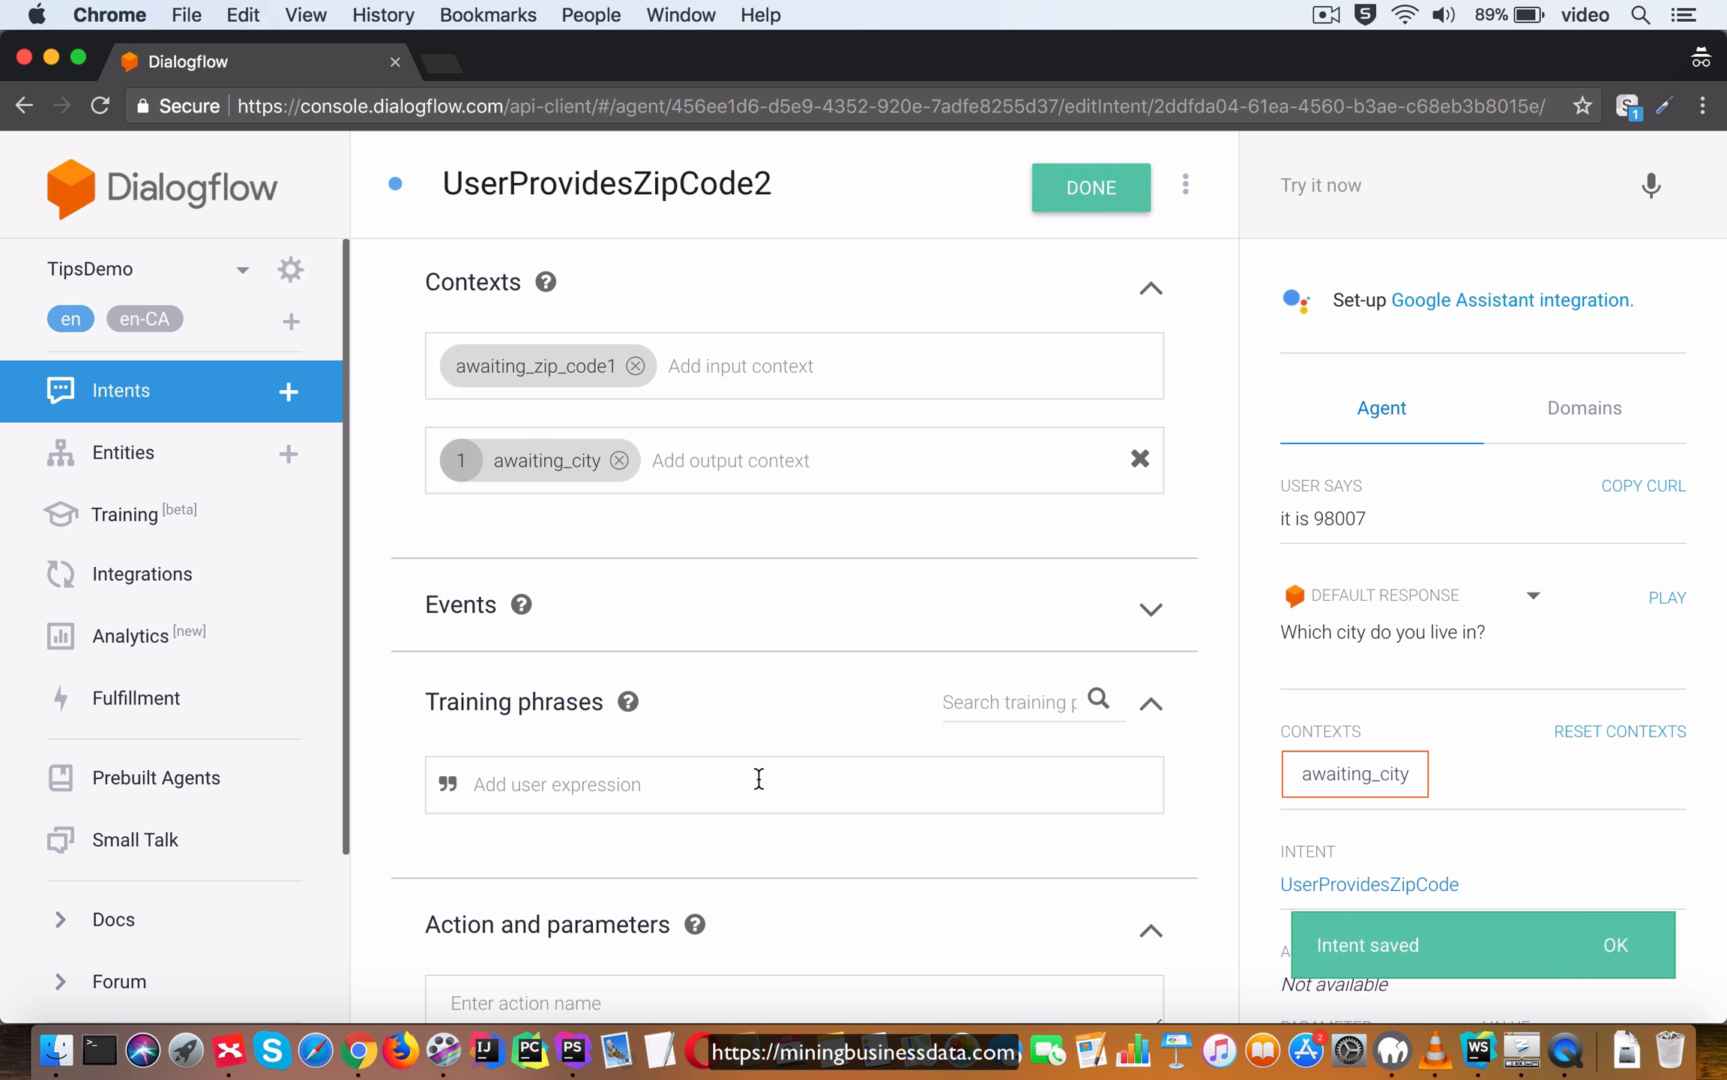
Add the training phrase "it is 98006" to UserProvidesZipCode2.
text(it is )
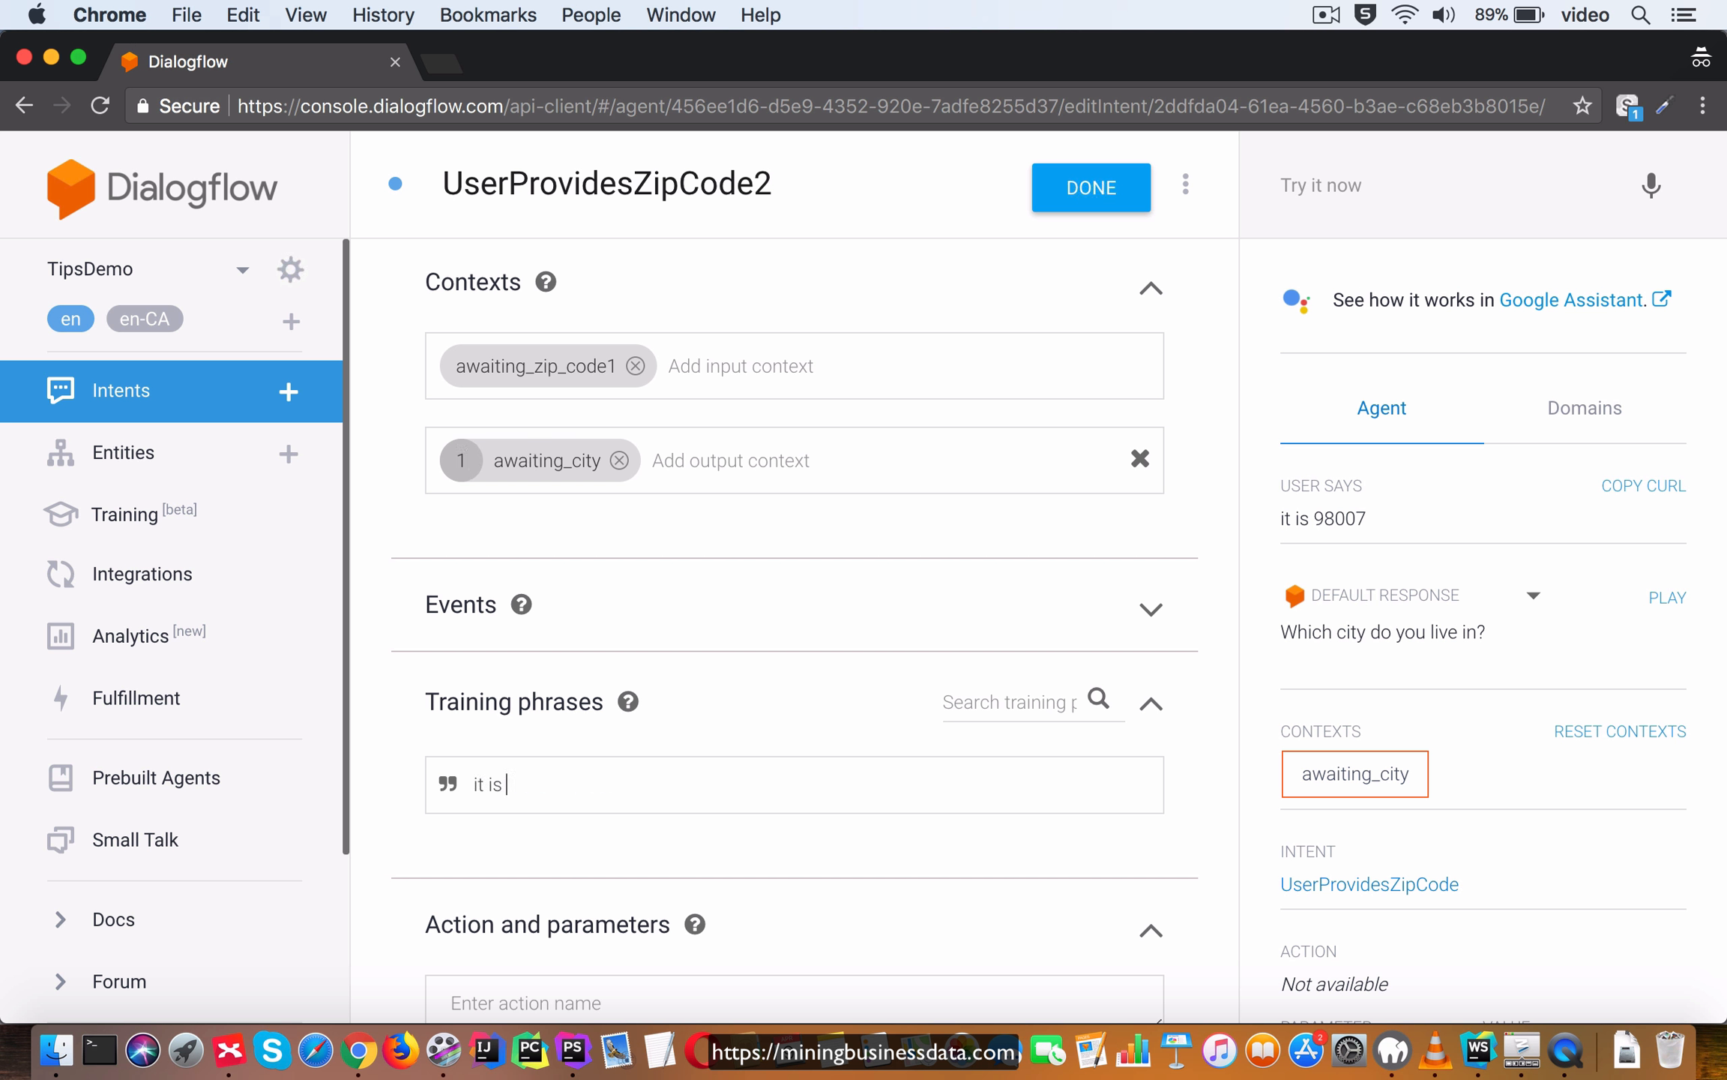
text(9800)
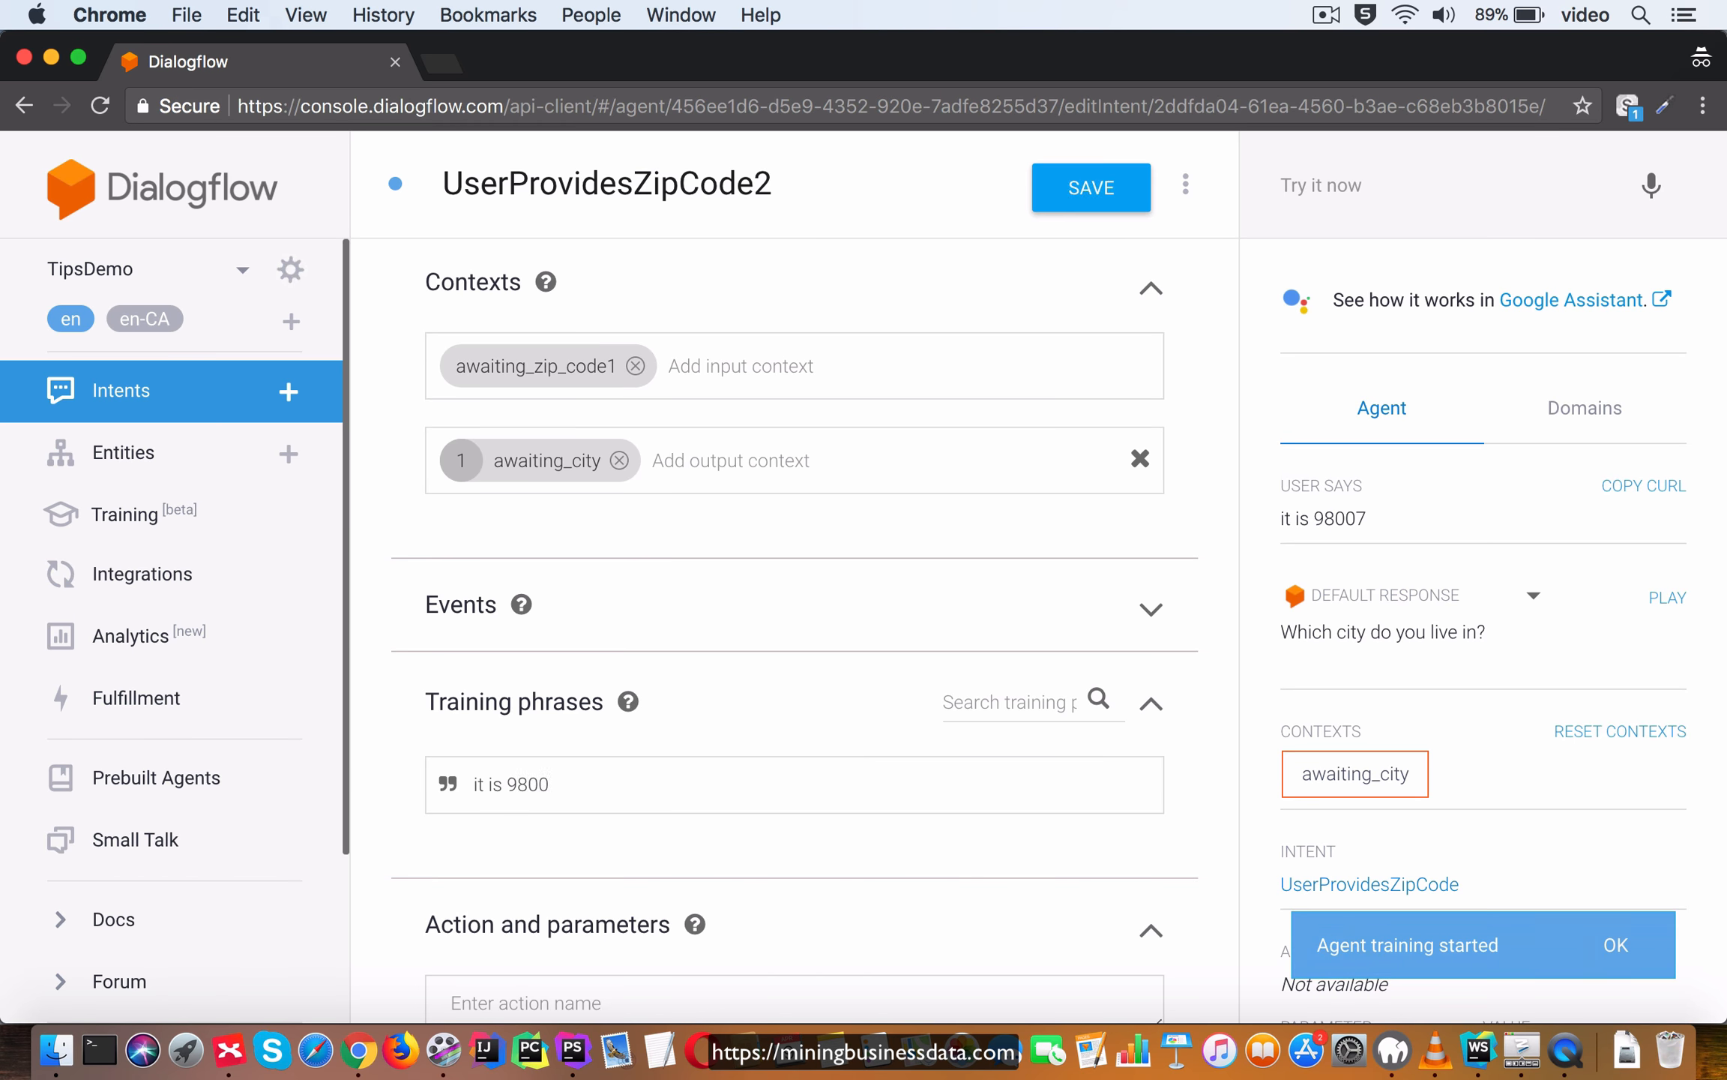
text(6)
key(Return)
scroll(590, 674, down, 3)
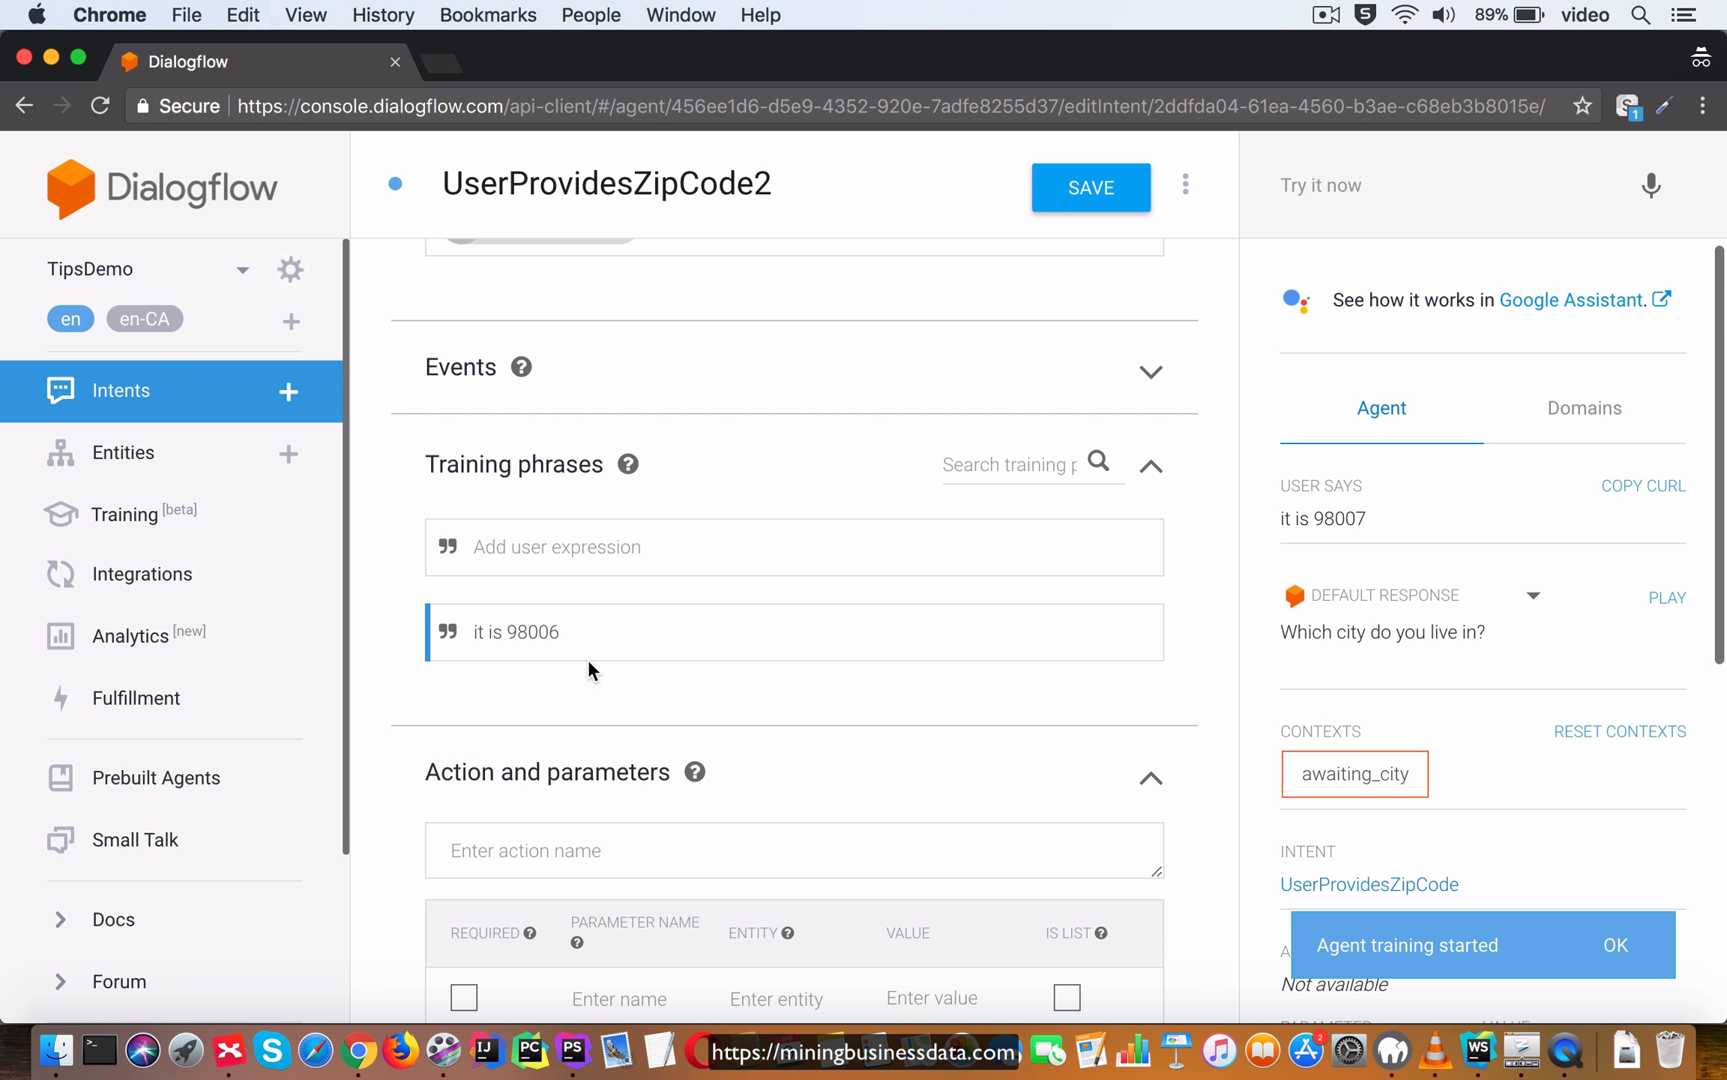
double_click(540, 633)
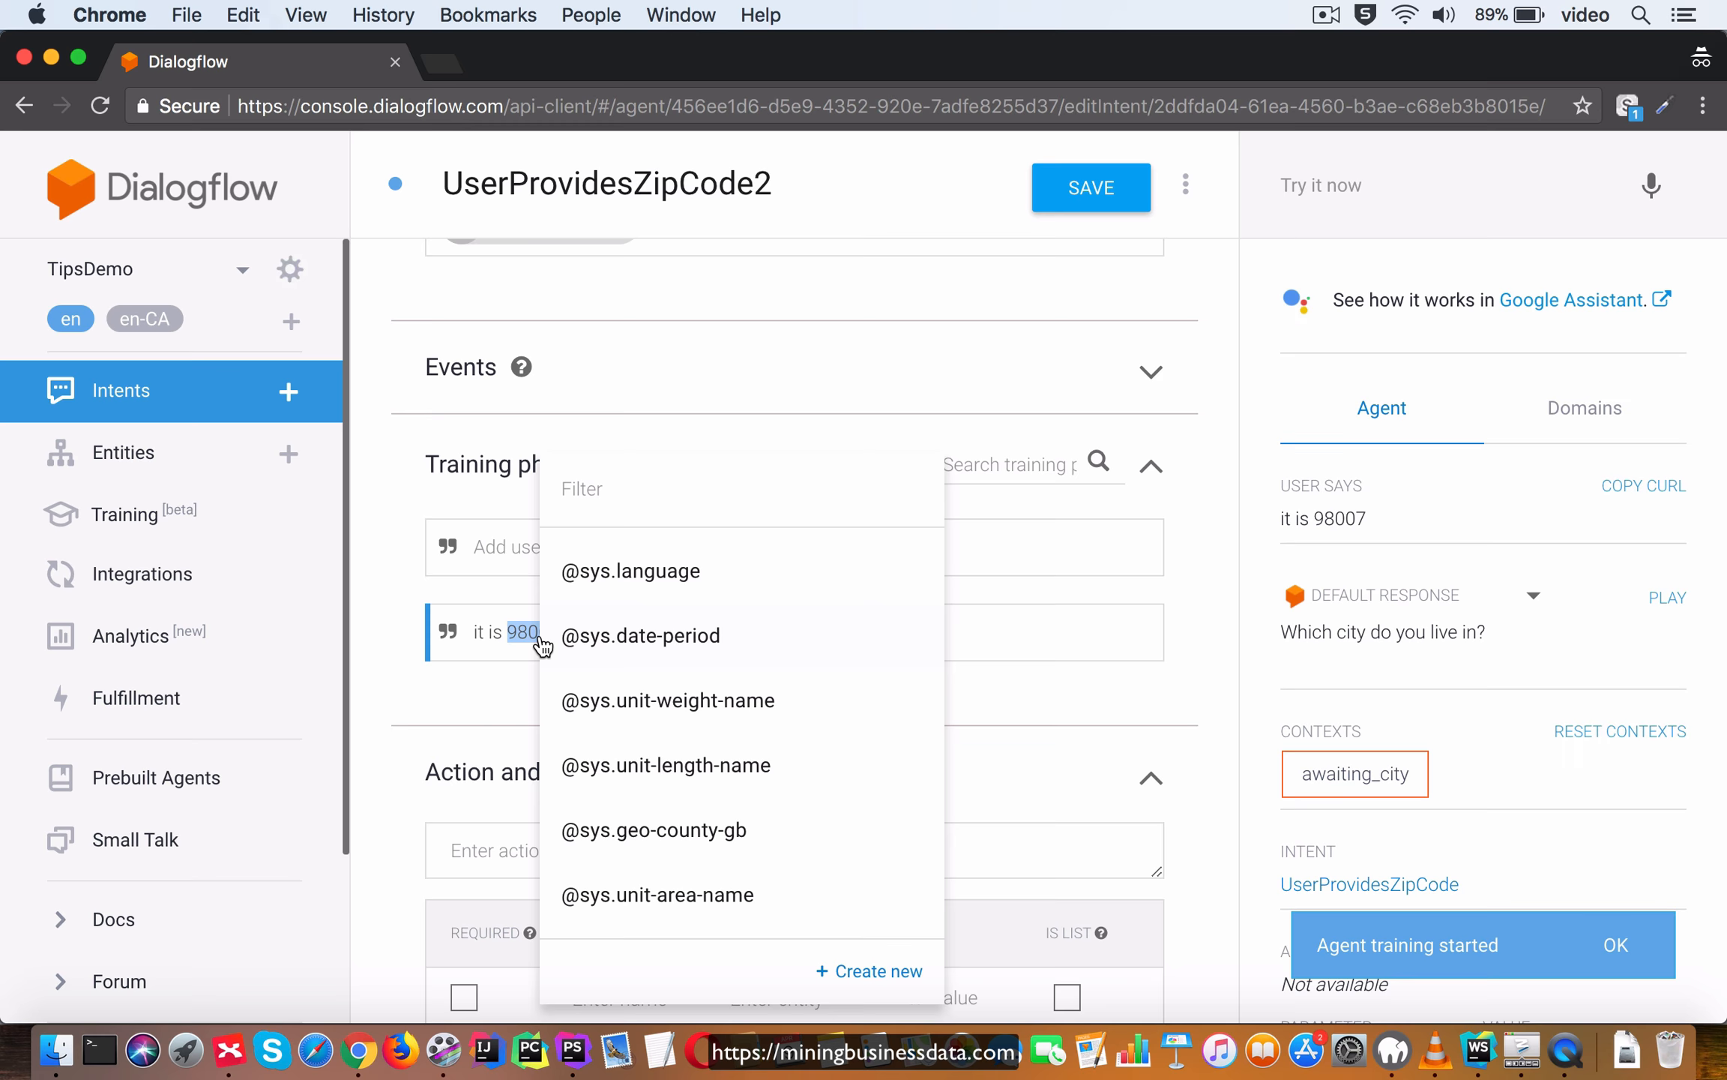
click(695, 493)
text(@sys.)
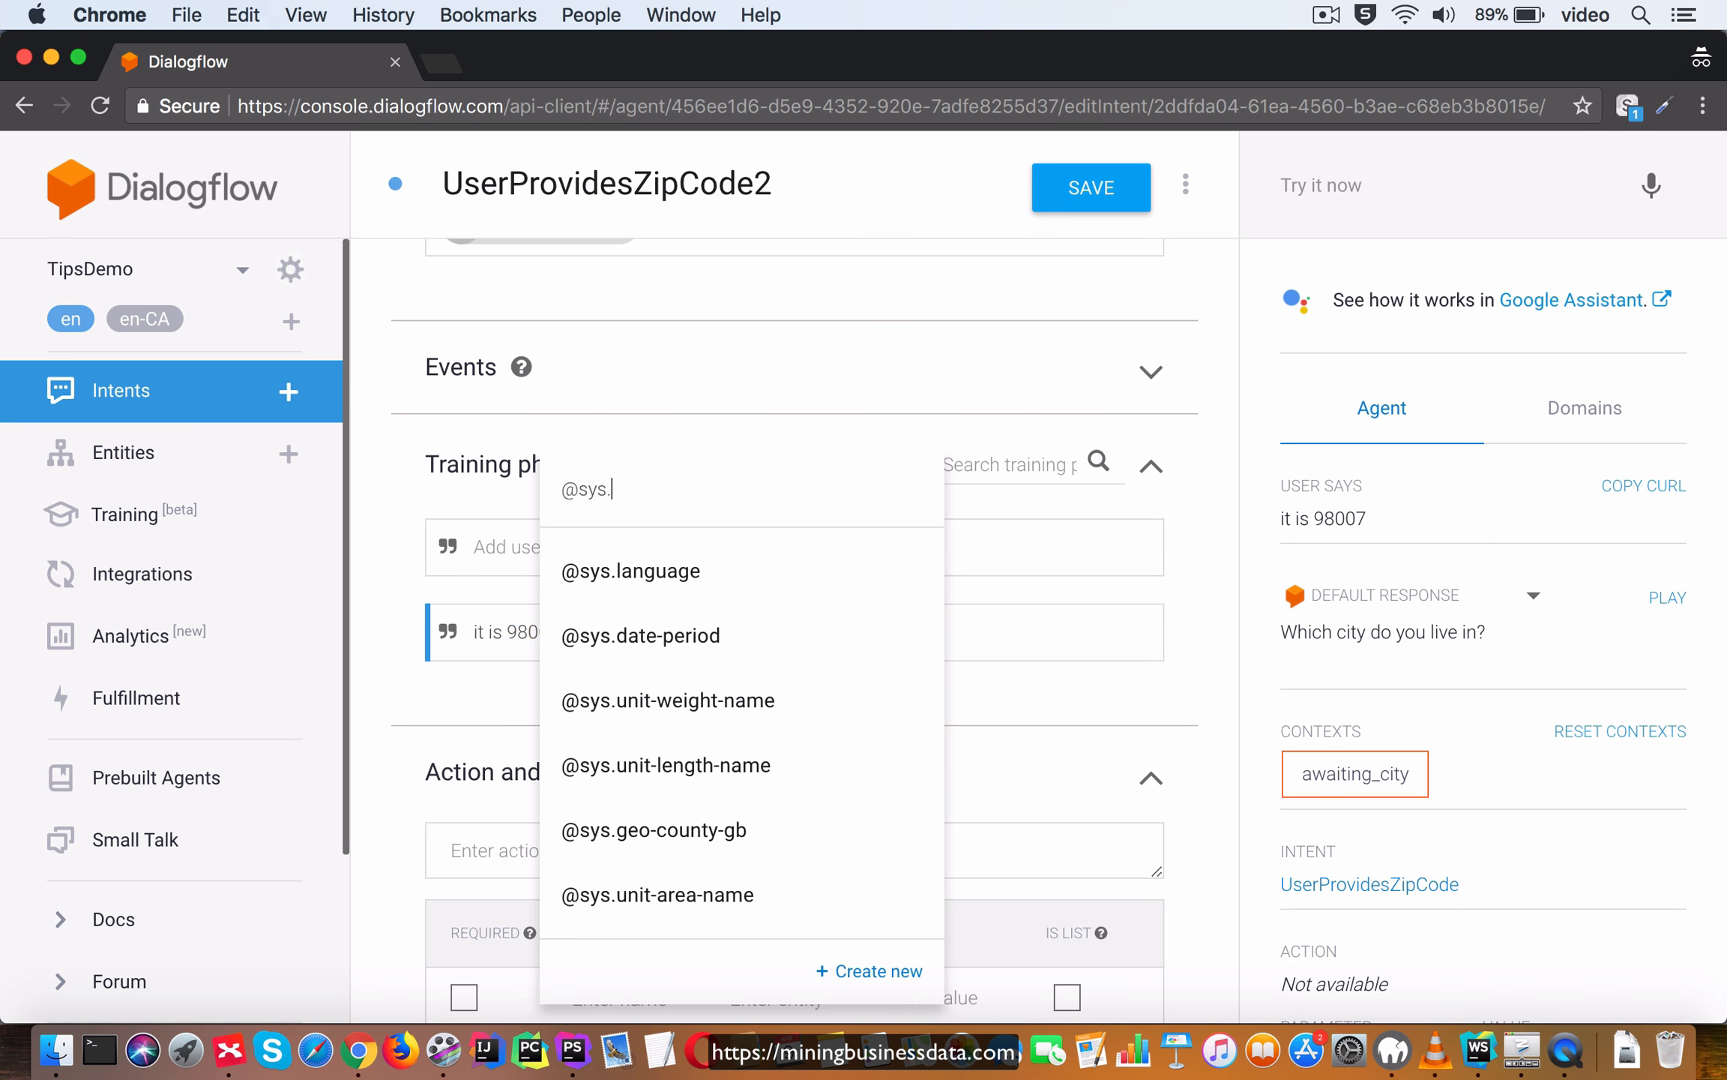
text(zi)
click(718, 604)
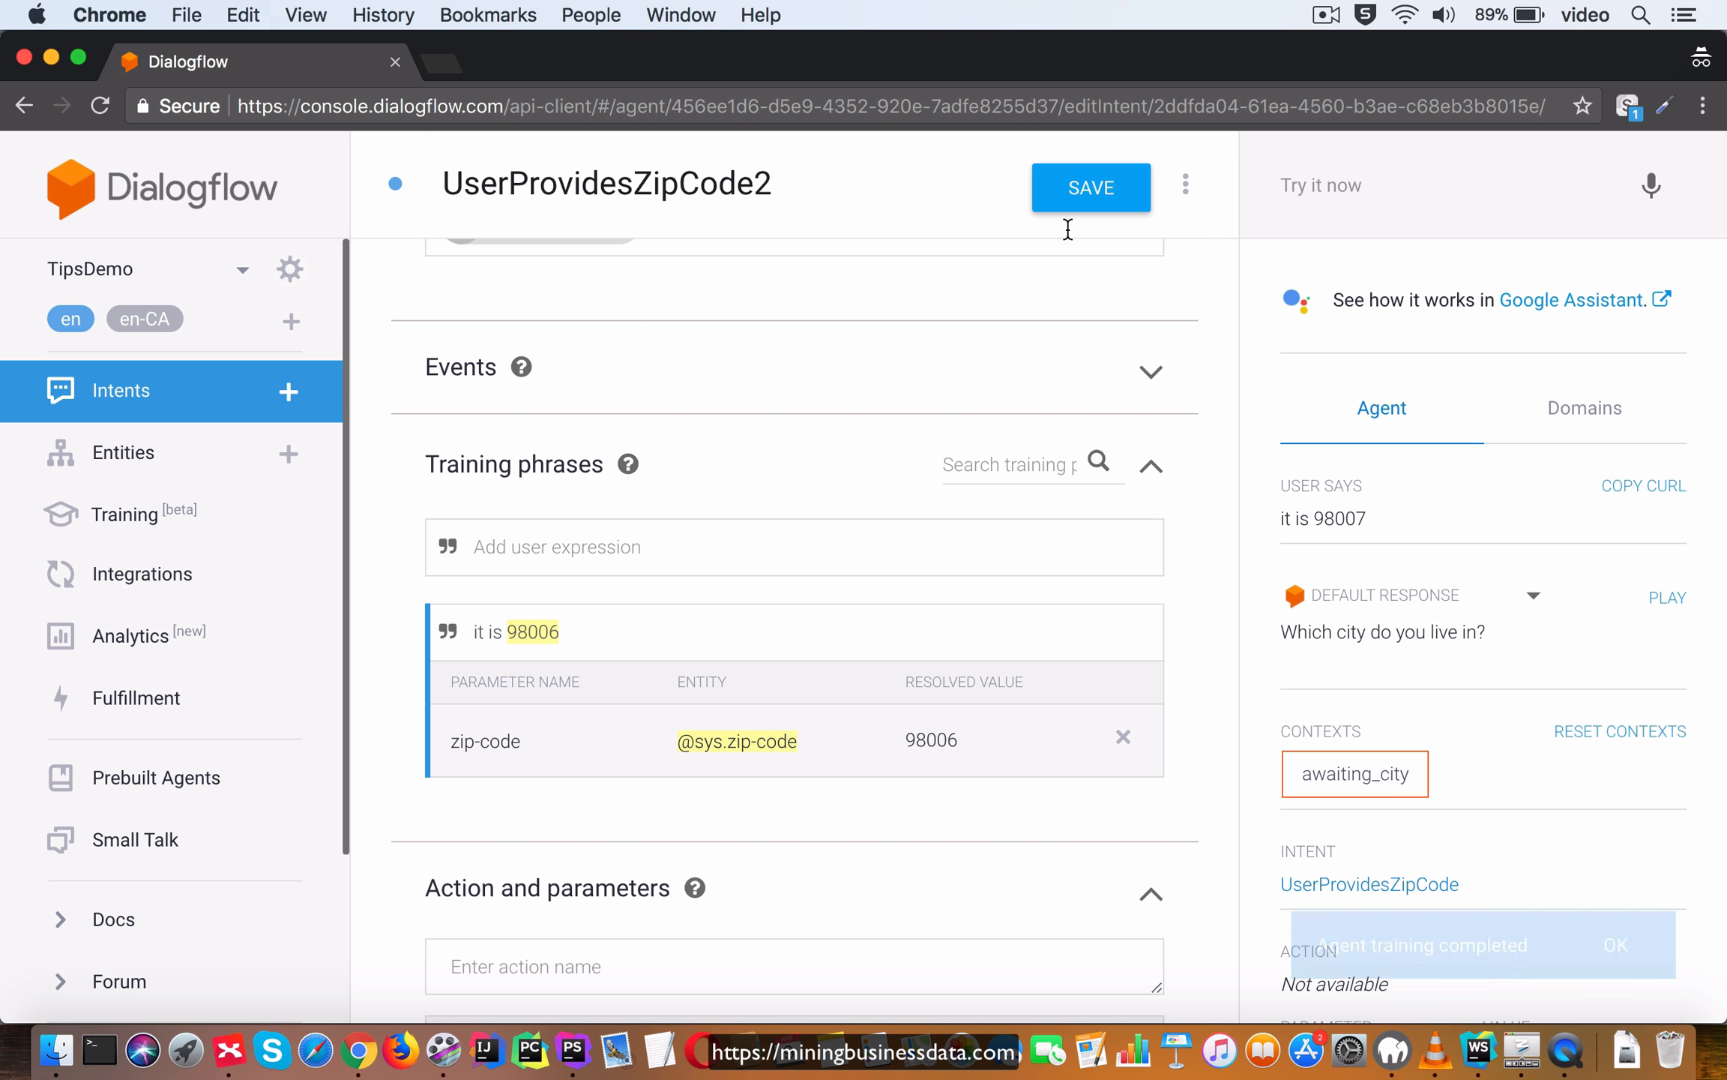
click(1088, 199)
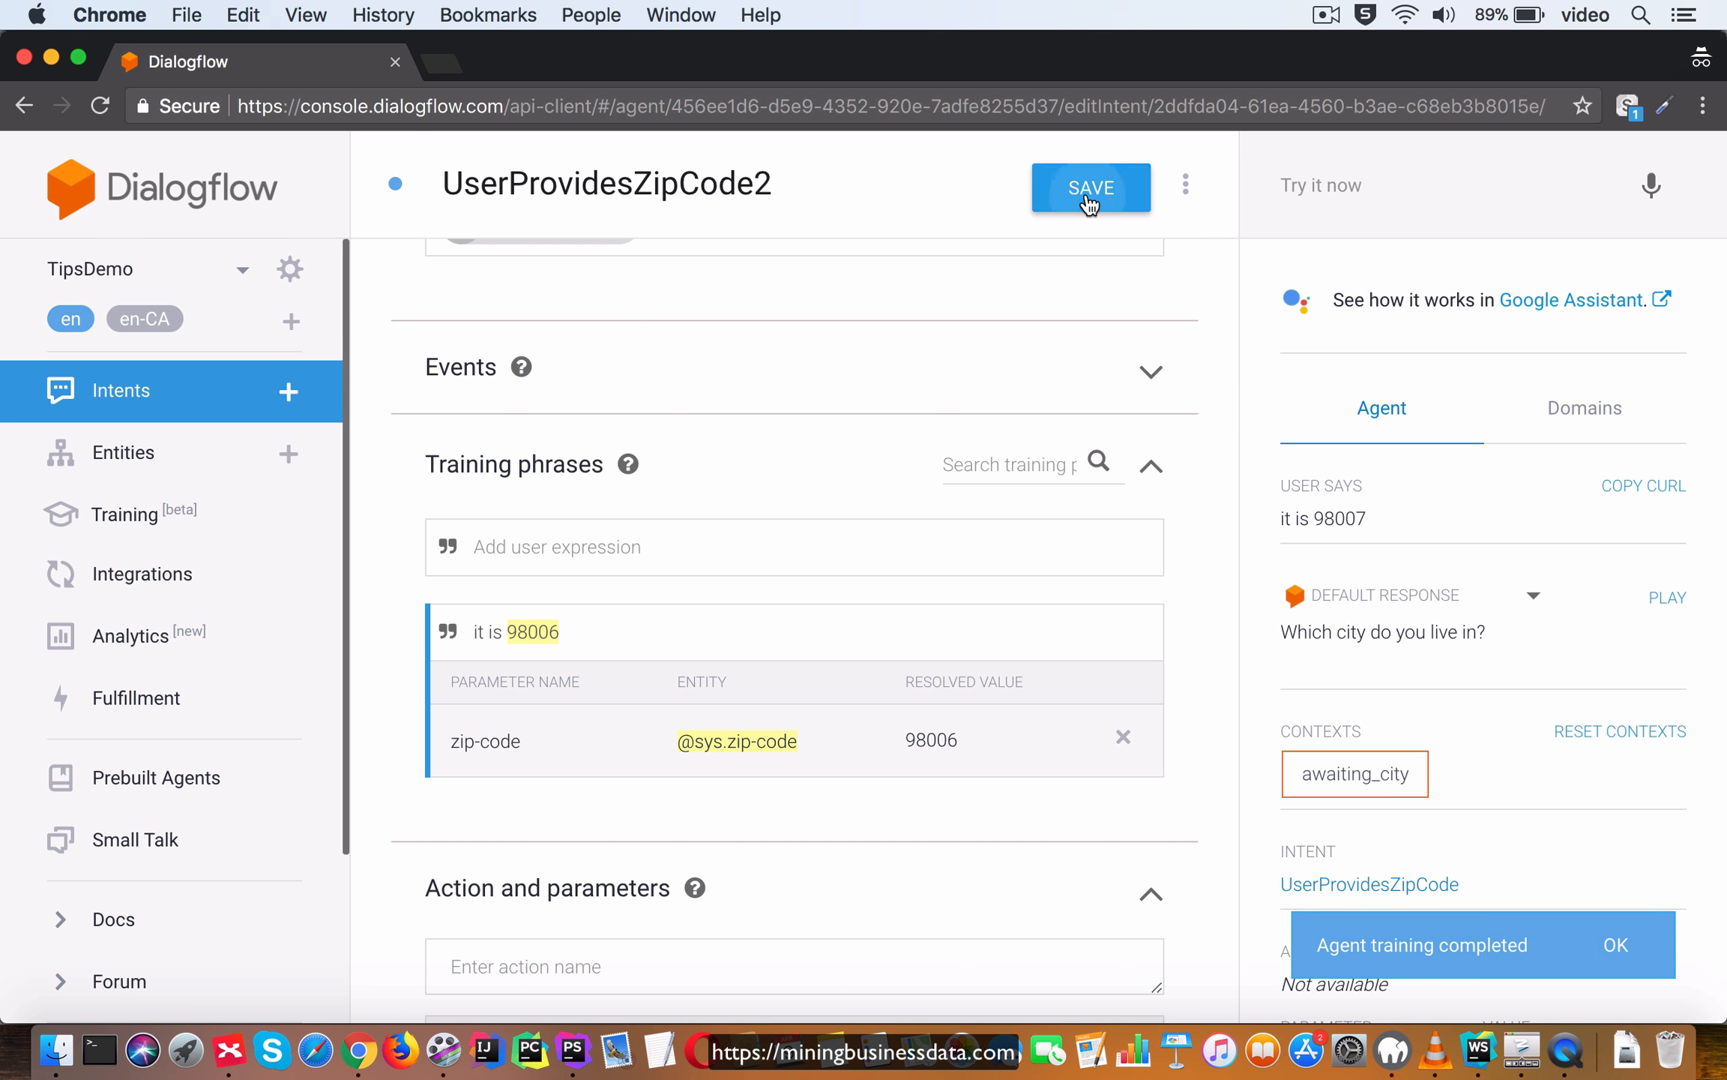
Add the training phrase "my zip code is 98007" to UserProvidesZipCode2.
click(733, 529)
text(my zip co)
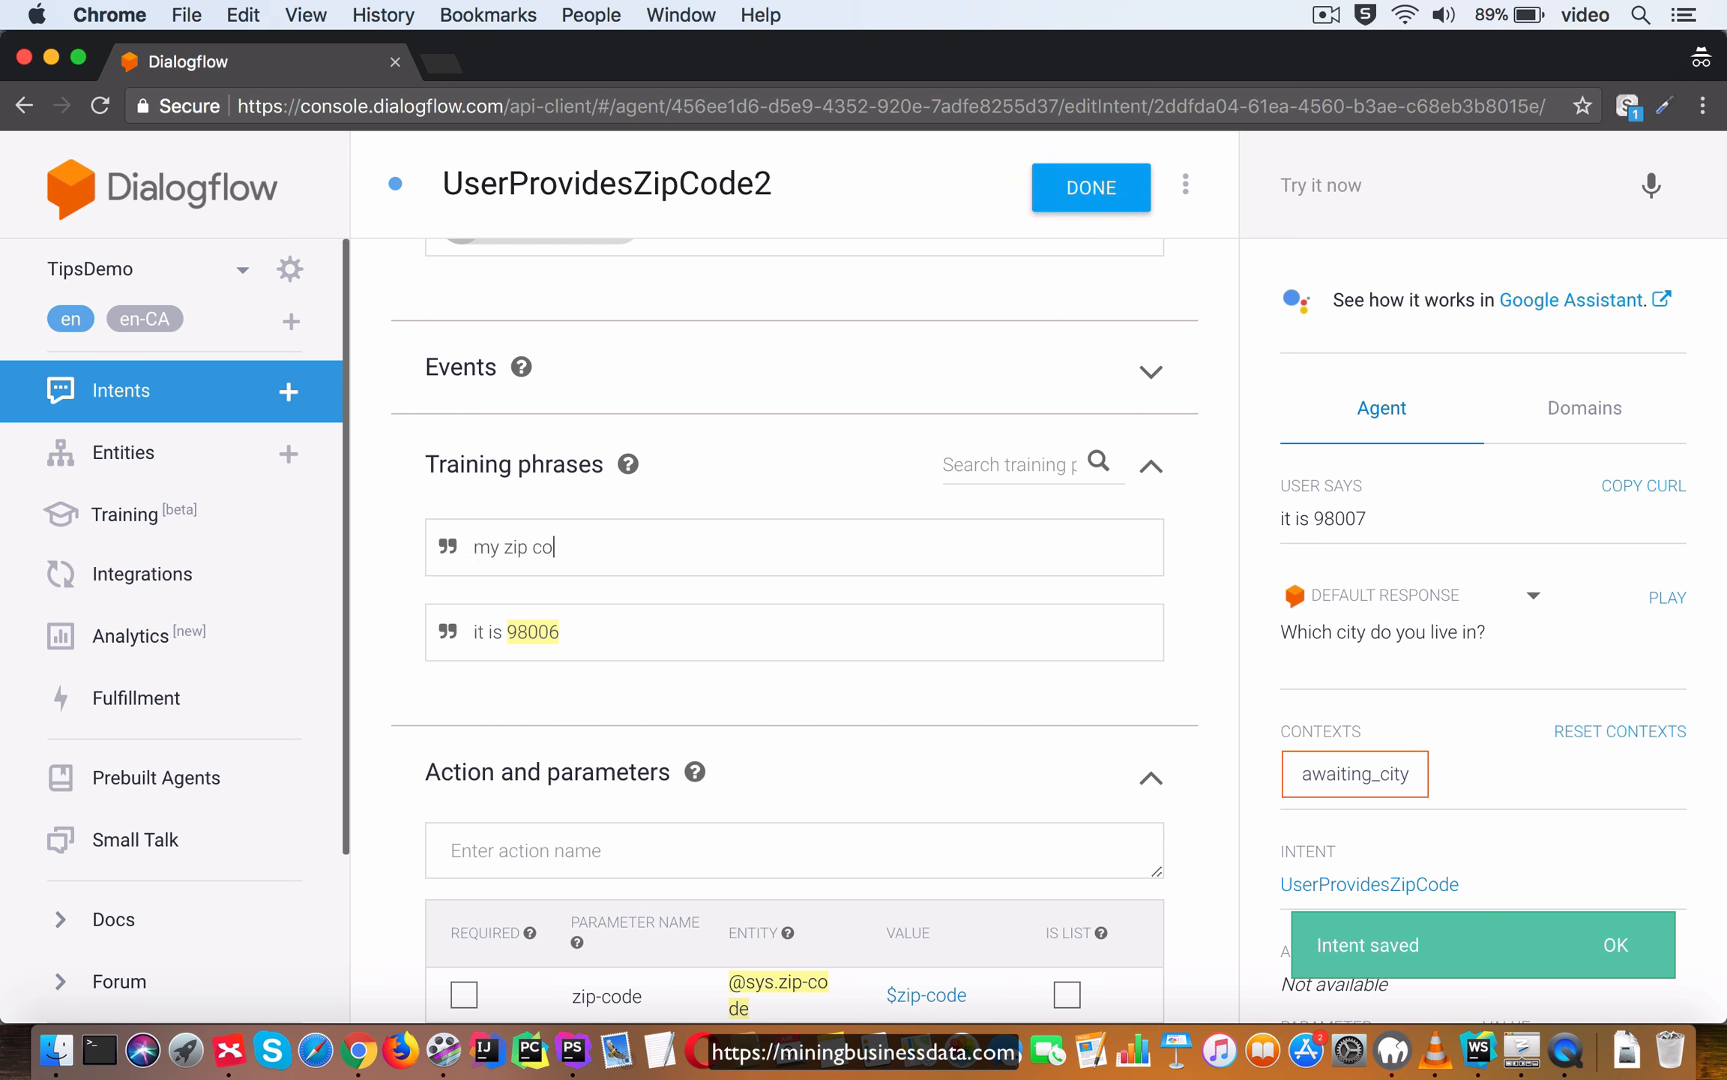
text(de is 9800)
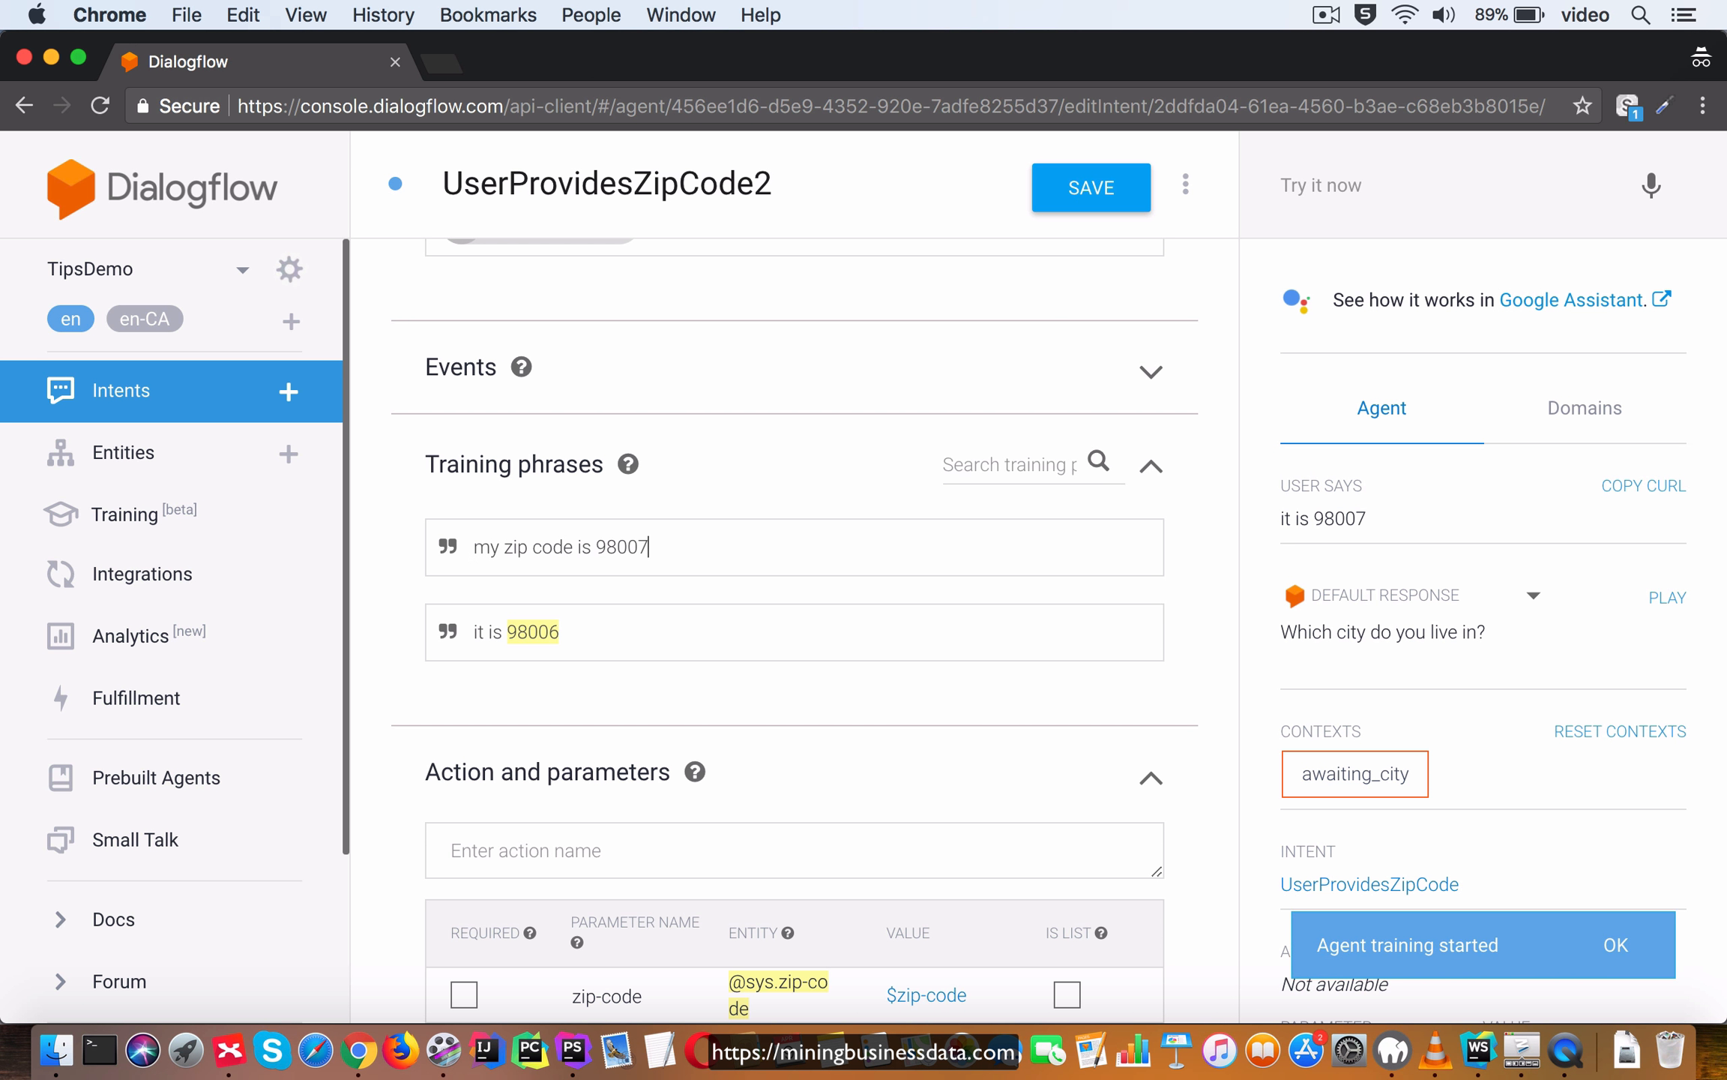
text(7)
key(Return)
click(733, 740)
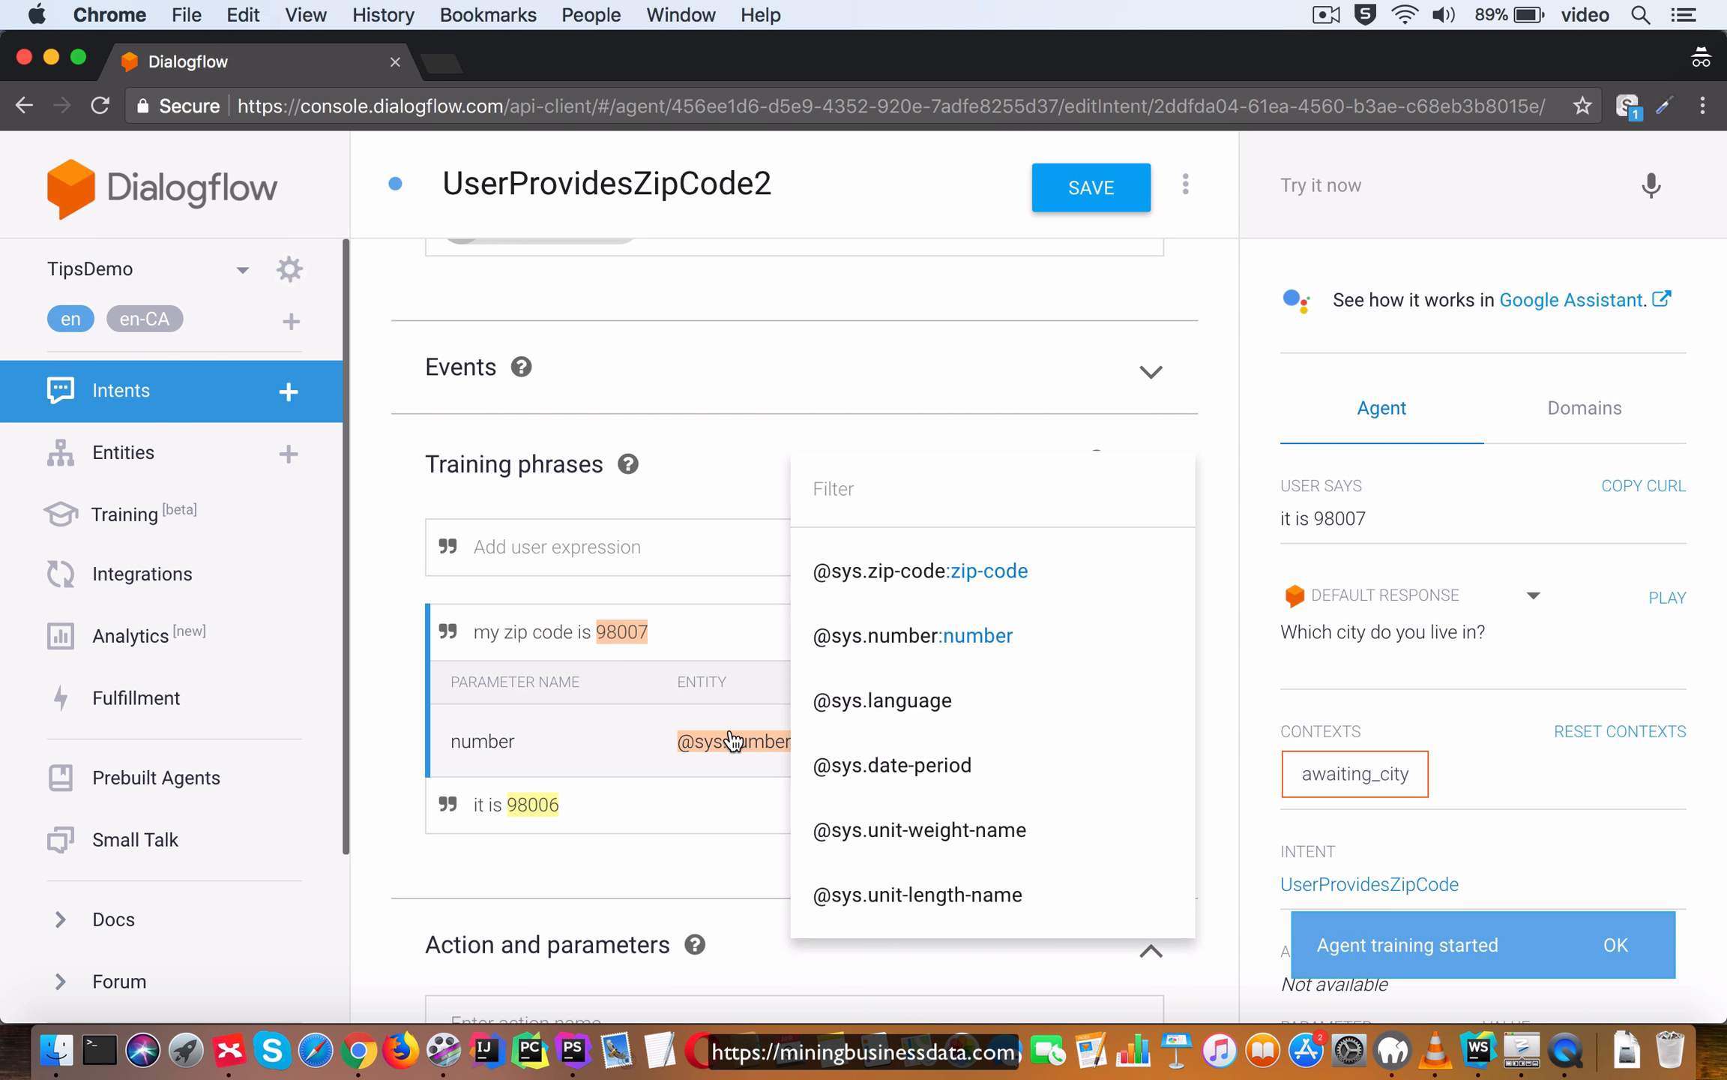
click(923, 570)
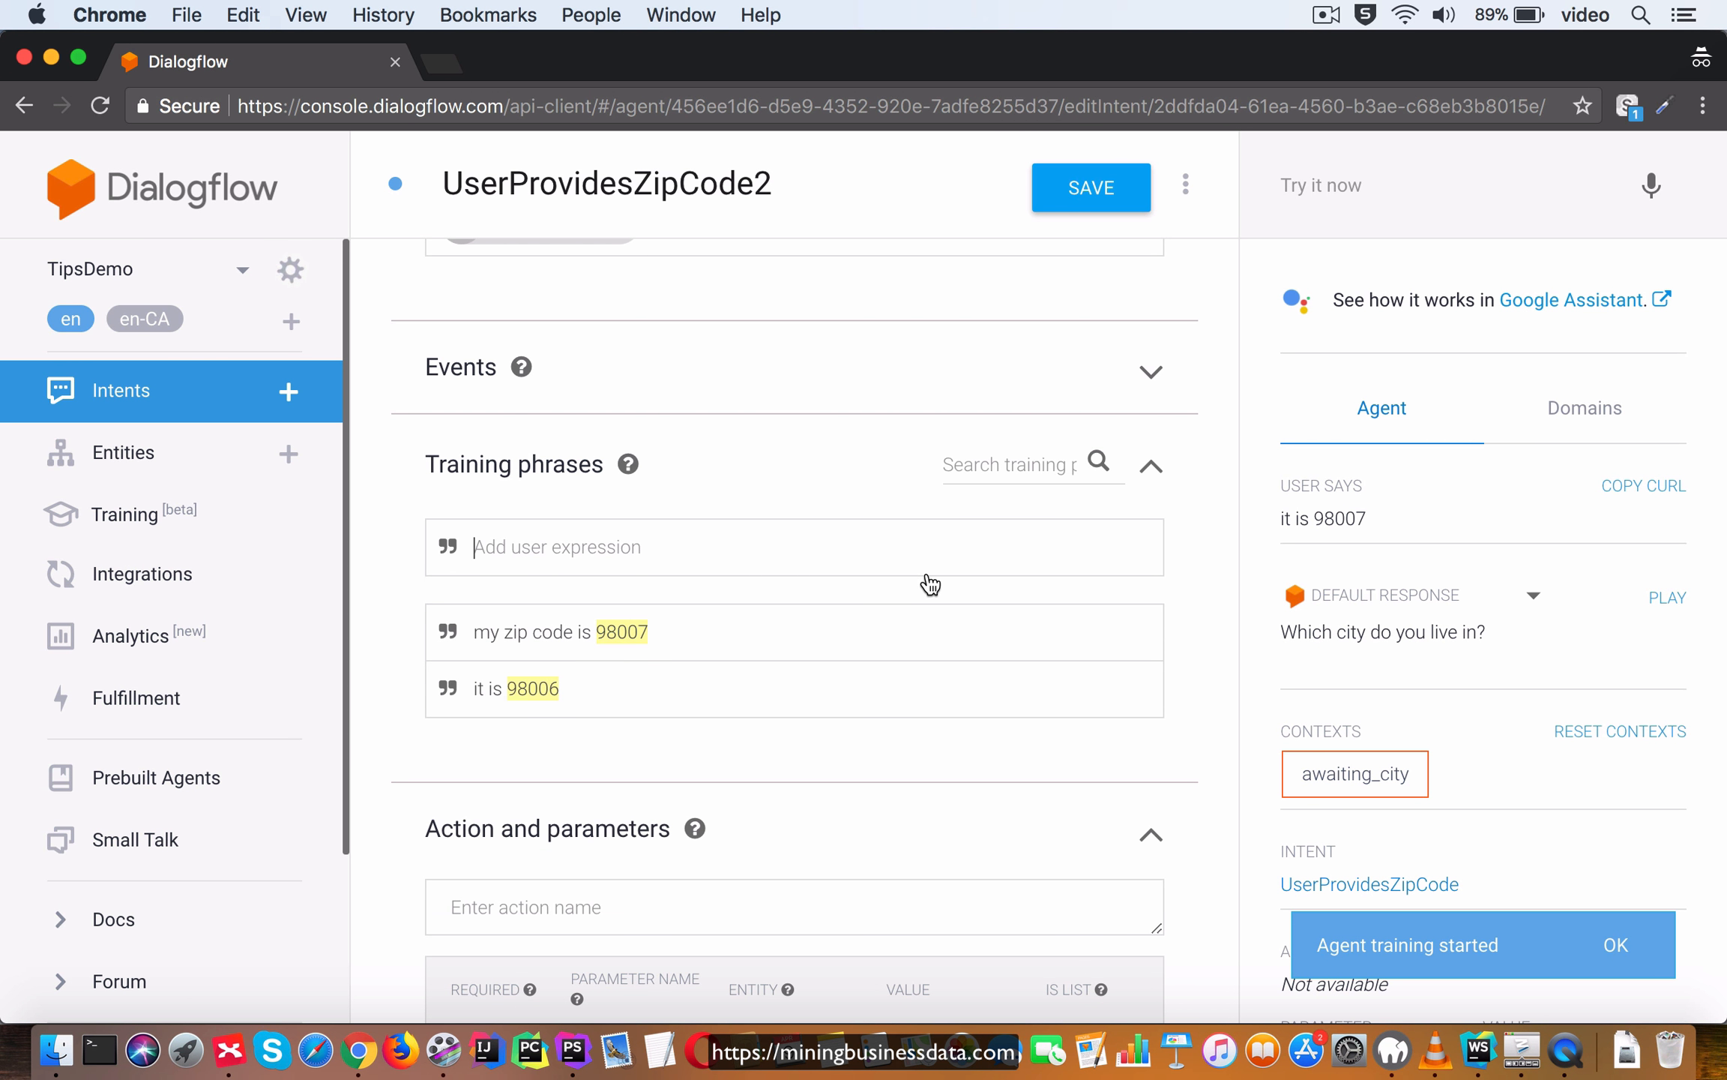
click(1094, 197)
Add the text response "Which city do you live in?" to UserProvidesZipCode2 and save the intent.
scroll(1206, 462, down, 10)
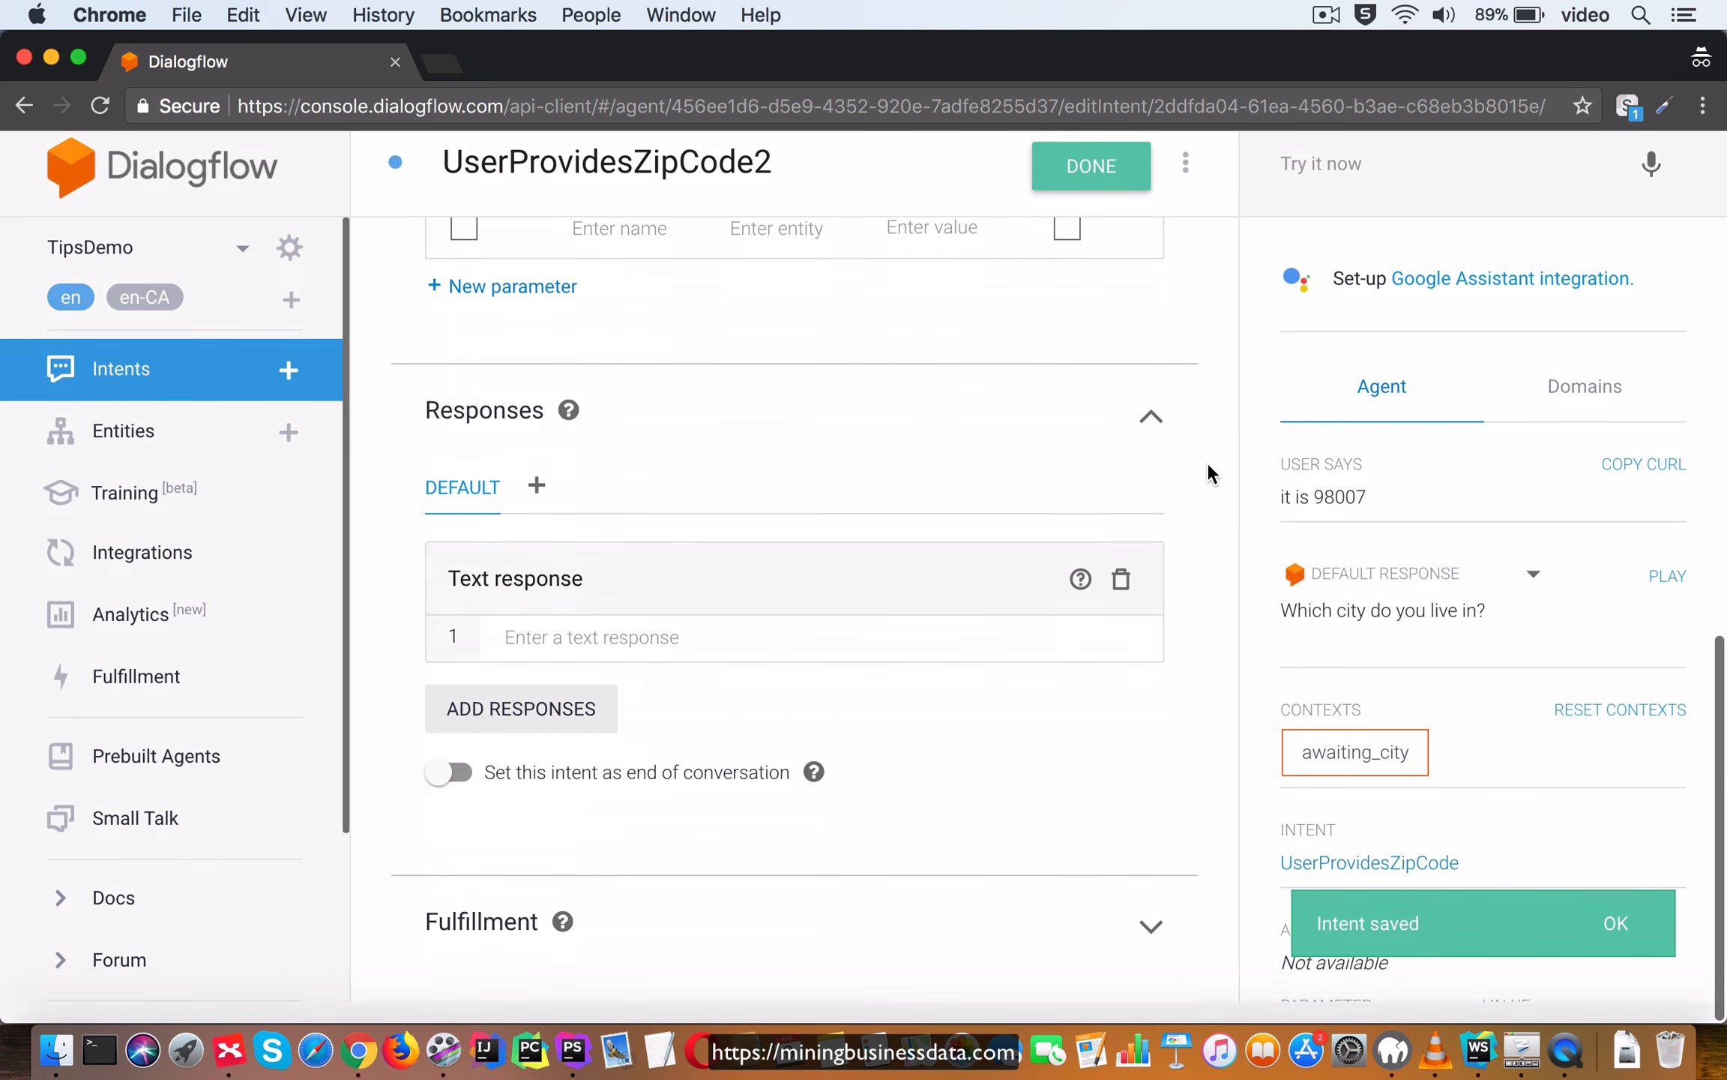
click(732, 666)
text(Whic)
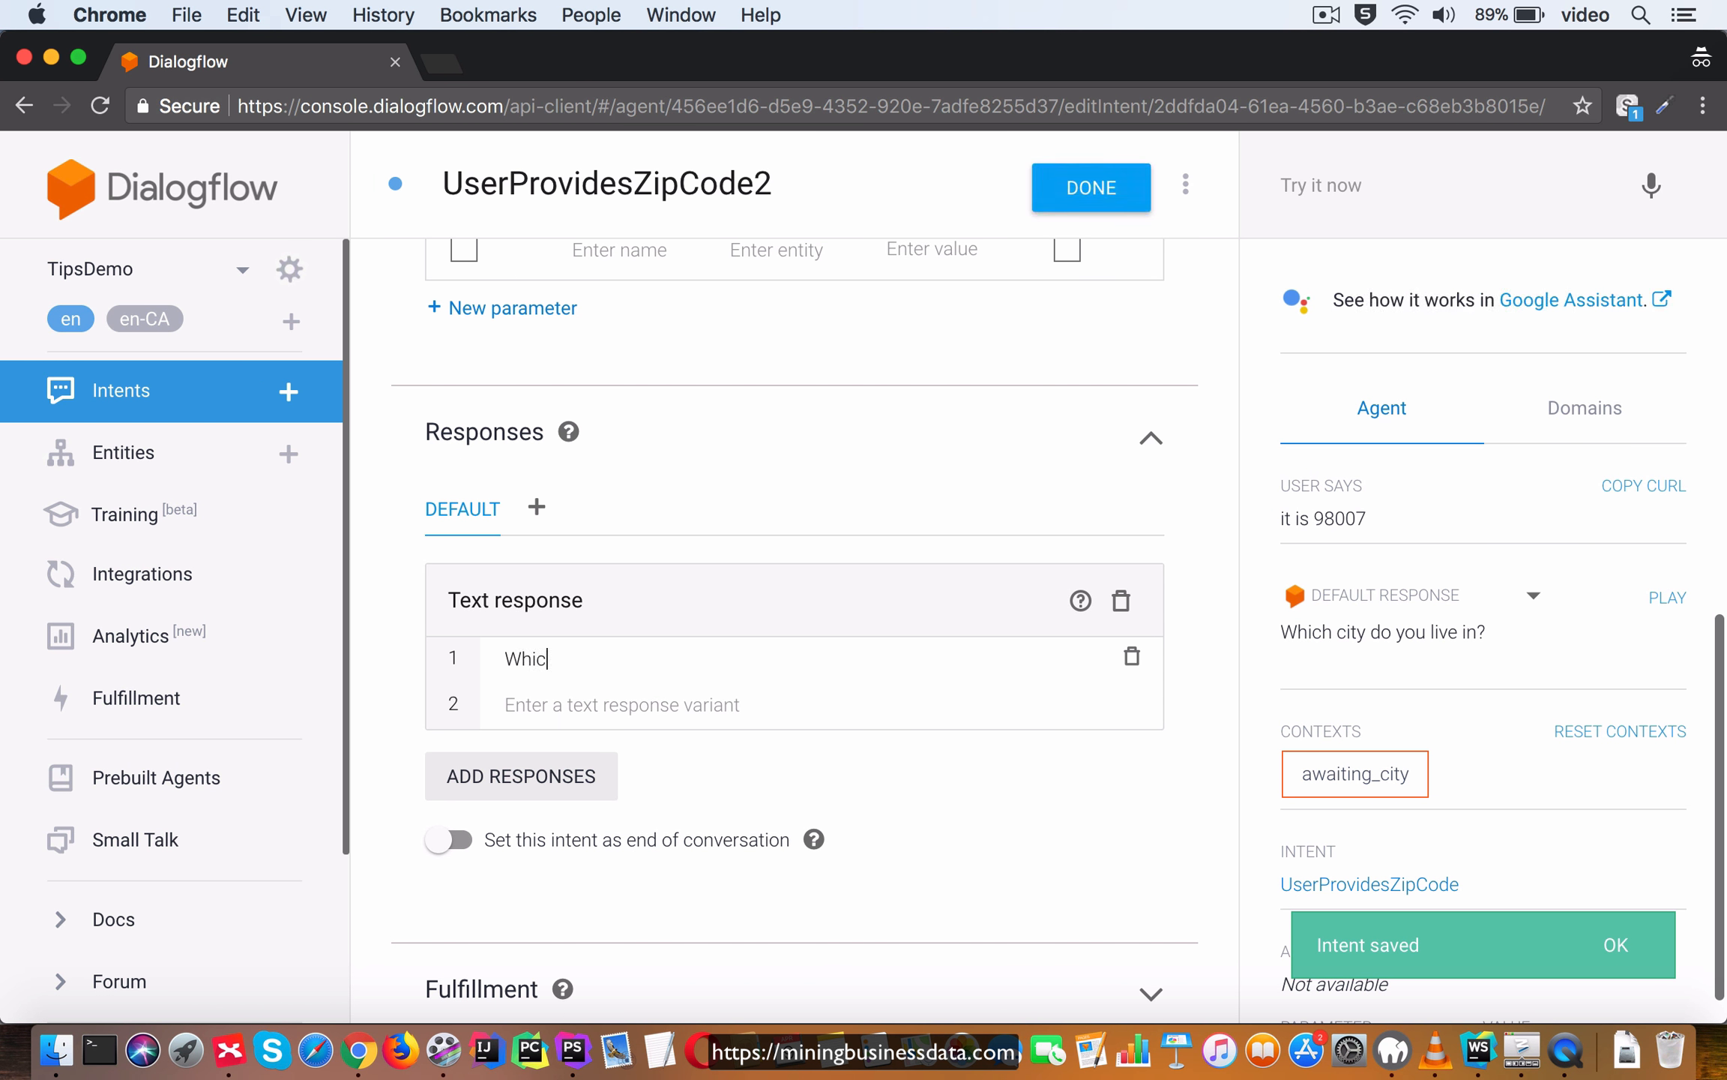
text(h city do you )
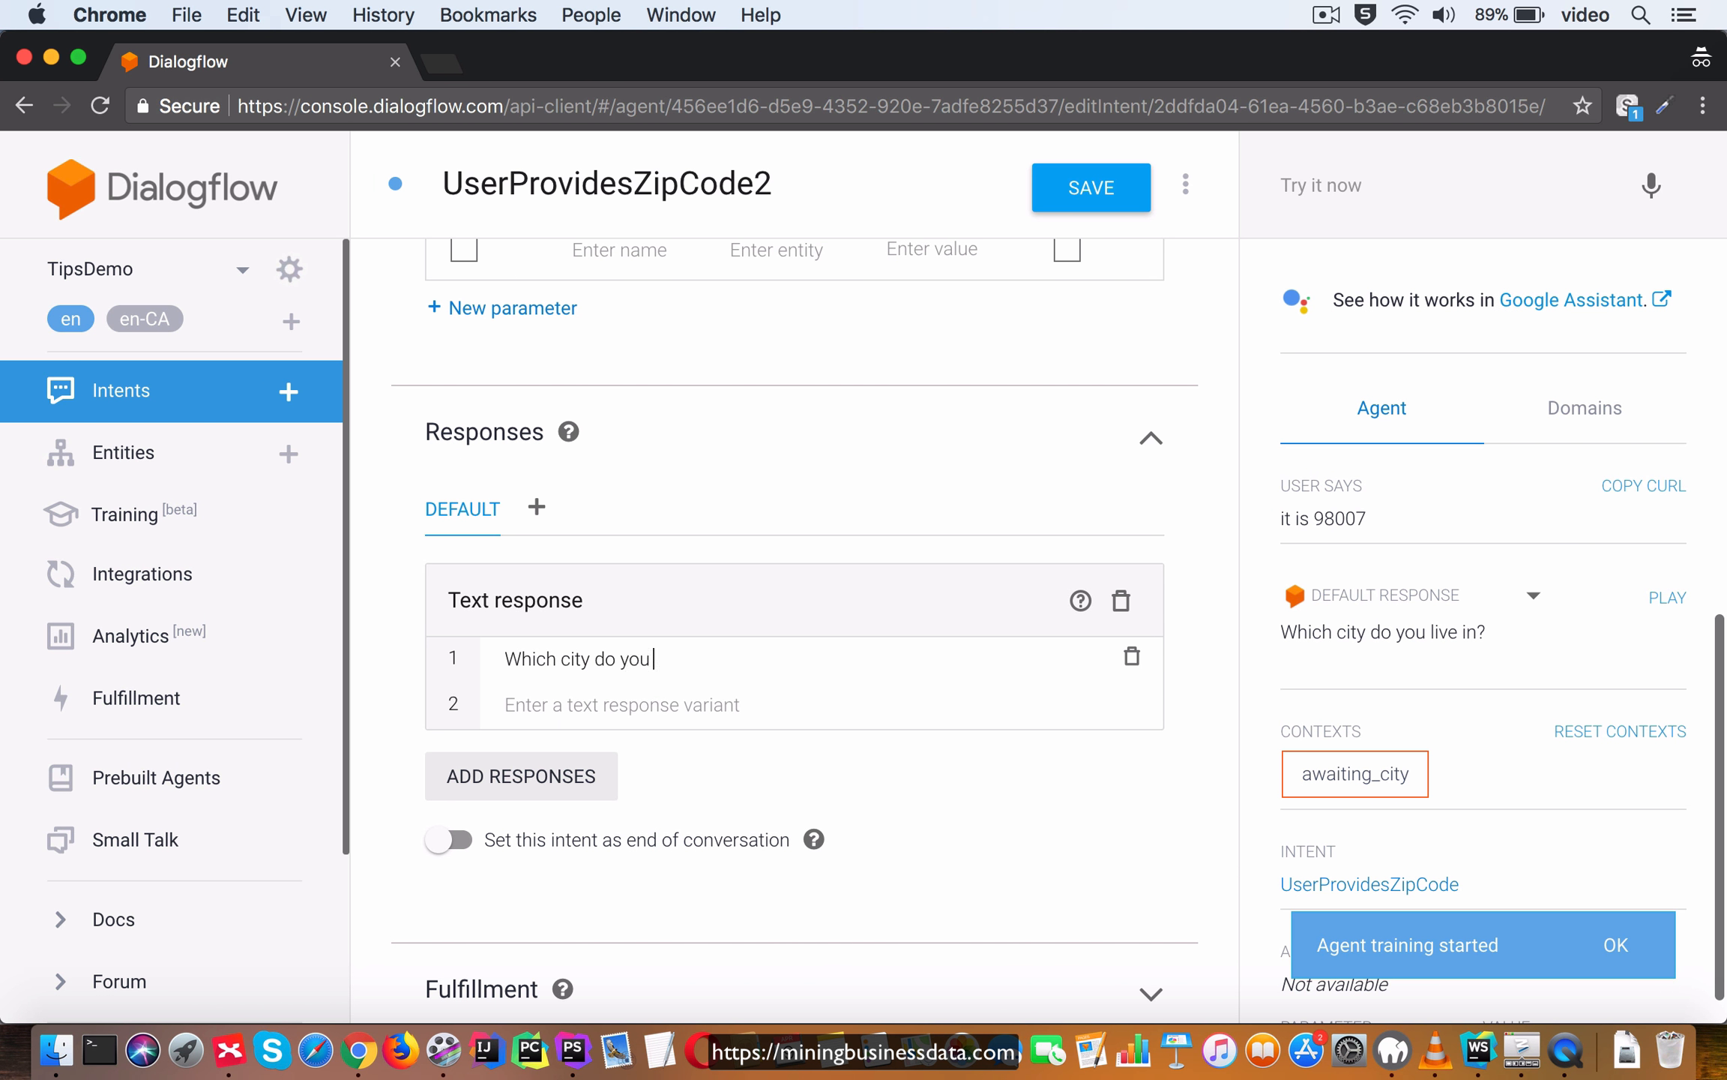
text(live in?)
click(1080, 188)
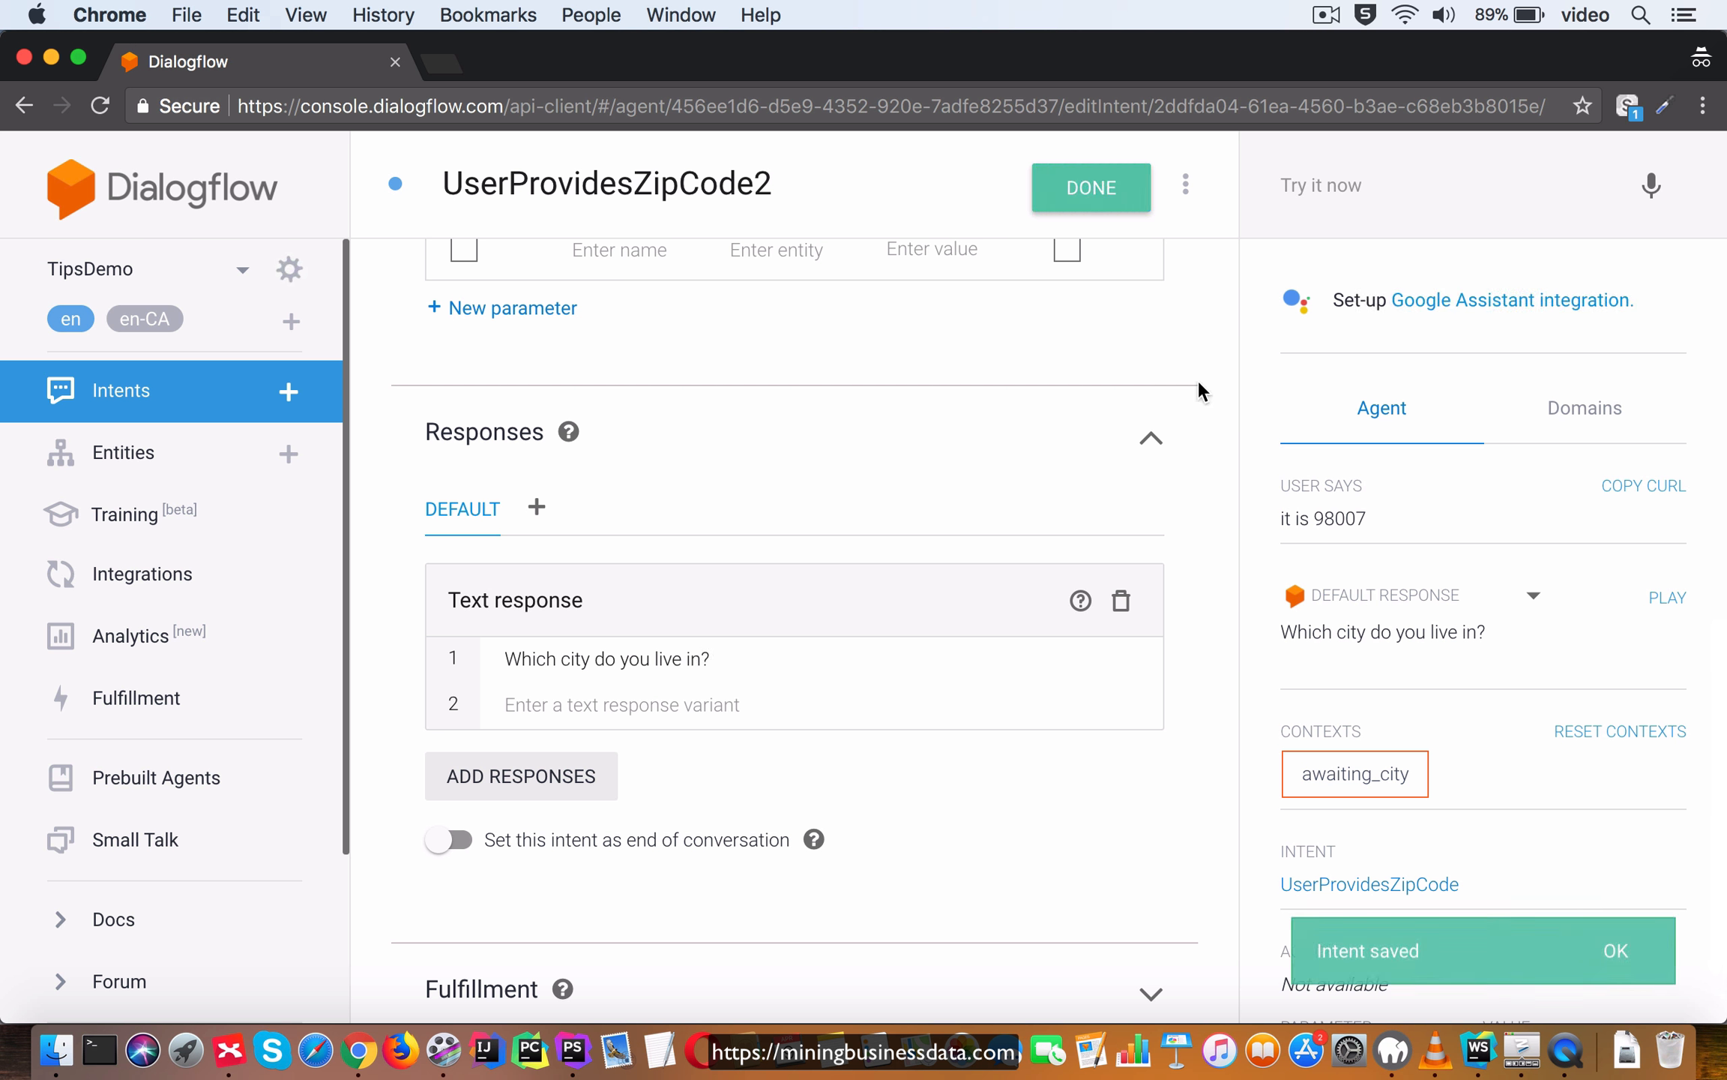
Create a new fallback intent named UserZipCodeIncorrectSecondTime.
scroll(1218, 417, up, 10)
scroll(1217, 429, up, 2)
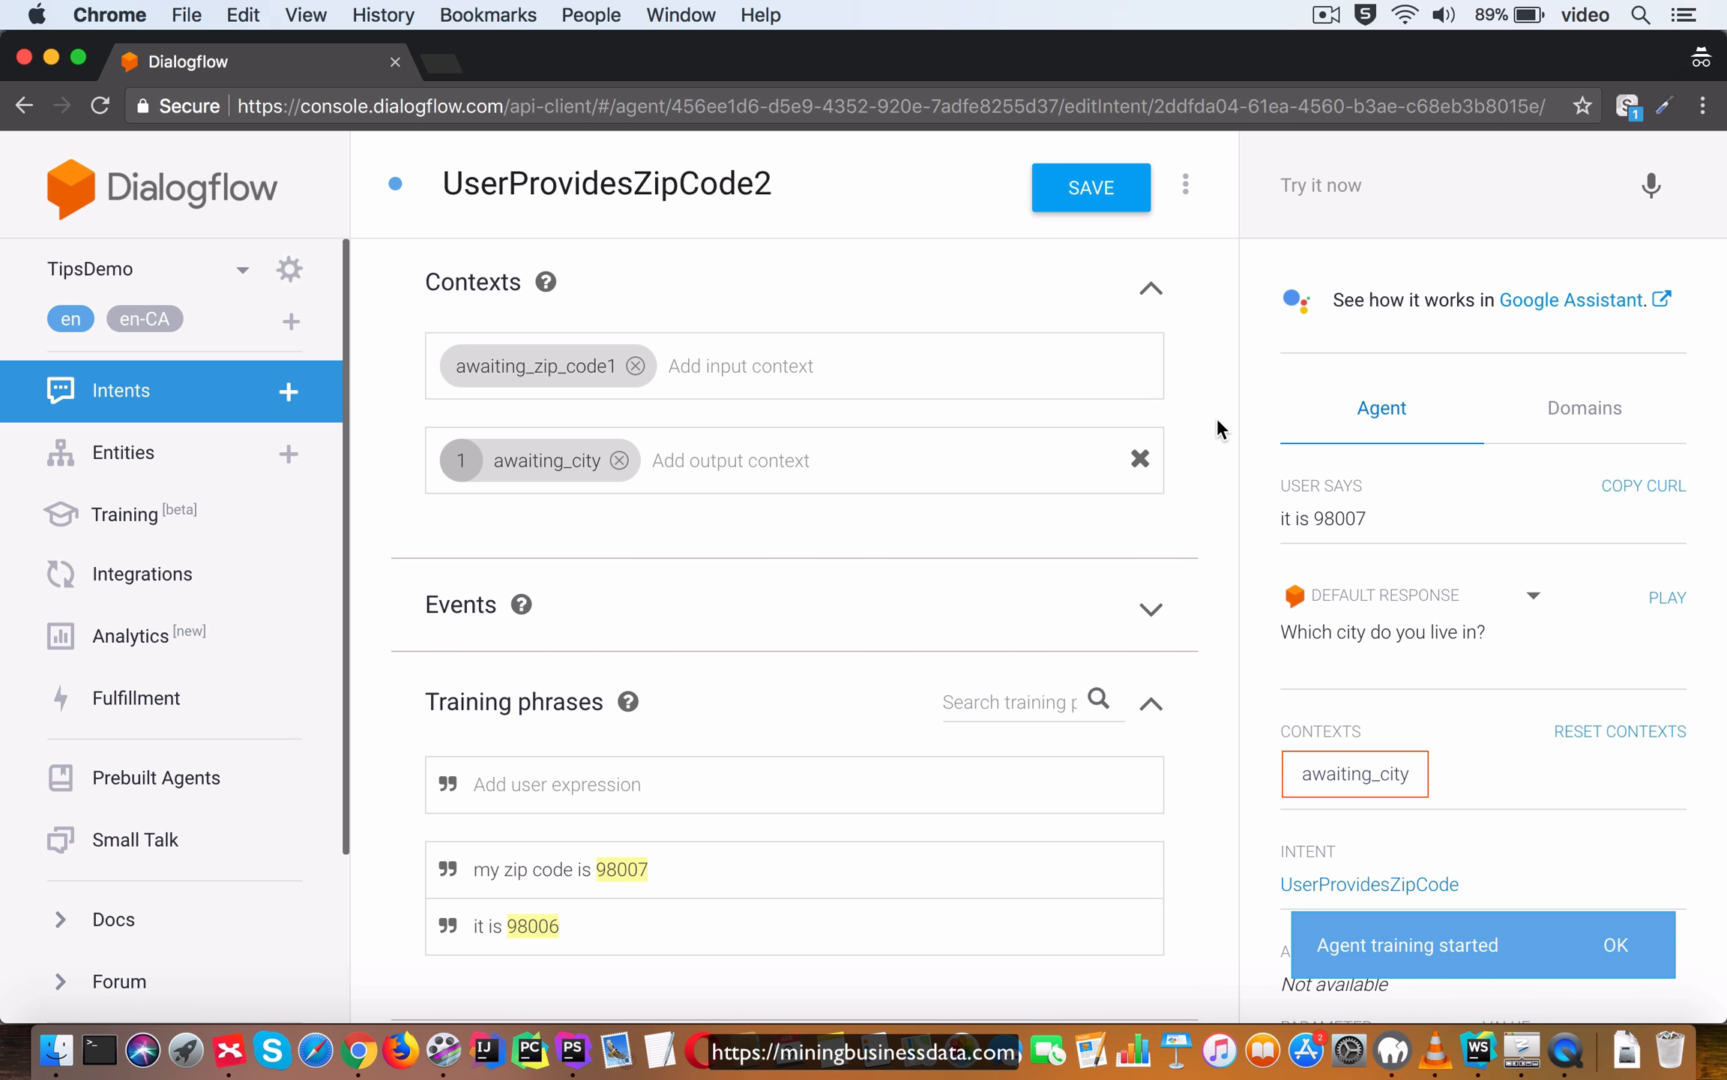
click(124, 393)
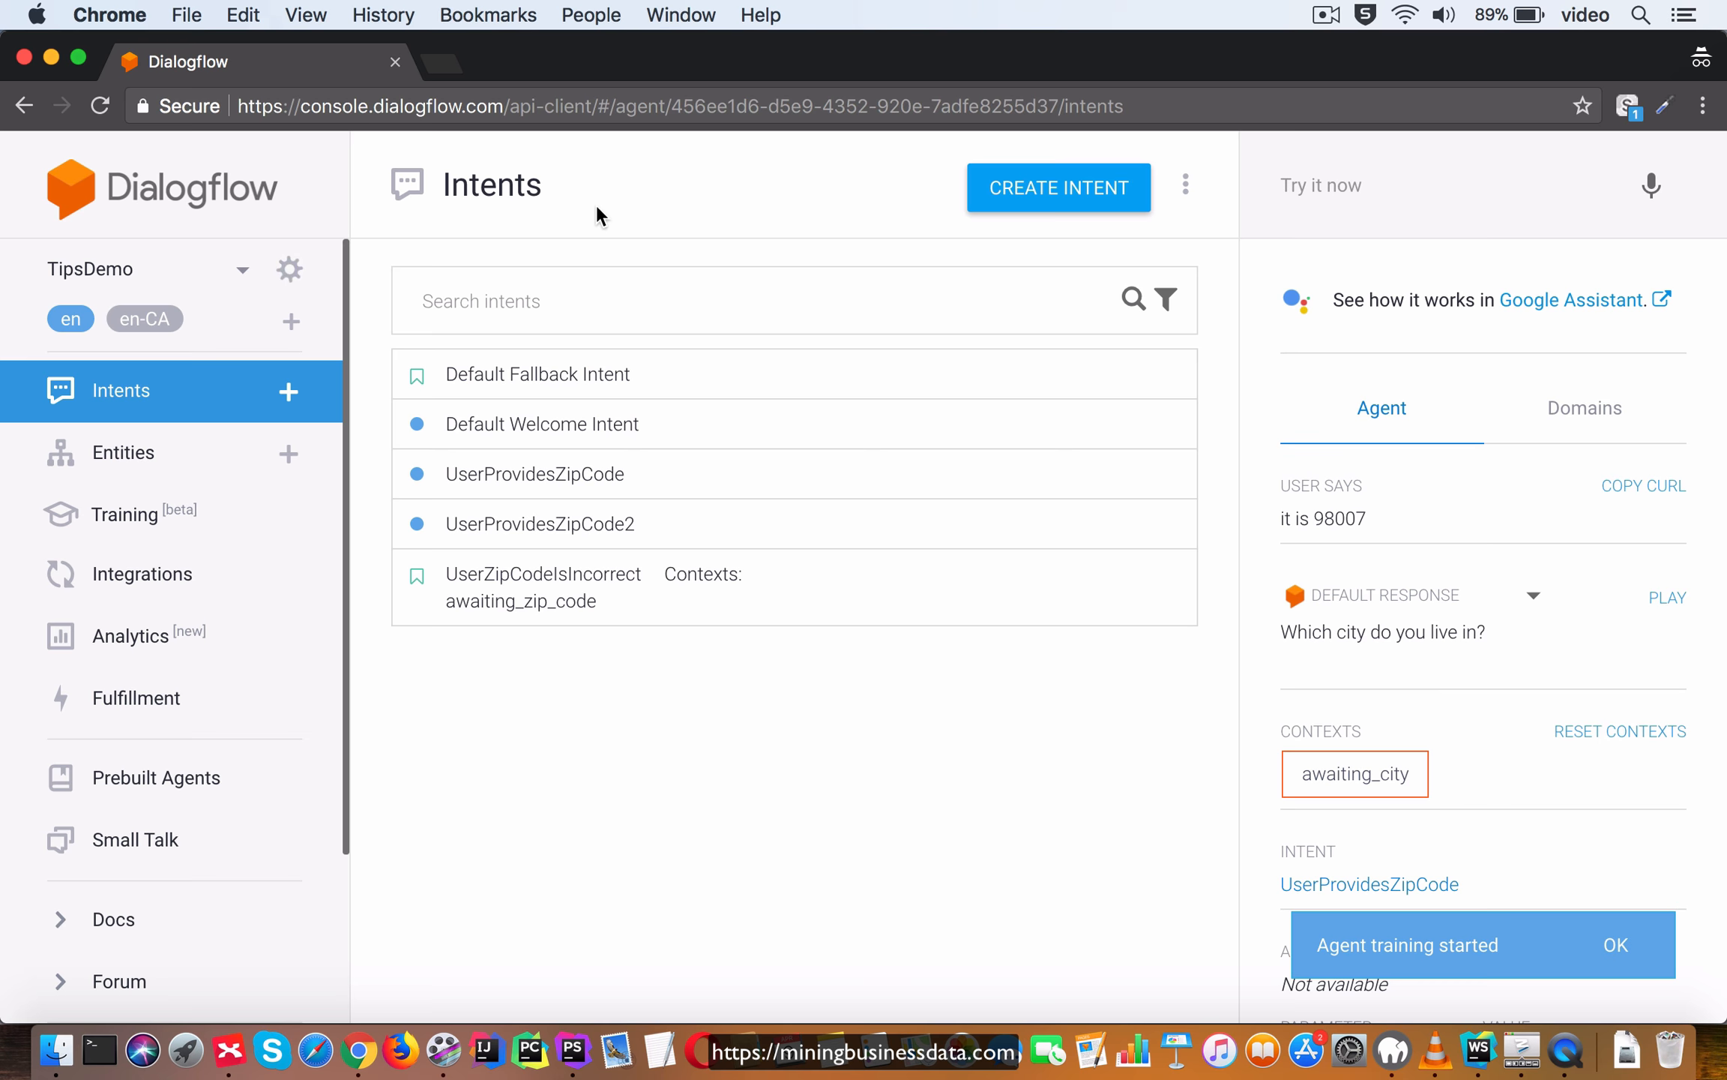
click(1185, 184)
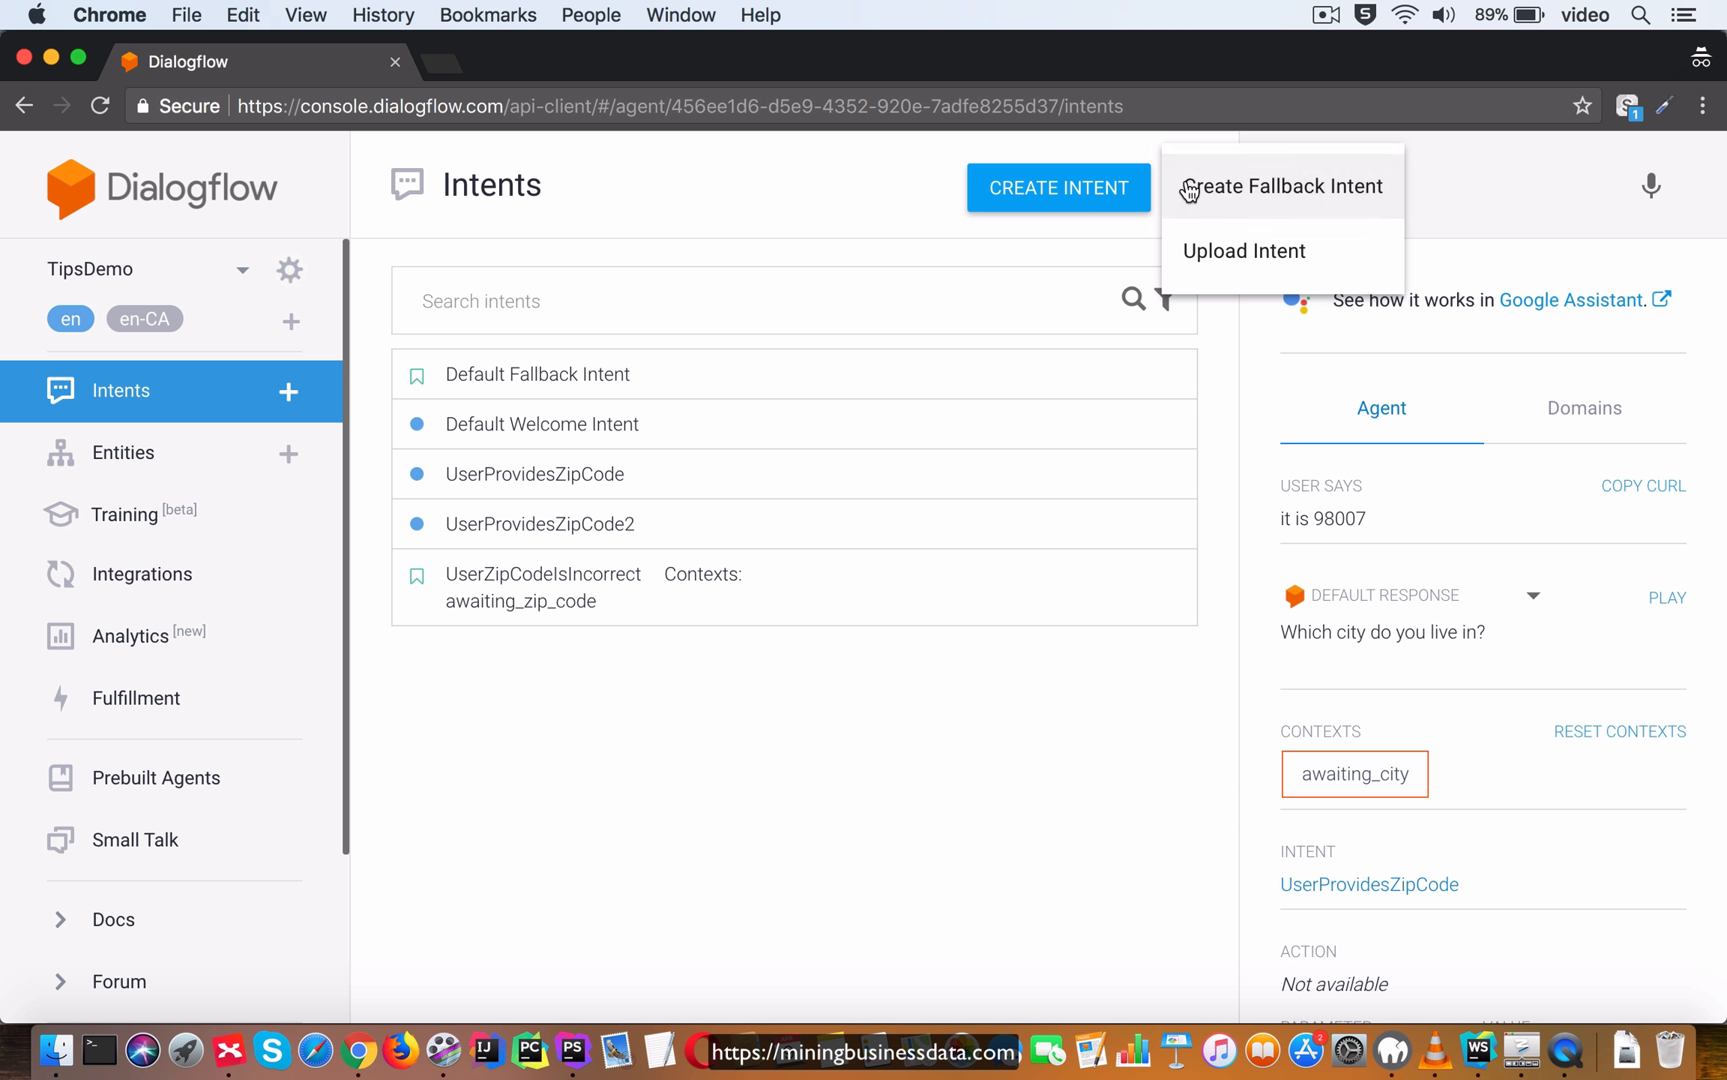
click(1260, 196)
text(u)
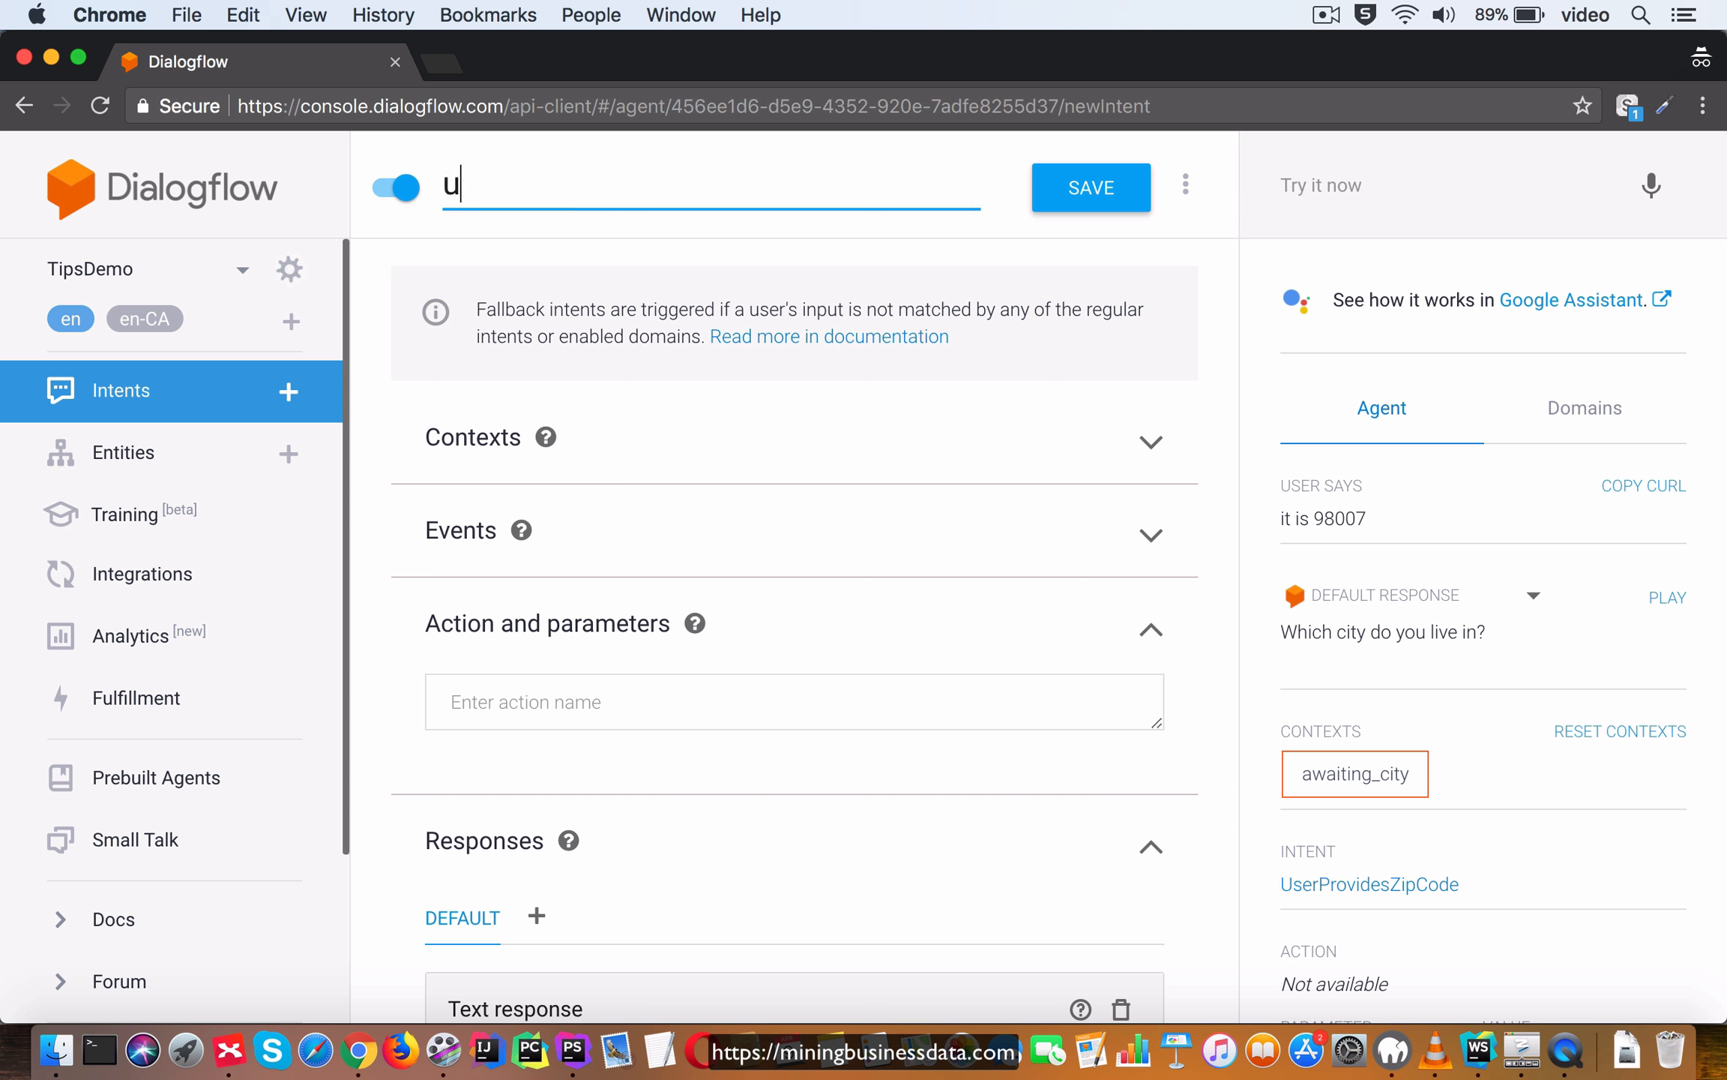
key(BackSpace)
text(UserZip)
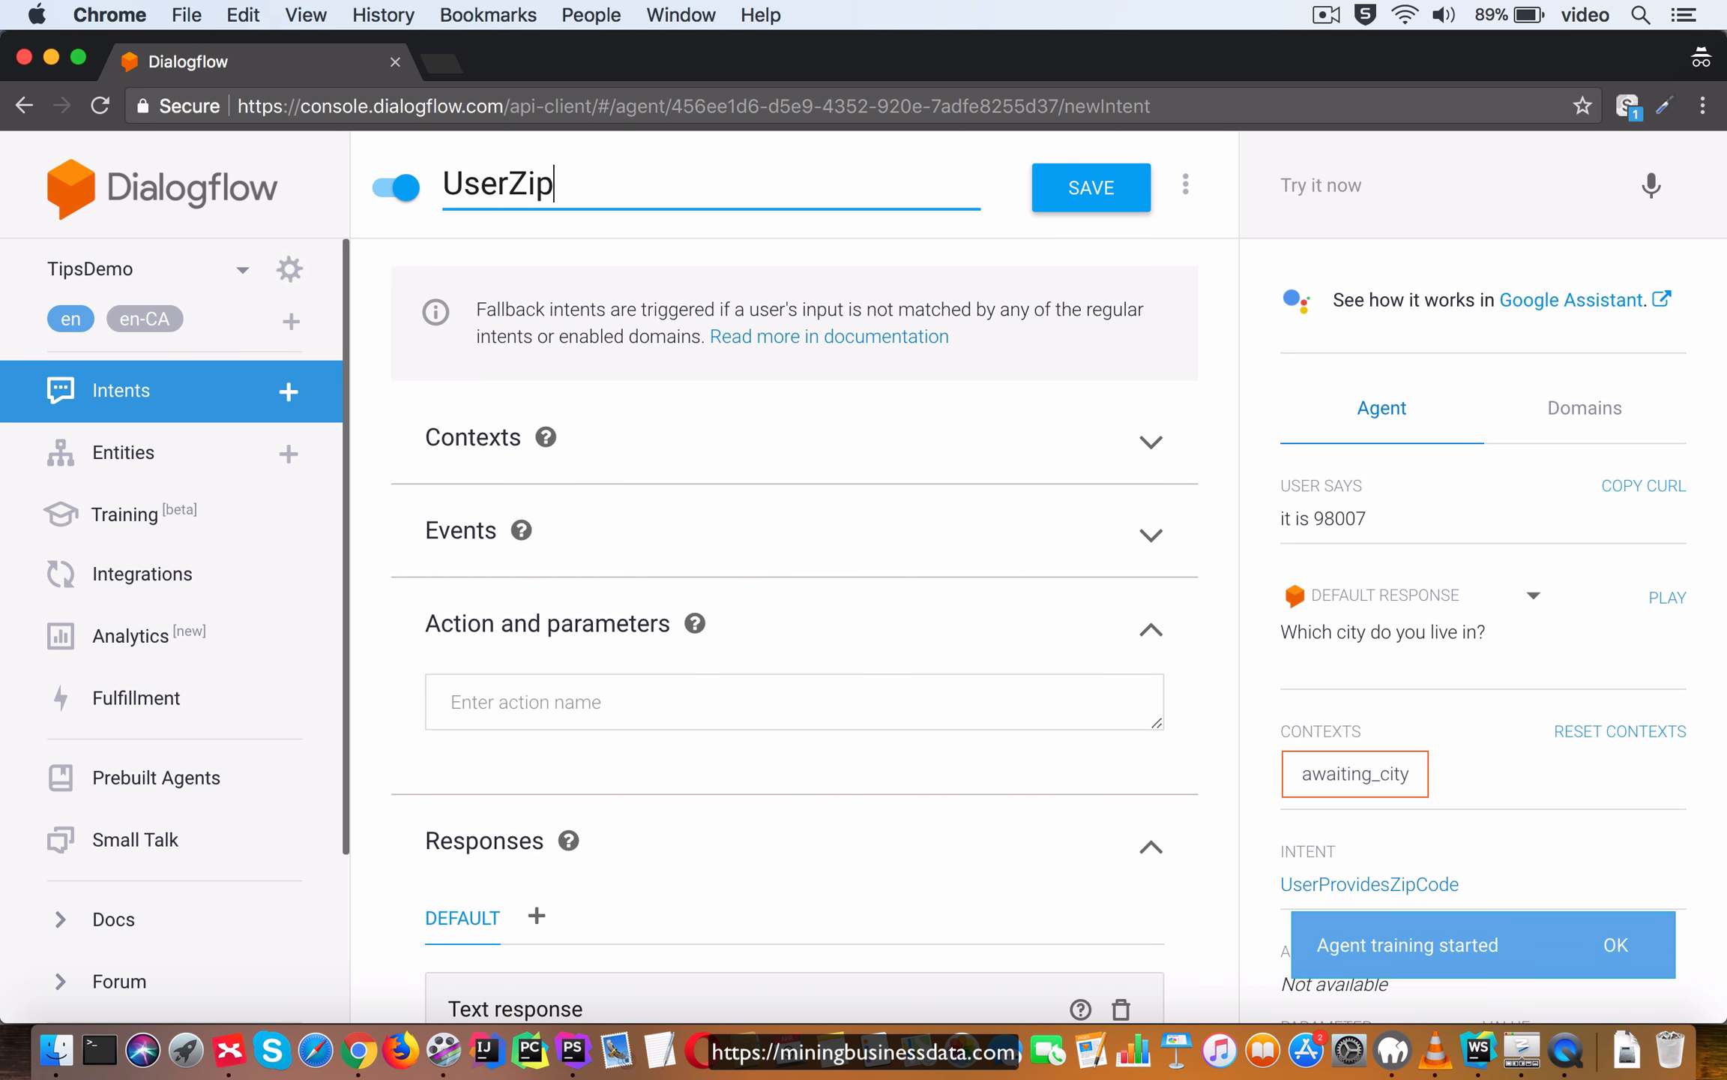
text(CodeInc)
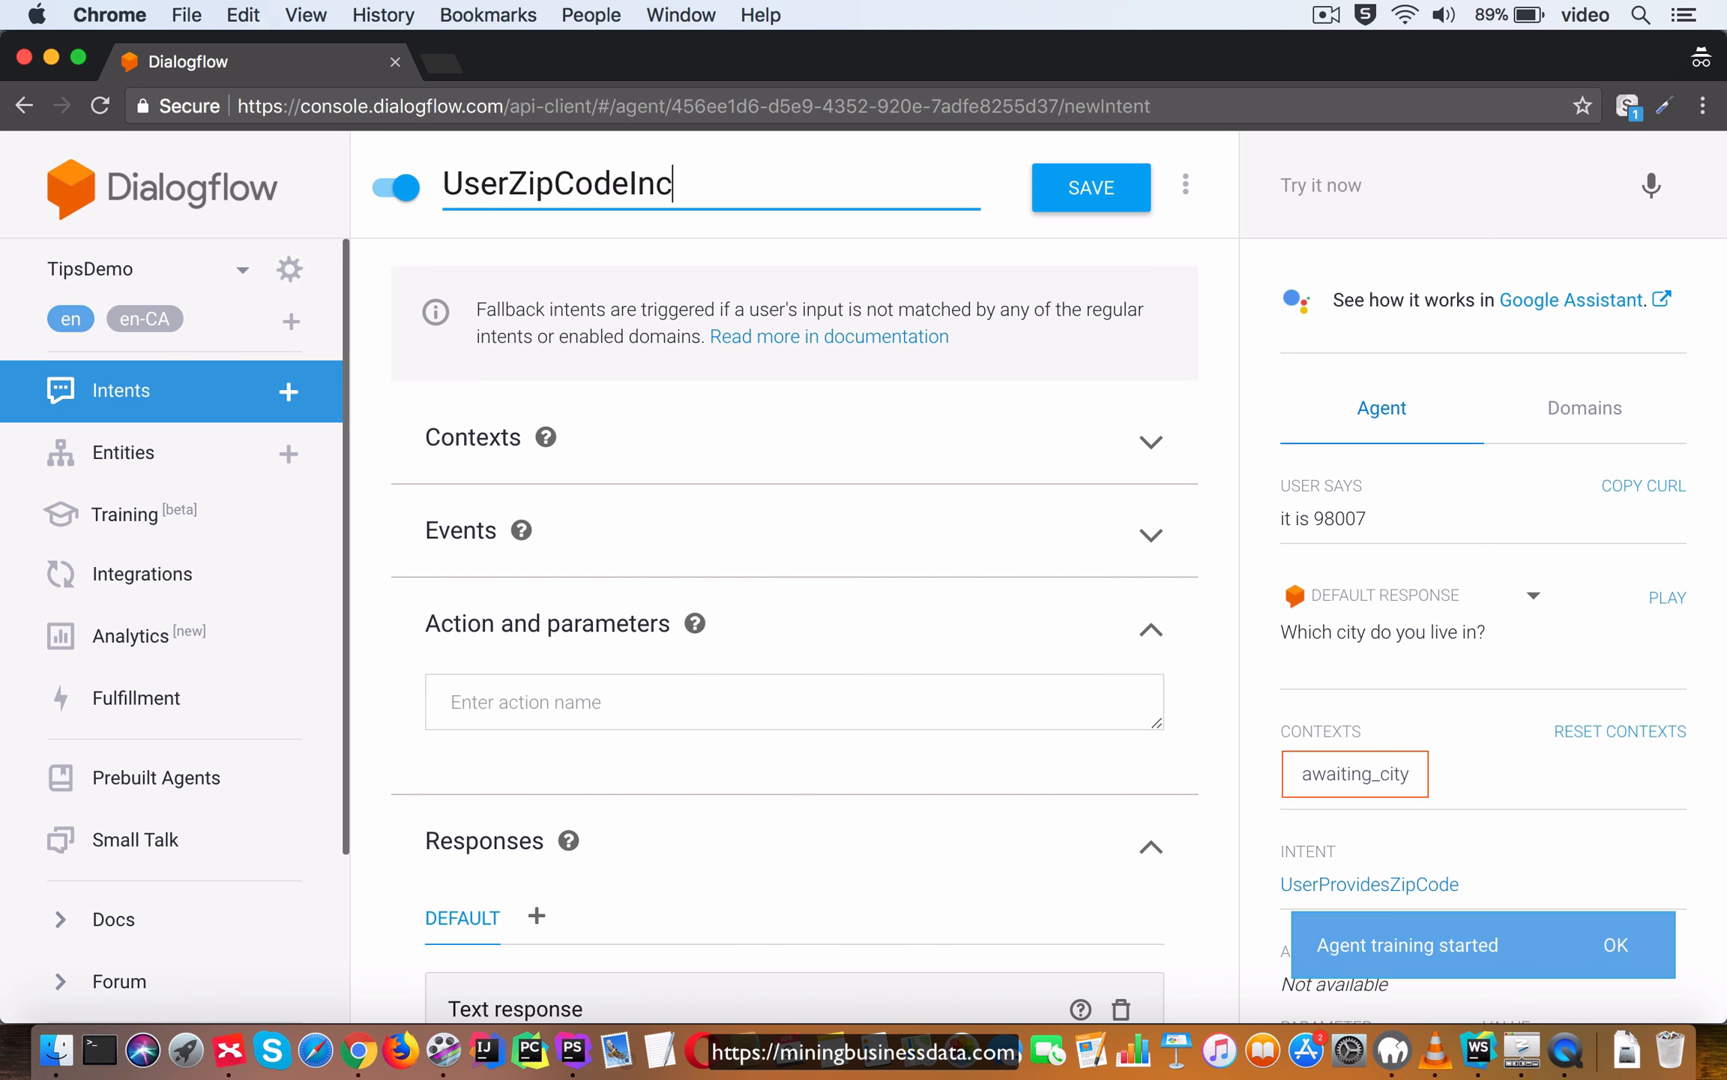
text(orrectSecondTime)
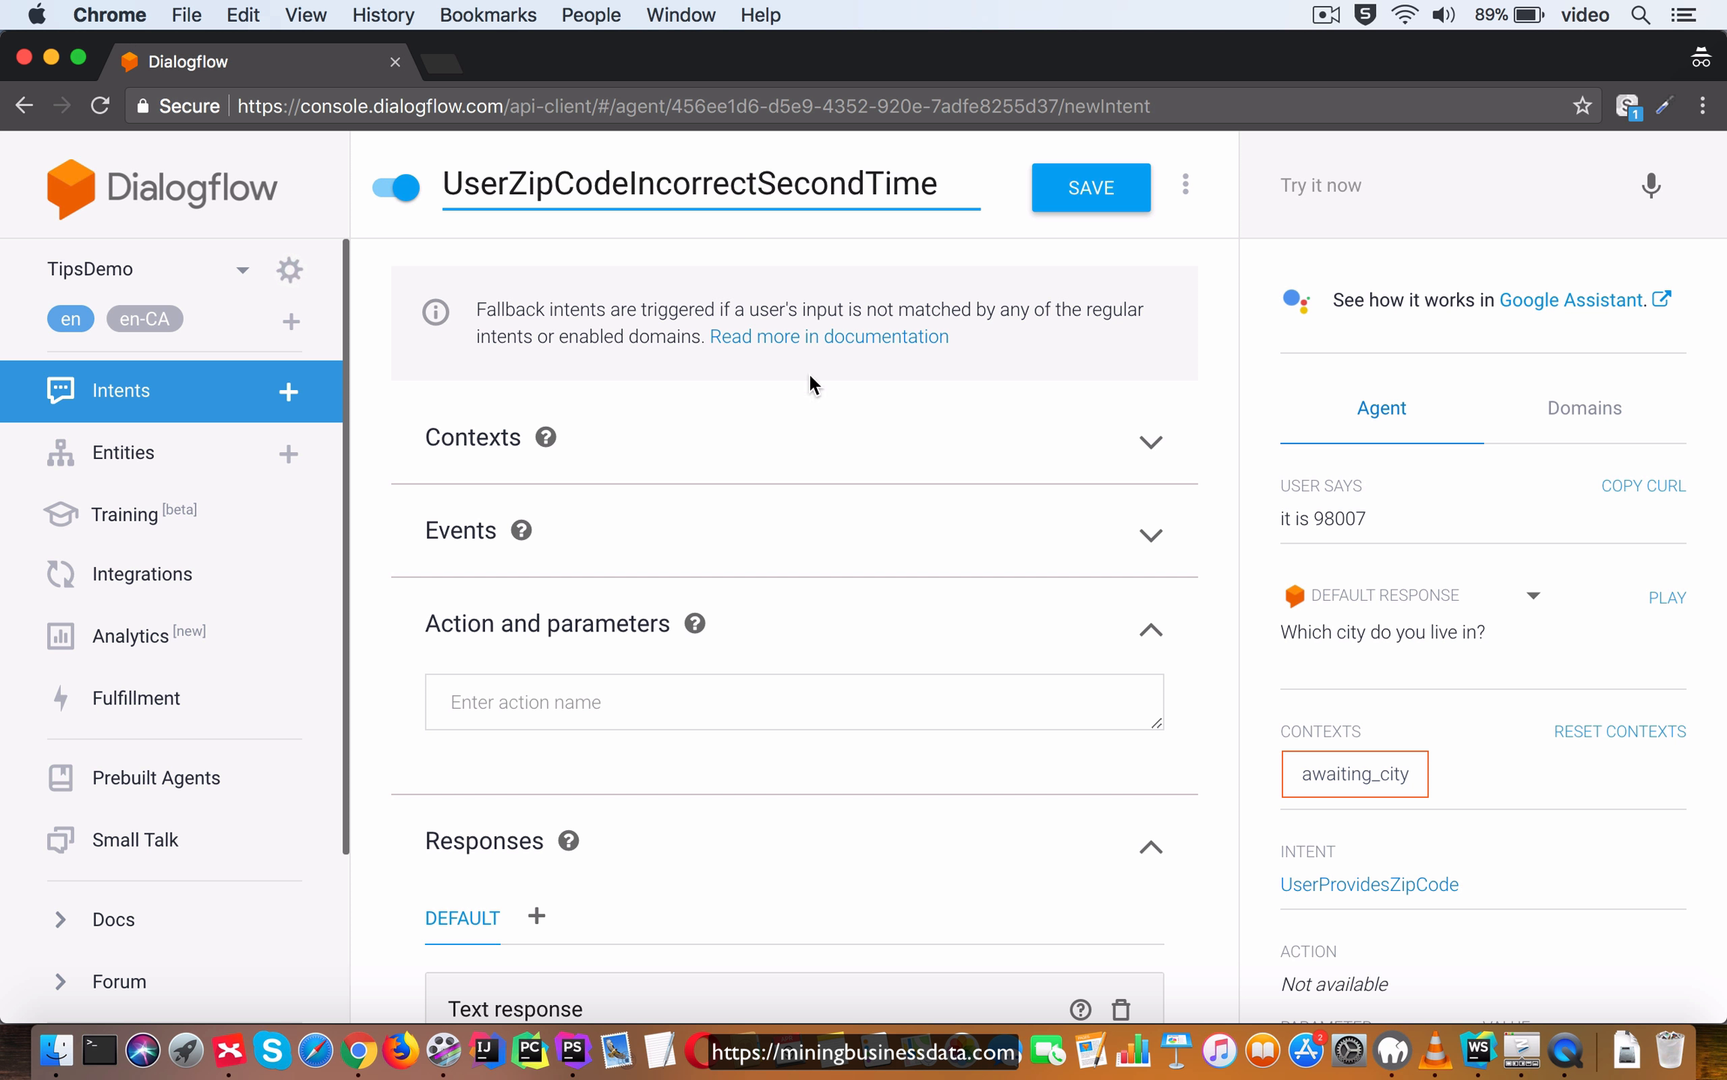
Set awaiting_zip_code1 as the fallback intent's input context, remove the automatically added output context, and save.
click(839, 452)
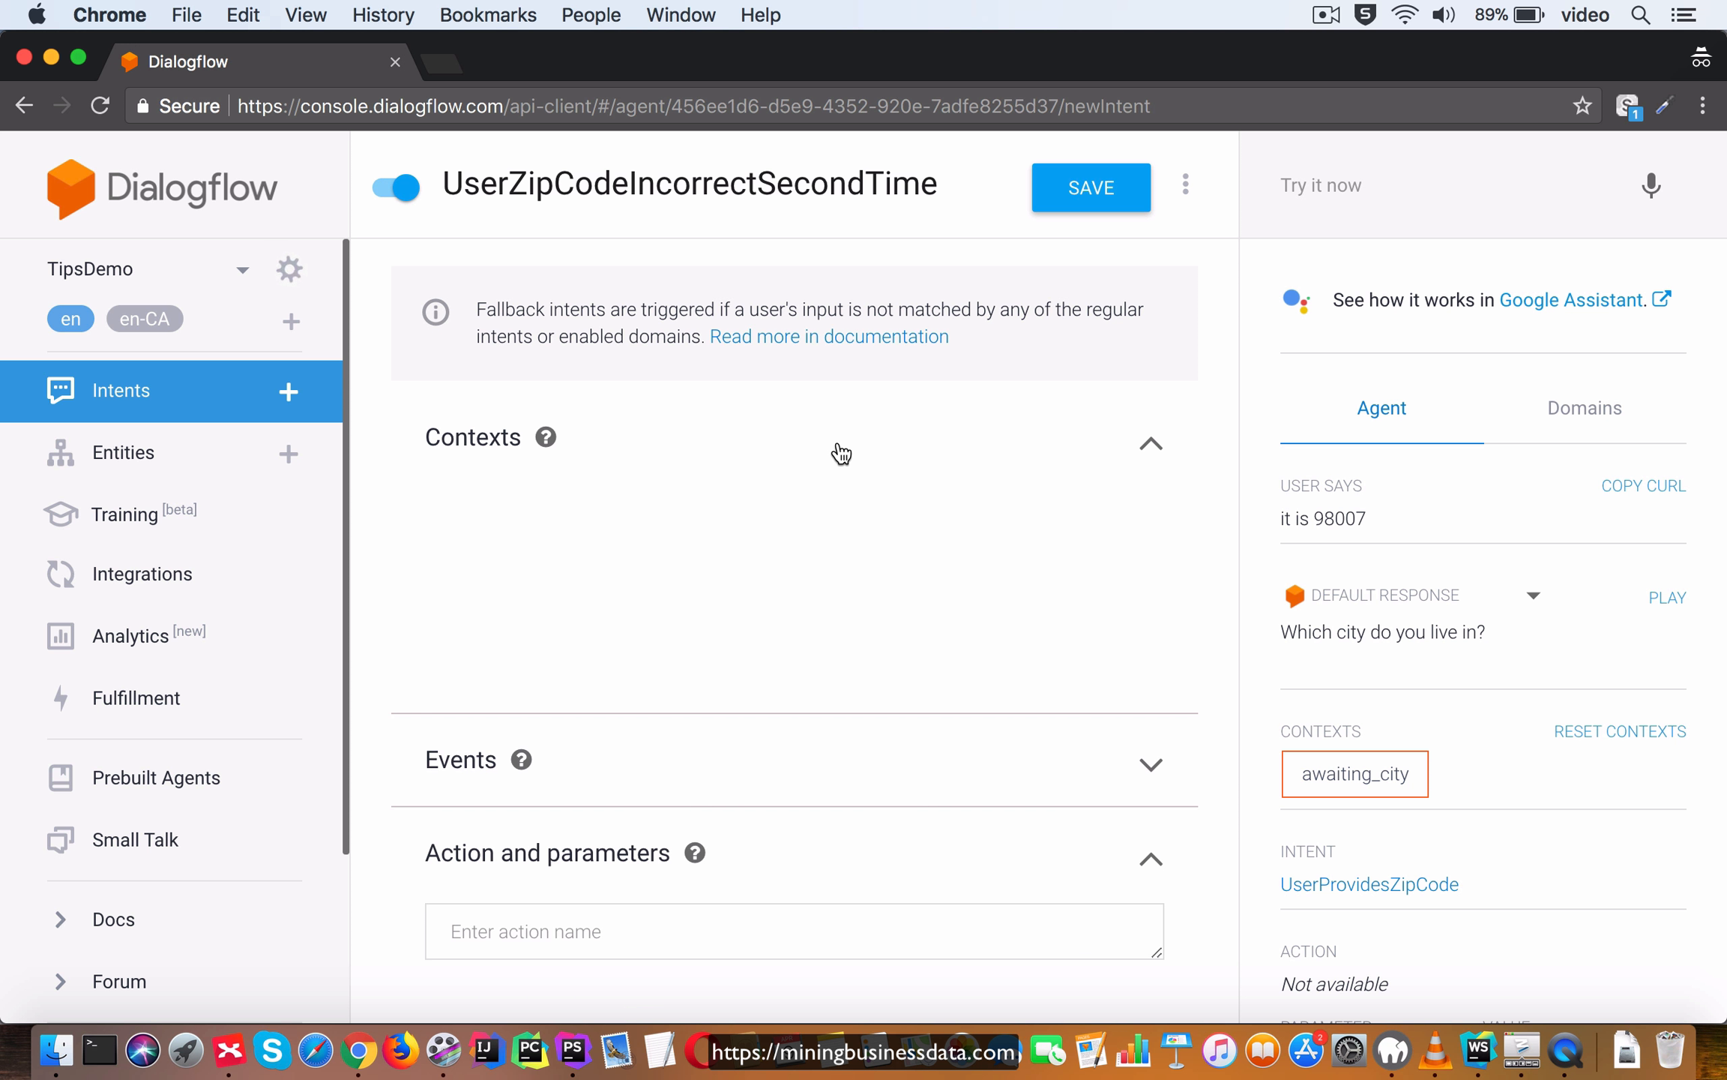
click(611, 524)
text(awa)
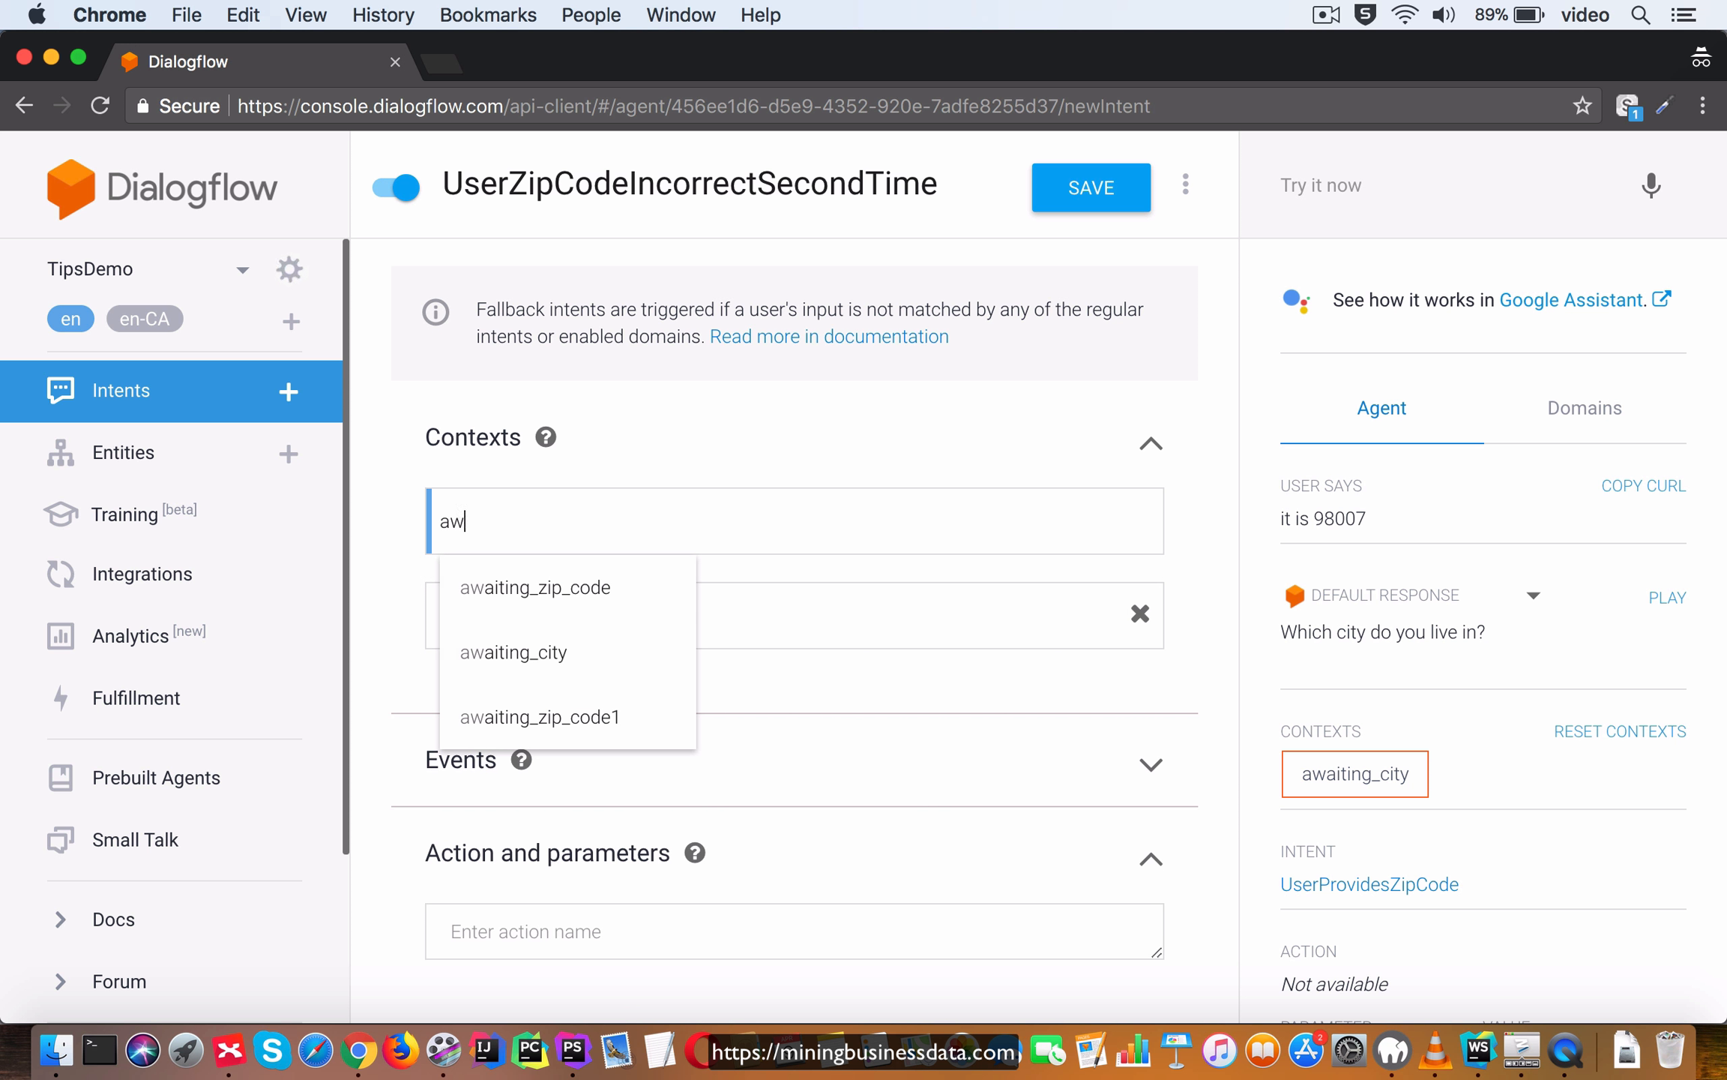
click(603, 718)
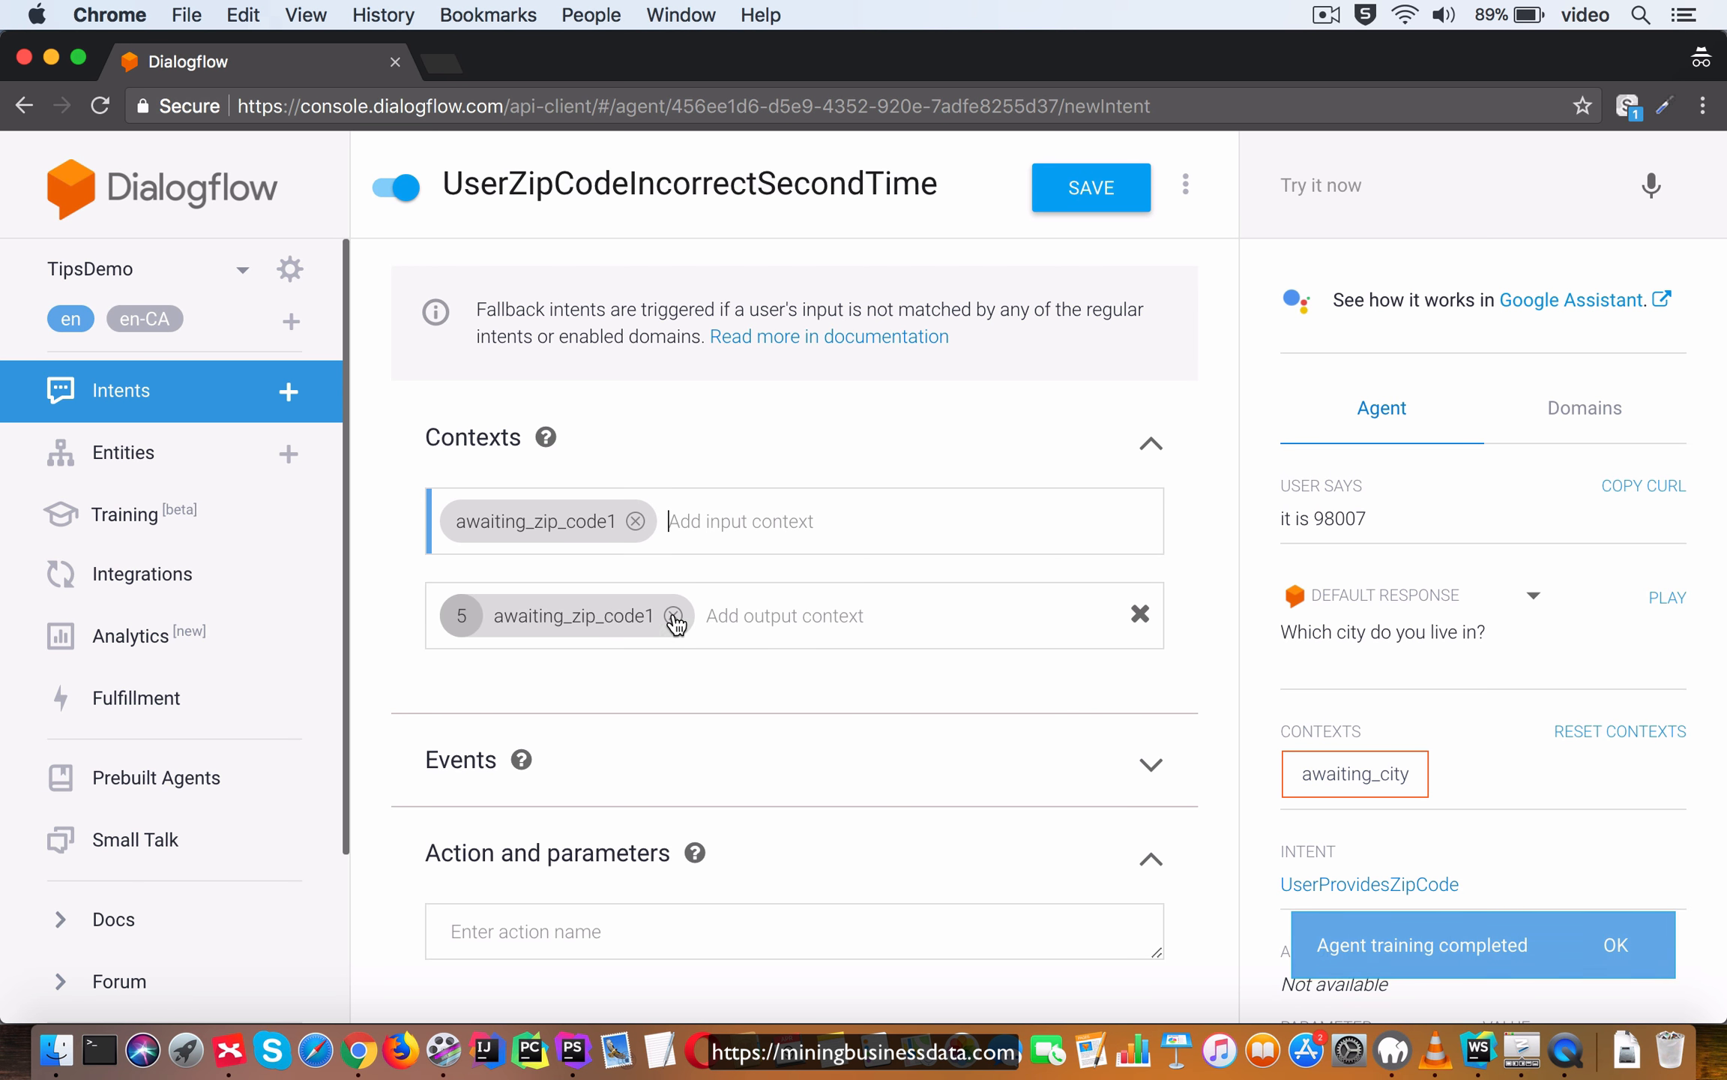
click(674, 613)
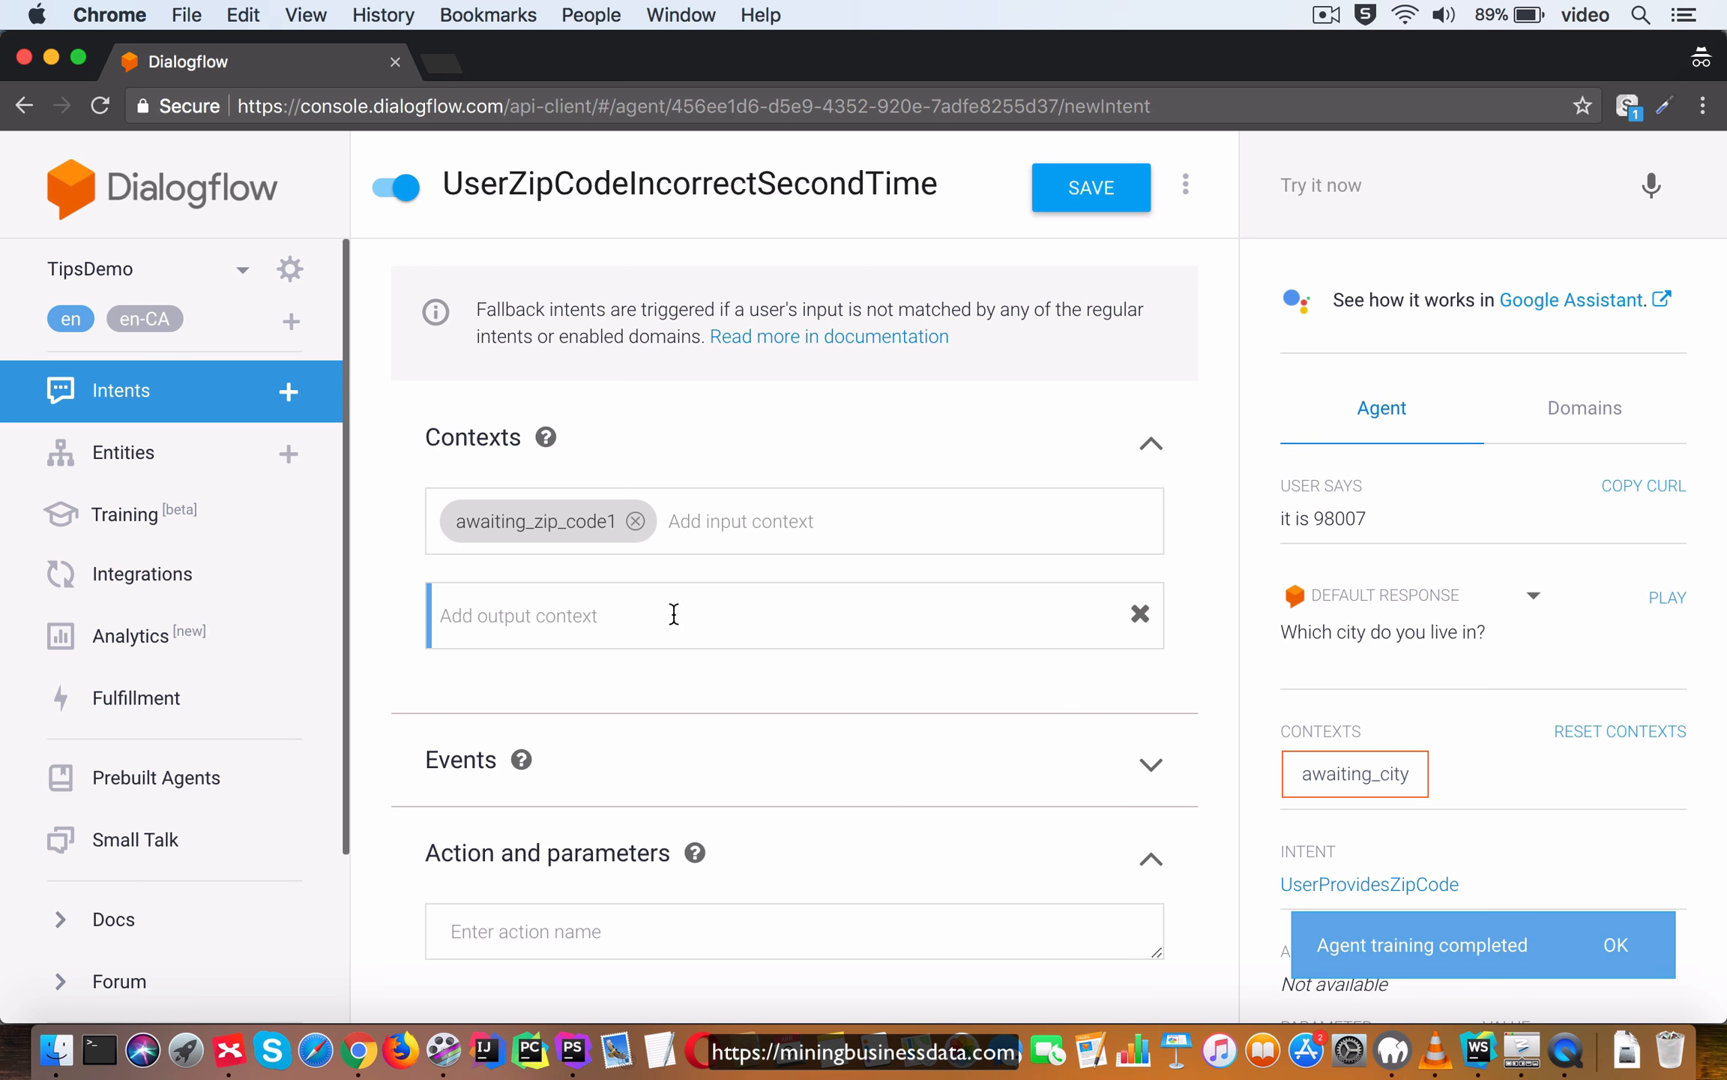
click(1084, 189)
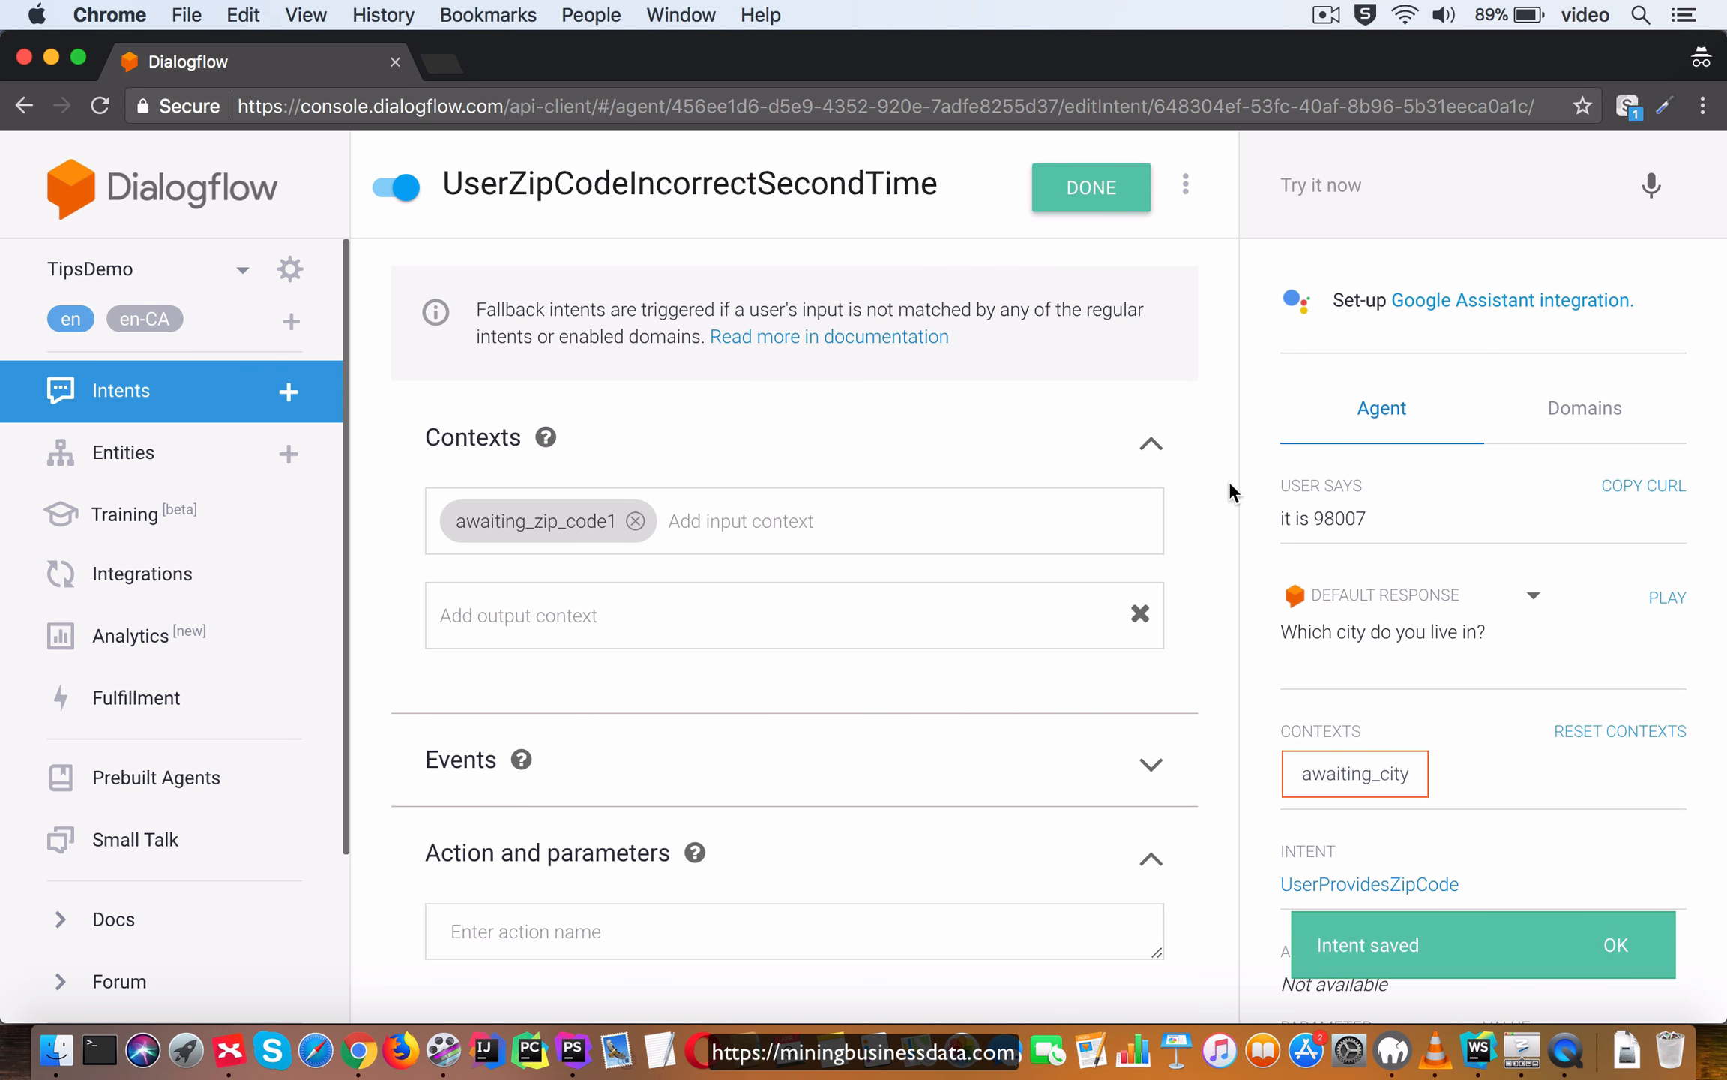
Add the text response "Sorry, I couldn't understand. Please call support directly." to the fallback intent and save it.
scroll(1230, 491, down, 3)
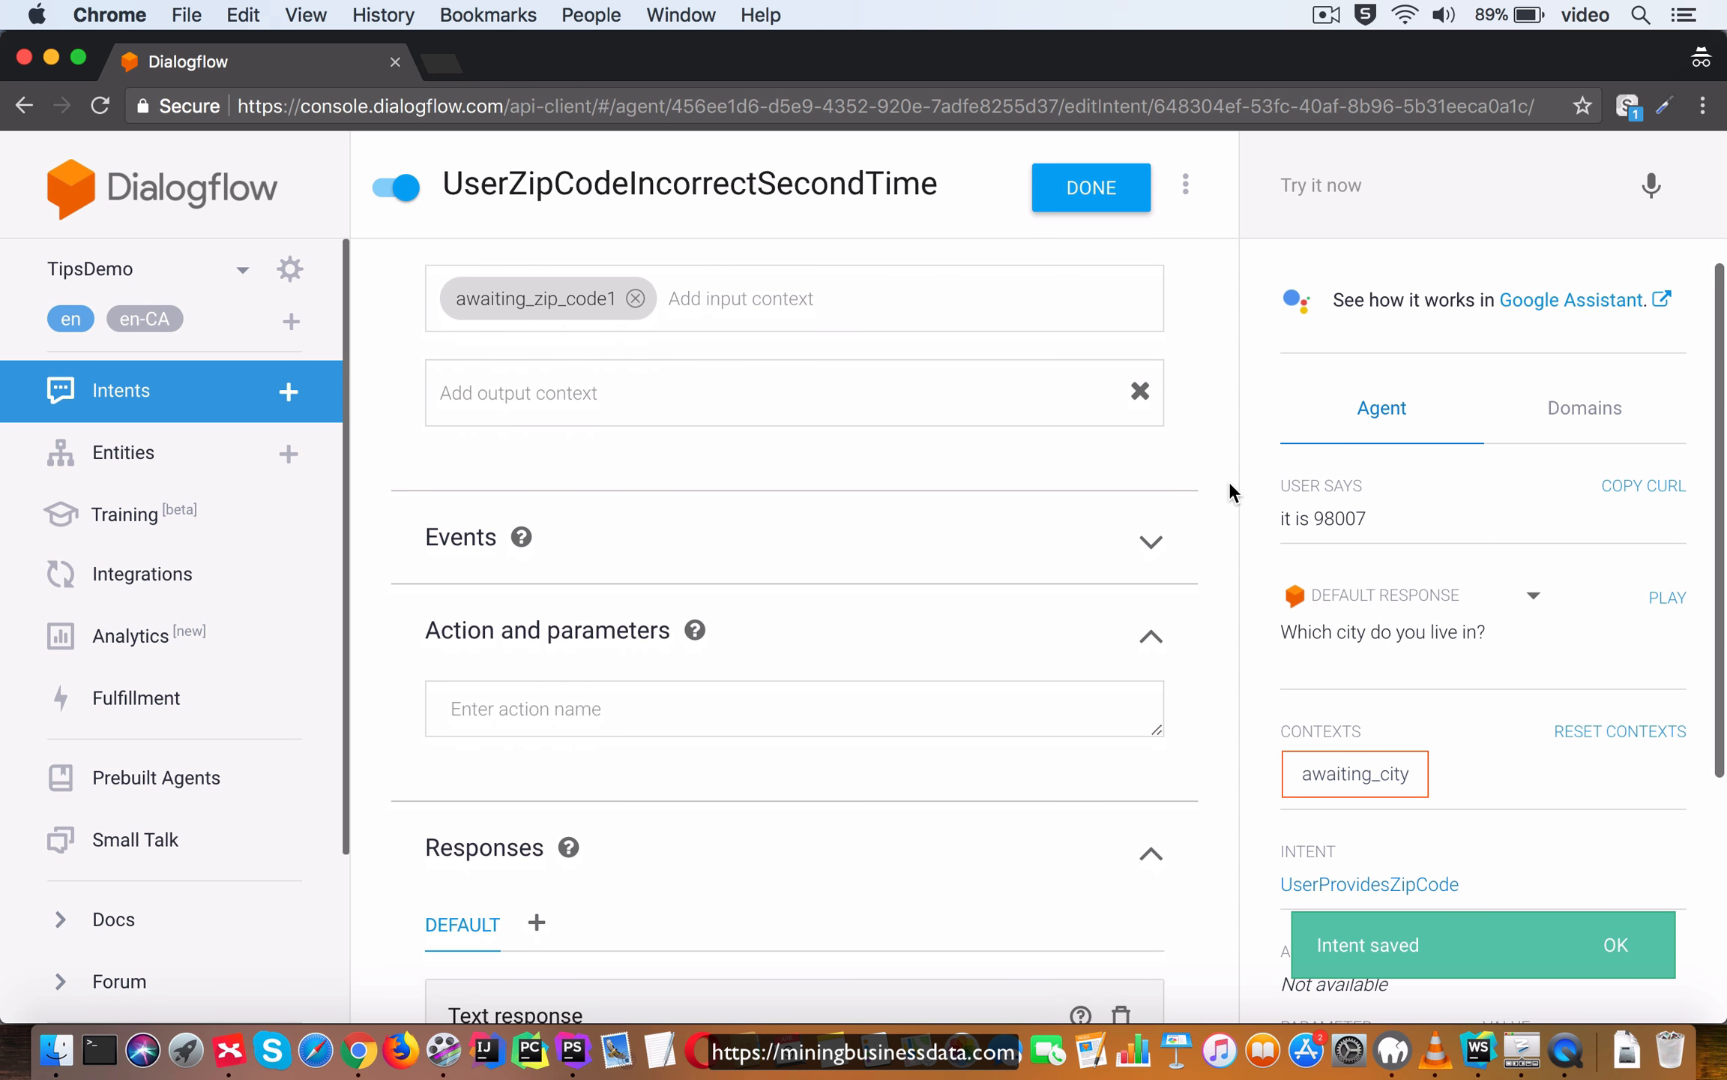
scroll(1221, 556, down, 6)
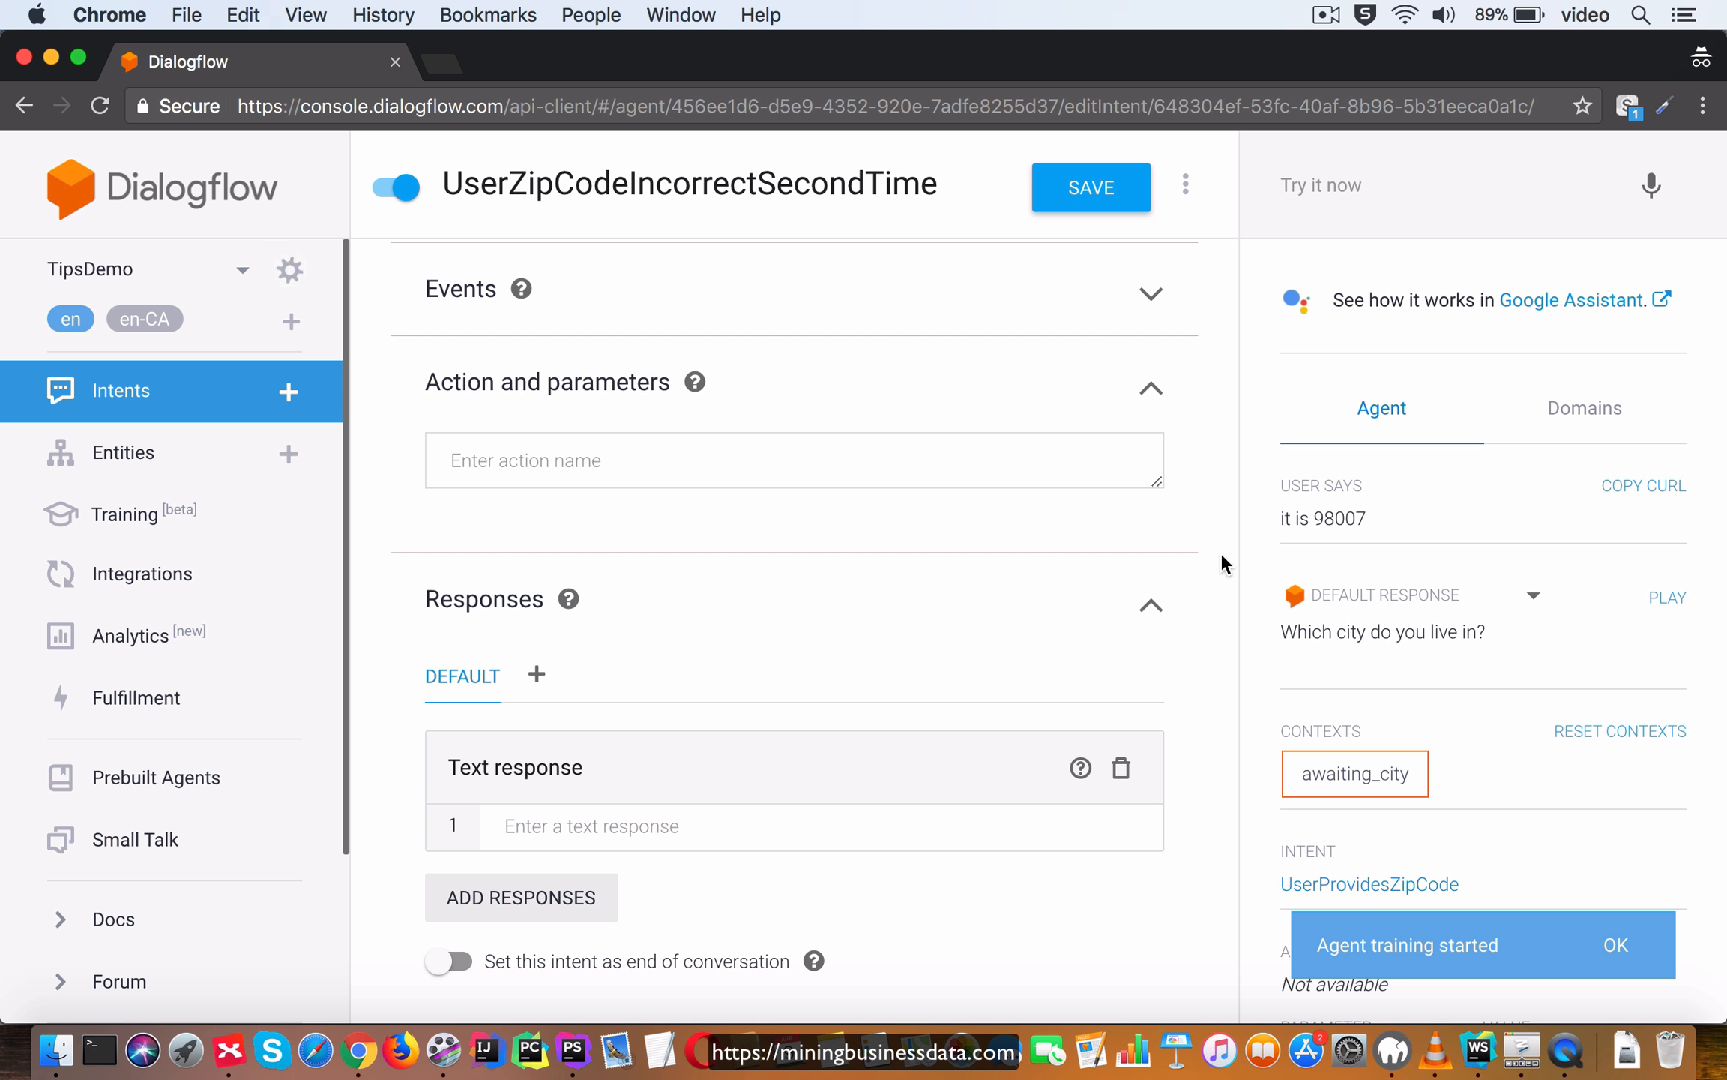
click(841, 822)
text(Sorr)
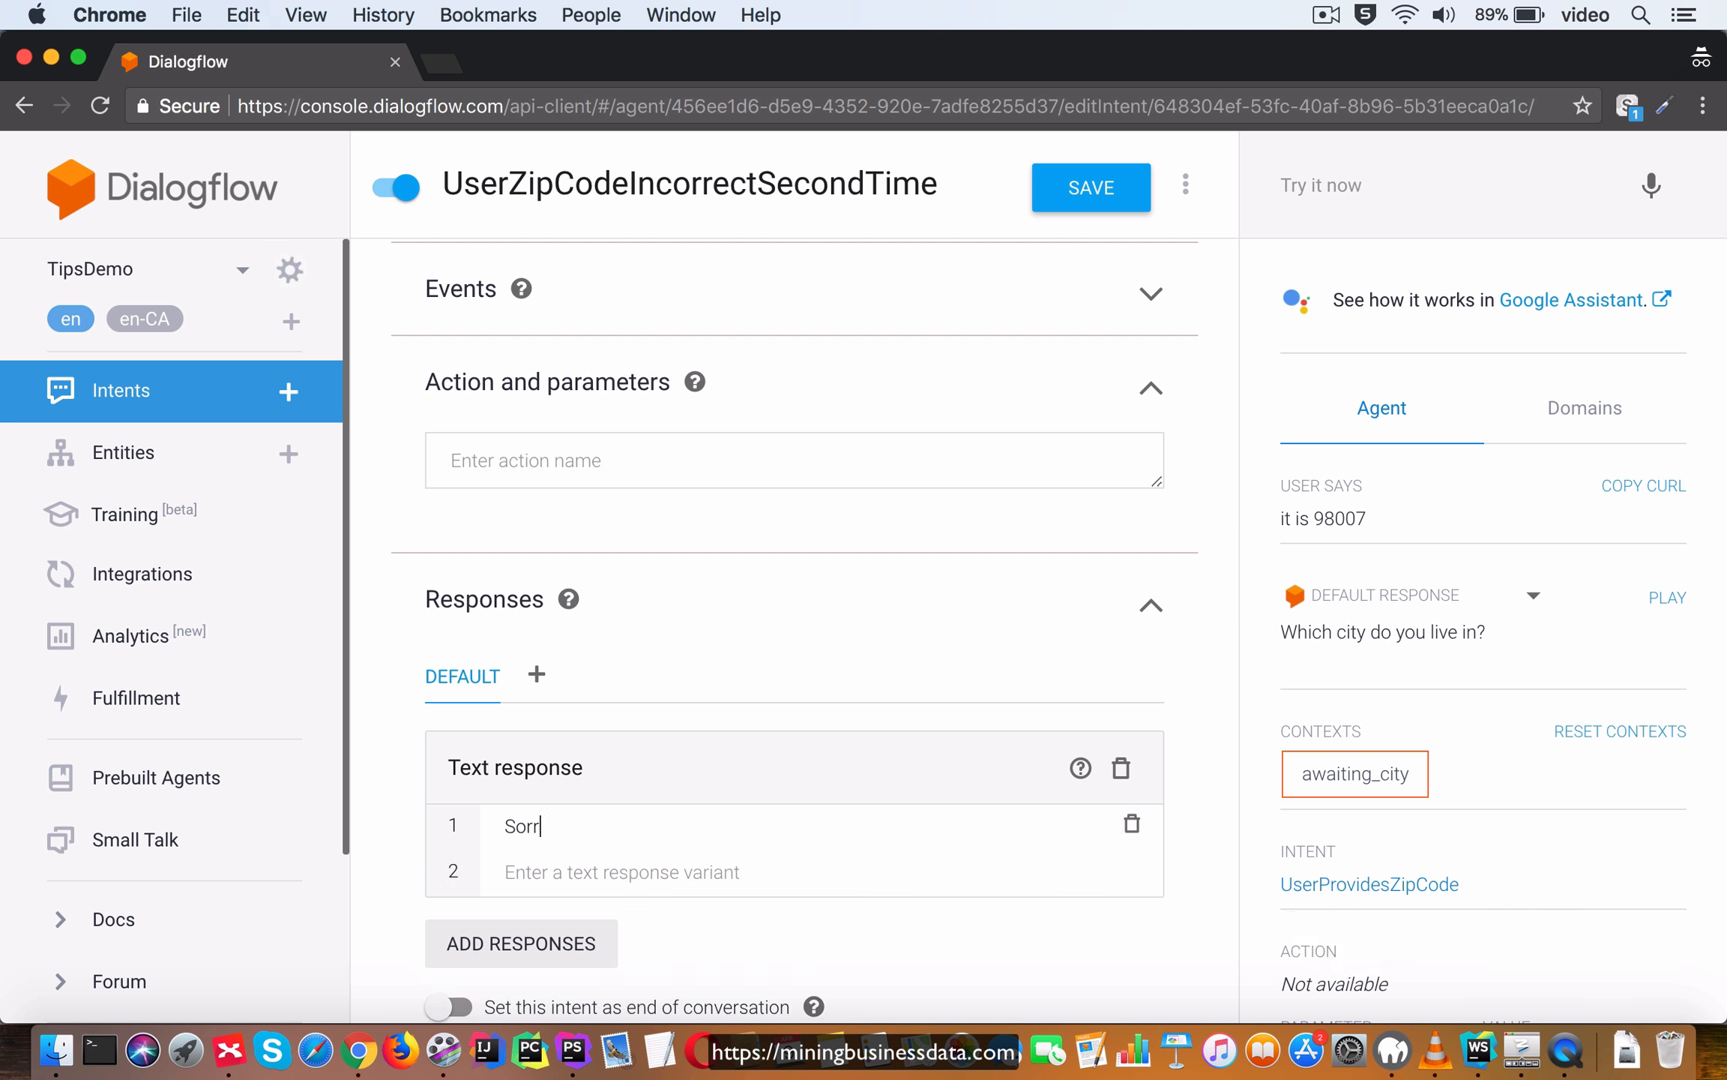
text(y, I couldn)
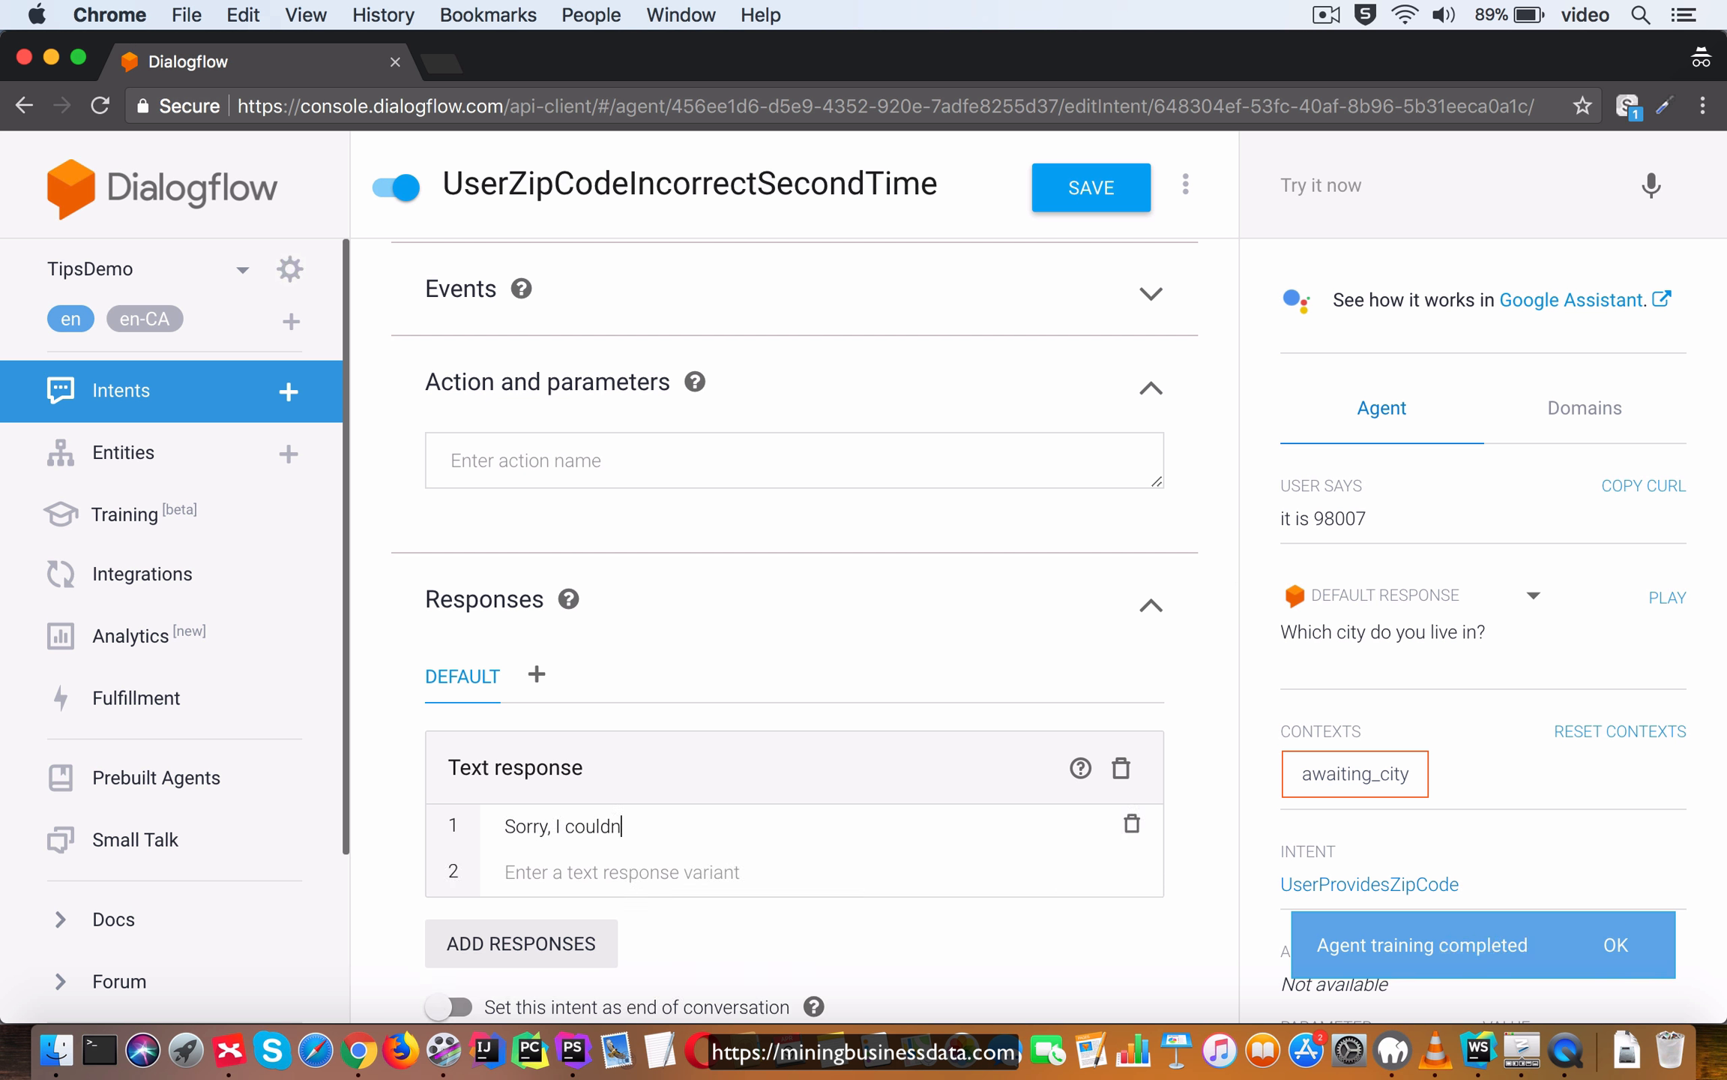
text(;)
text(t understand)
text(. Please call)
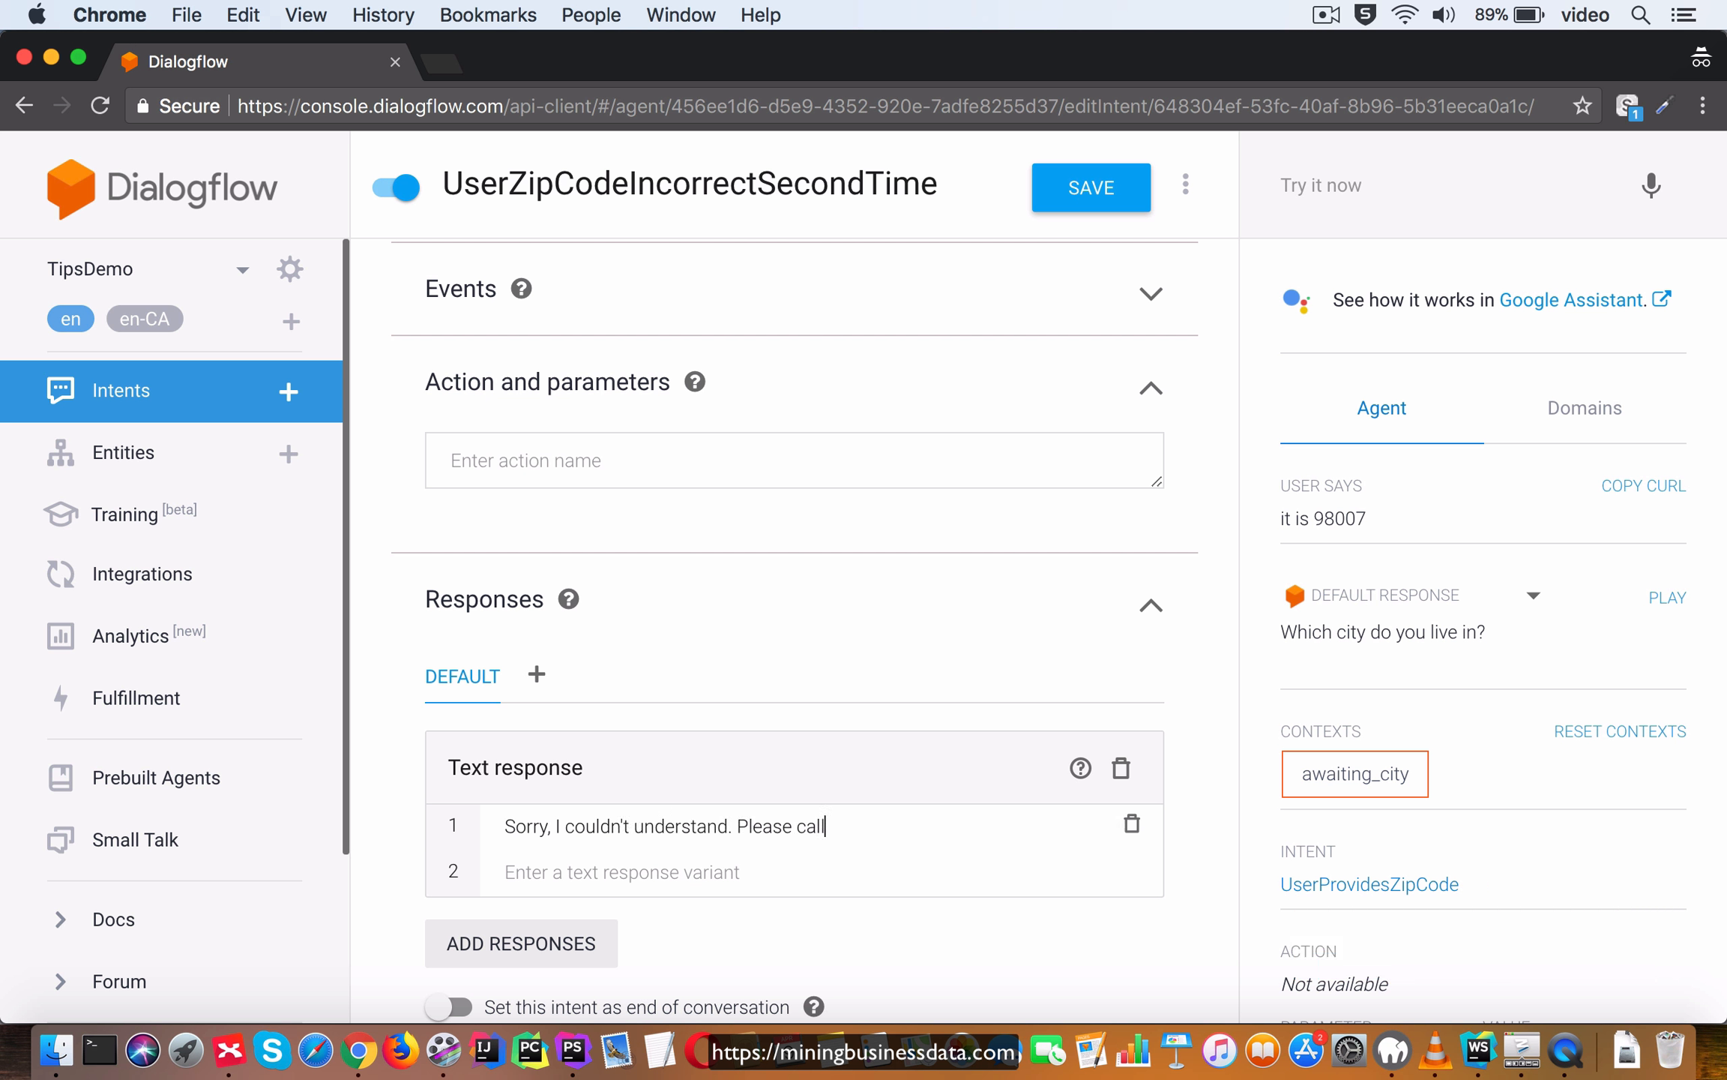
text( support dire)
click(1125, 196)
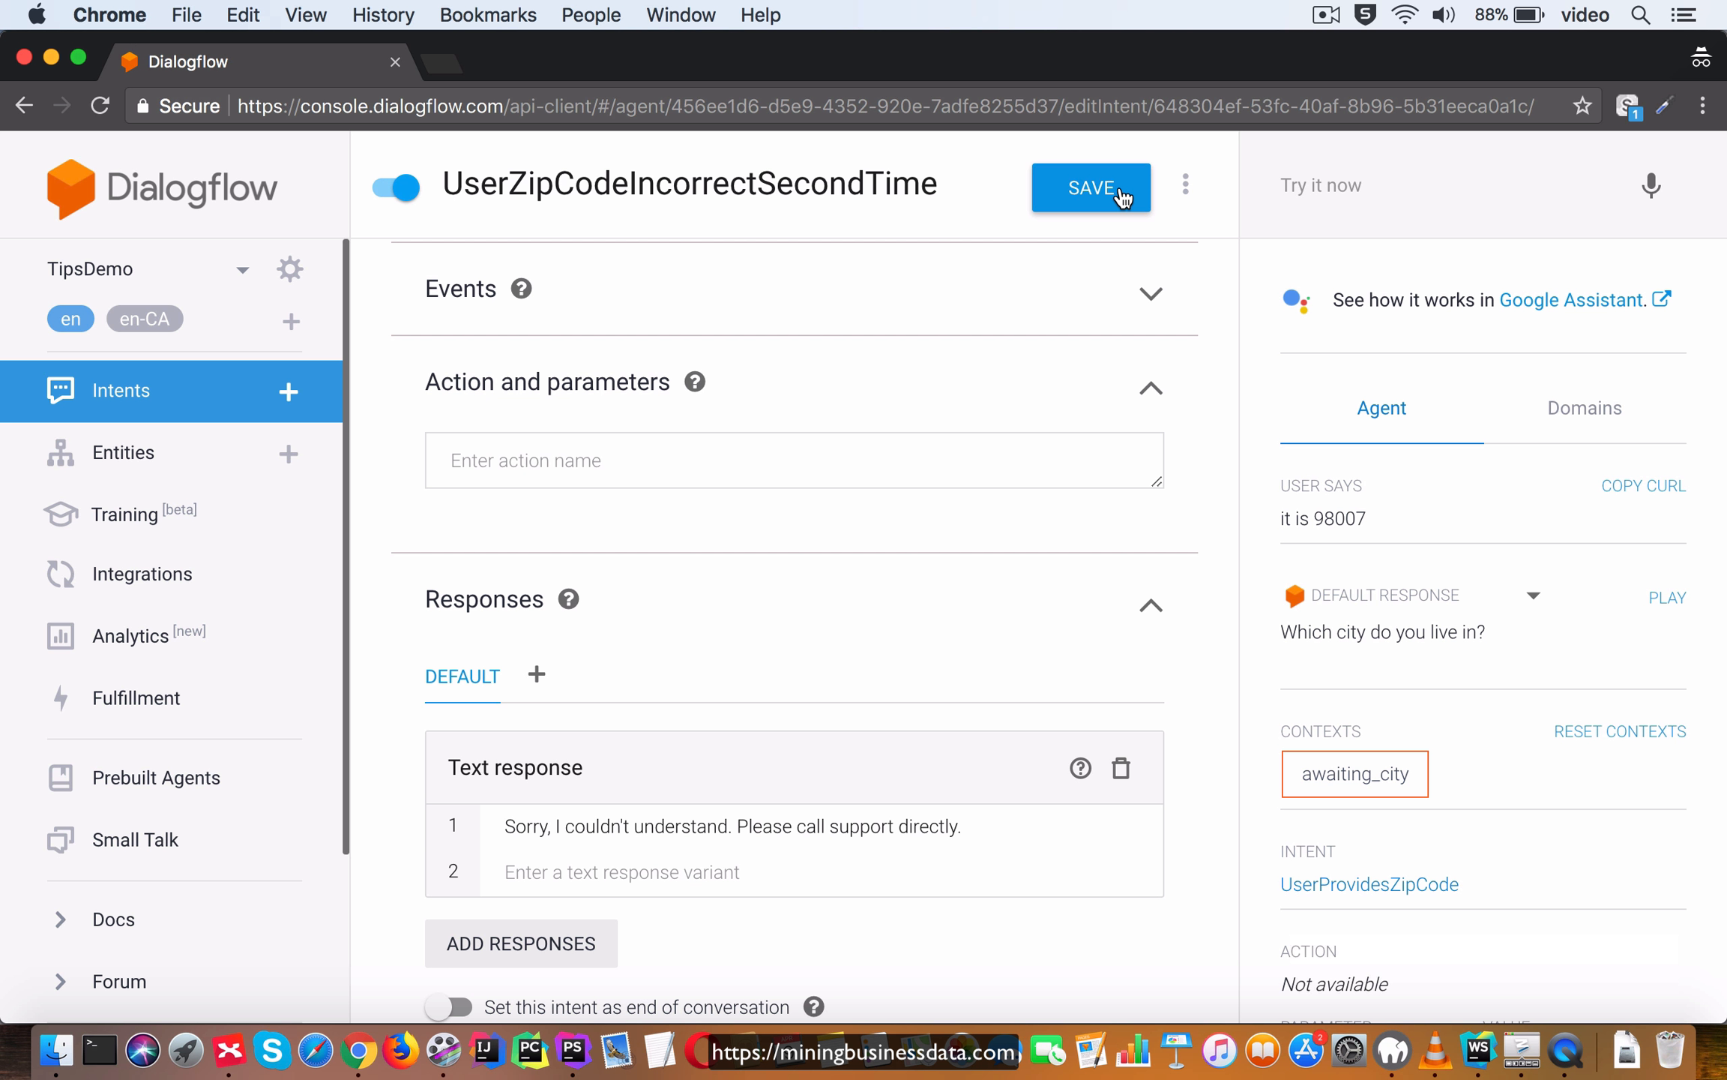
Test the agent by sending "hi" and answering the zip code question with the invalid value "cs345".
click(1412, 191)
text(hi)
key(Return)
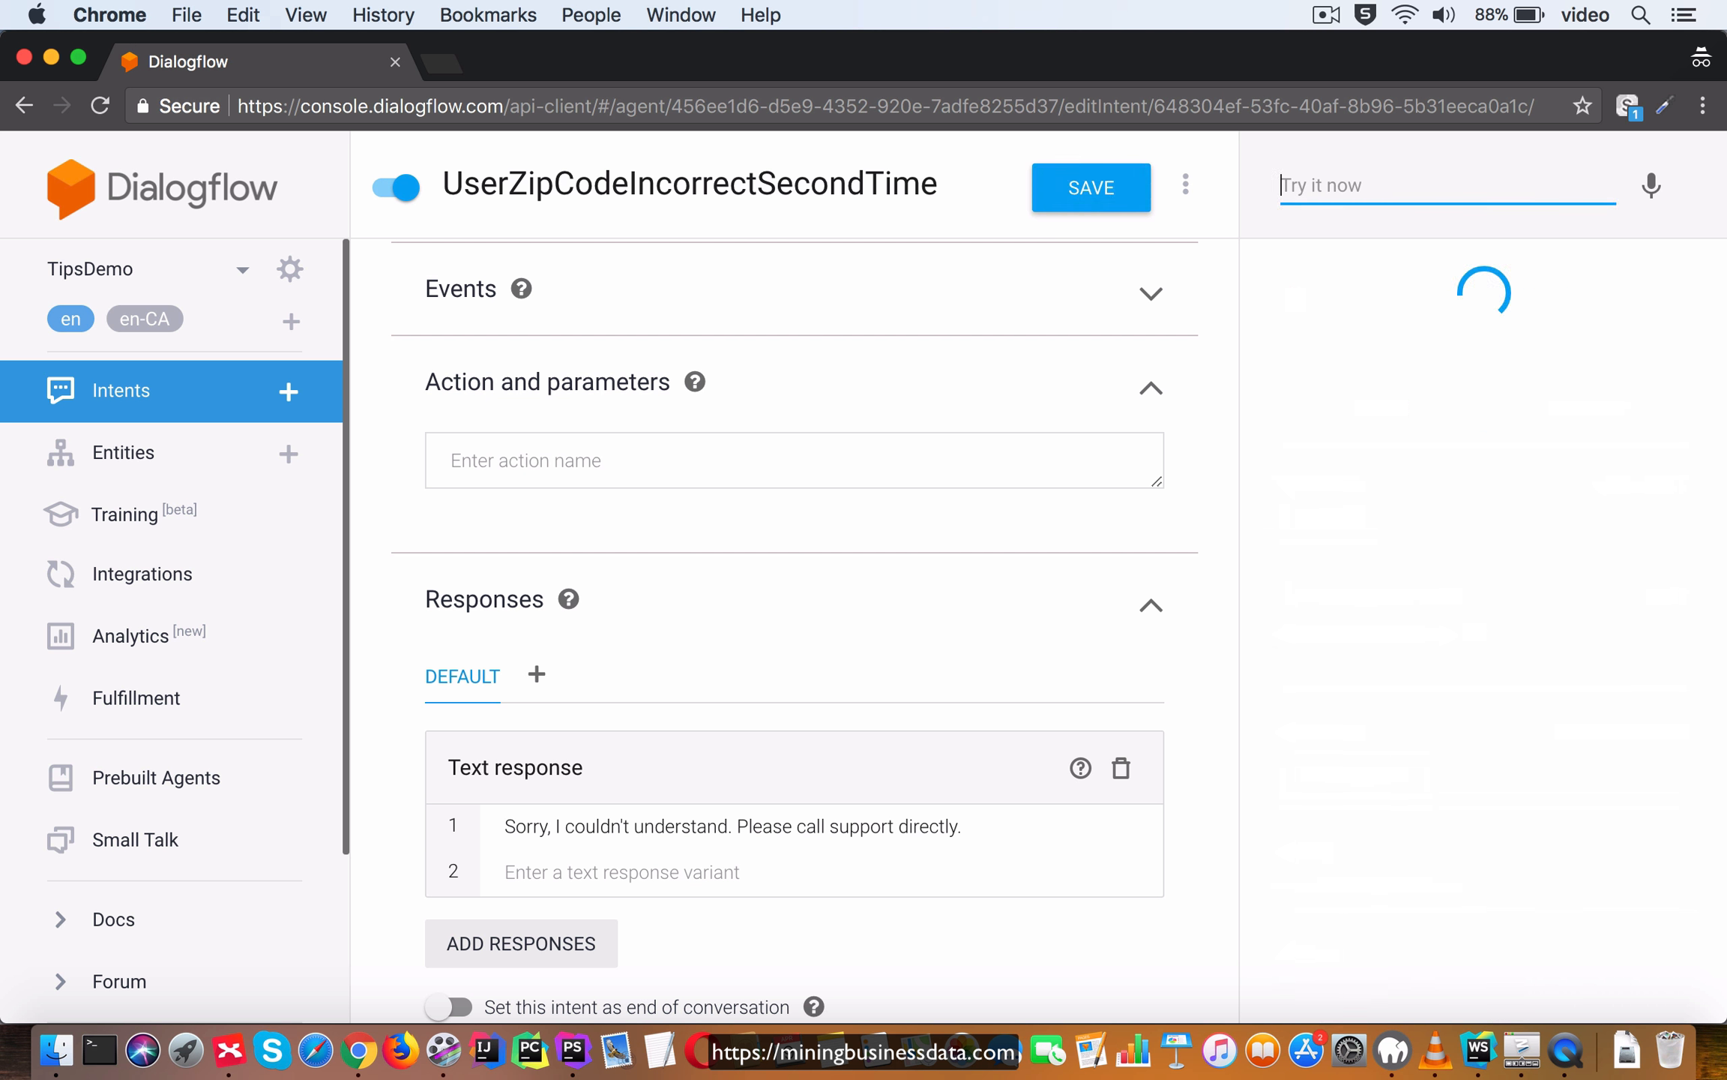
text(cs345)
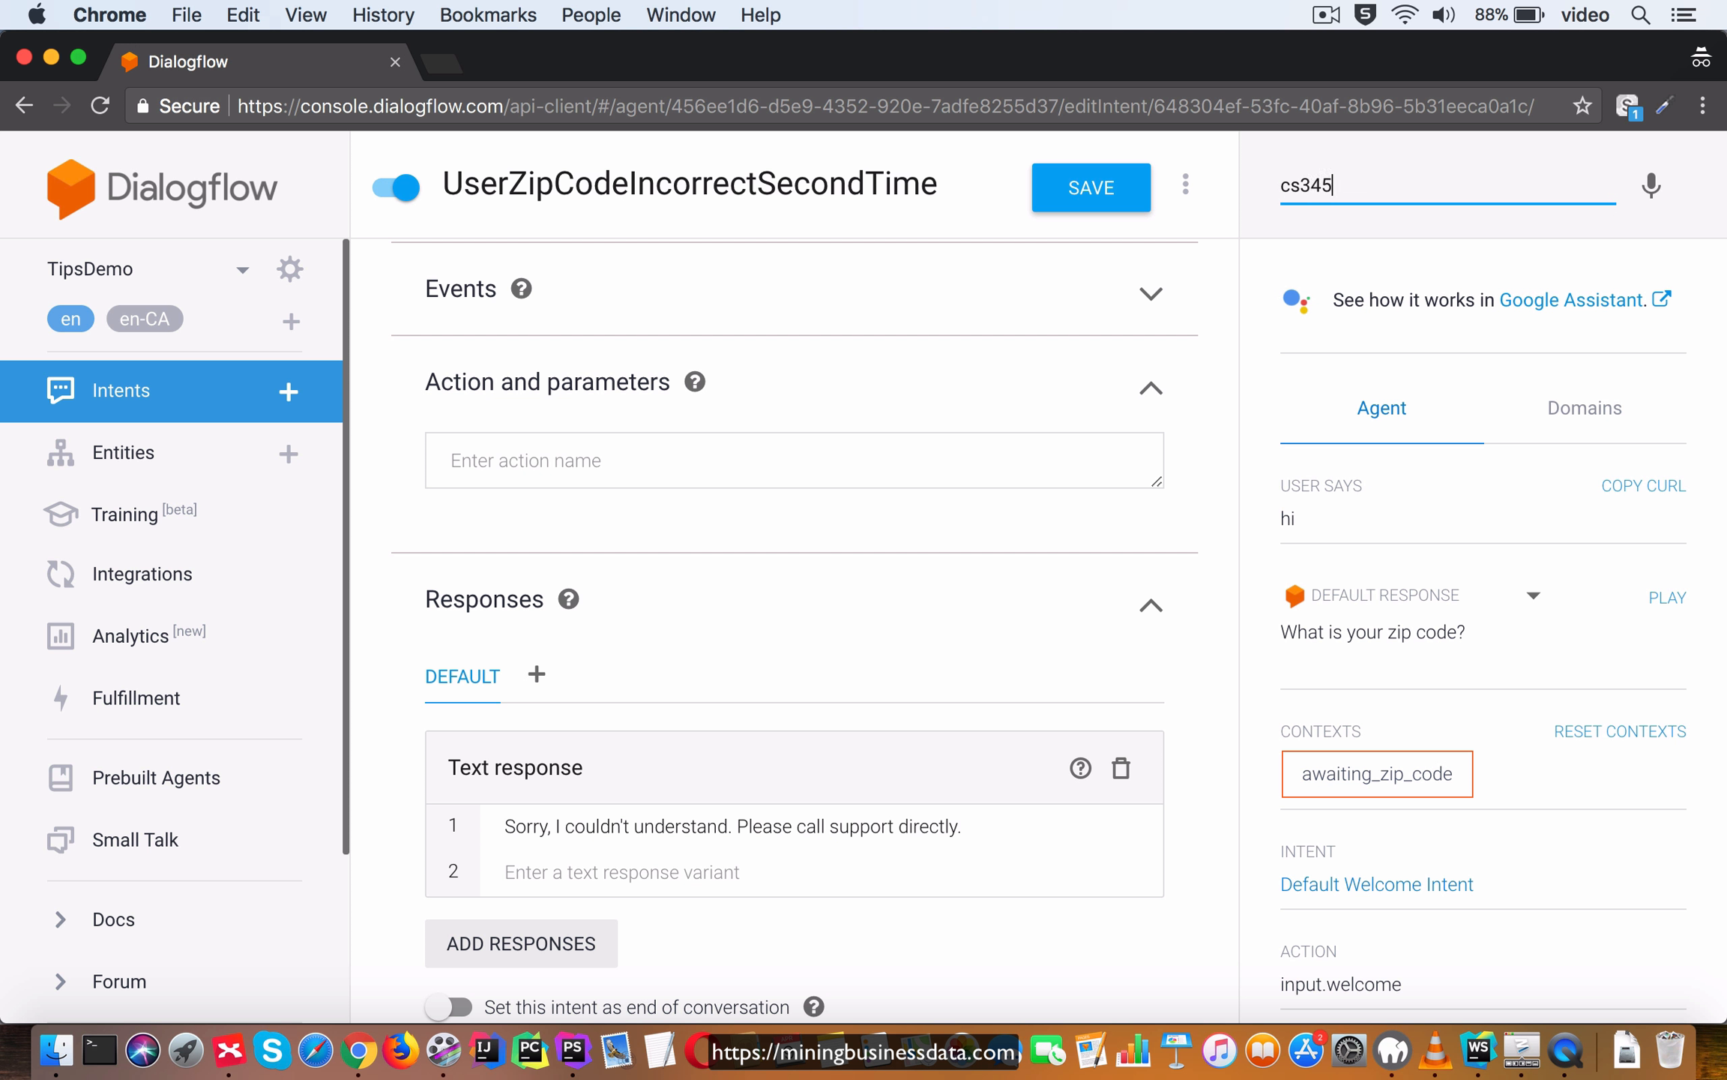
key(Return)
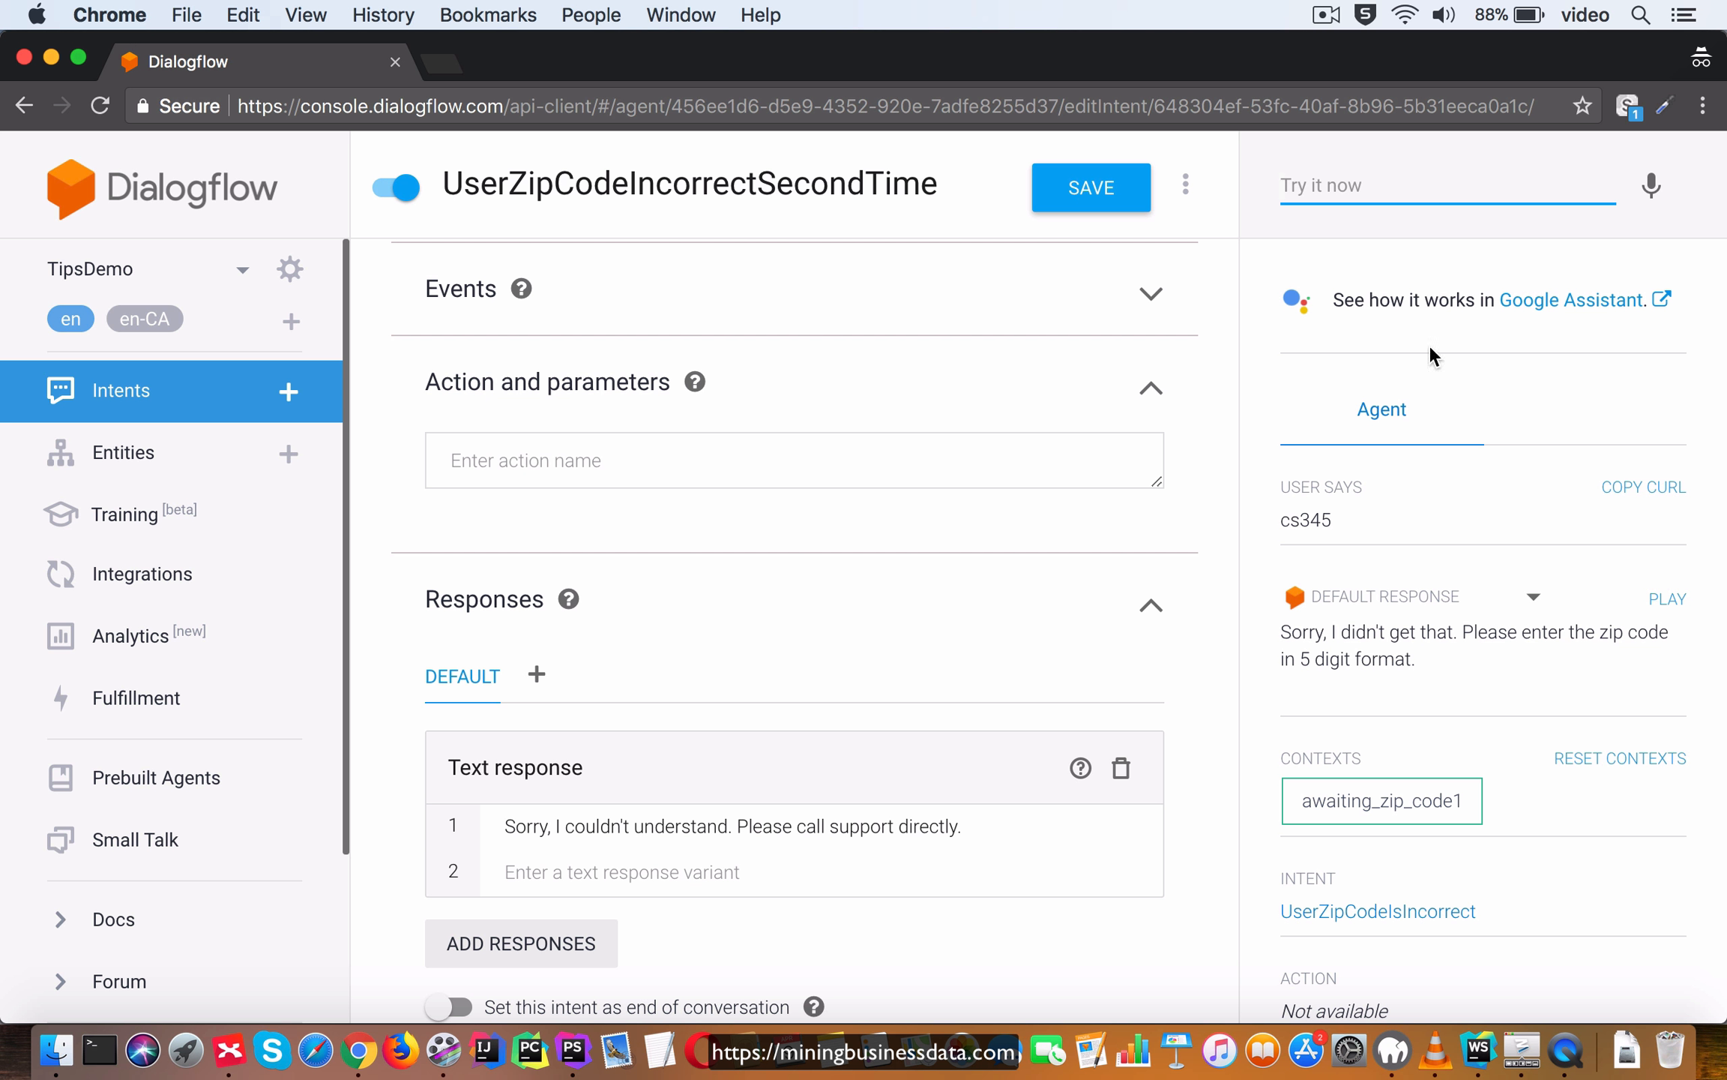
Send the invalid zip code "cs345" again in the test conversation to check the second fallback.
click(1402, 184)
text(cs)
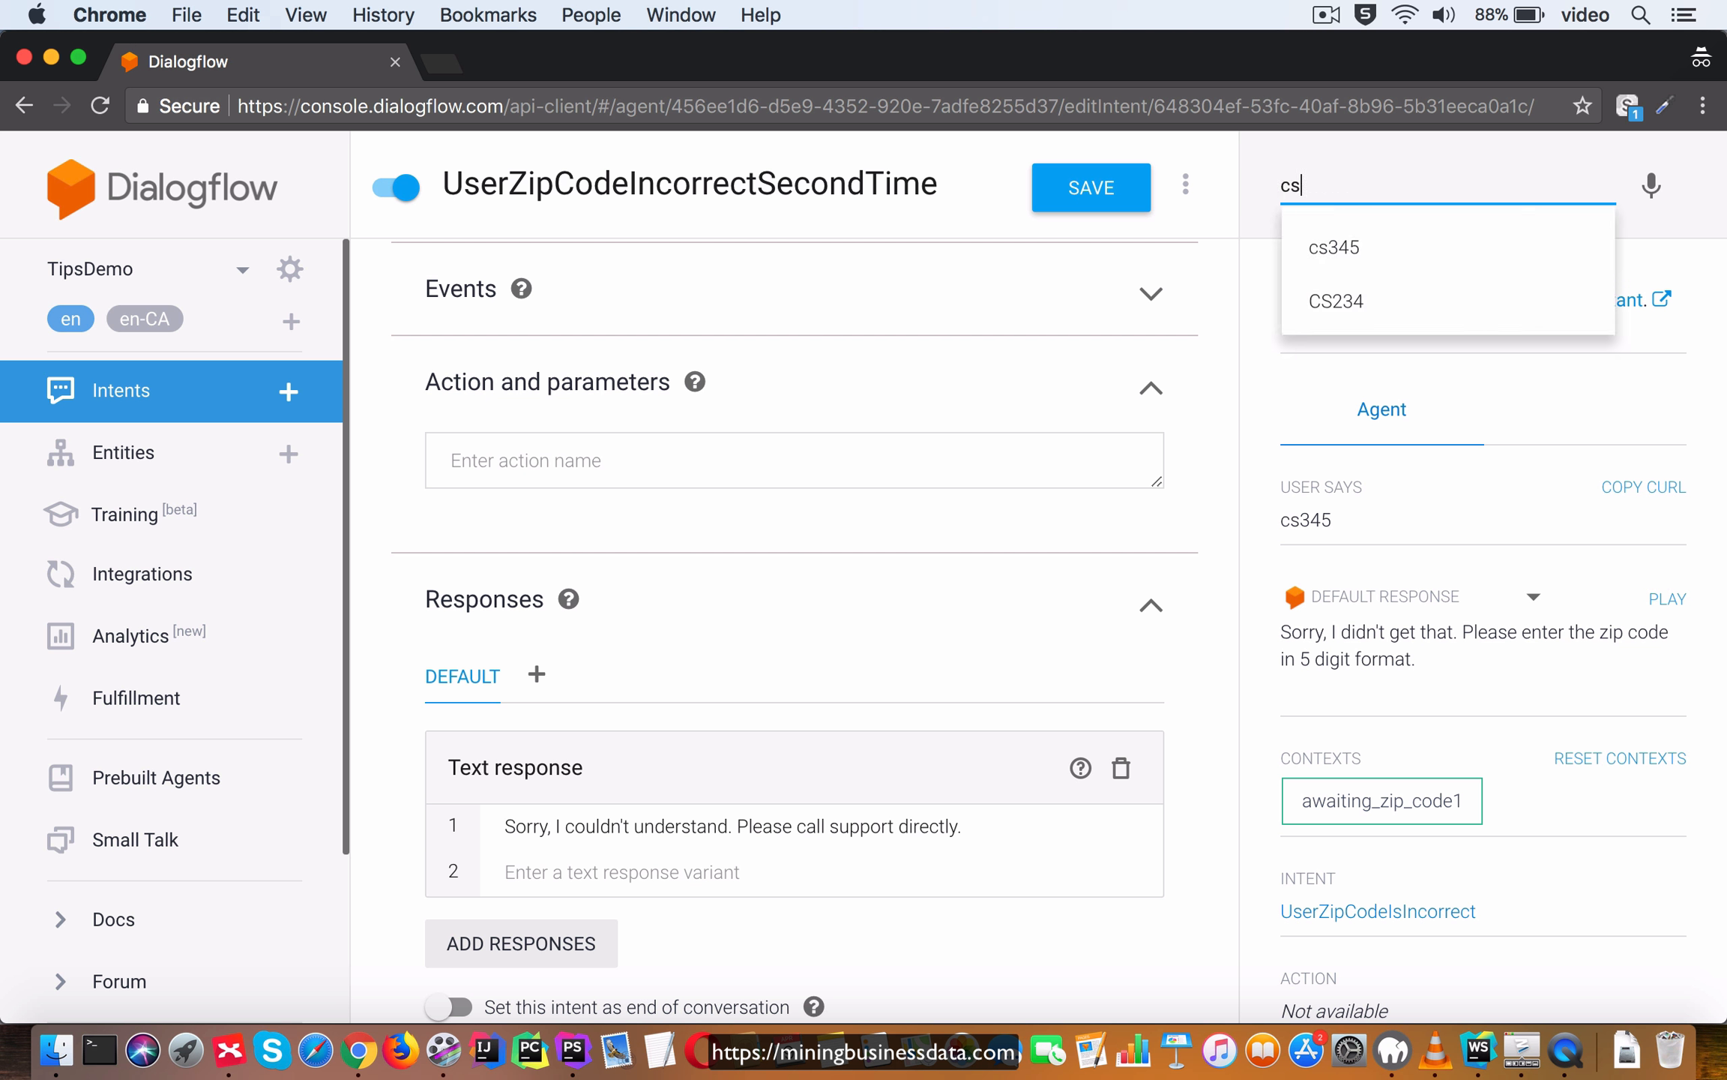
text(345)
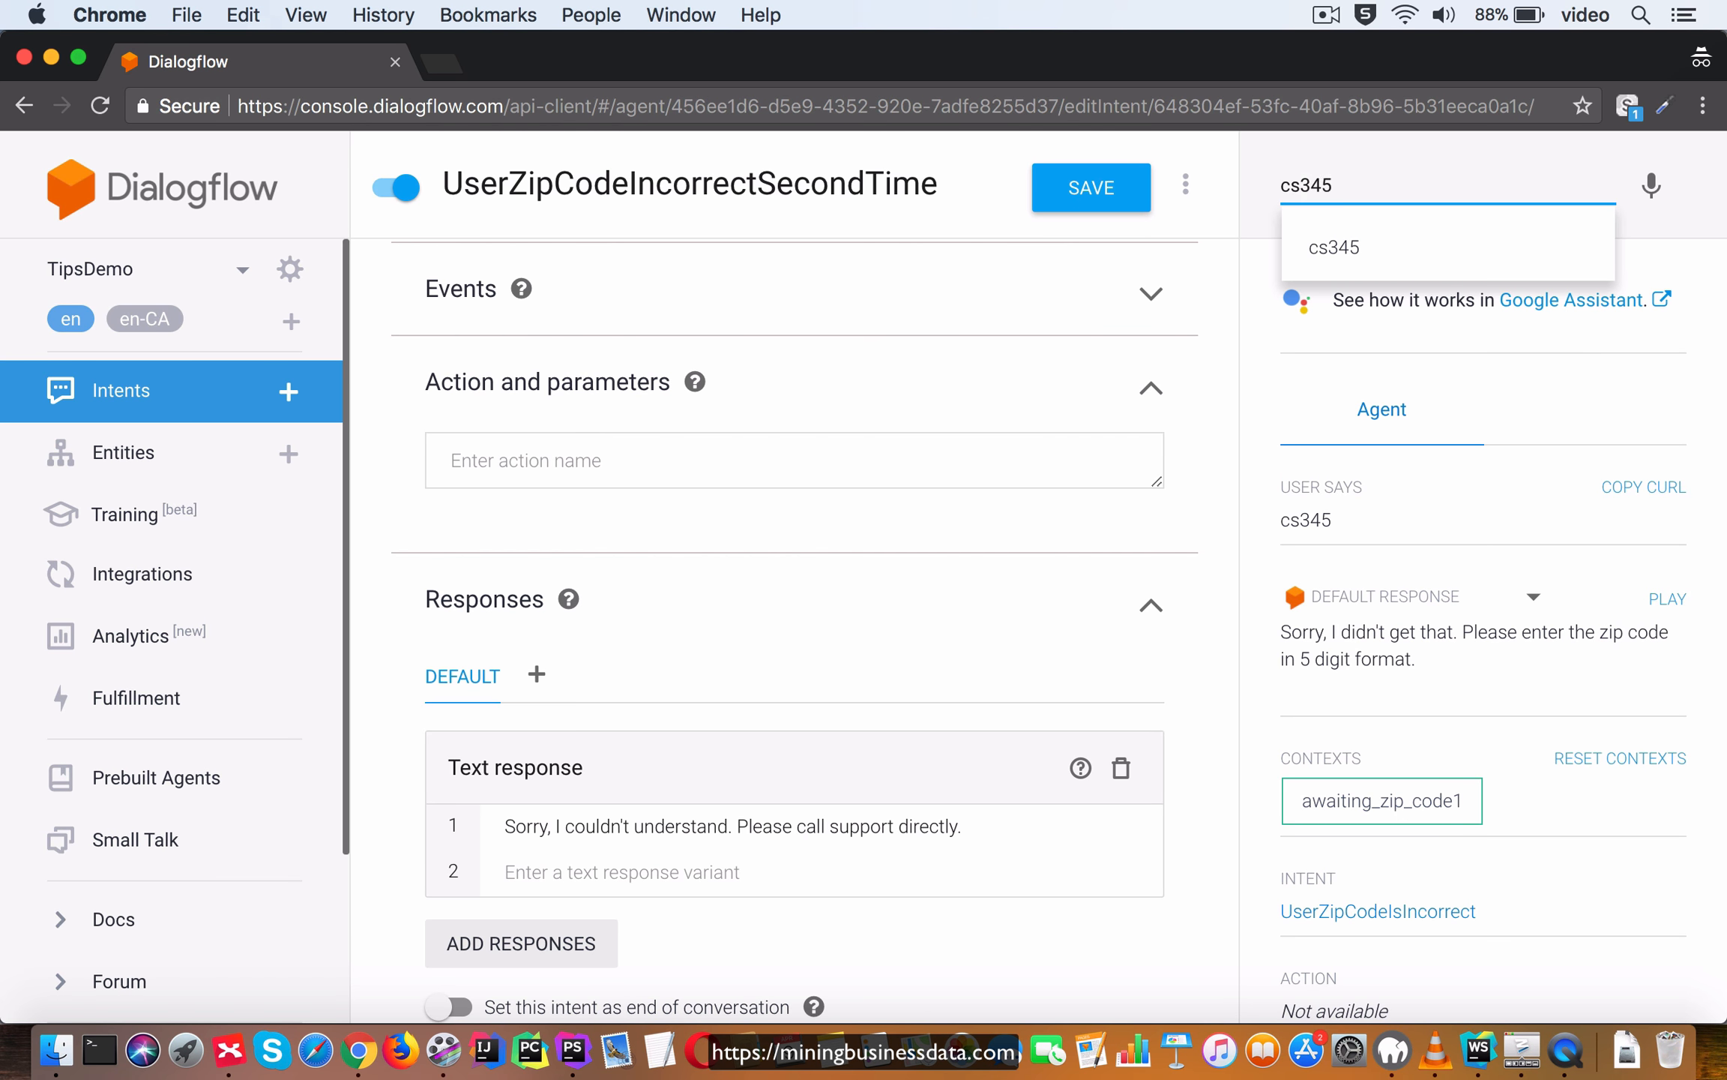
key(Return)
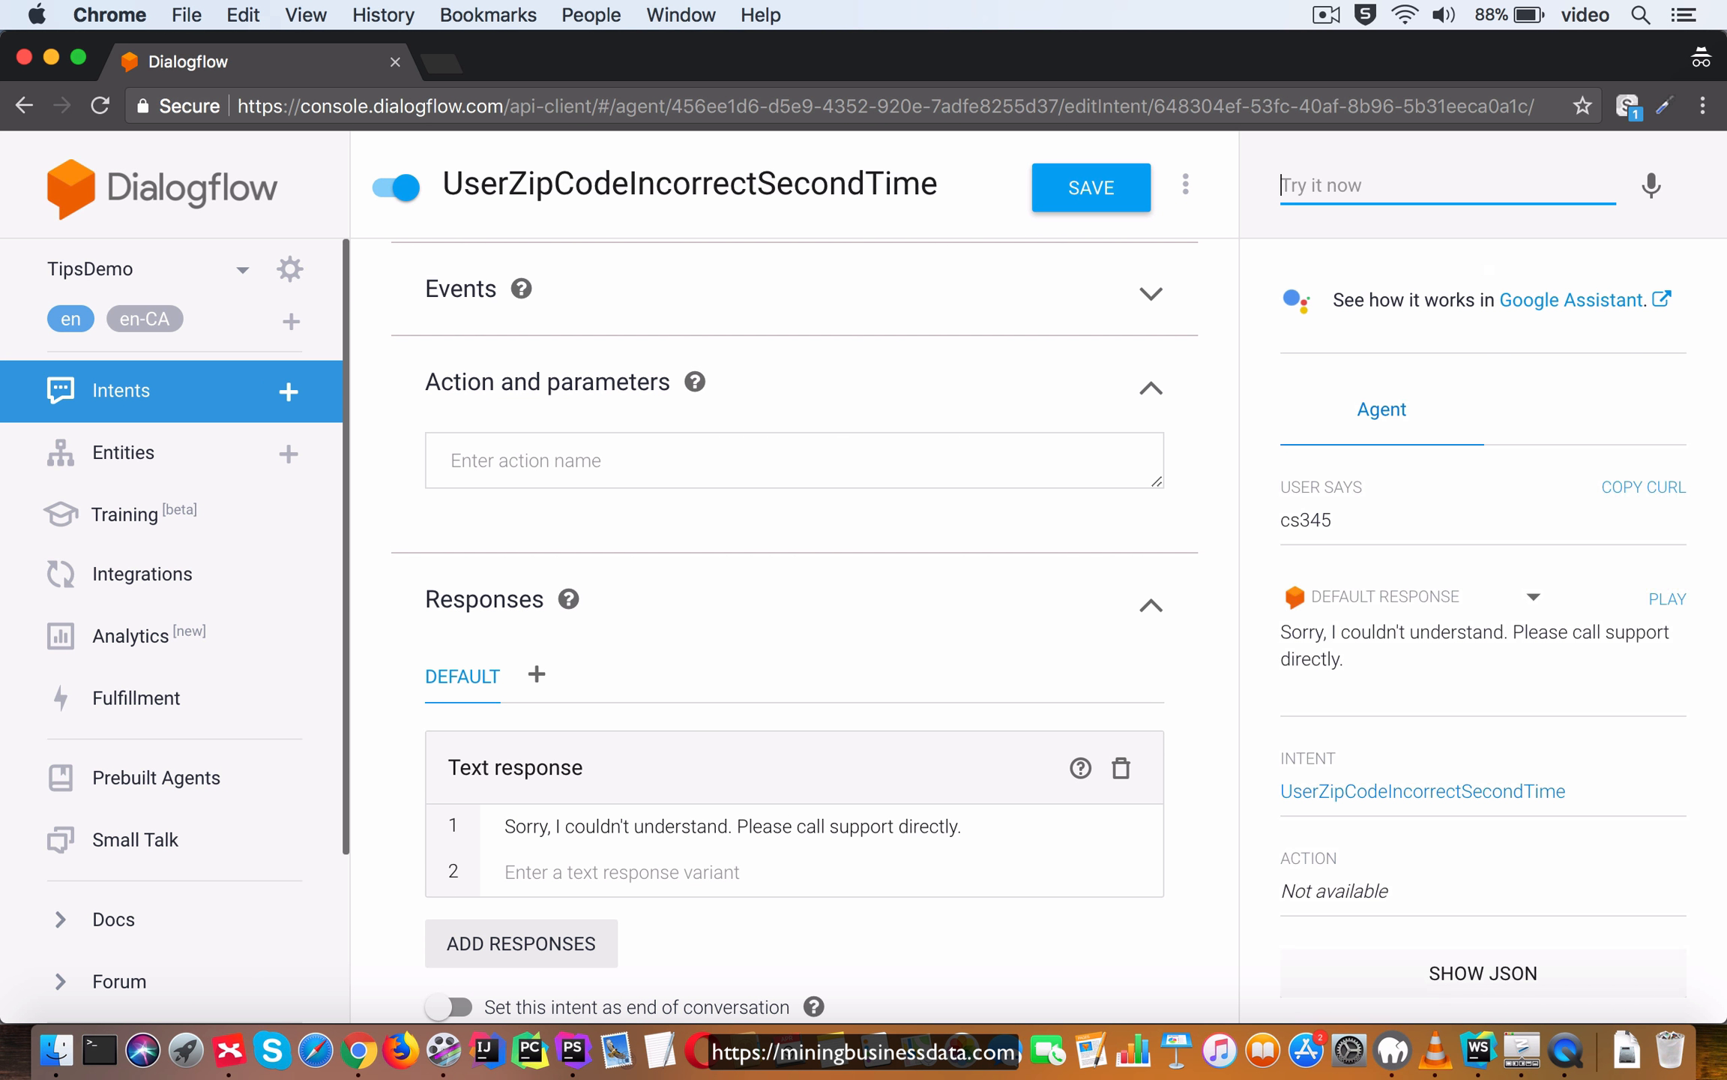